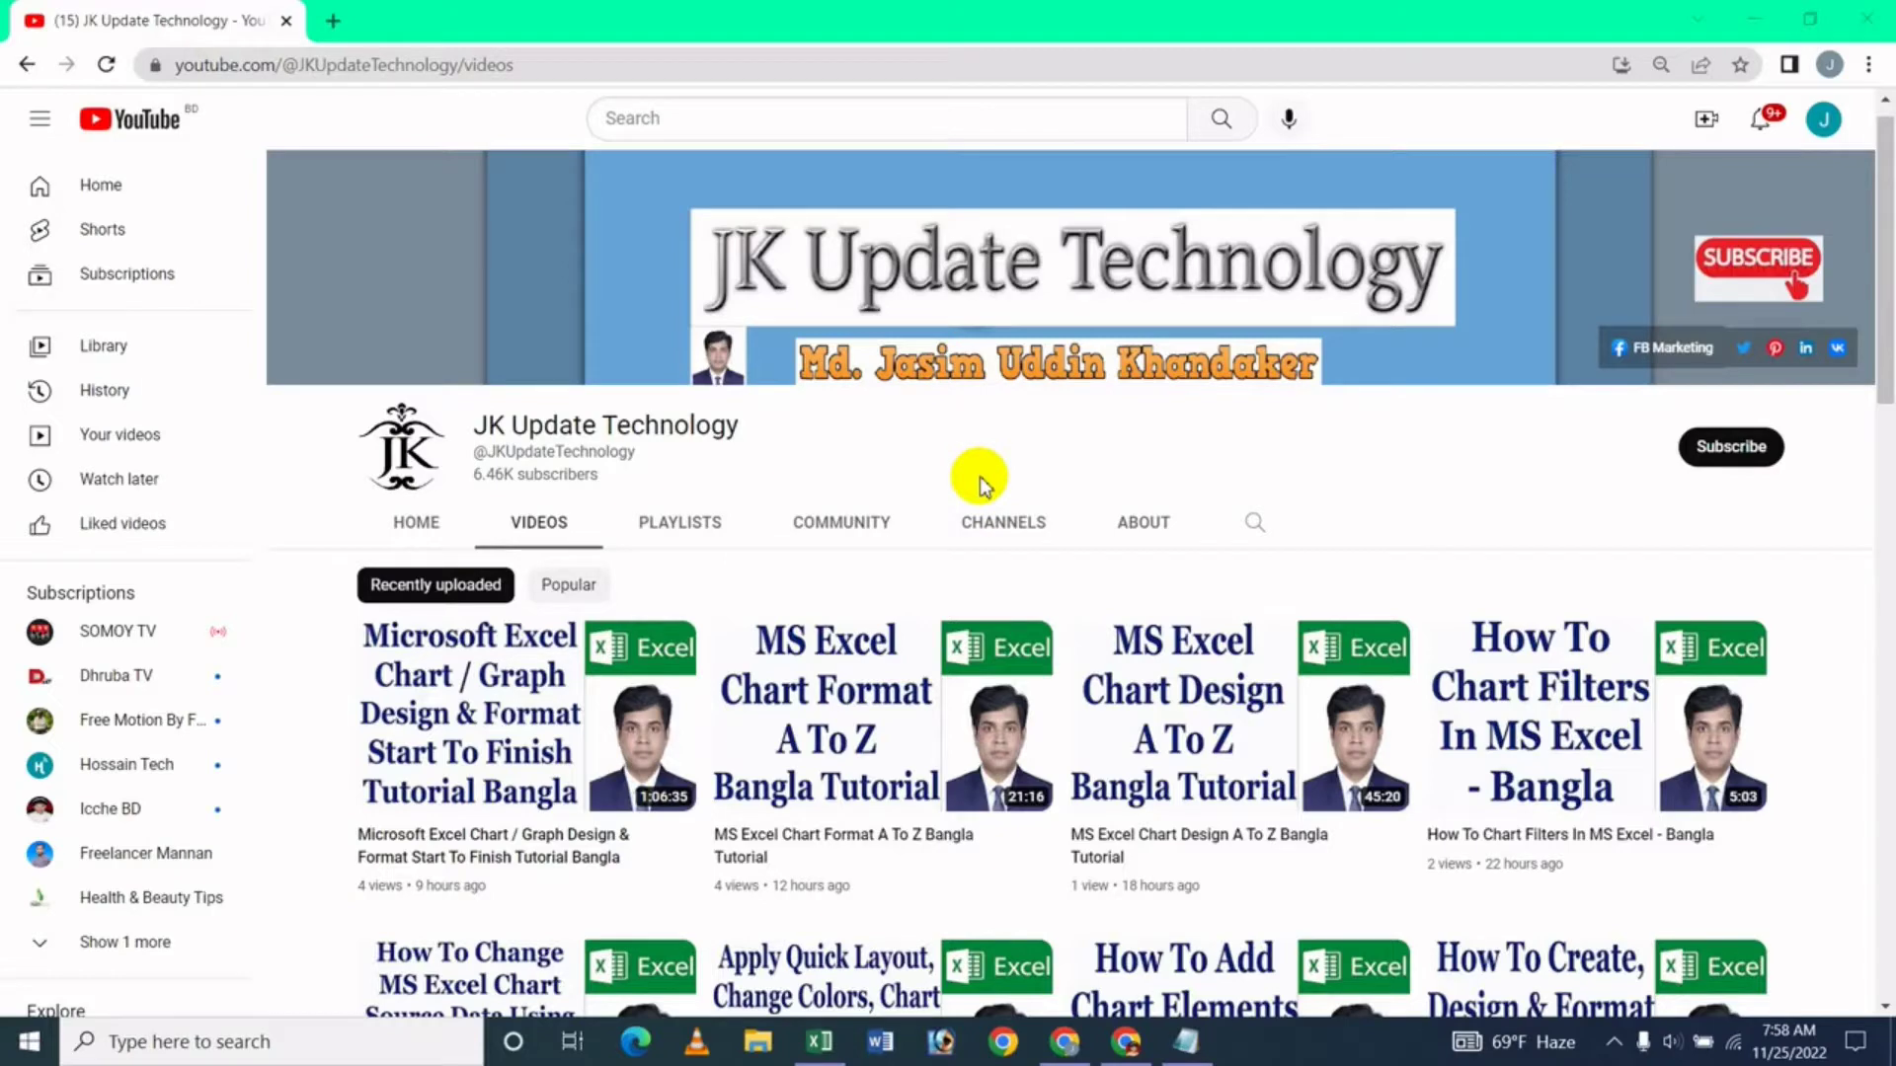
# Switch from the YouTube channel page to the Excel workbook with the city and subject tables
pyautogui.click(828, 1057)
pyautogui.click(599, 553)
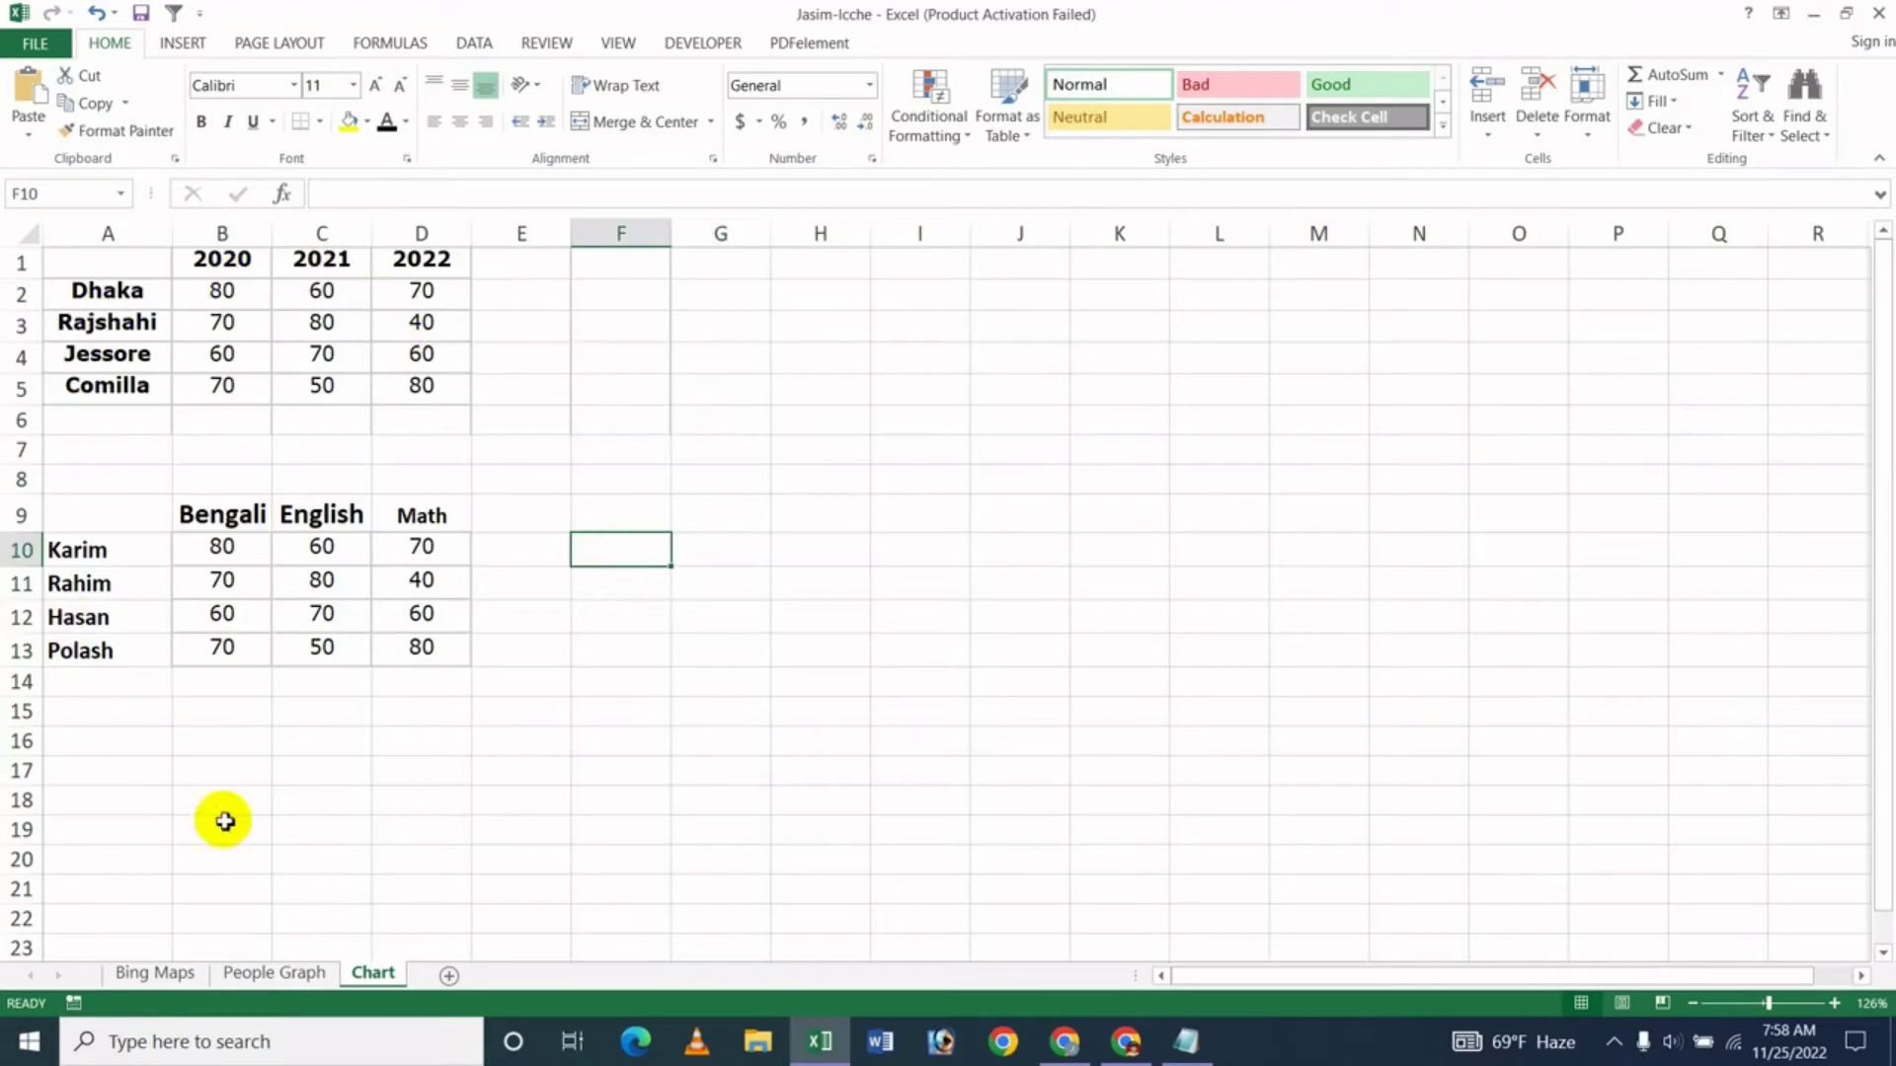
pyautogui.click(931, 614)
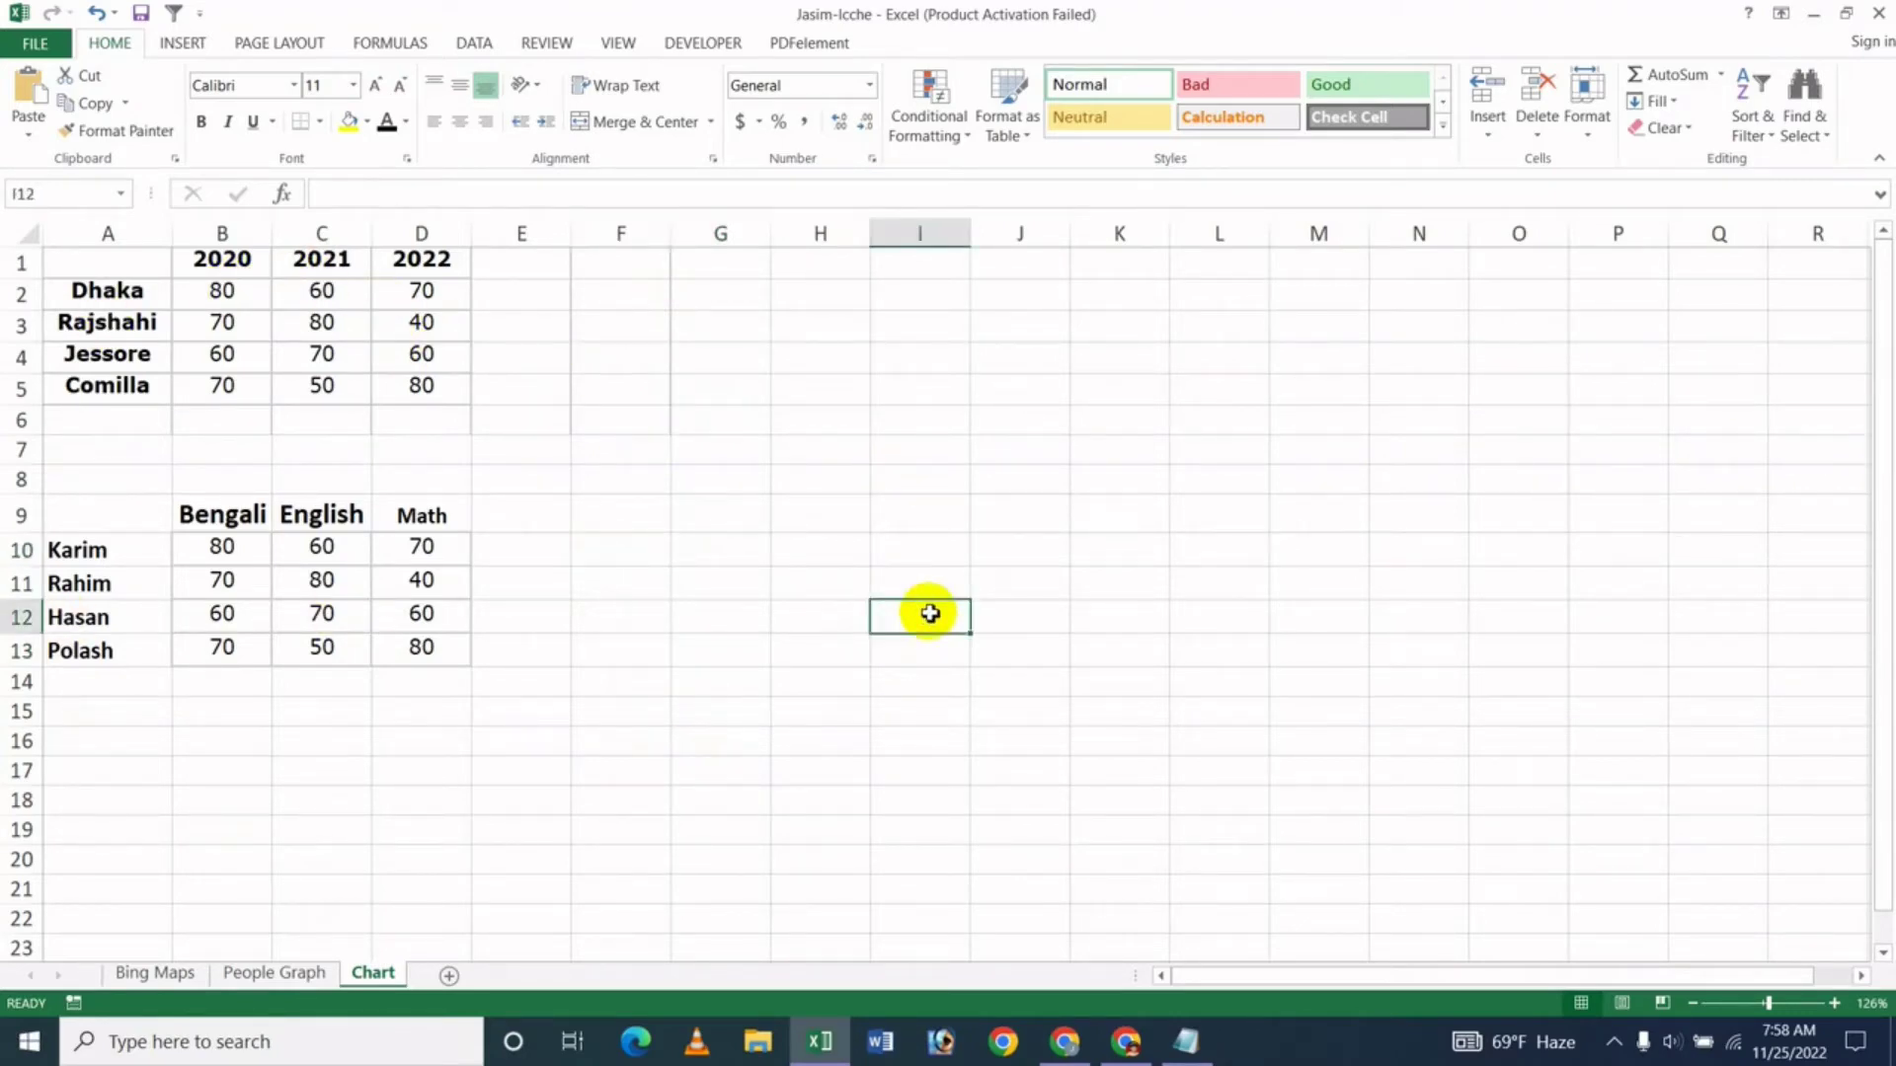
pyautogui.click(736, 509)
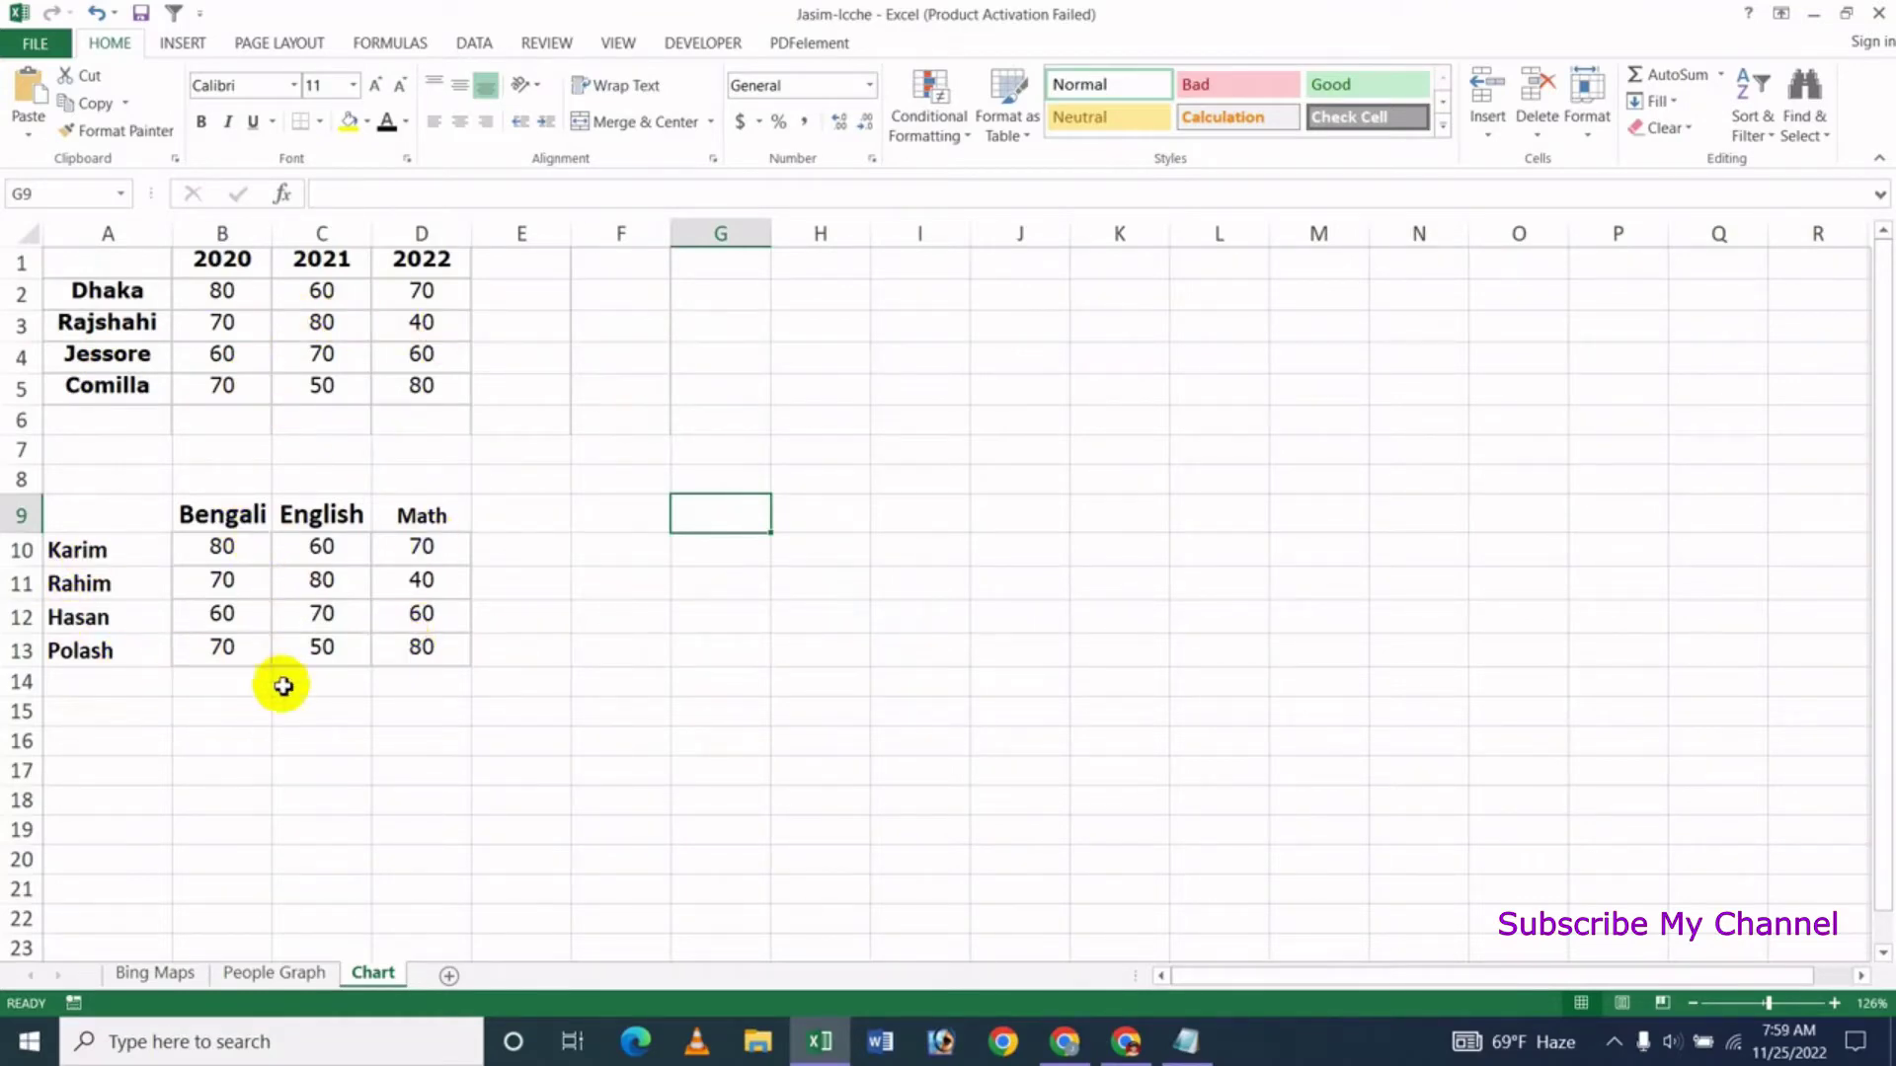
pyautogui.click(664, 660)
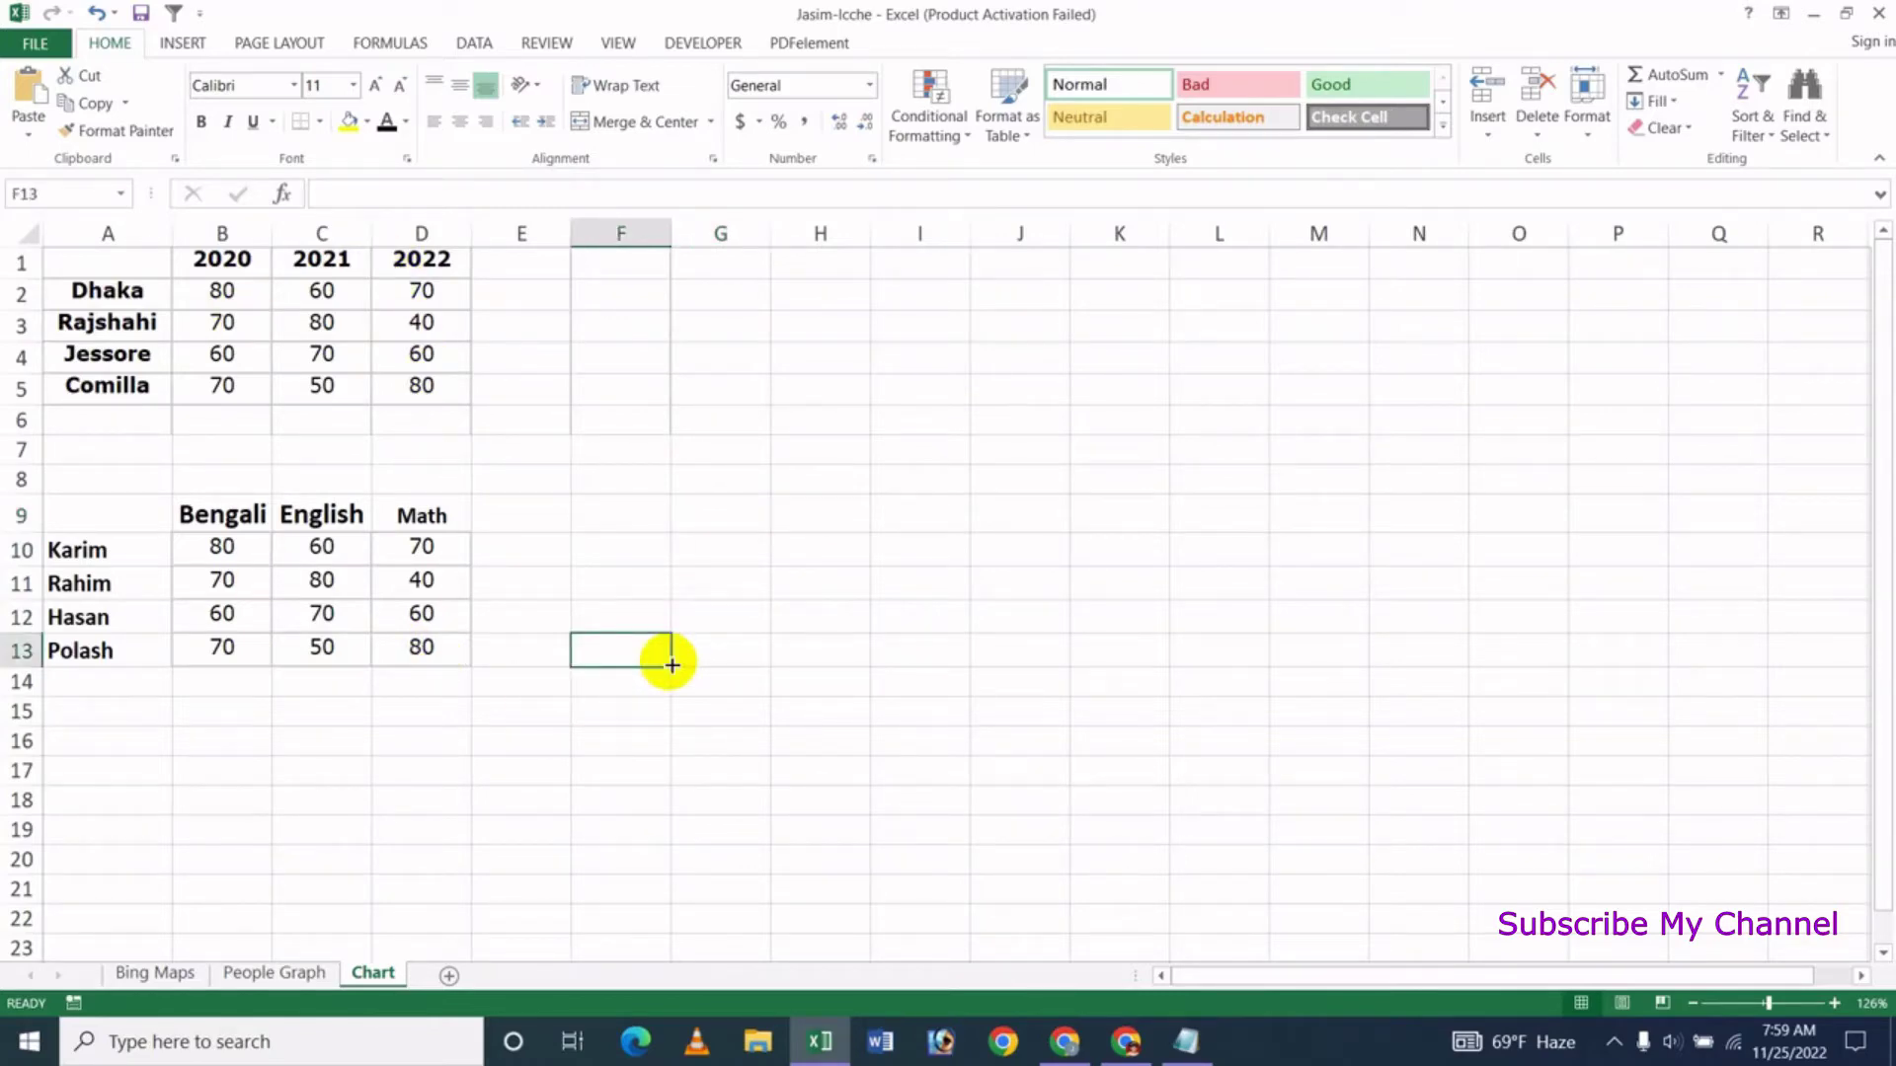
pyautogui.click(581, 486)
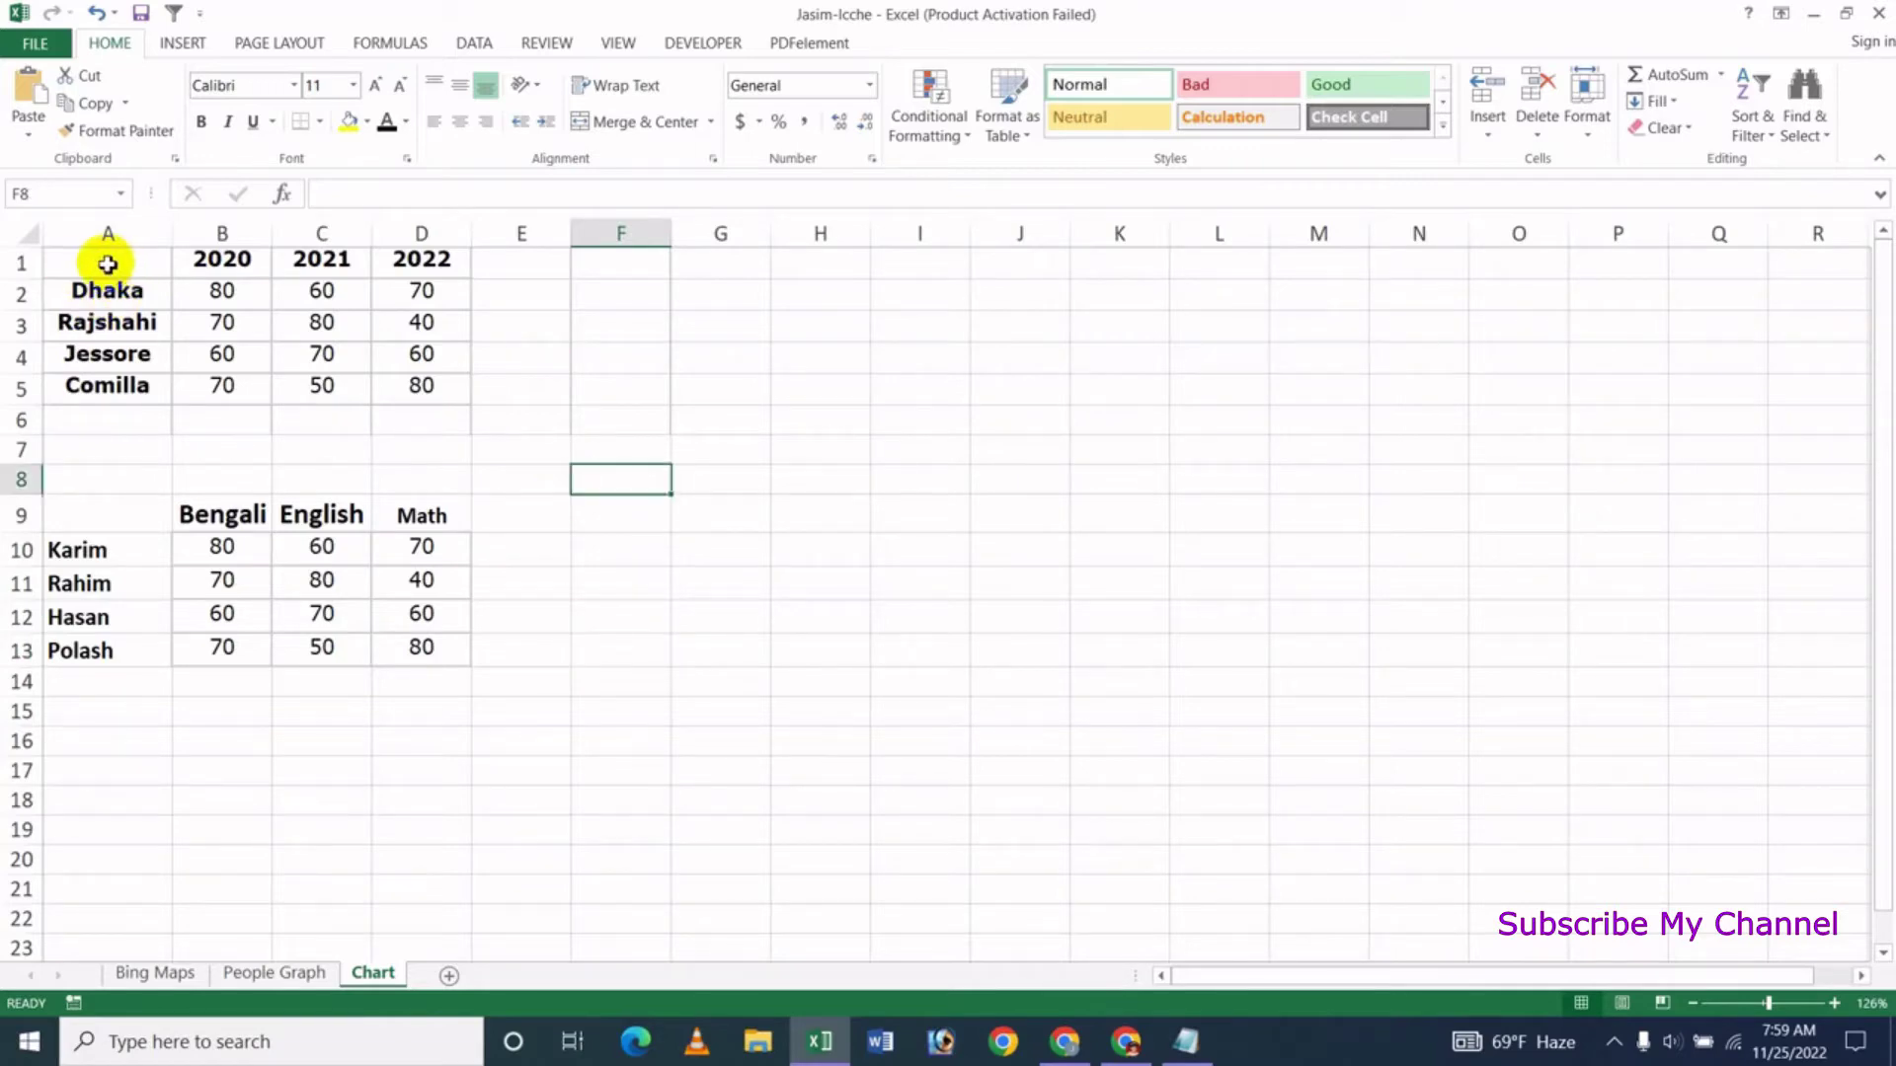
# Insert a Clustered Column chart from the city data in A1:D5 for 2020, 2021 and 2022
pyautogui.moveTo(109, 261); pyautogui.dragTo(398, 422)
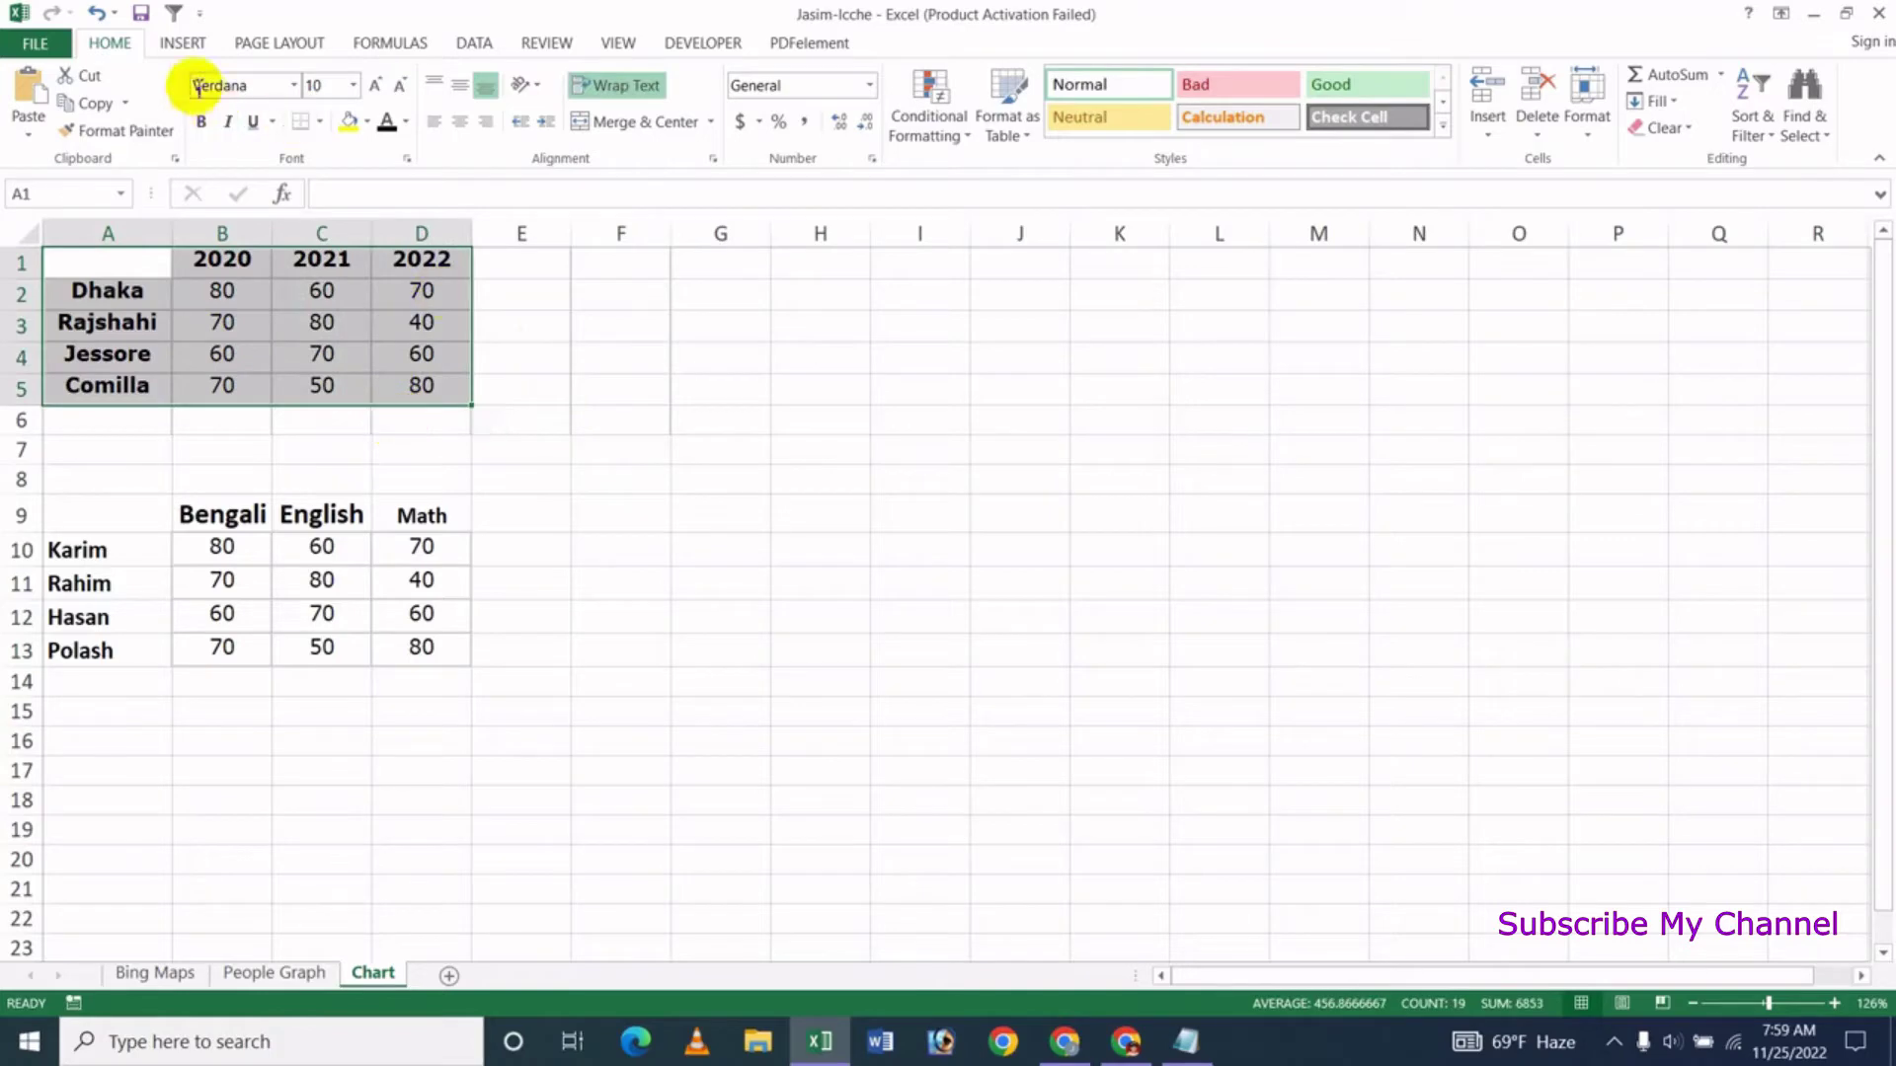
pyautogui.click(182, 39)
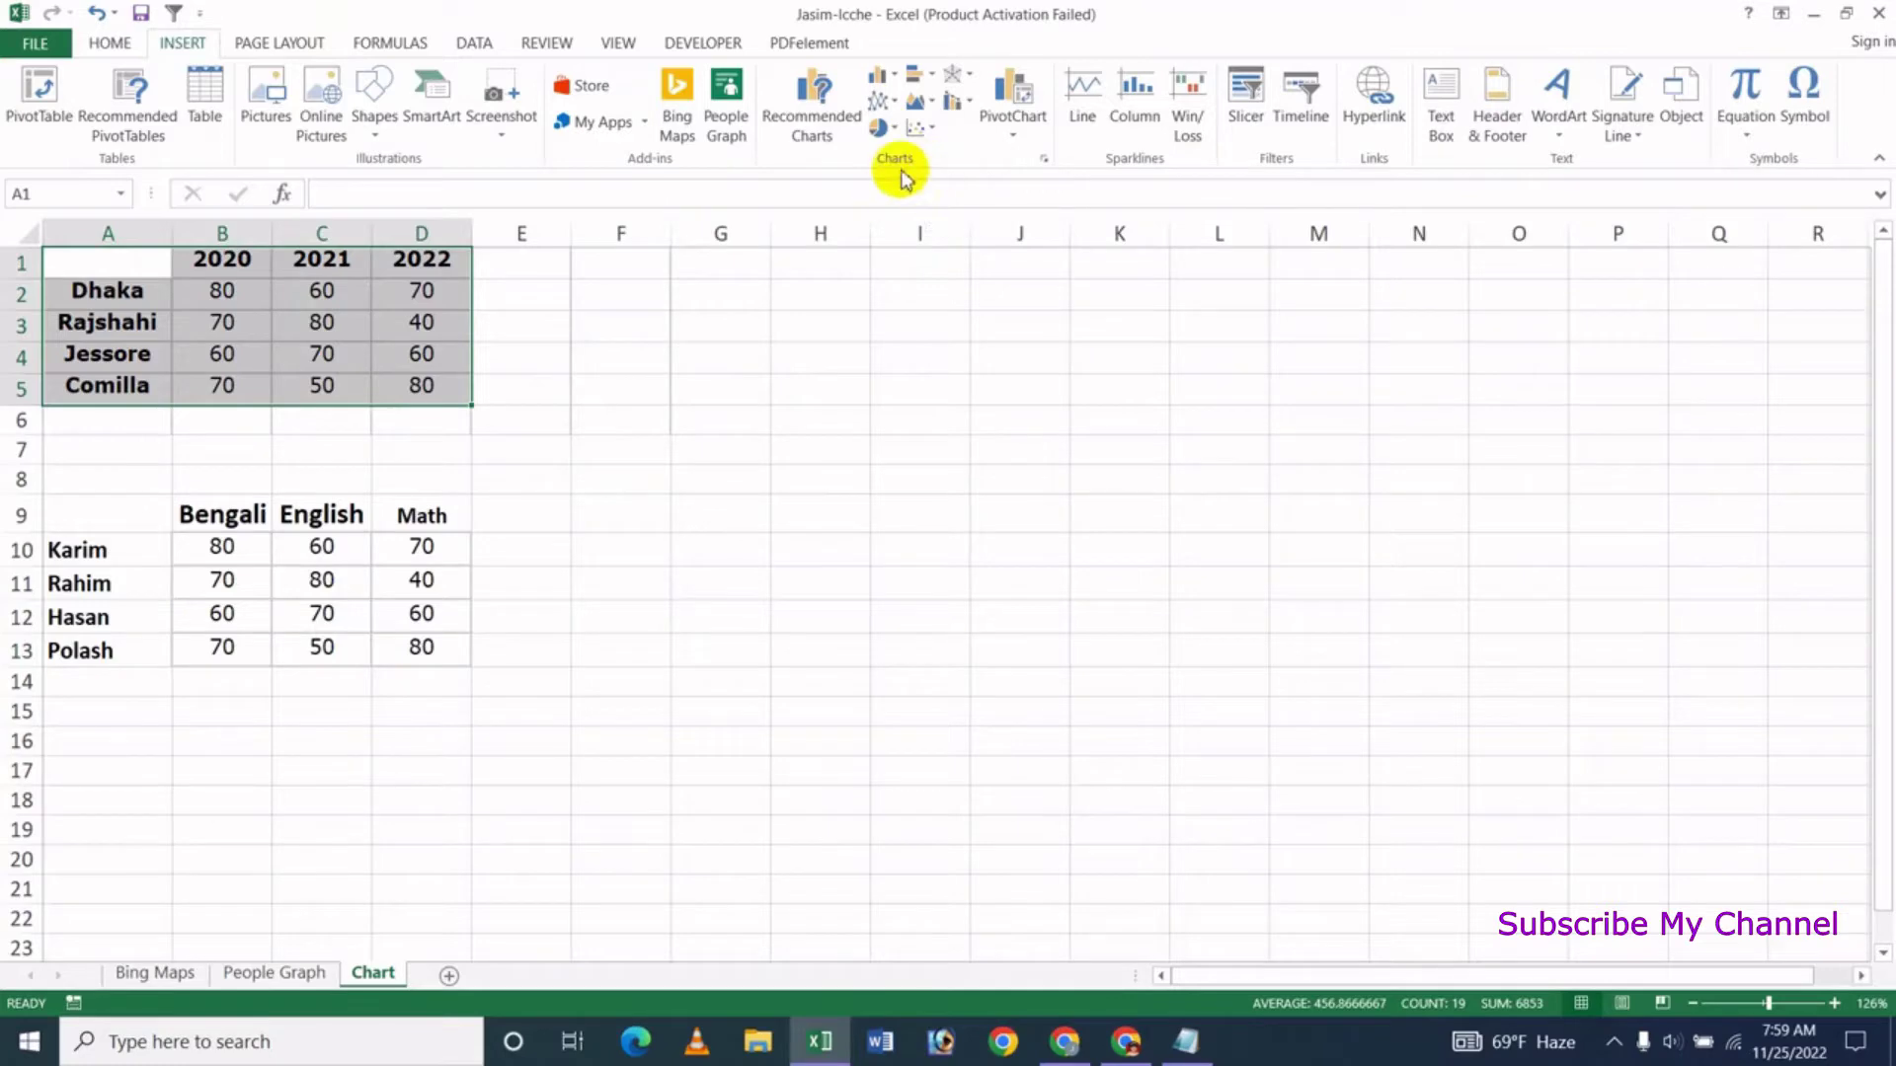
pyautogui.click(894, 85)
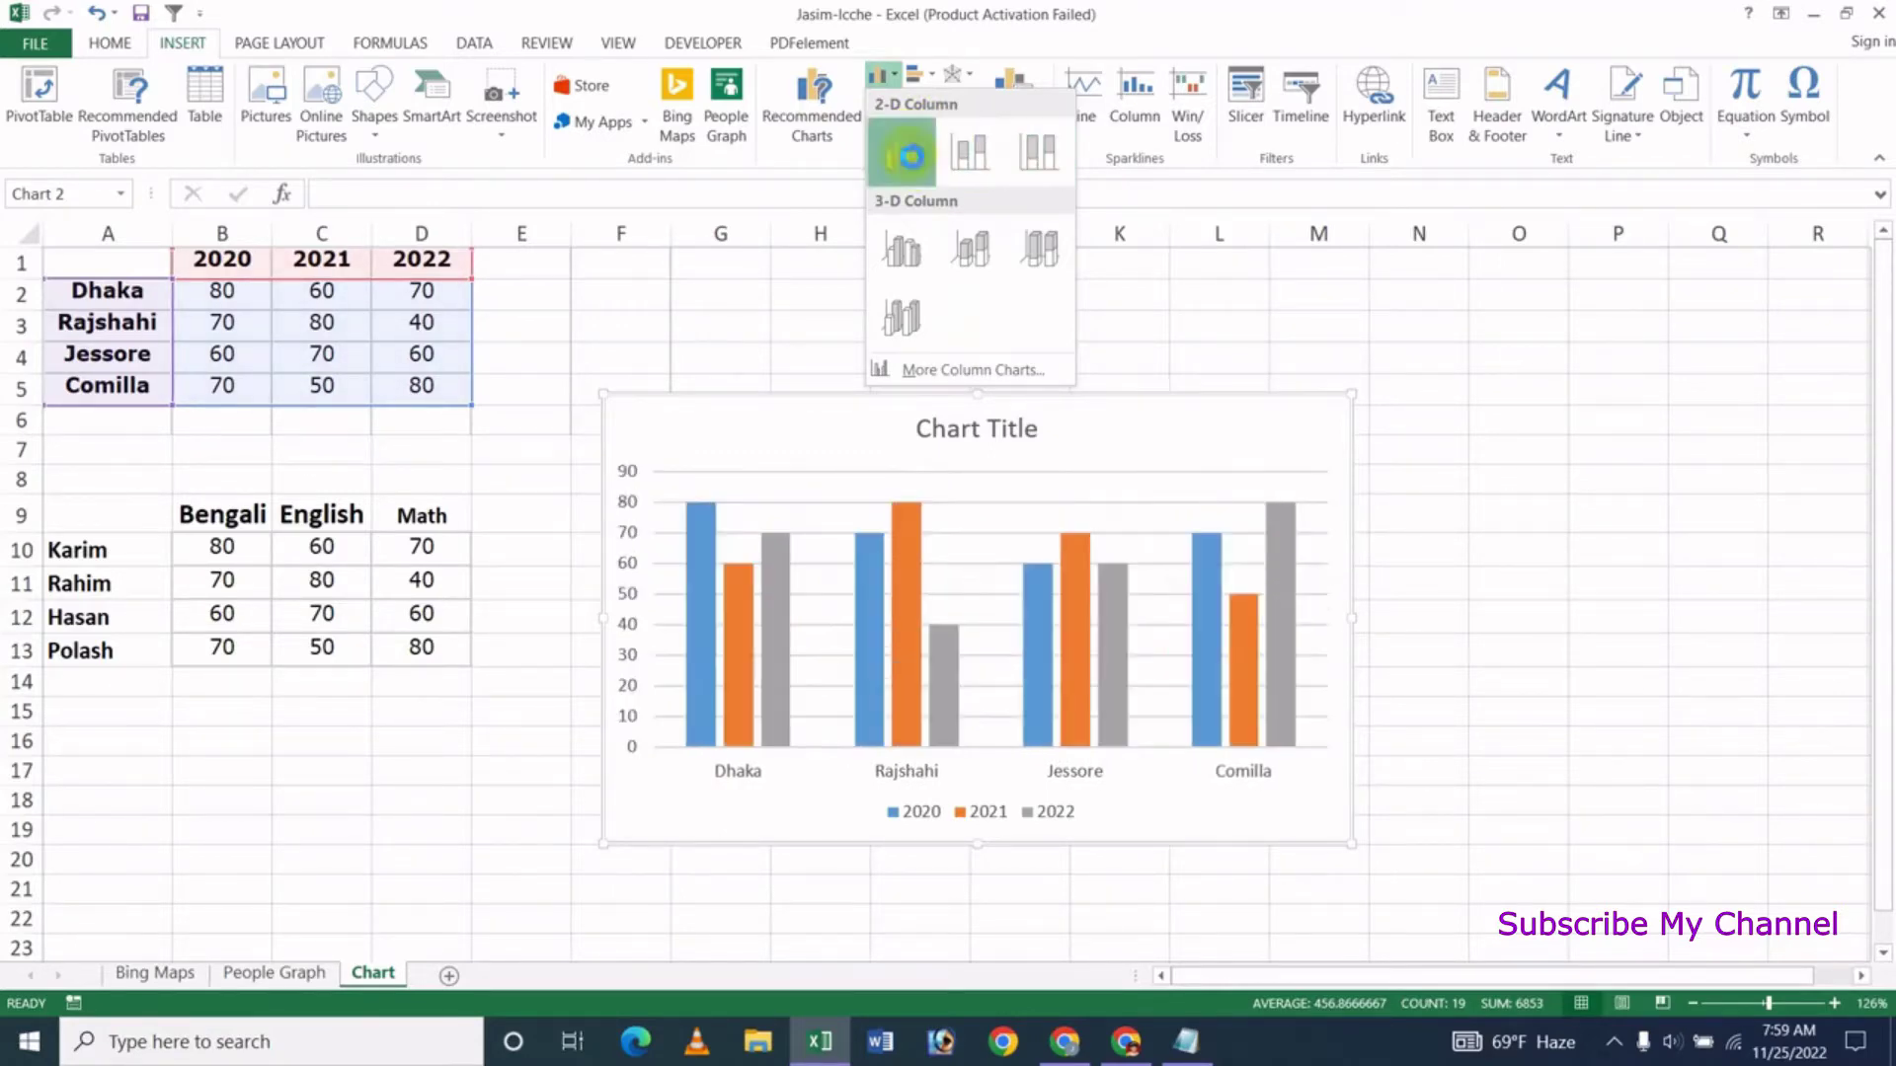
pyautogui.click(910, 158)
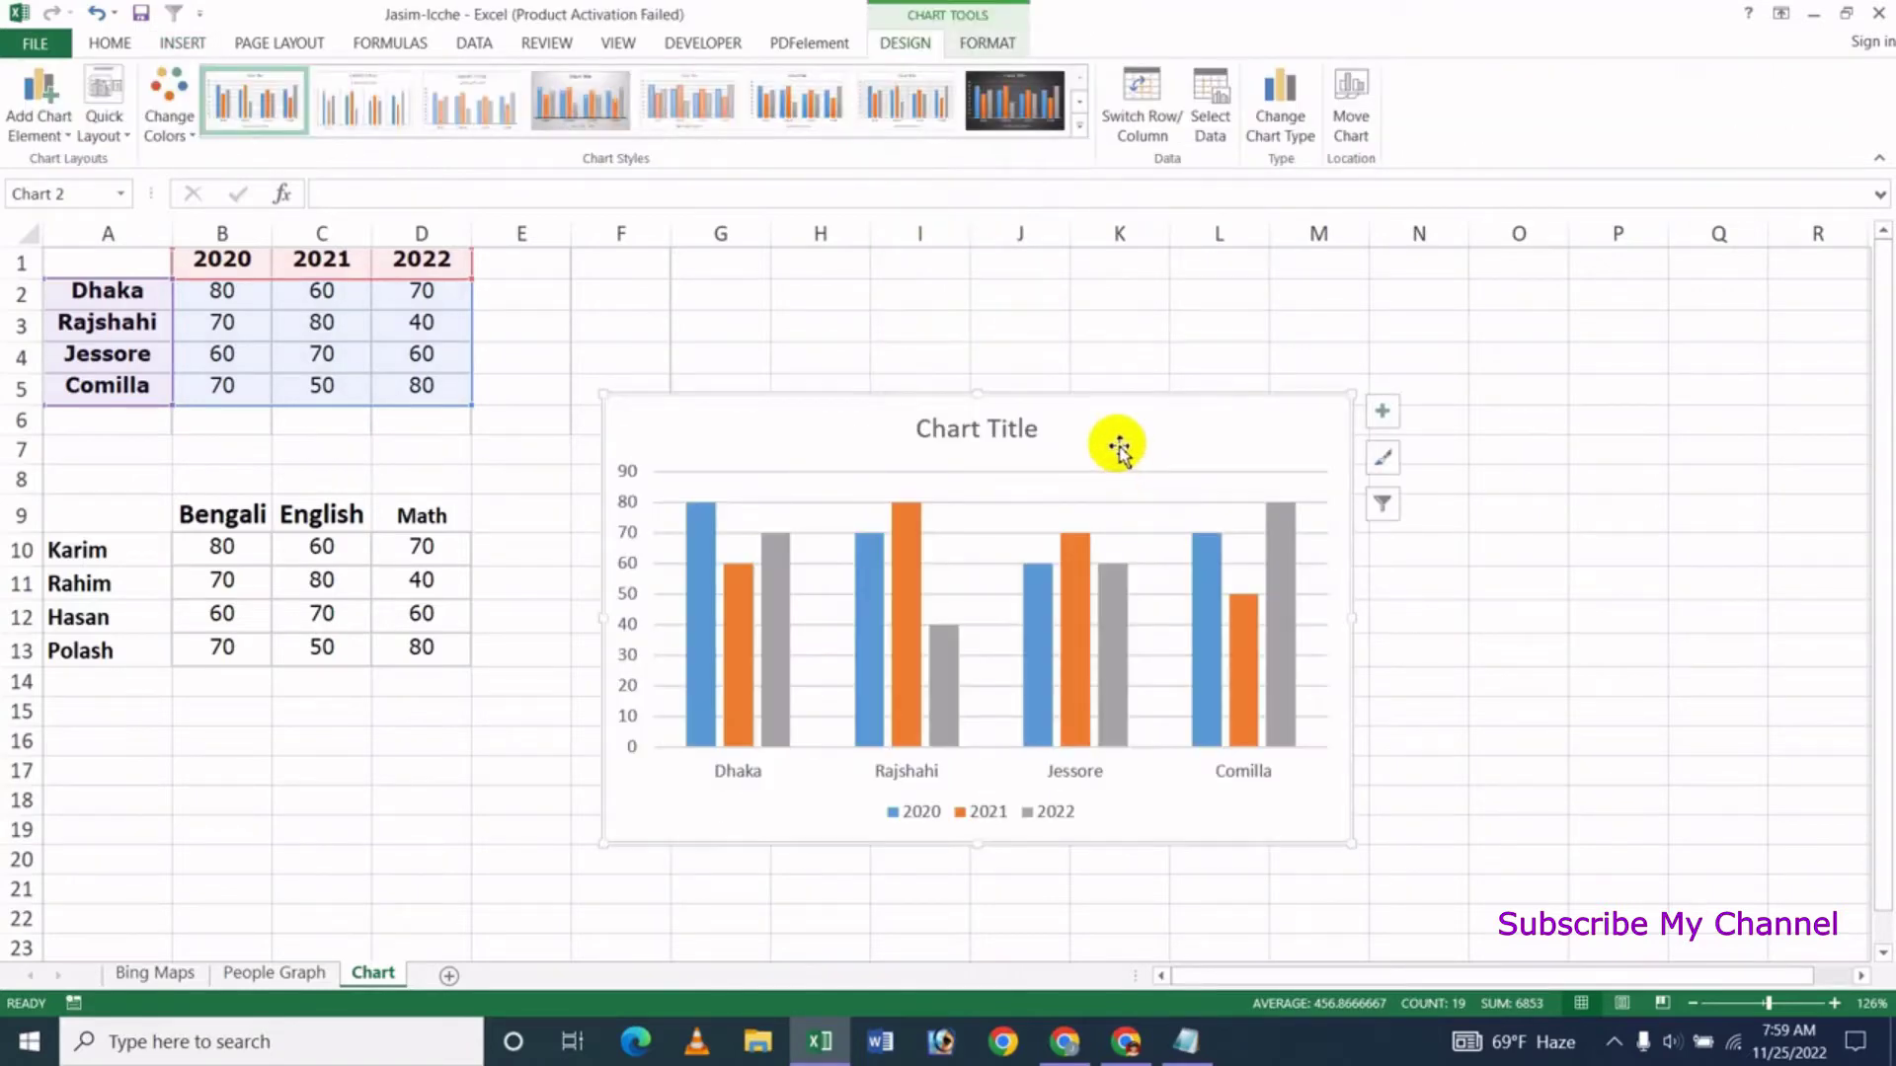
# Move the city column chart up and to the right beside the tables
pyautogui.moveTo(1118, 450); pyautogui.dragTo(1196, 410)
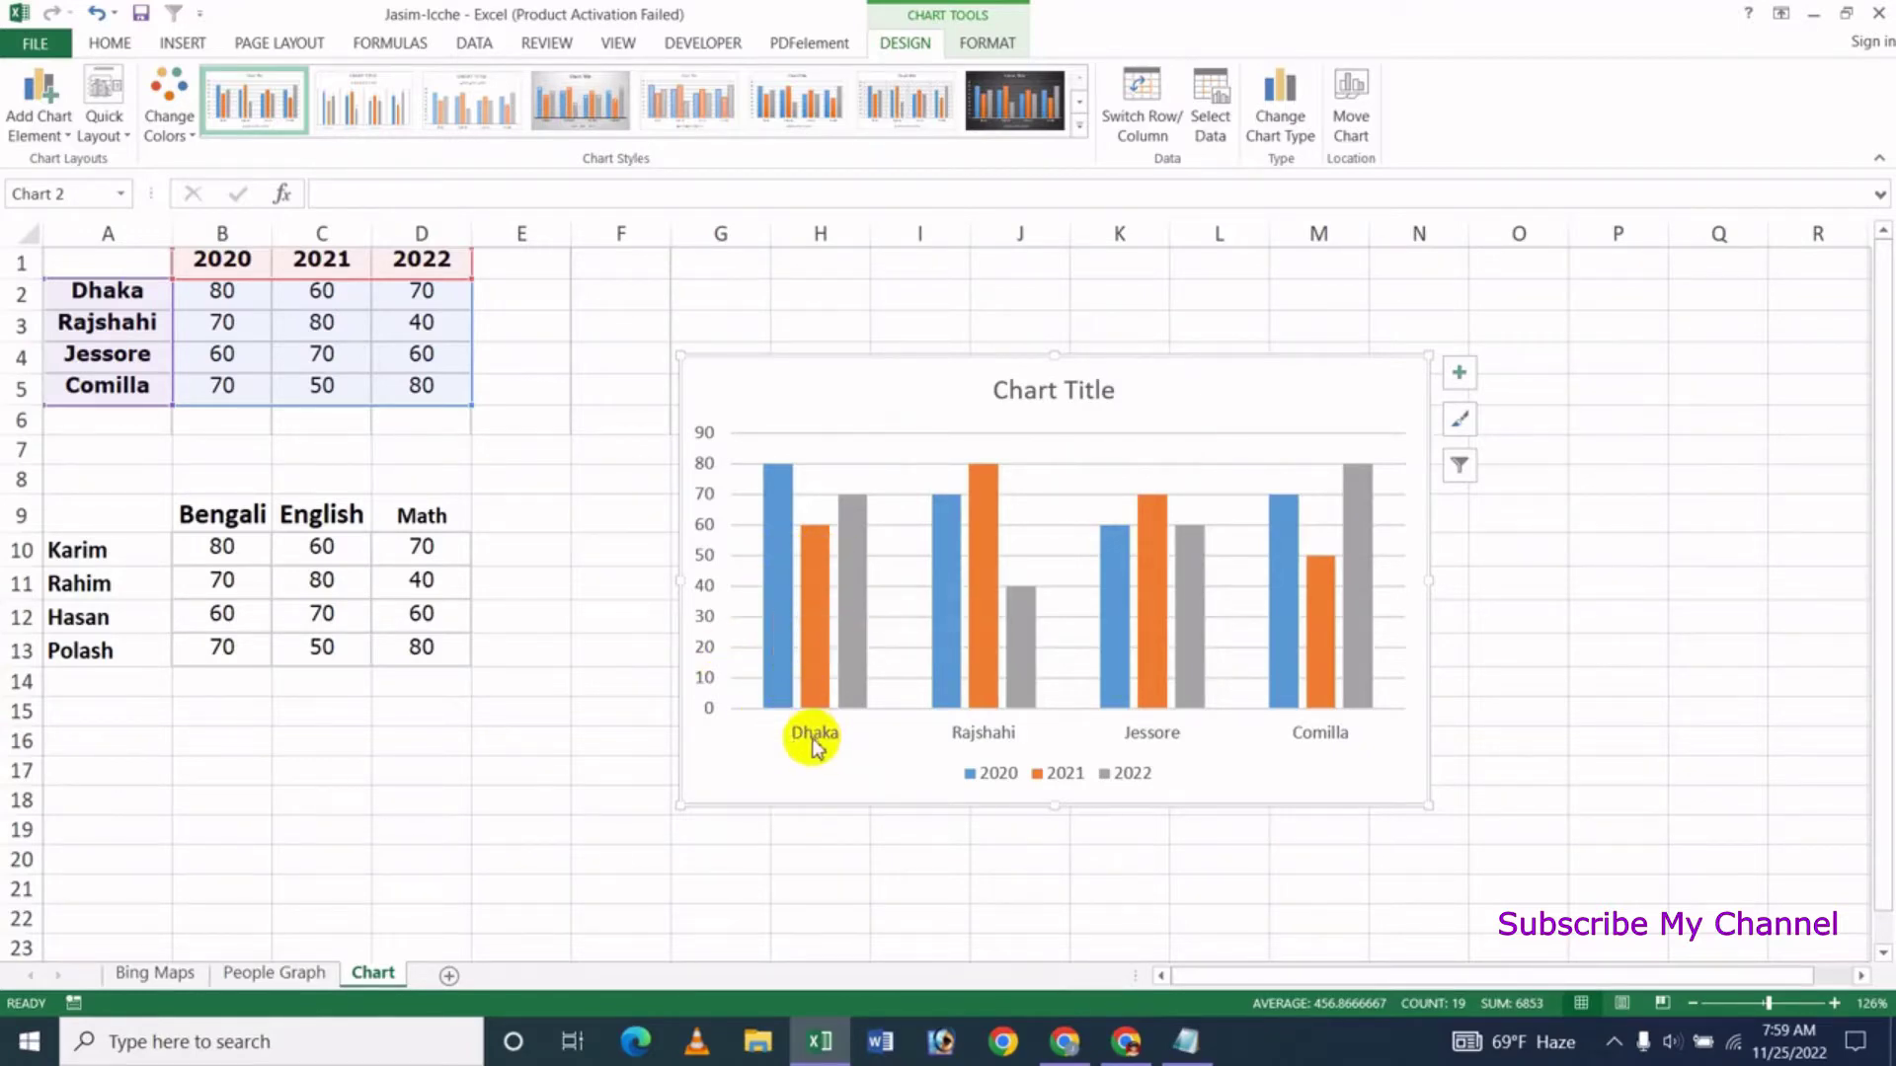
pyautogui.click(976, 713)
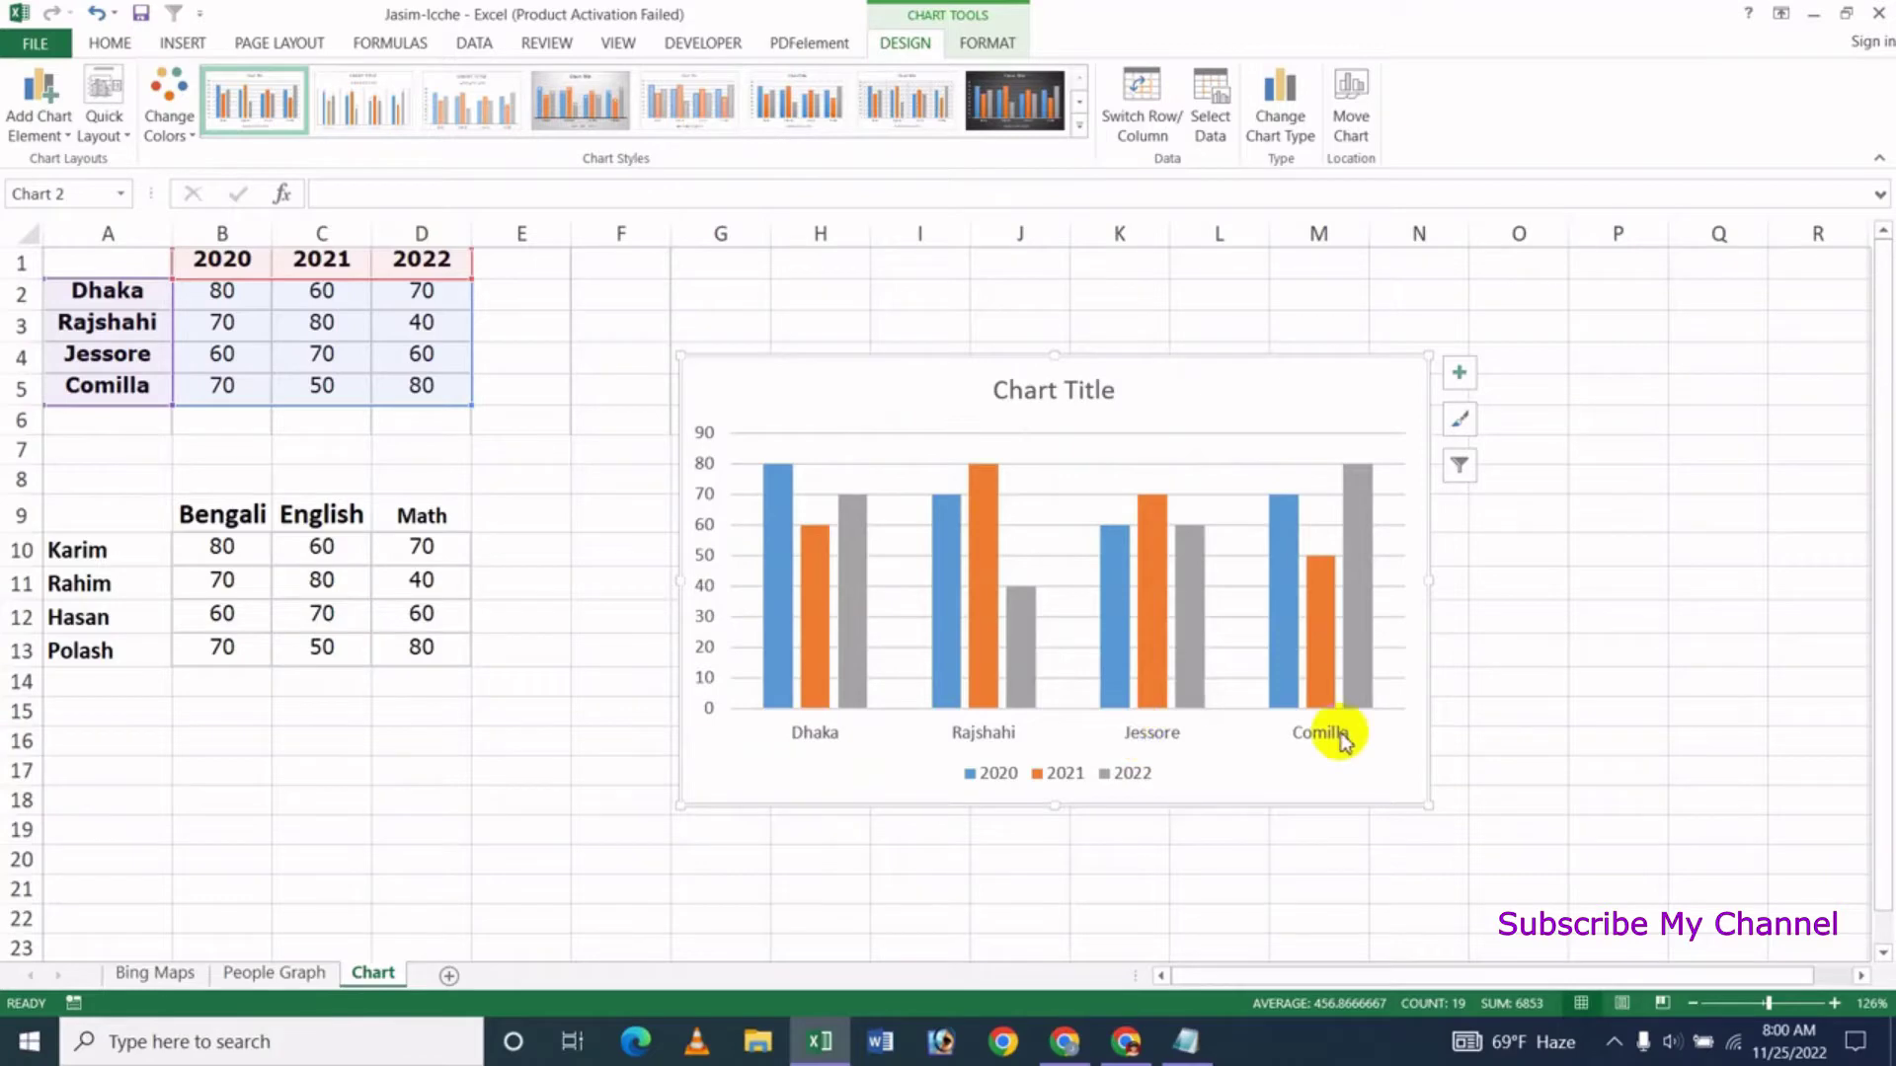
pyautogui.click(830, 731)
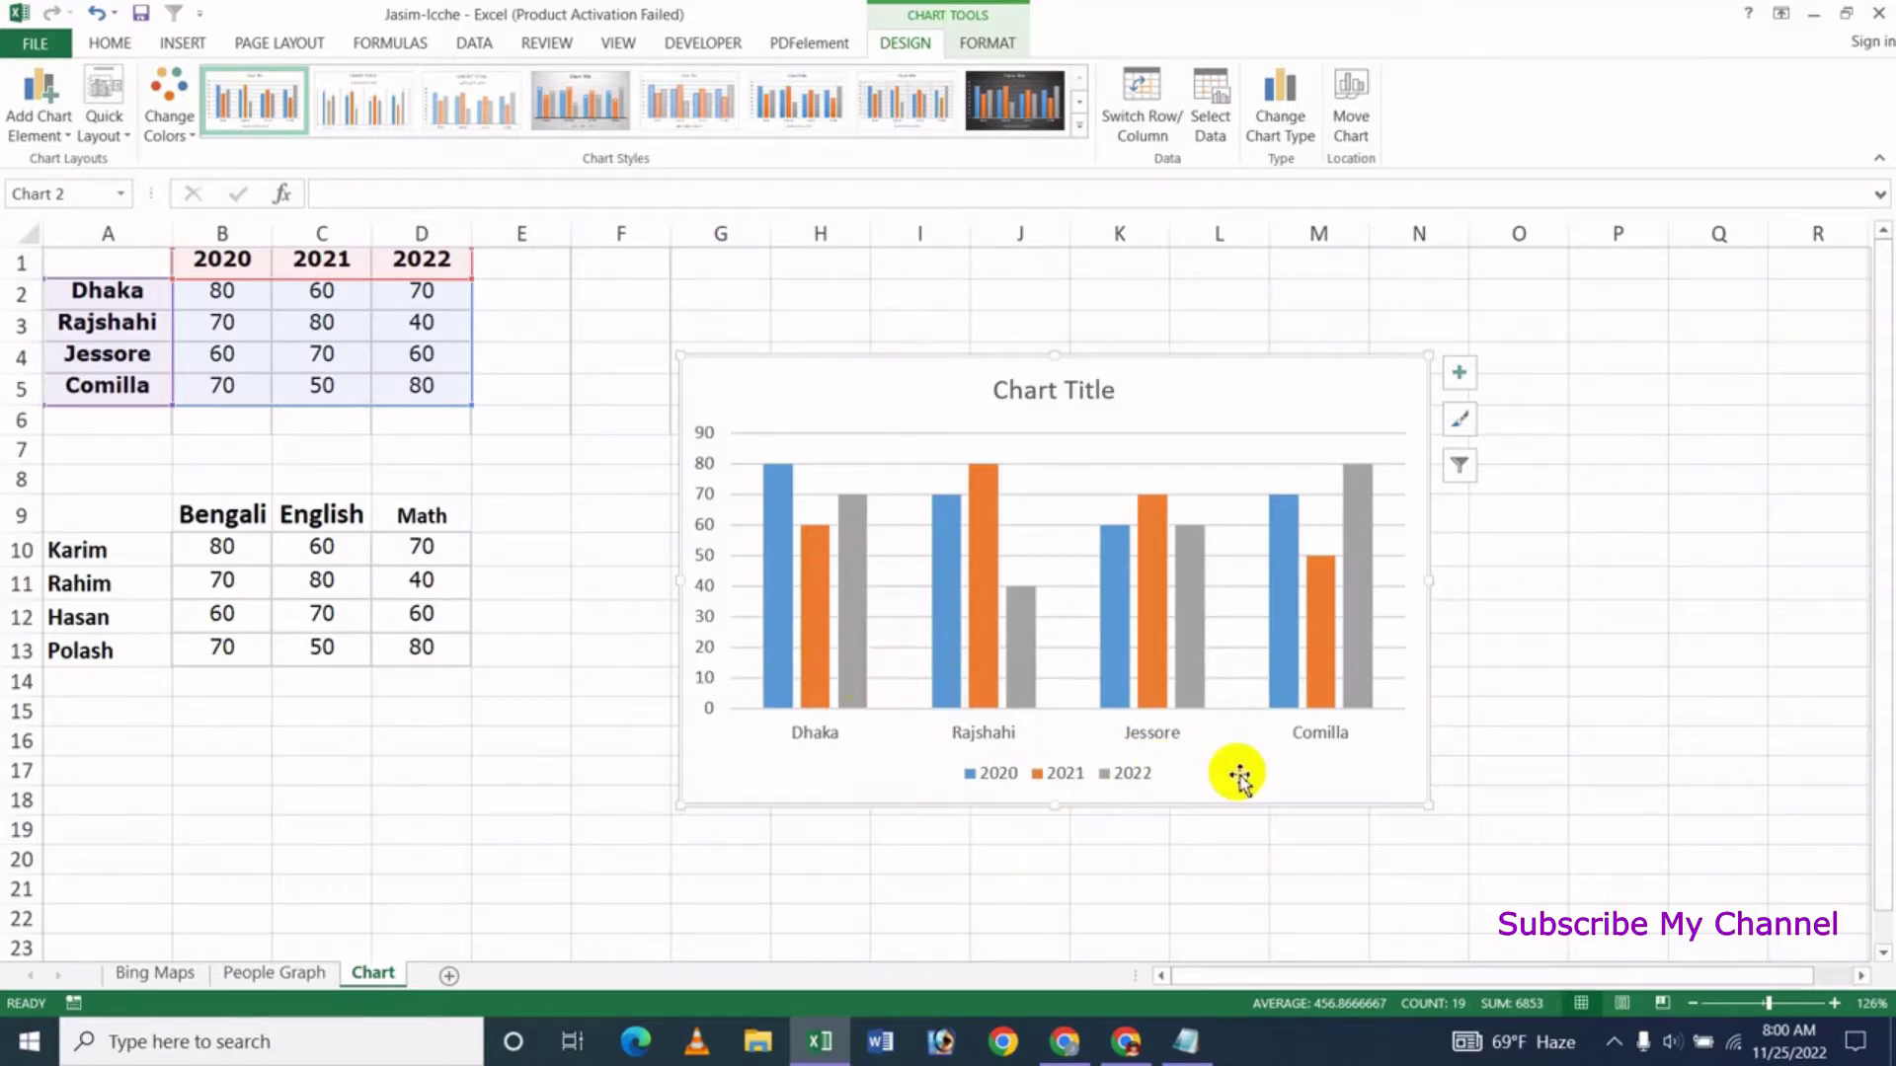
pyautogui.click(812, 561)
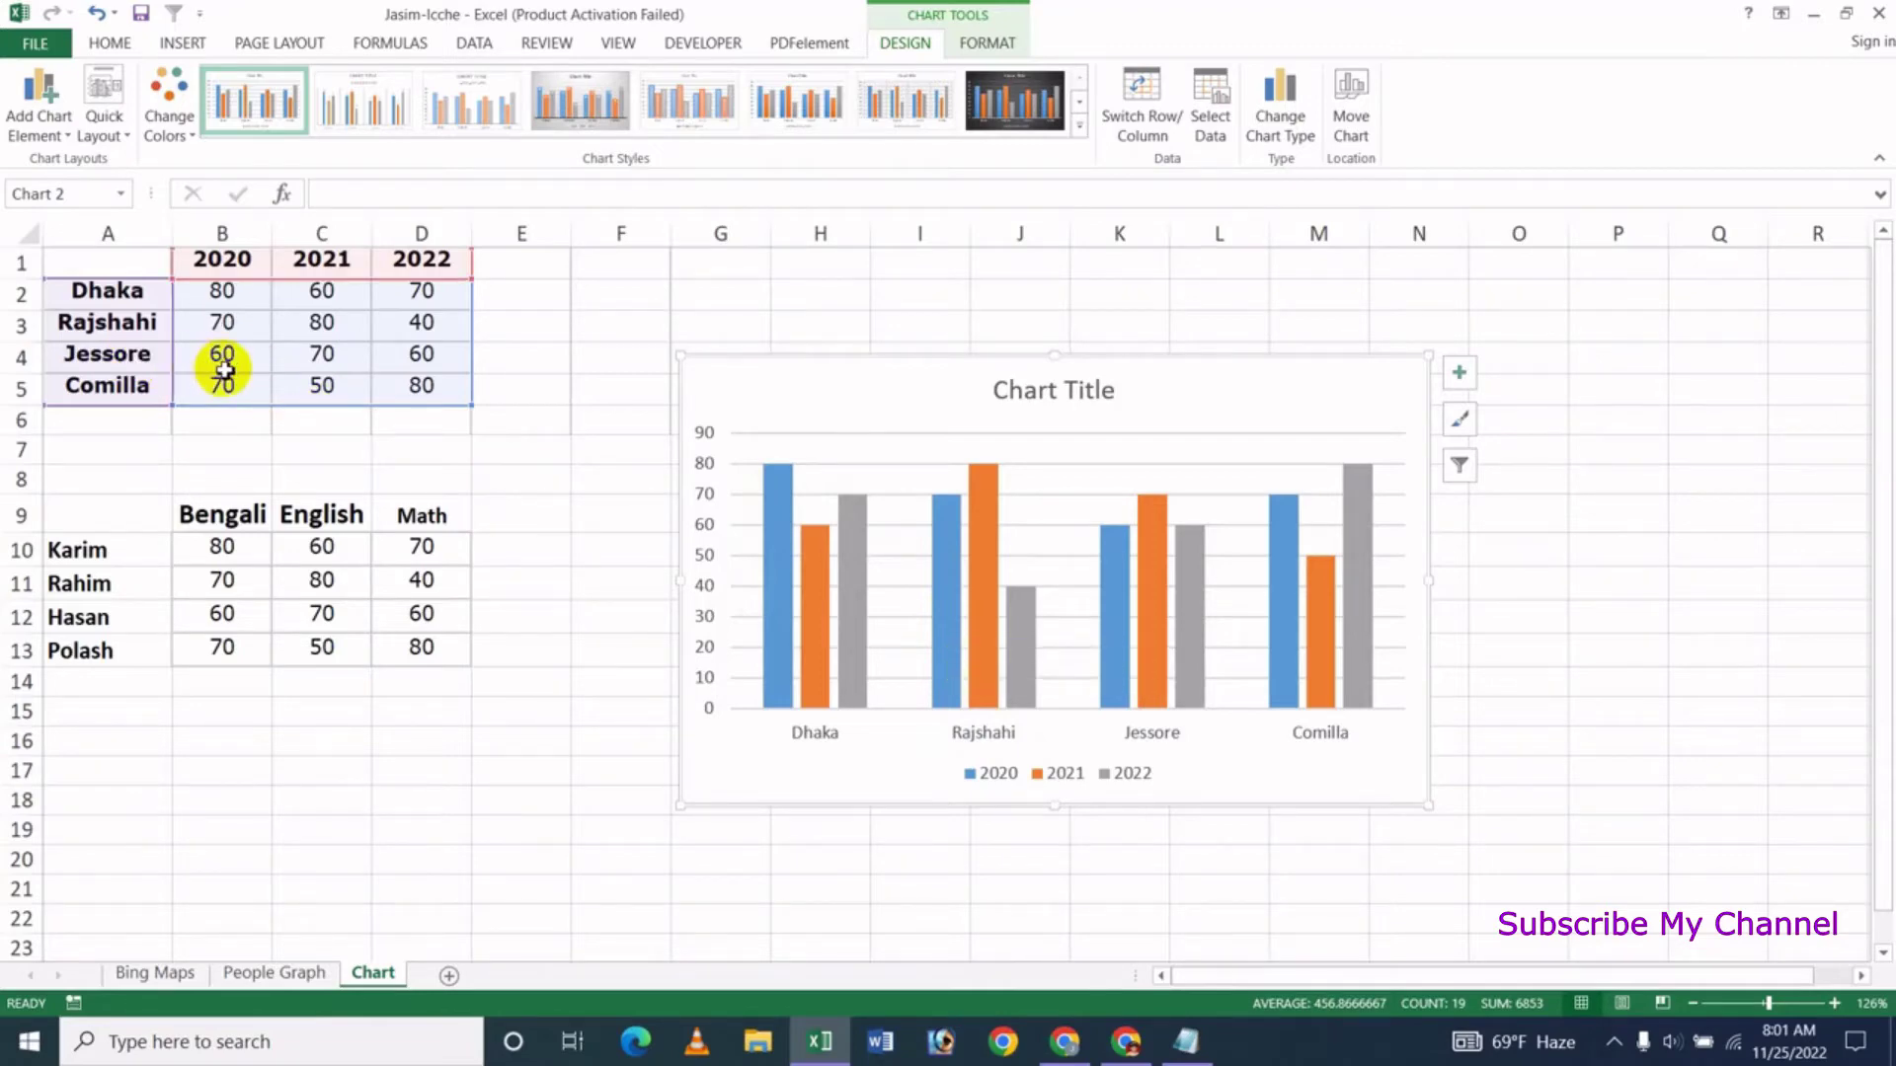
pyautogui.click(832, 537)
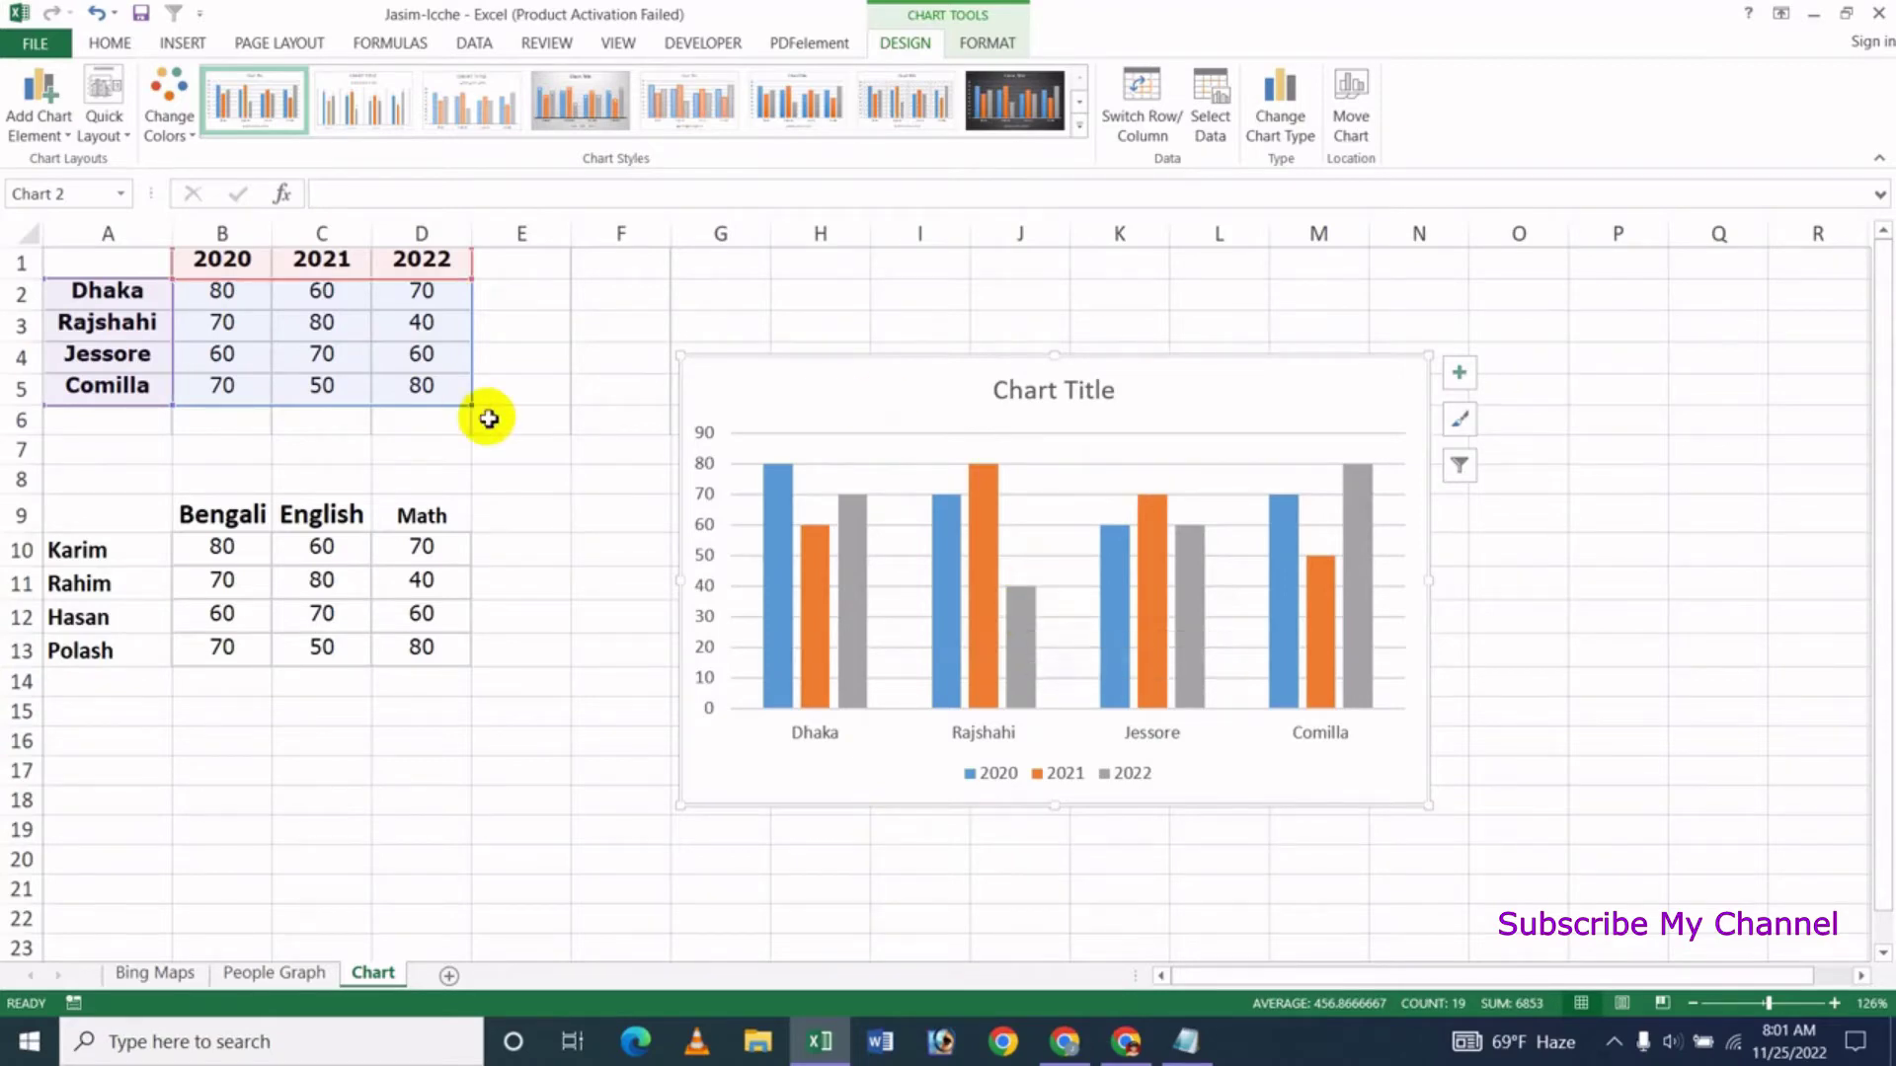
# Enter 90 as Rajshahi's 2022 value in cell D3
pyautogui.click(418, 331)
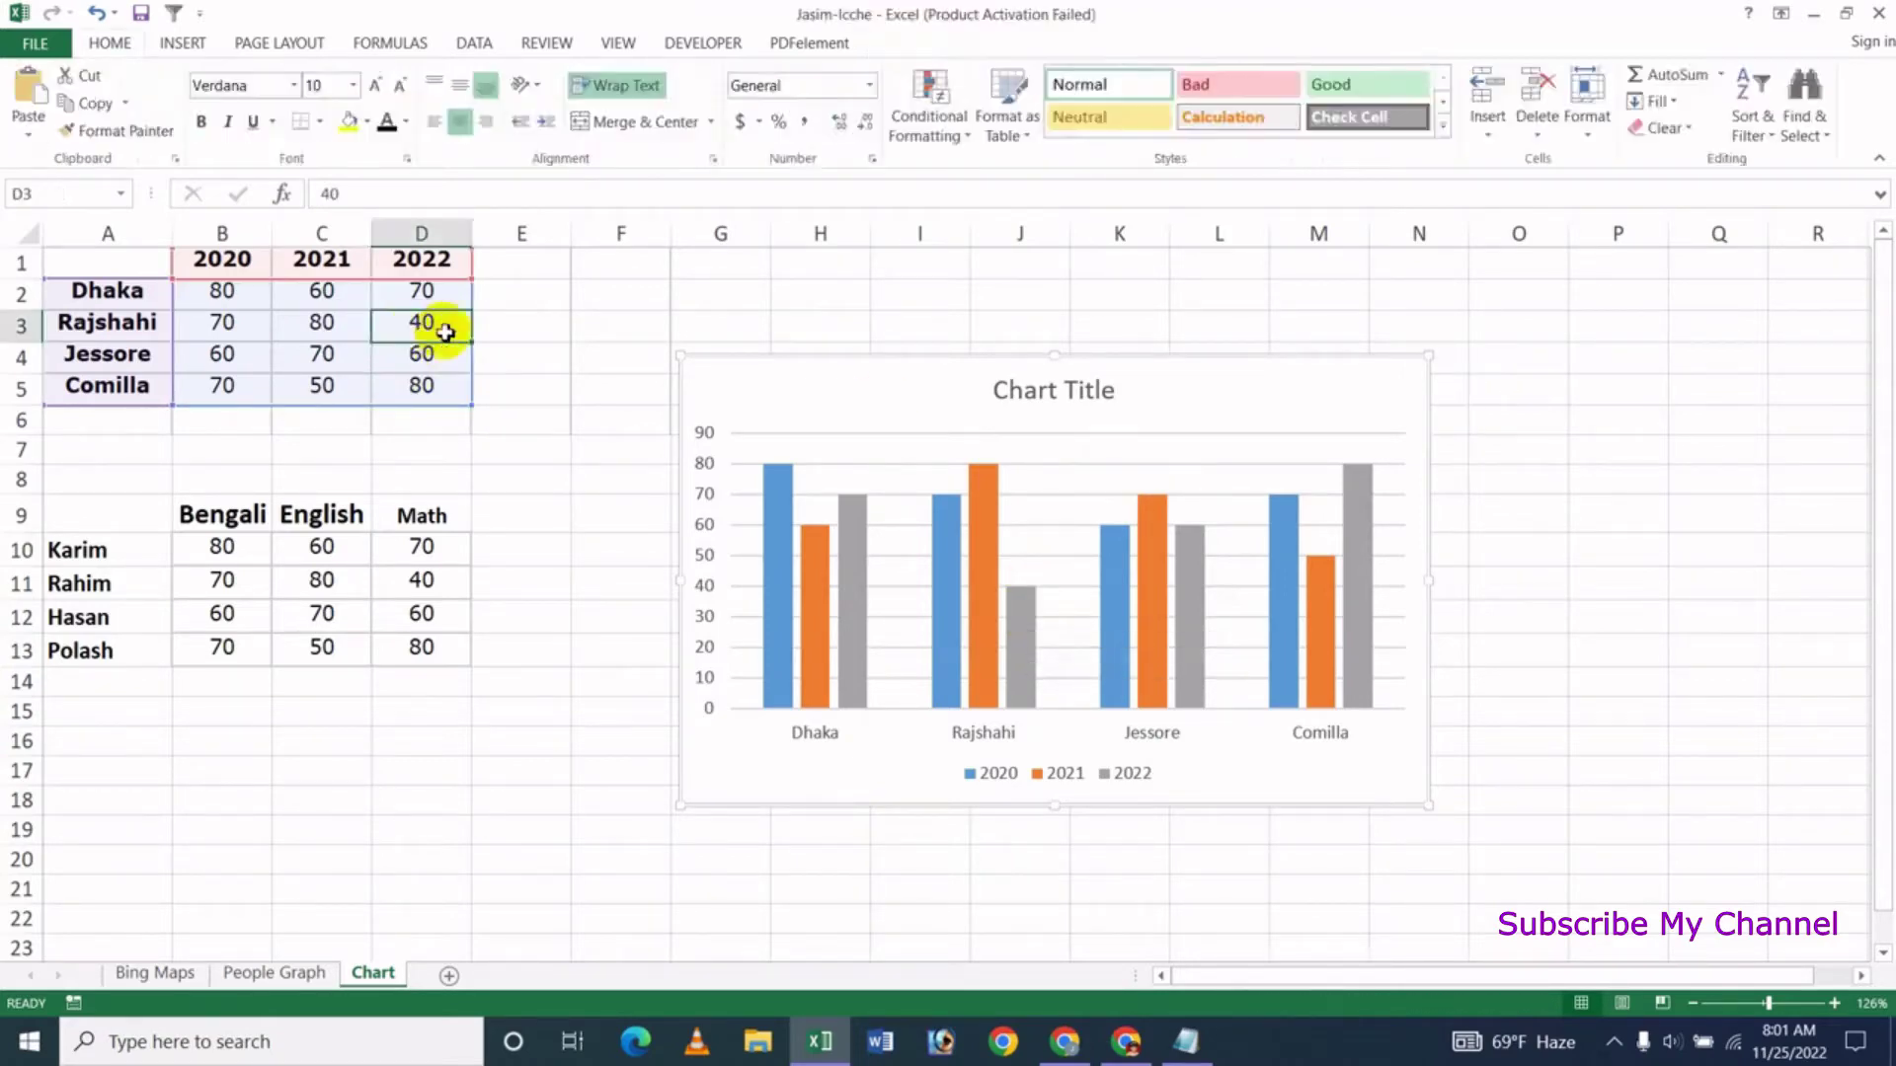
pyautogui.write('9')
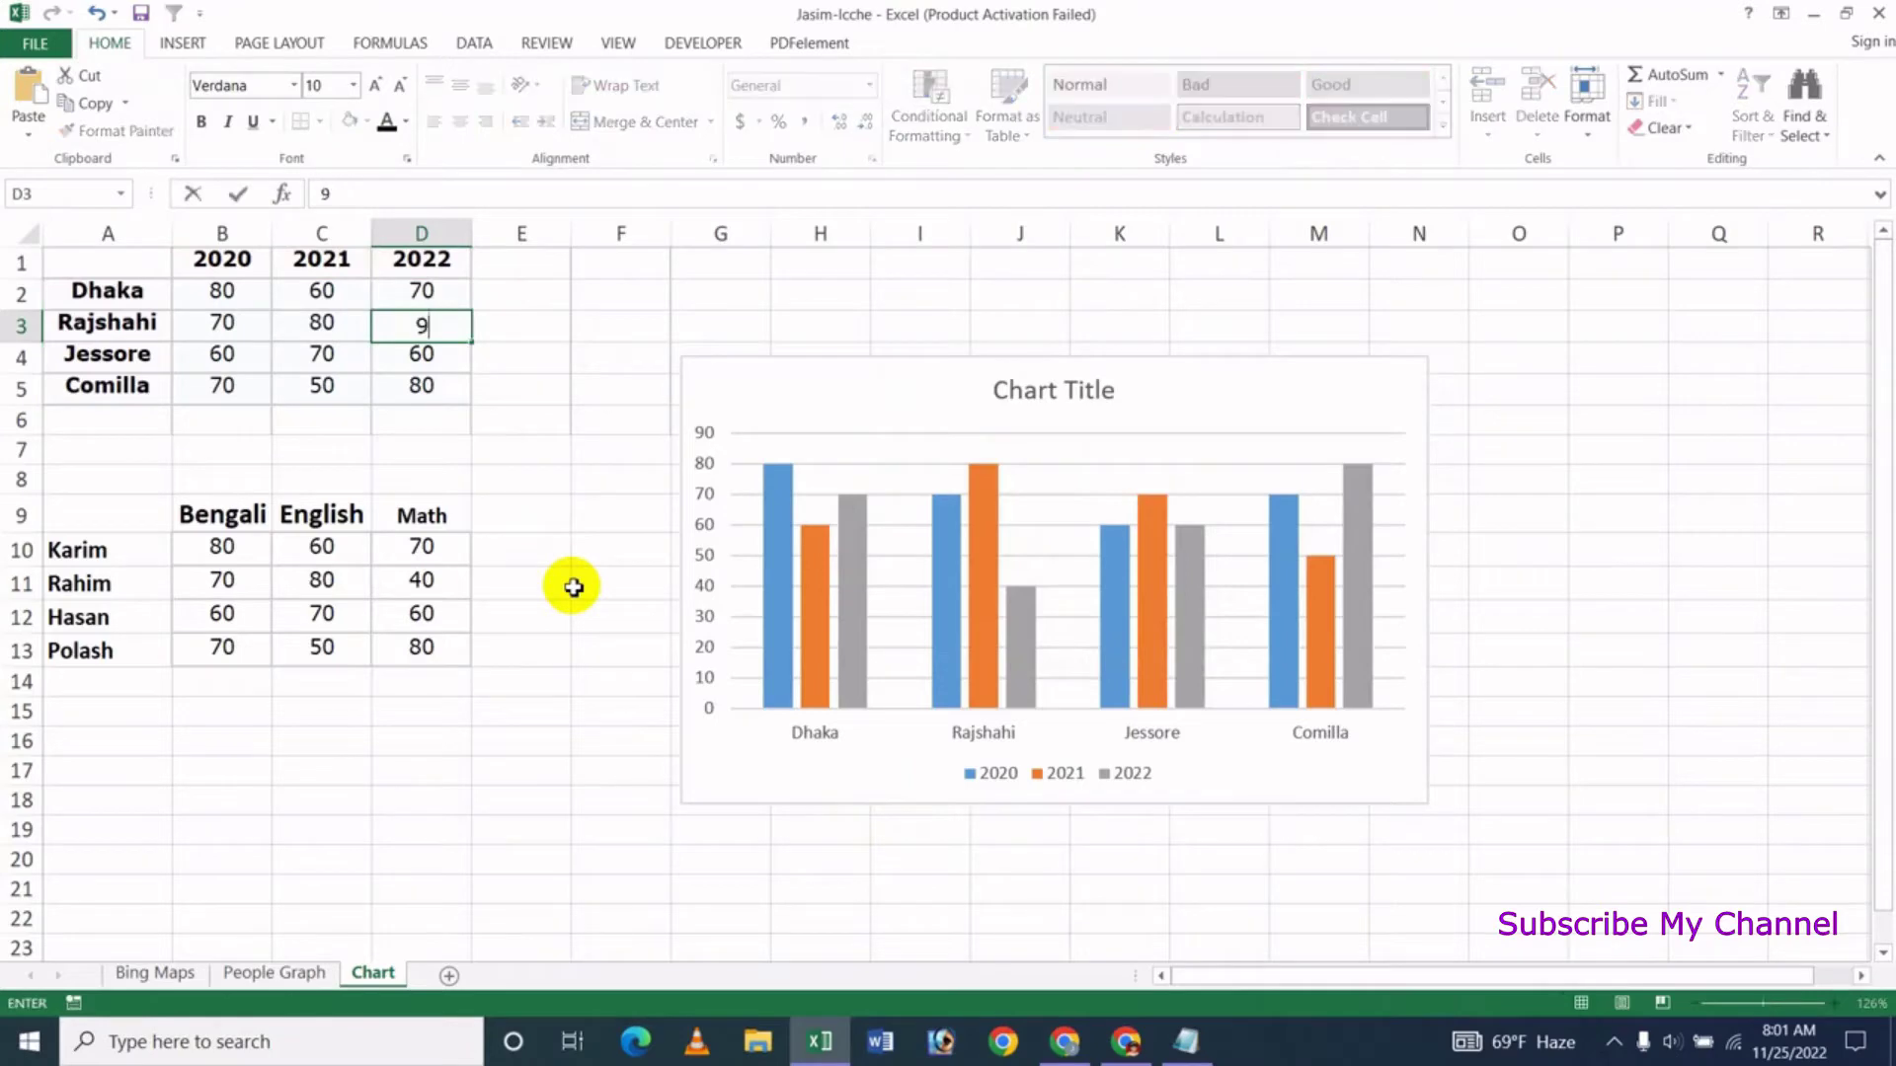
pyautogui.press('Return')
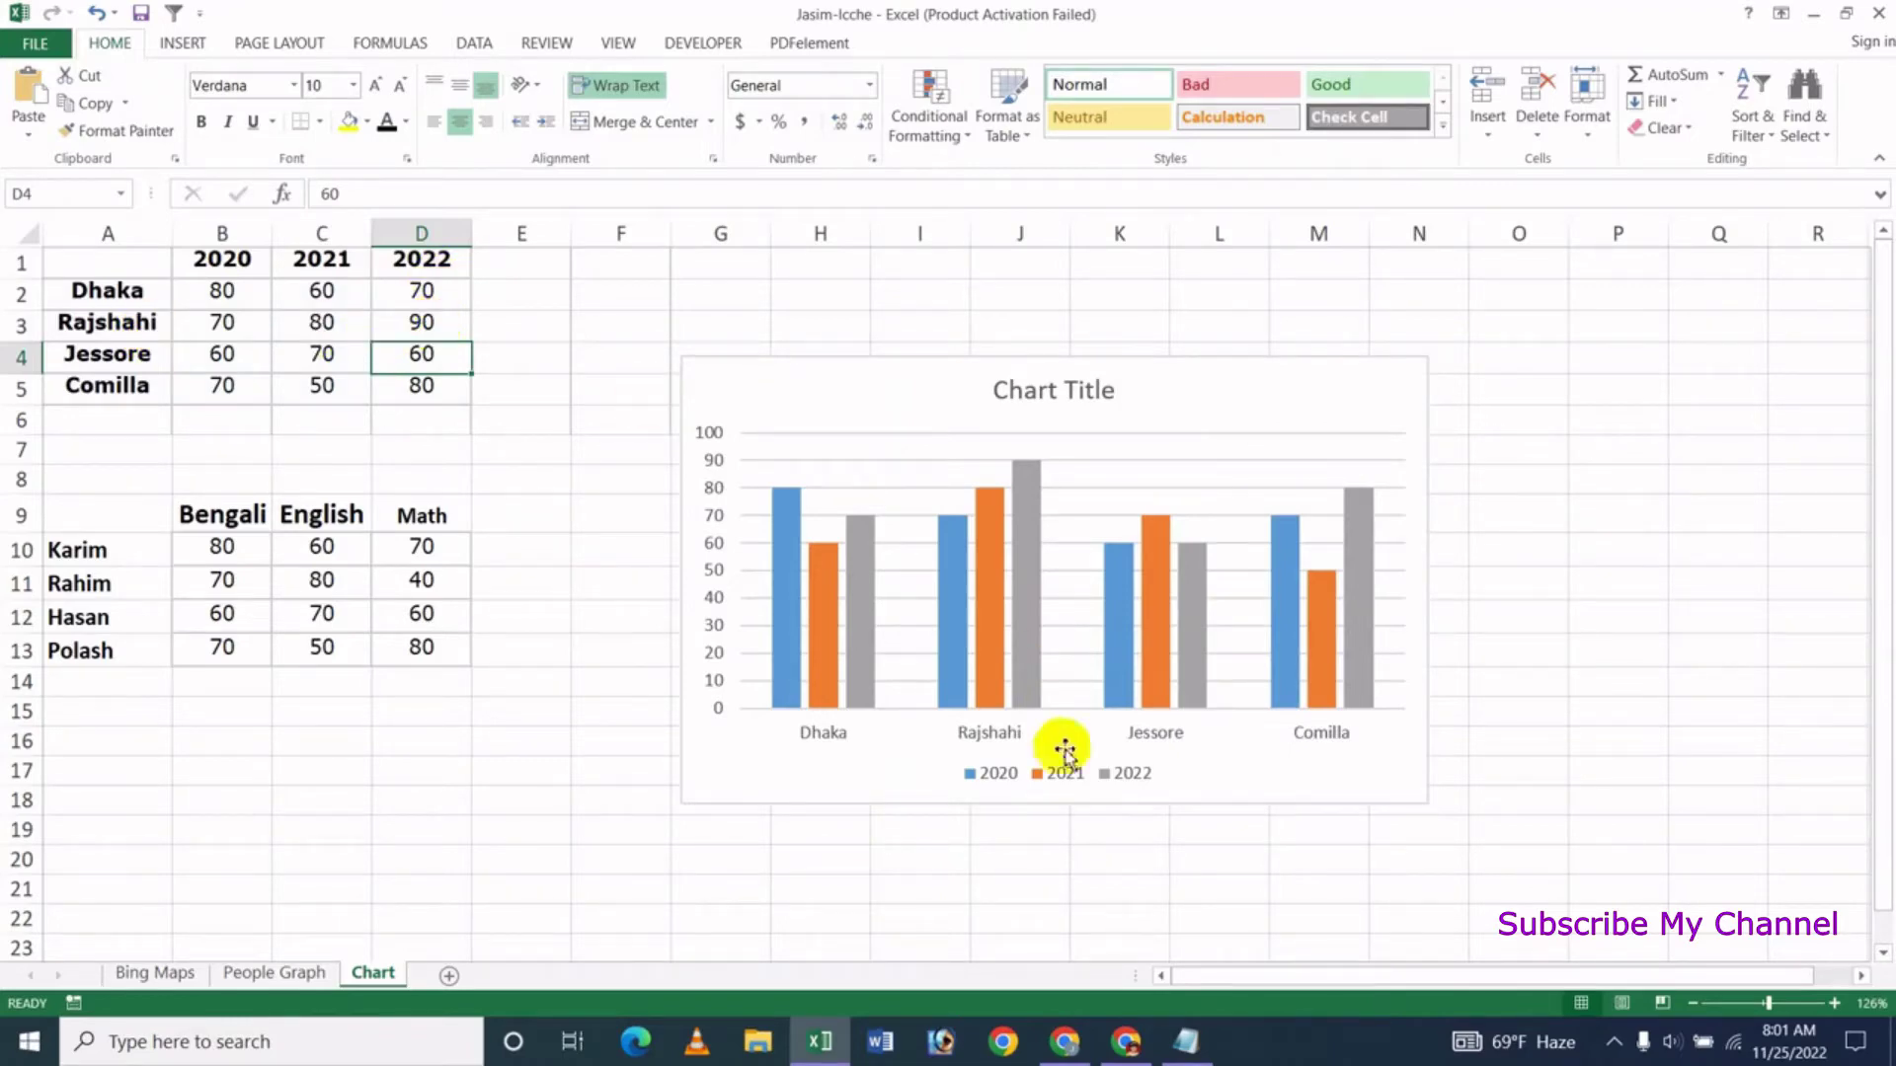
pyautogui.click(992, 694)
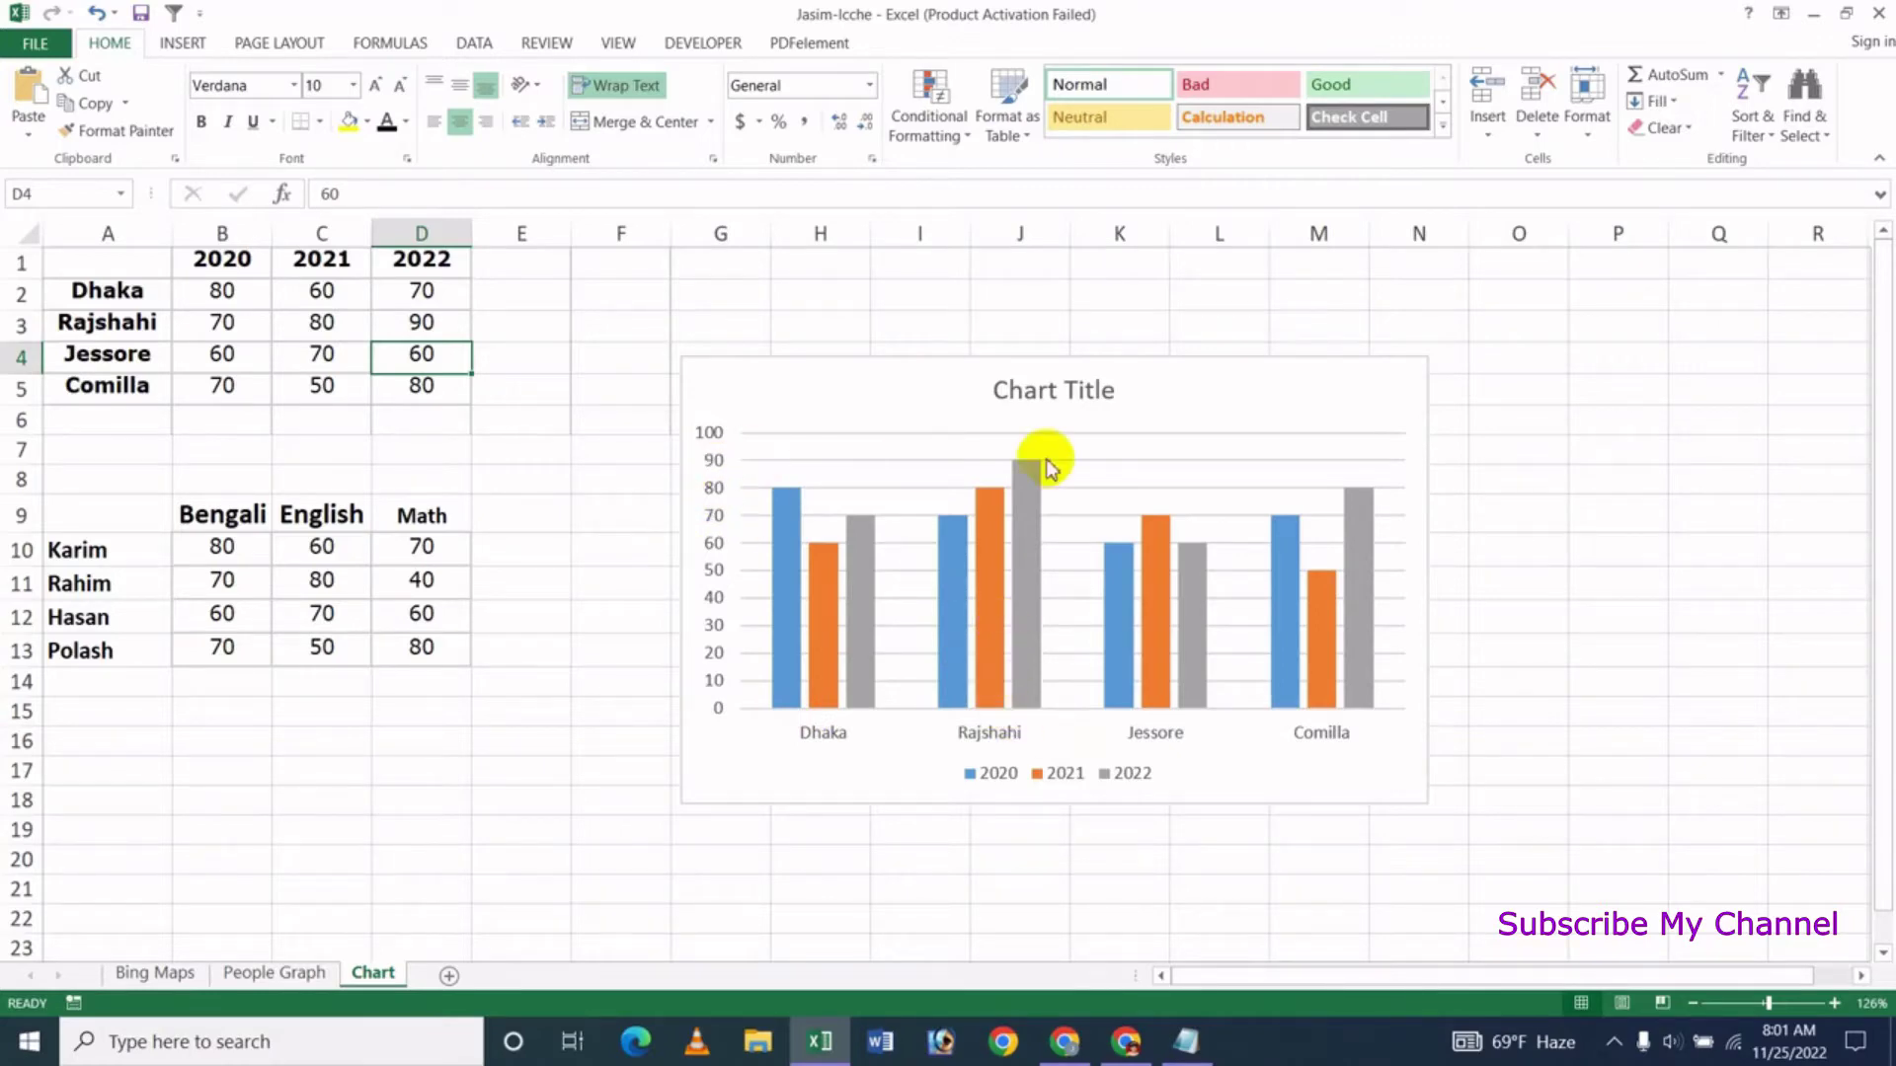
pyautogui.moveTo(1025, 489)
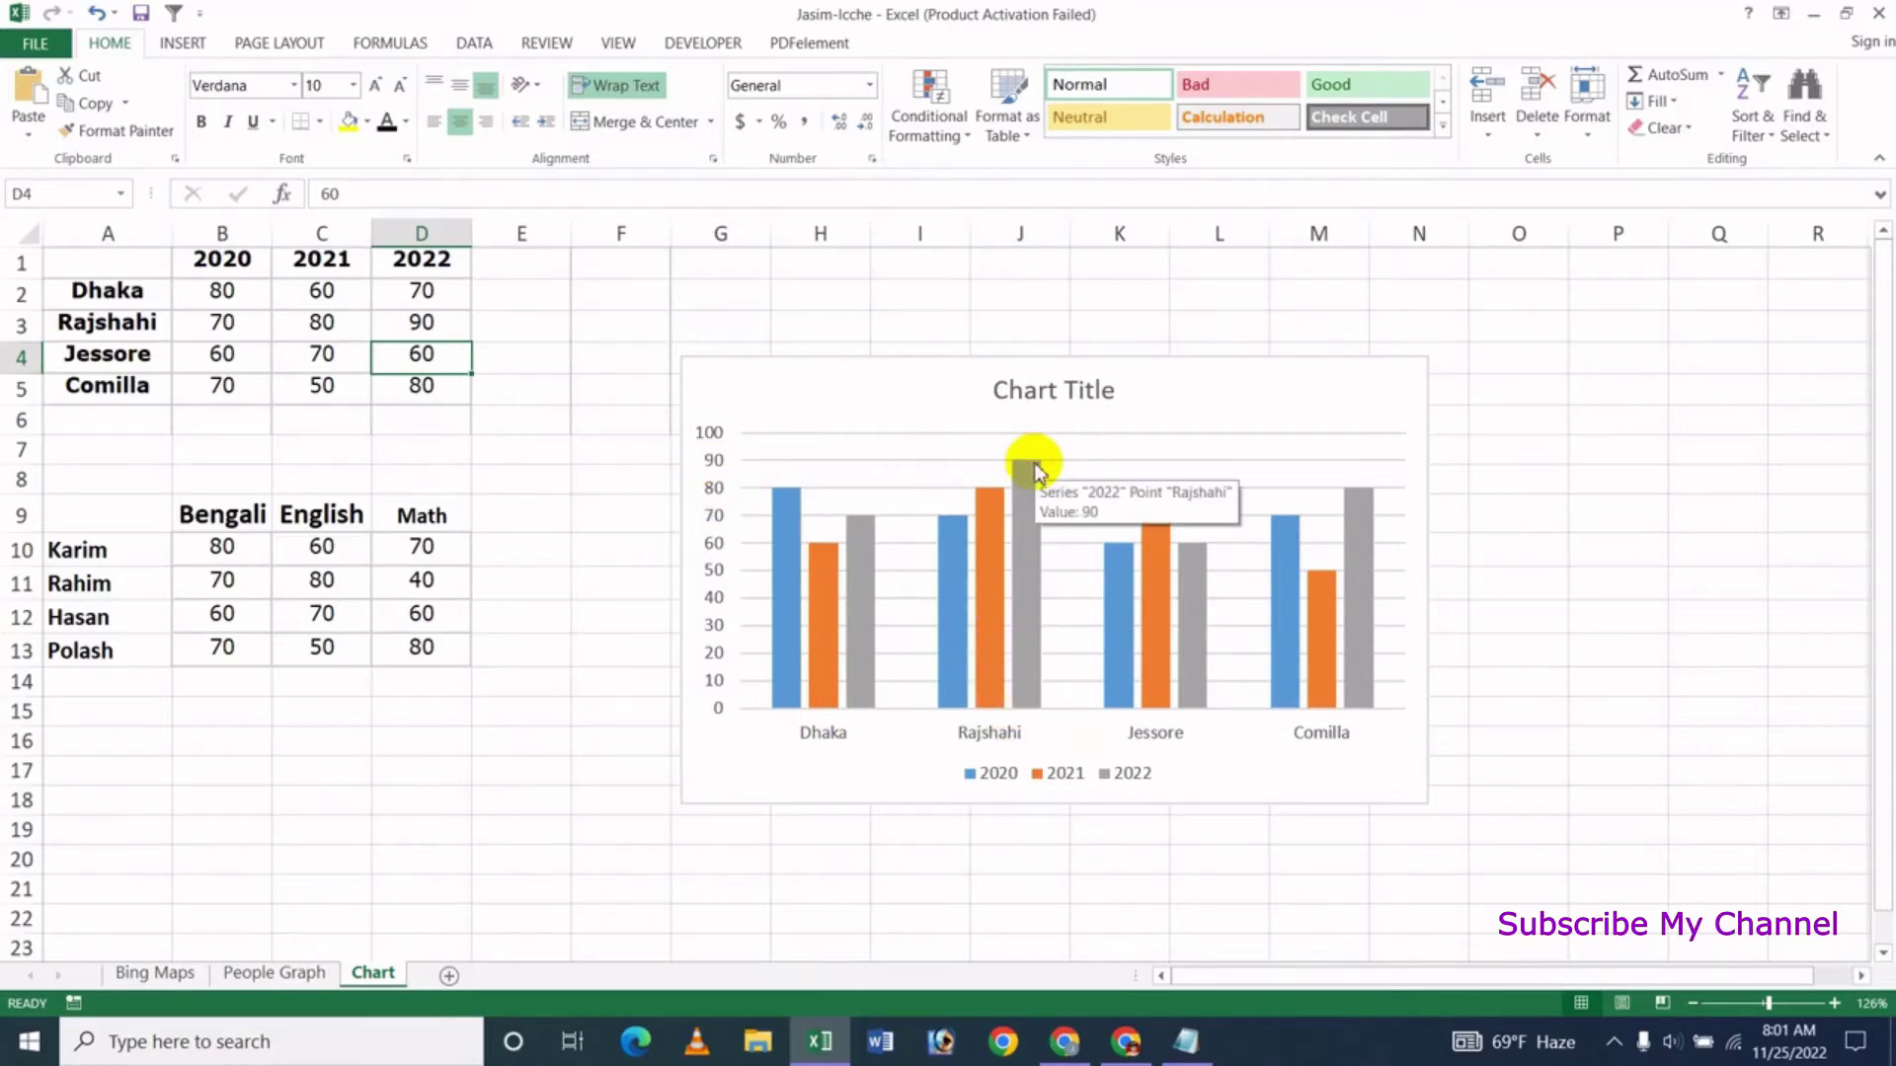
# Change D3 to 50 so Rajshahi's 2022 bar drops, then reselect the chart
pyautogui.click(434, 322)
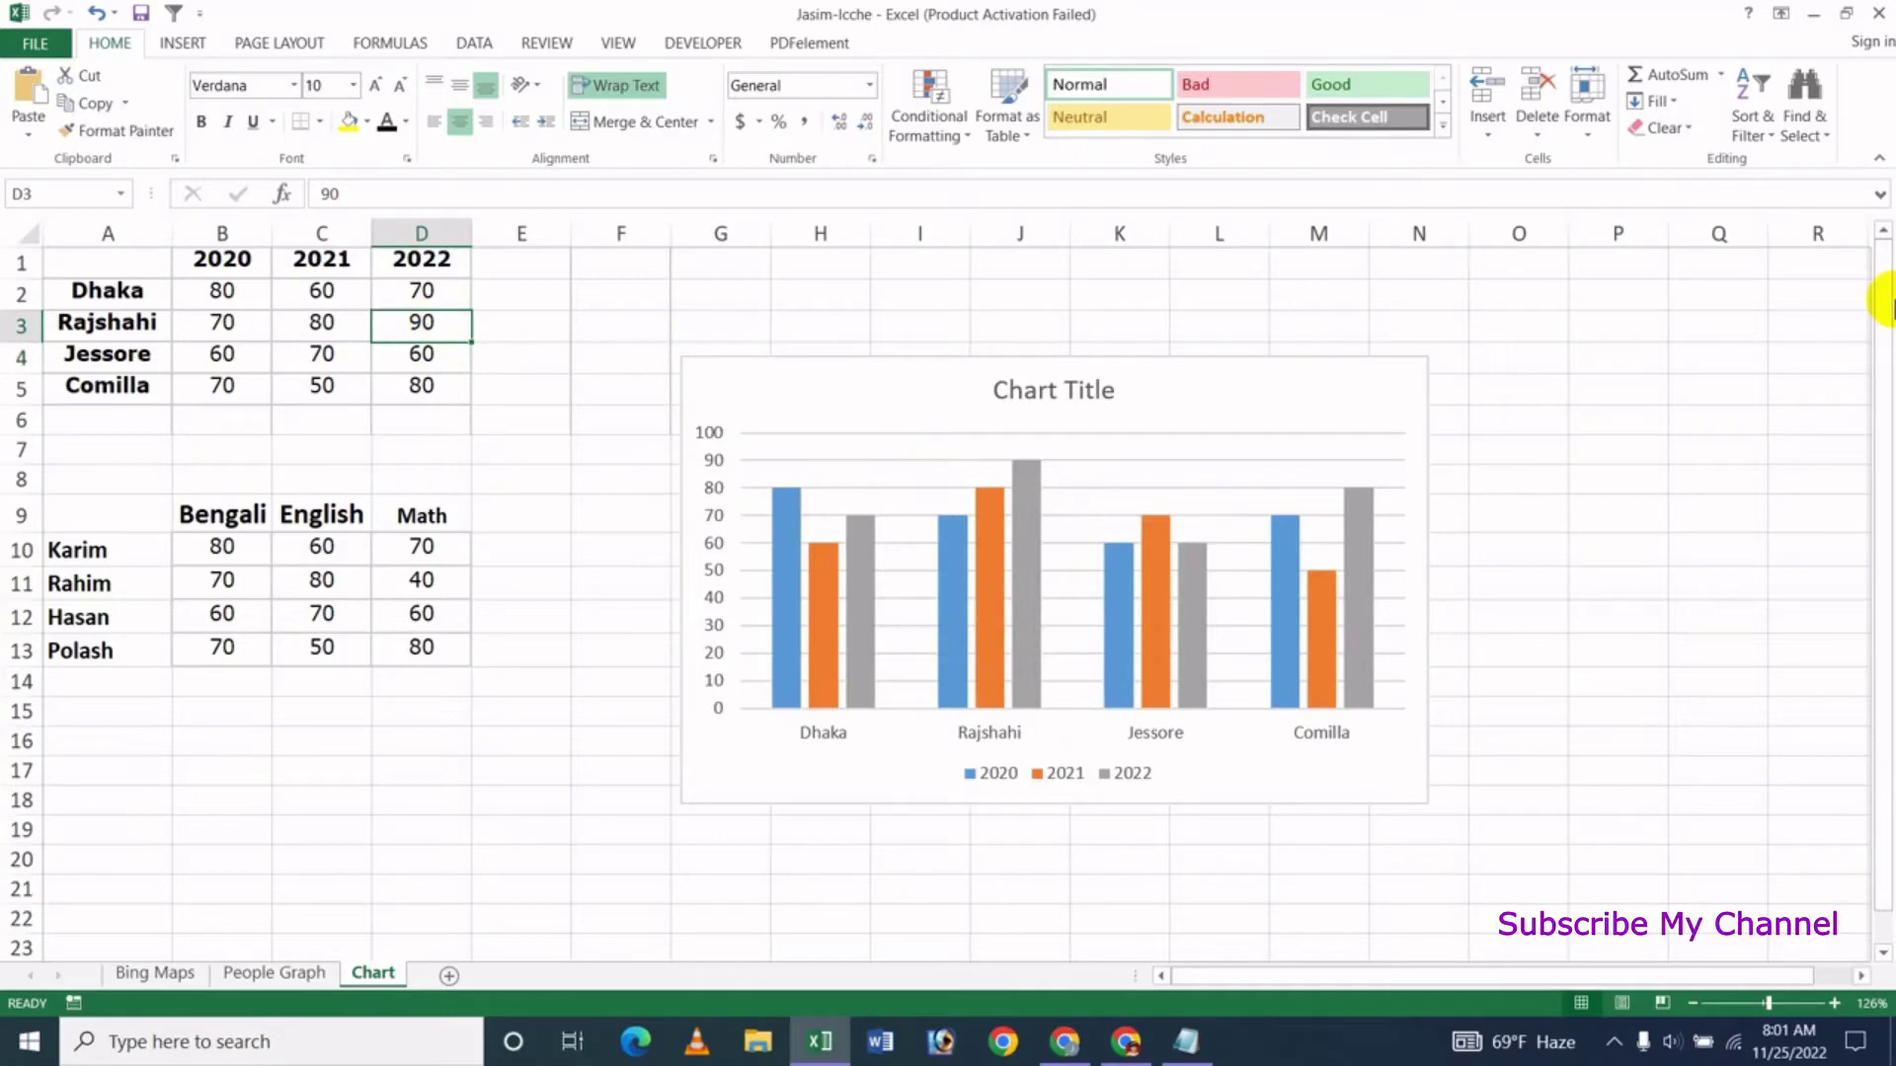
pyautogui.write('50')
pyautogui.press('Return')
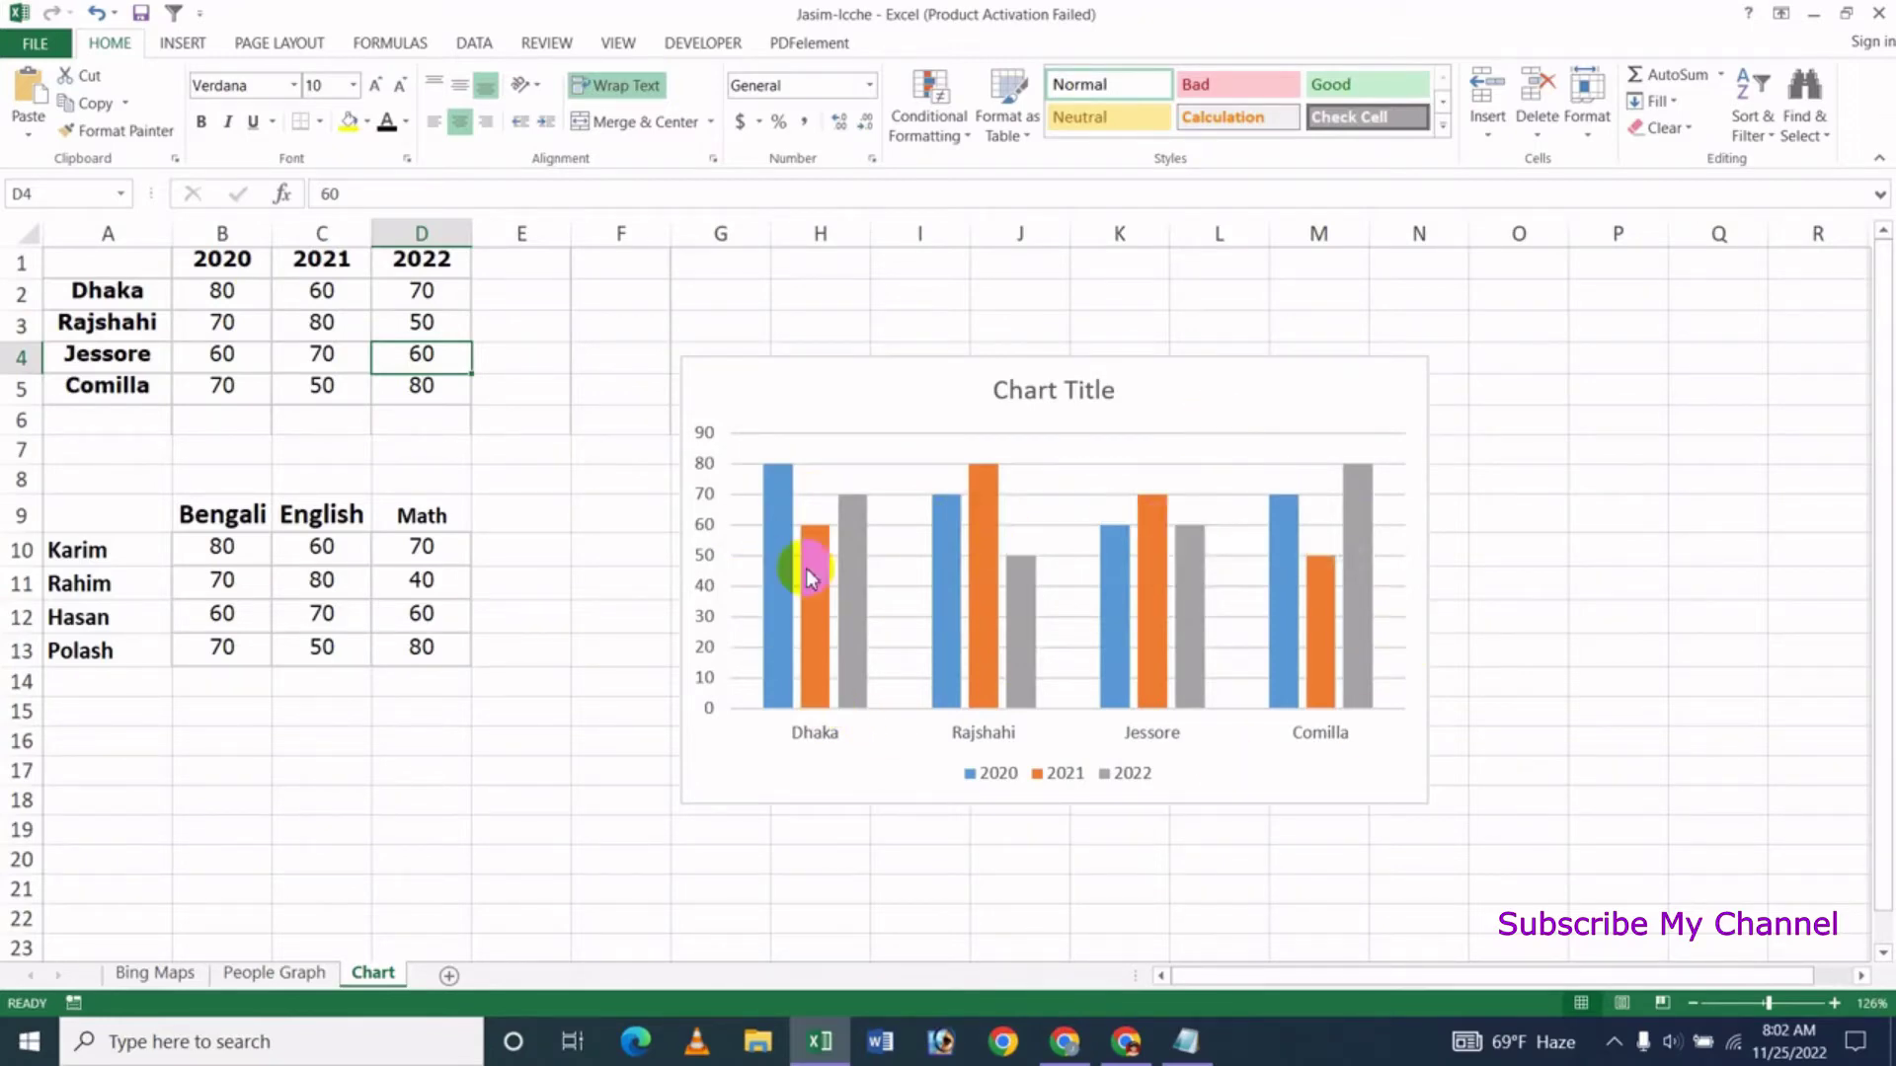
pyautogui.click(993, 699)
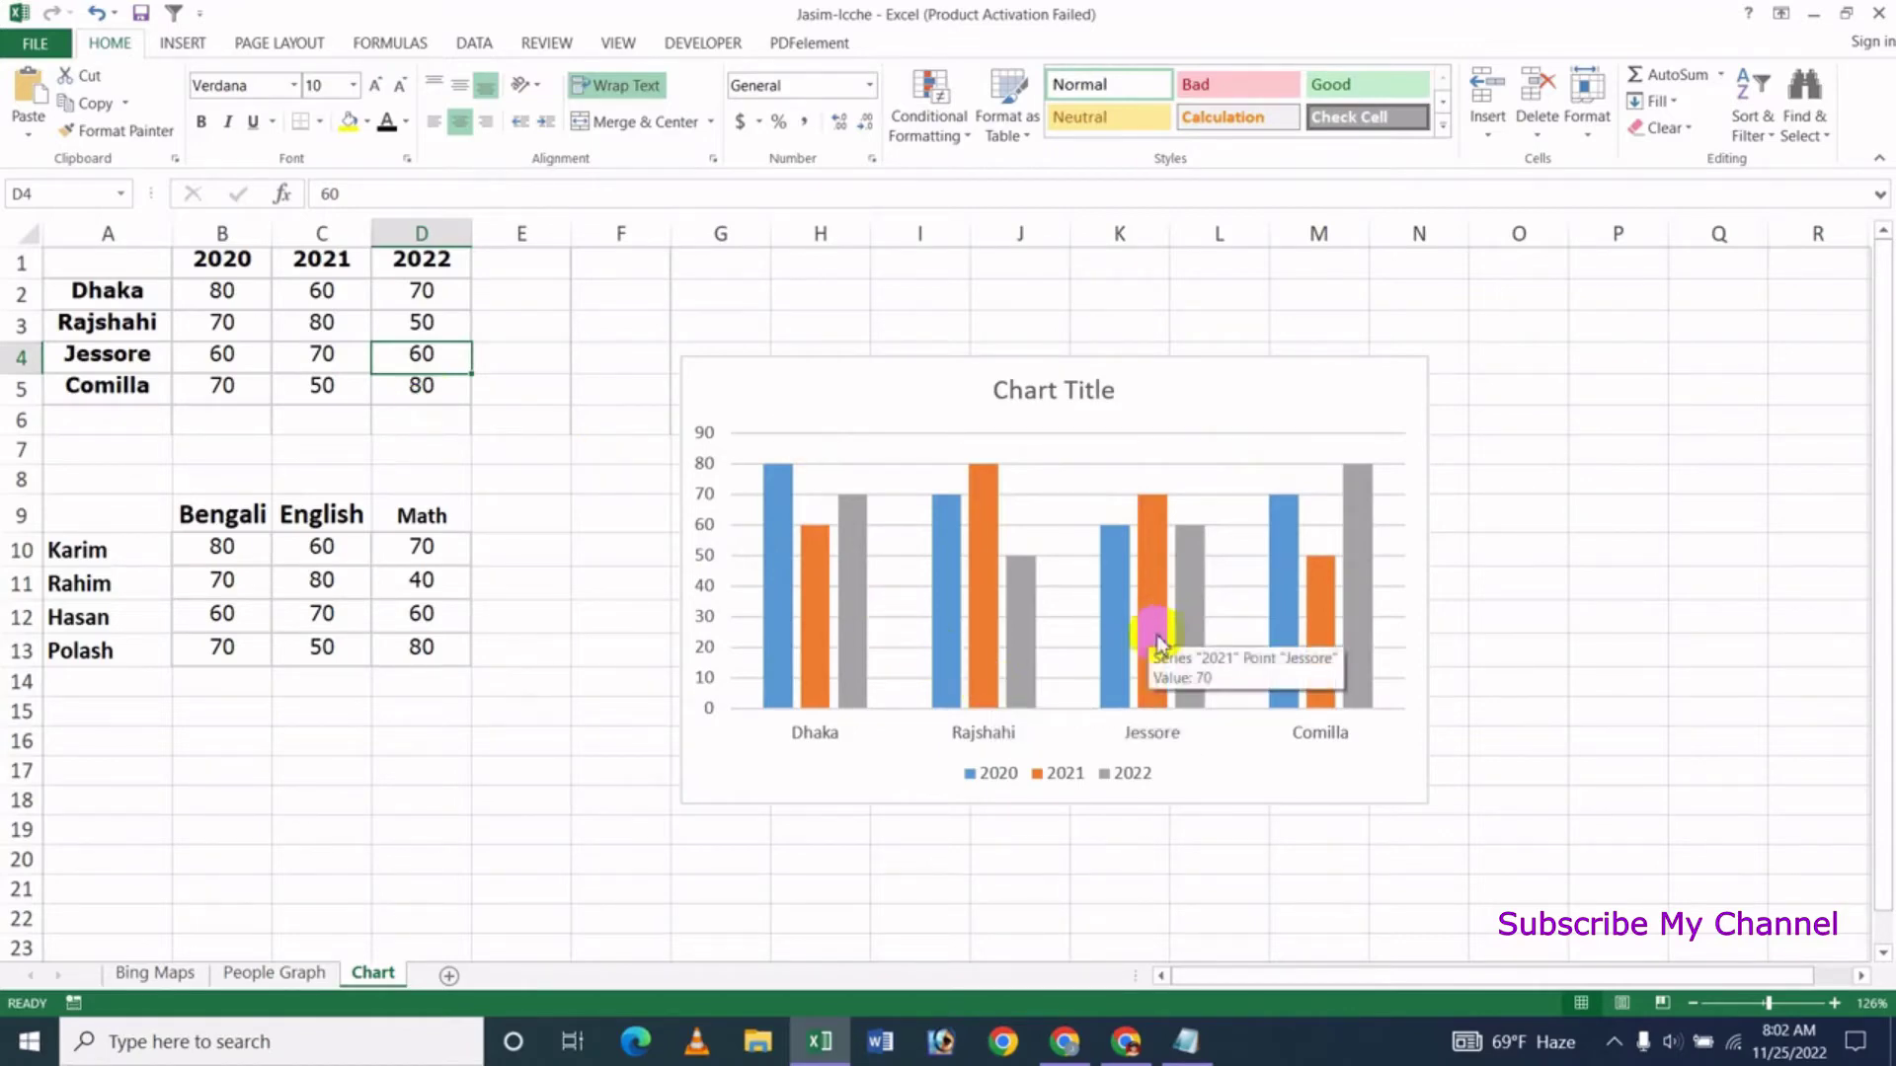
pyautogui.click(902, 418)
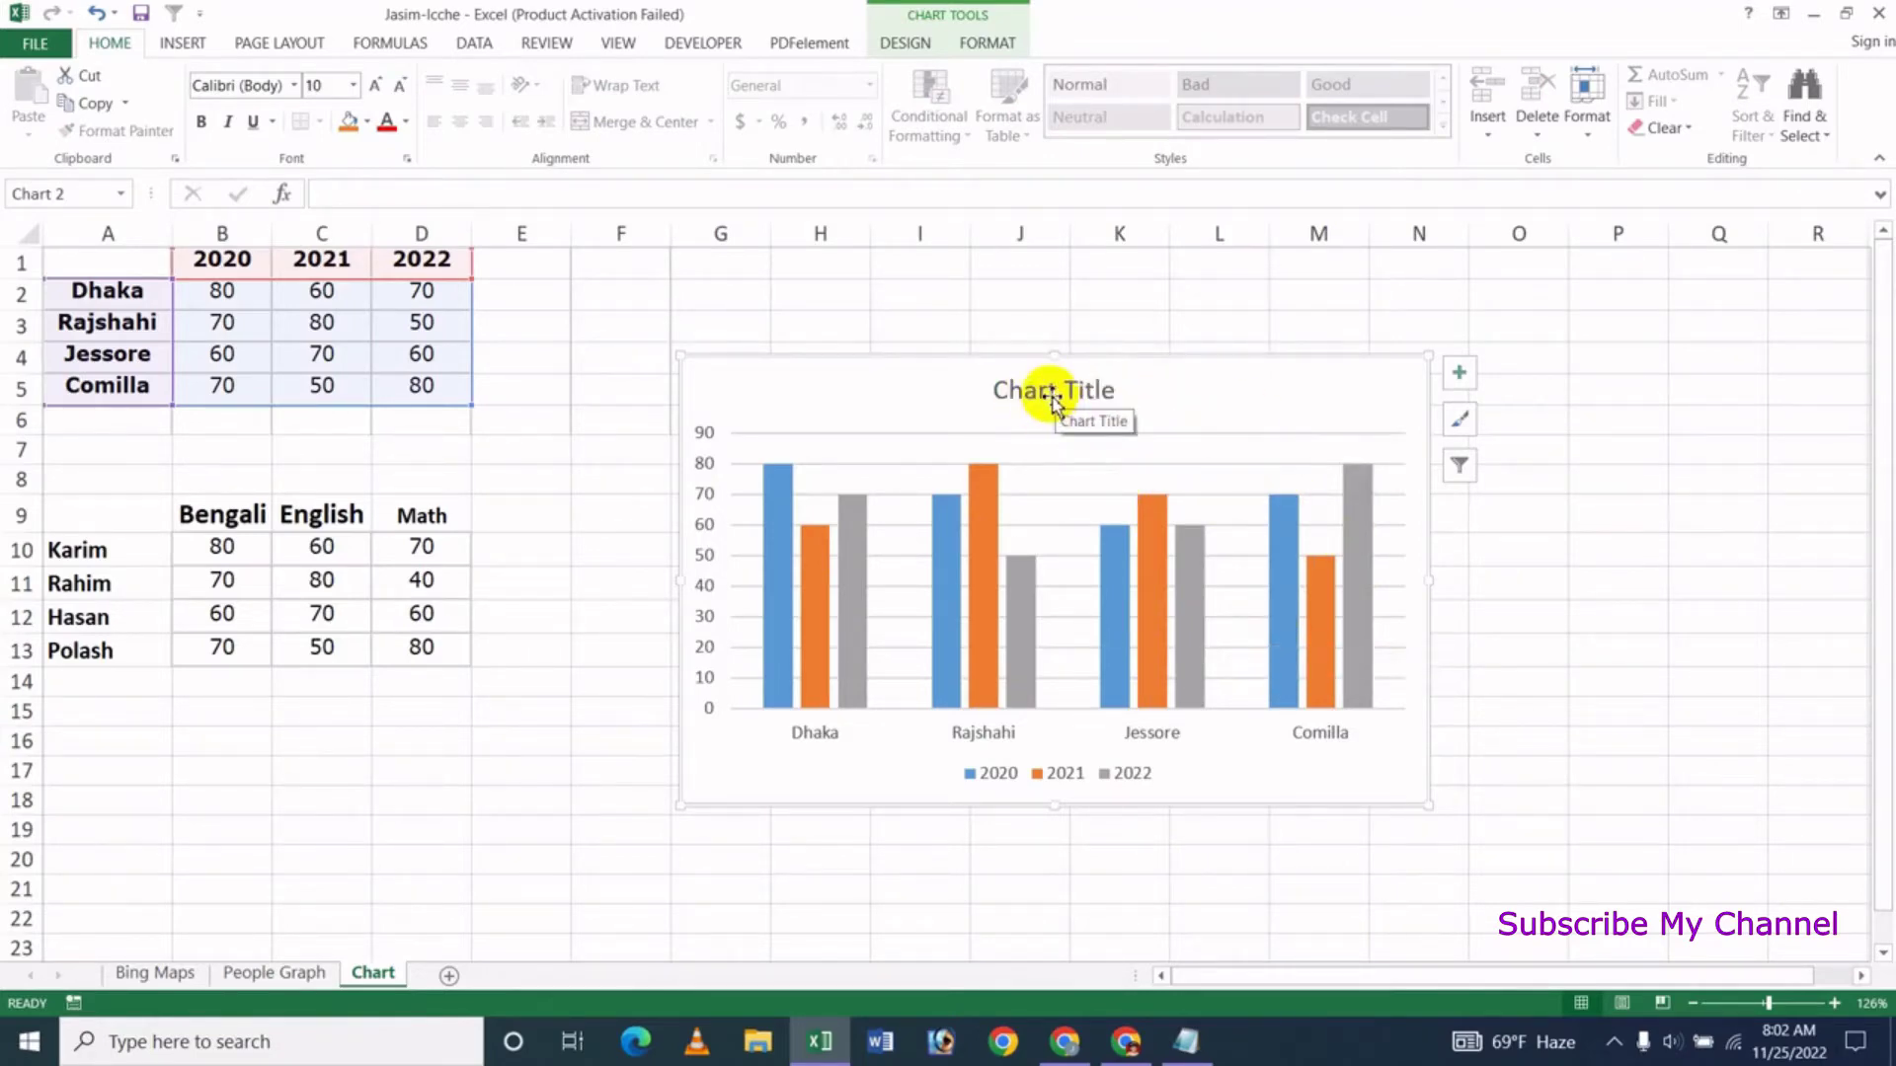
# Retitle the chart 'Bangladesh Education Board'
pyautogui.click(1050, 391)
pyautogui.doubleClick(985, 393)
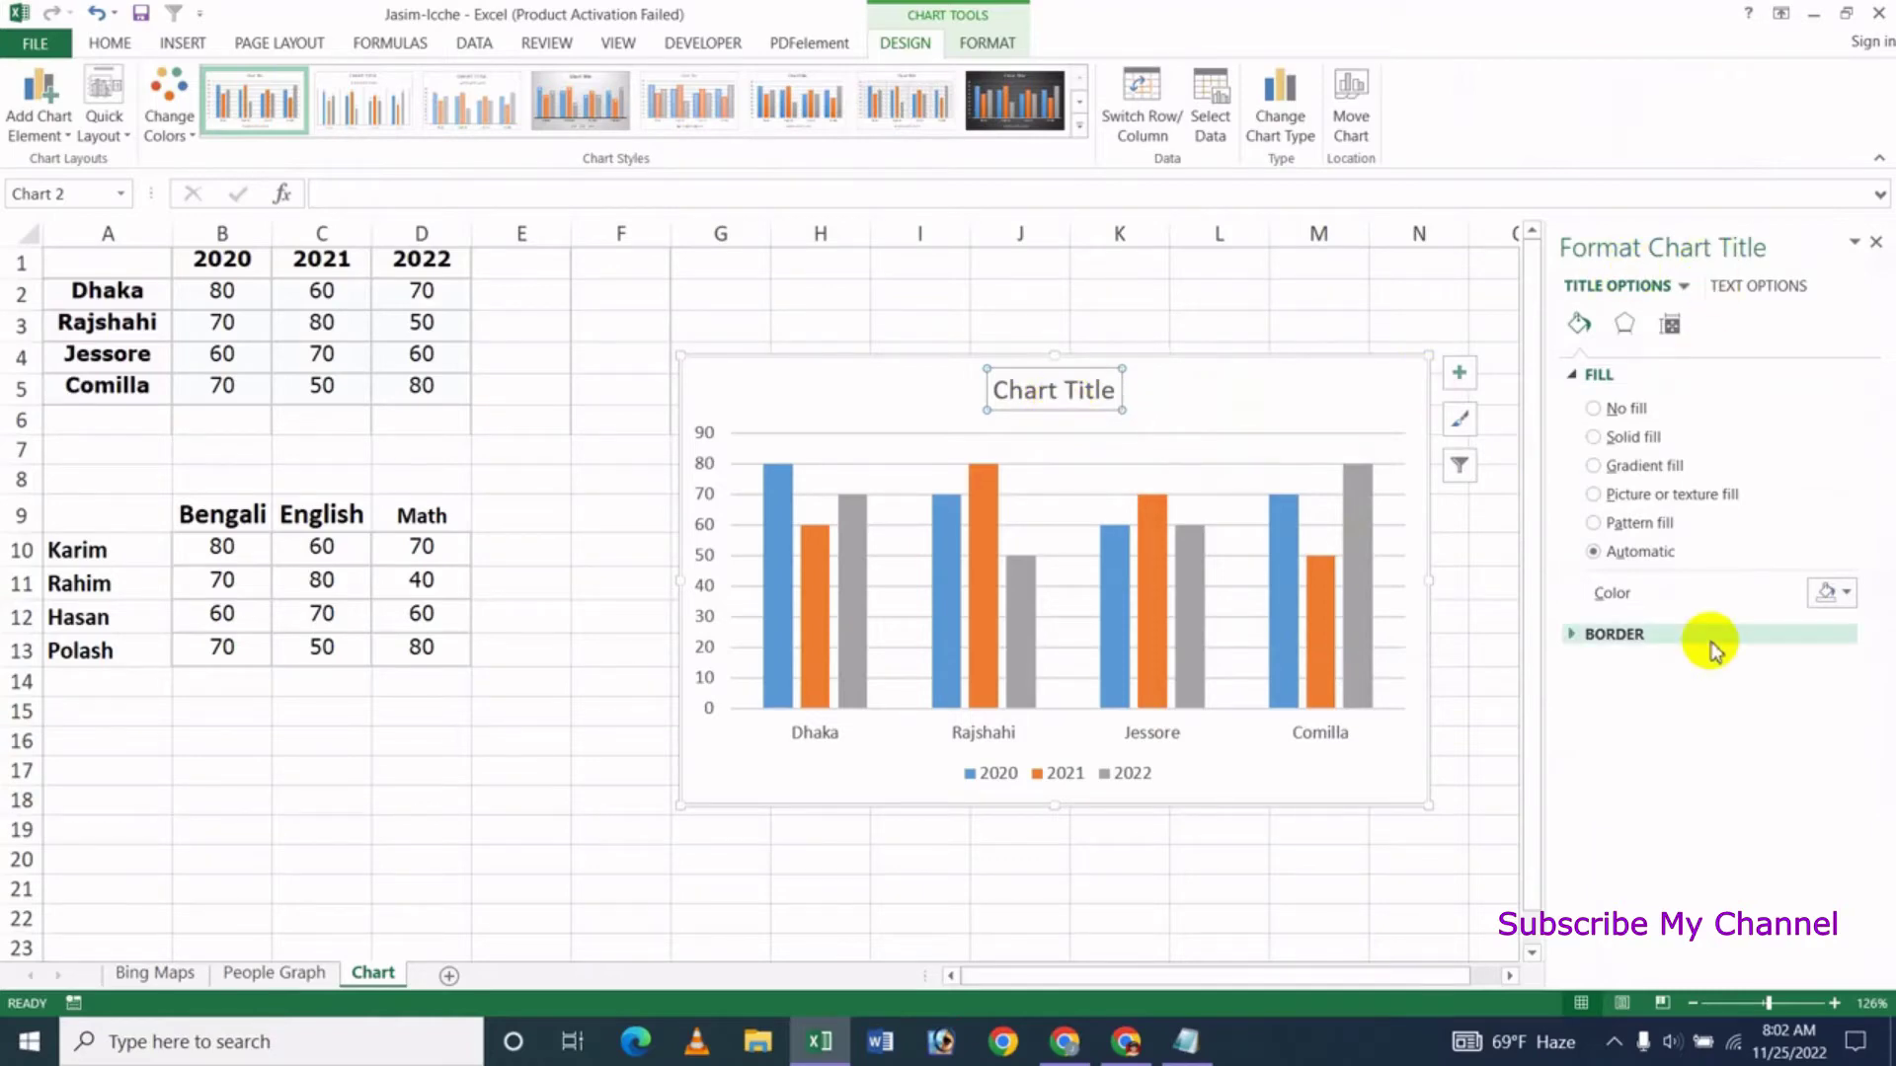
pyautogui.moveTo(1000, 395); pyautogui.dragTo(1116, 398)
pyautogui.press('Delete')
pyautogui.write('Bangladesh Edu')
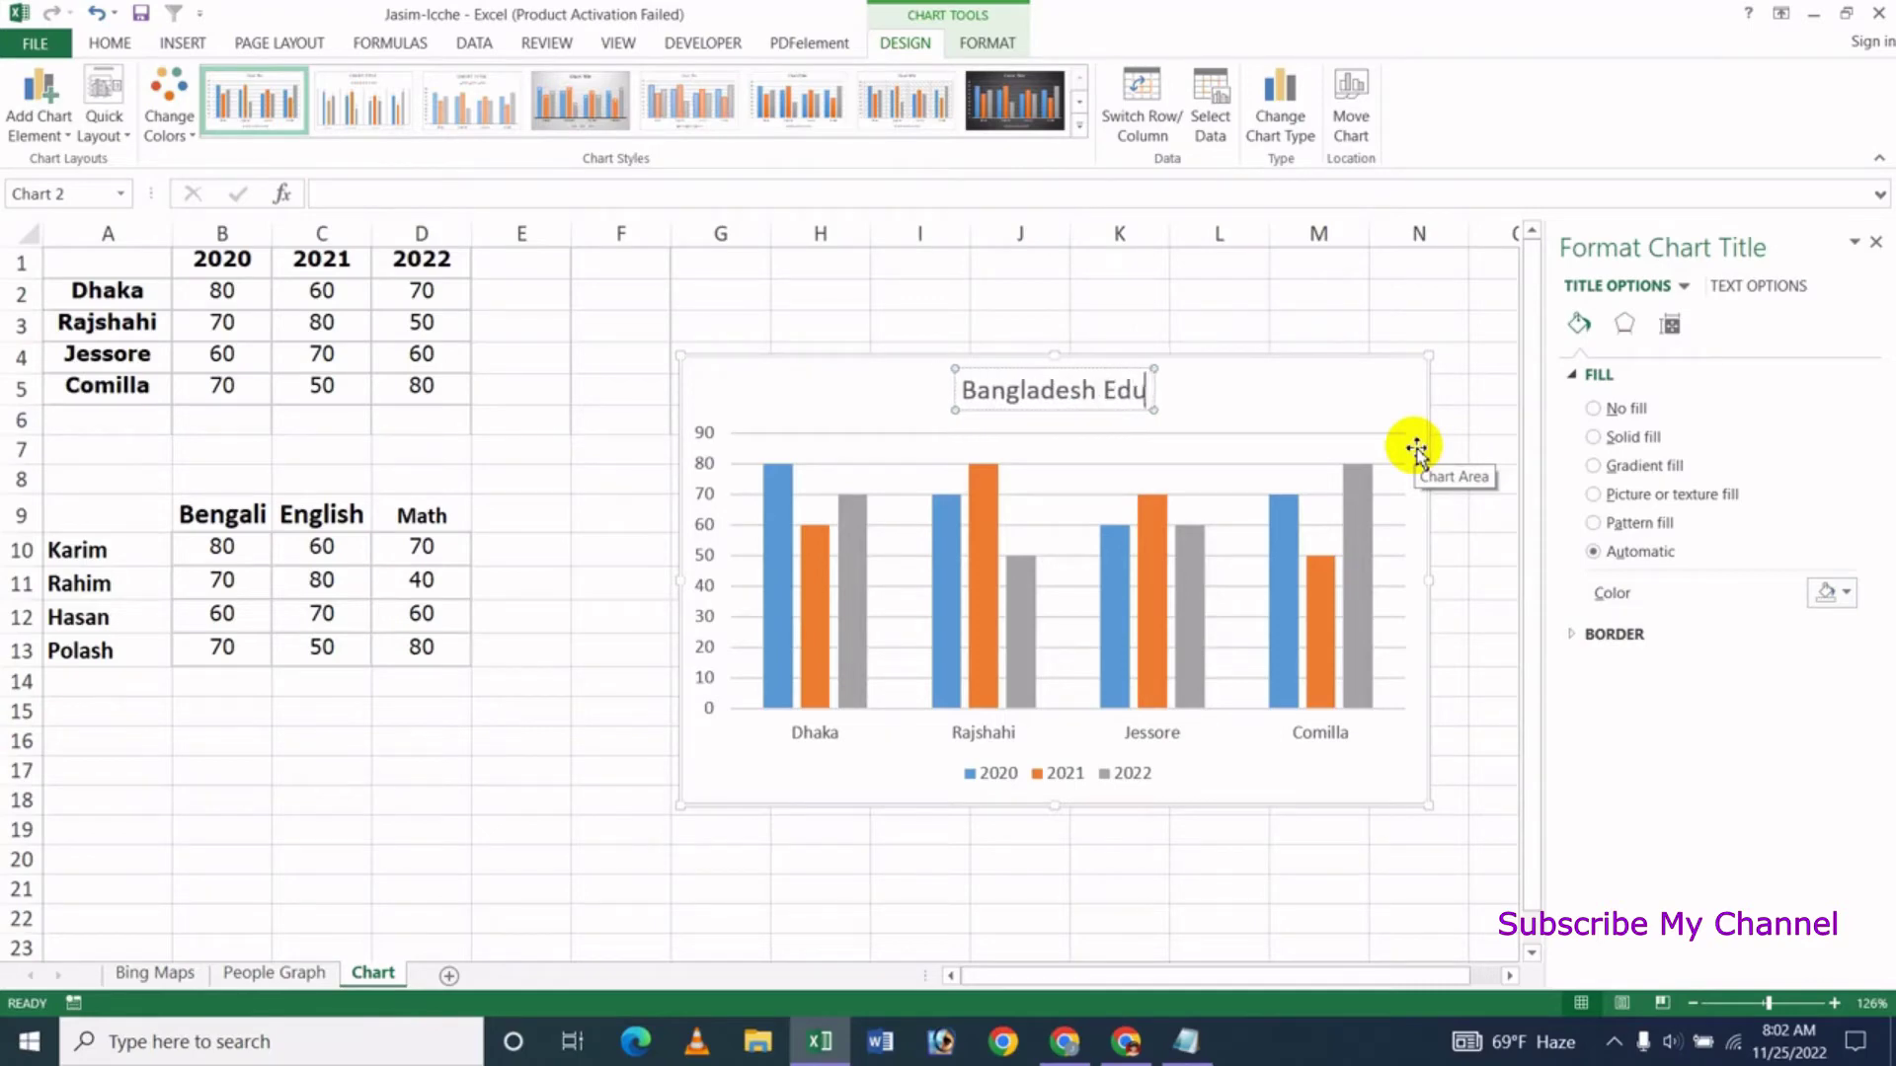
pyautogui.write('cation Boar')
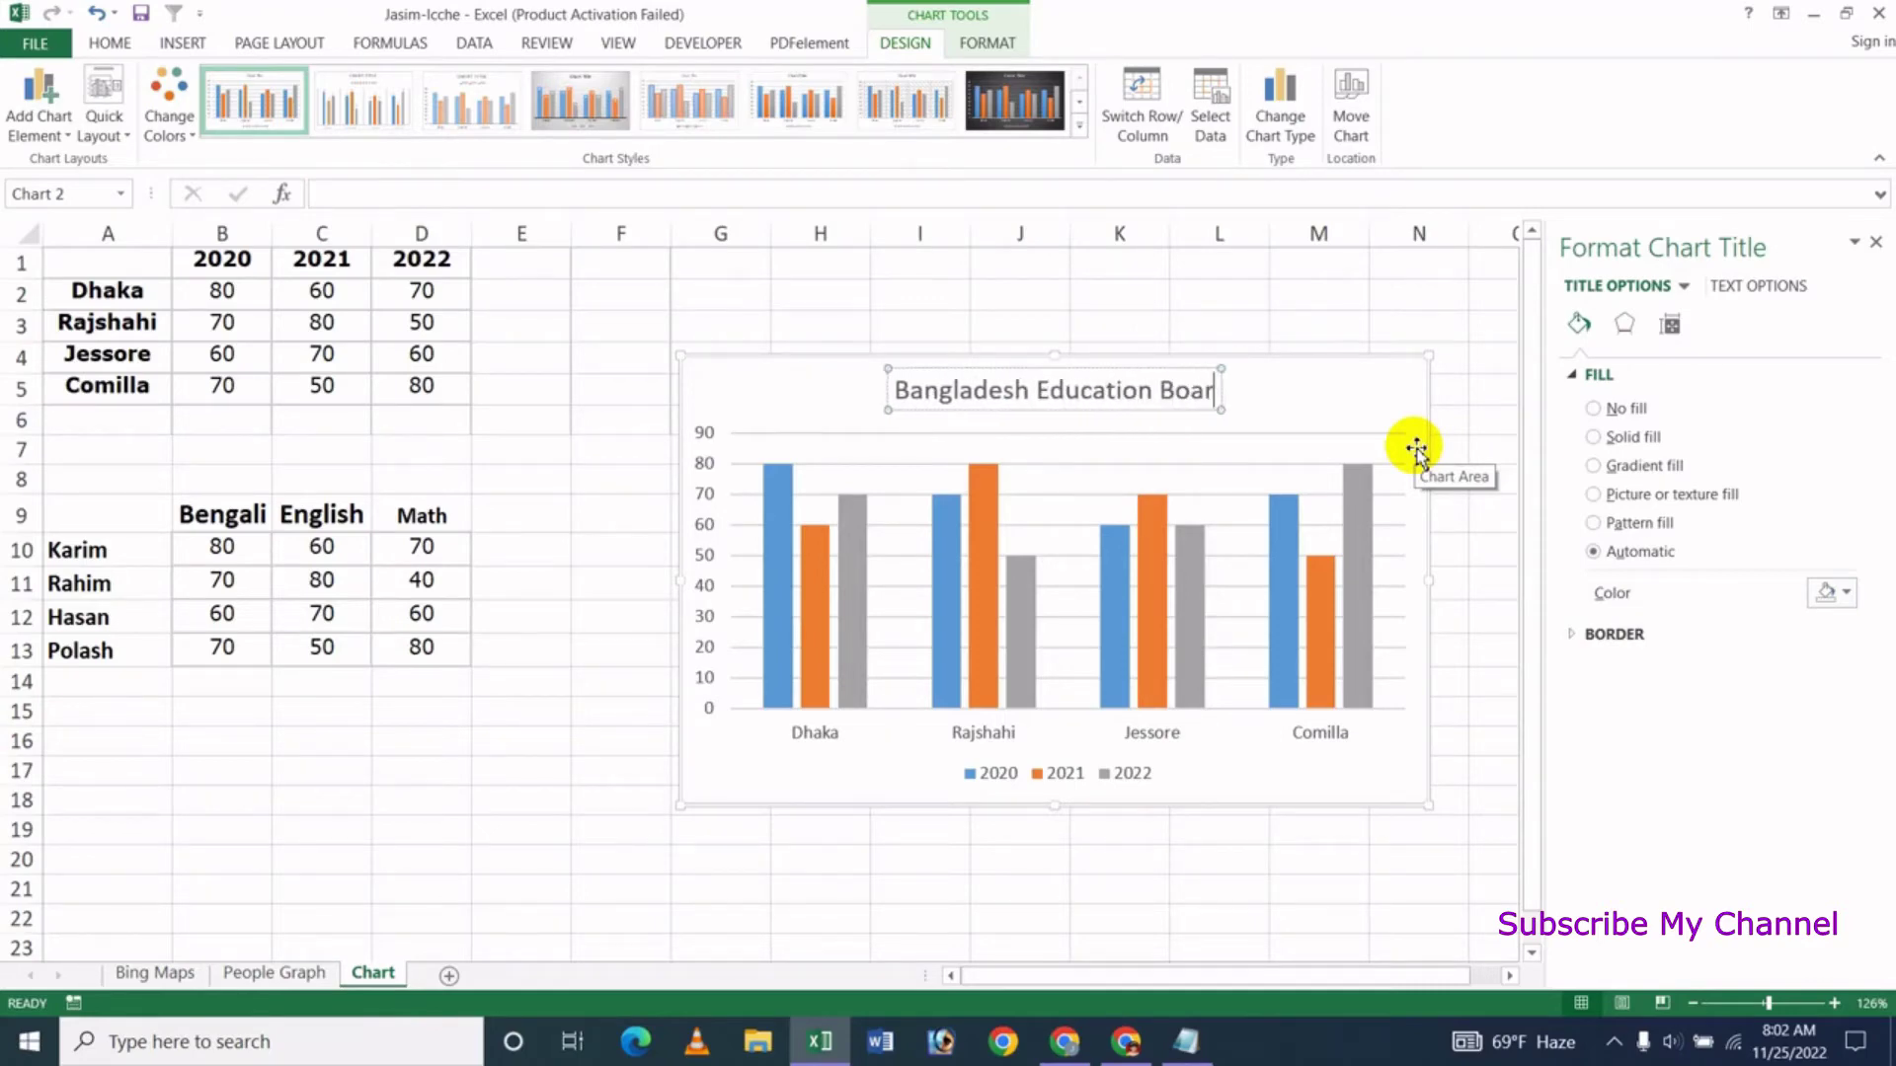
pyautogui.write('d')
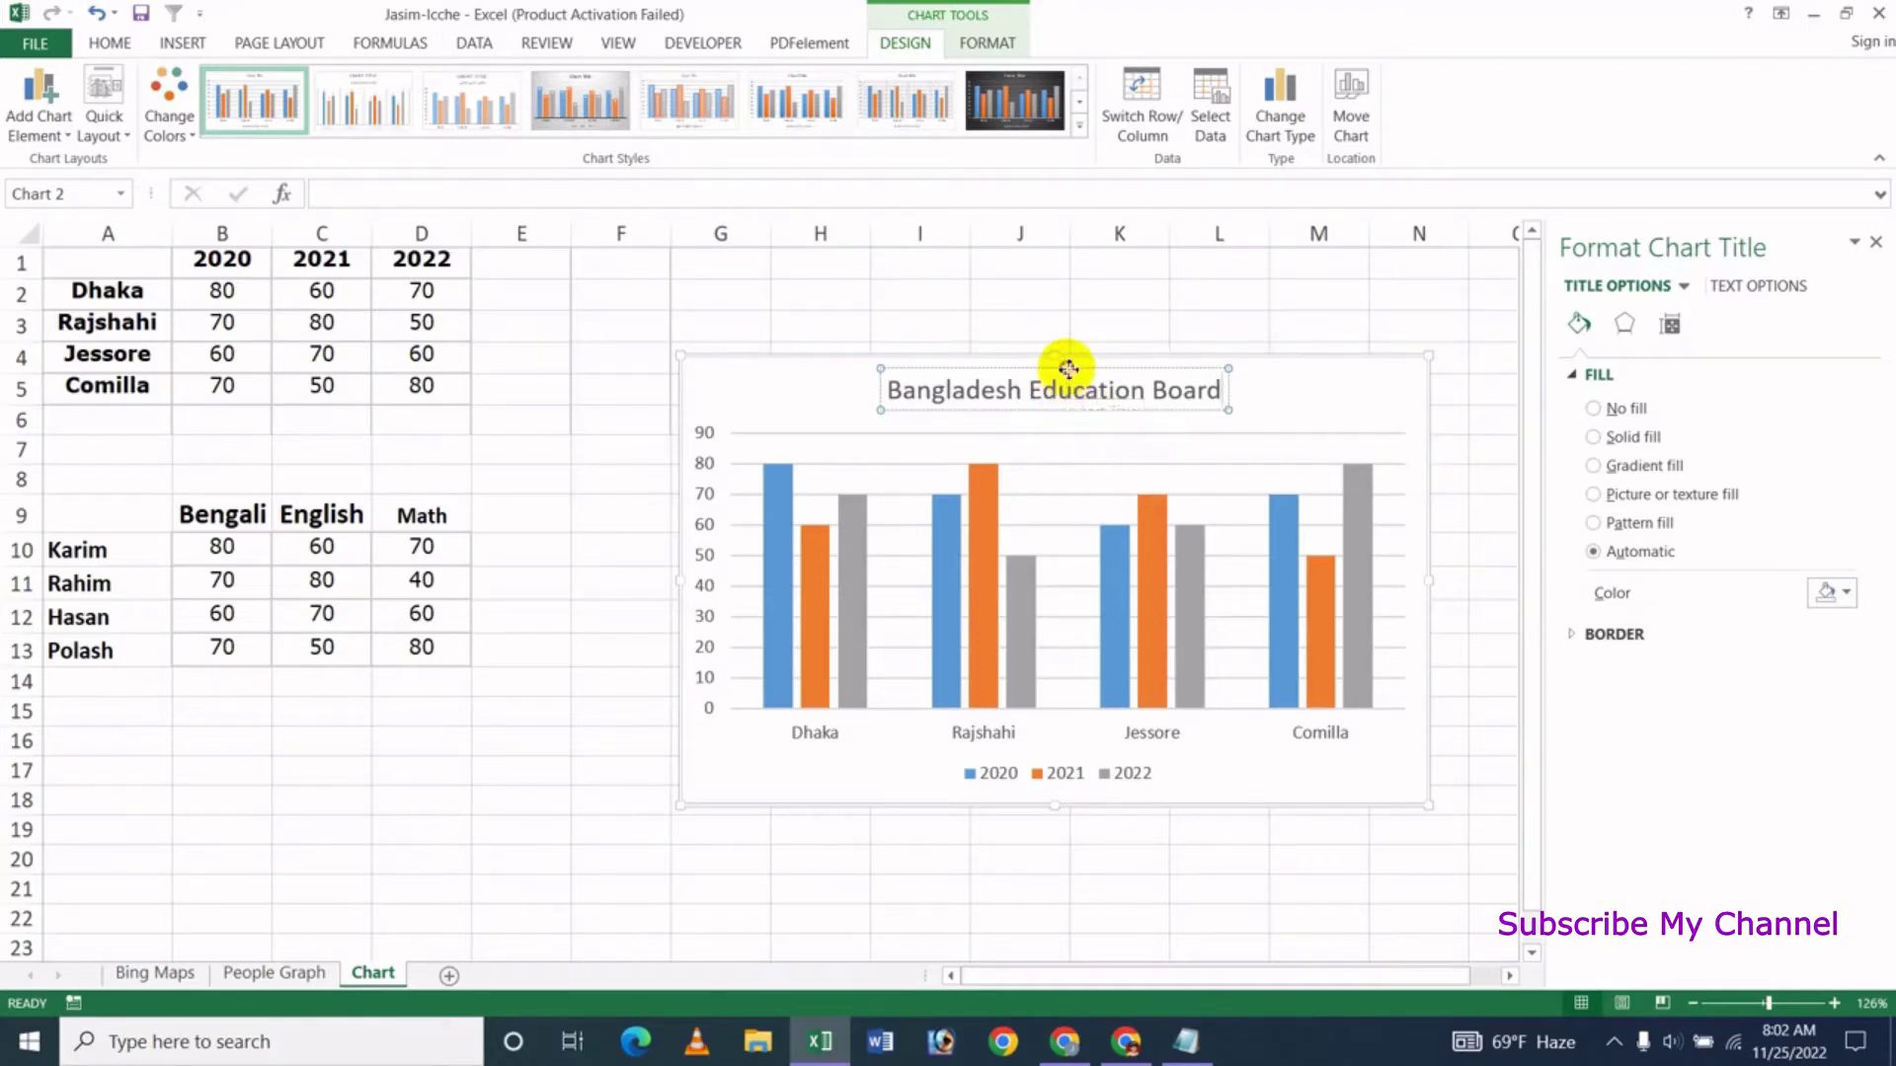
# Give the title a parchment texture fill and a drop shadow (4 pt blur, 90°, 4 pt distance)
pyautogui.click(1667, 436)
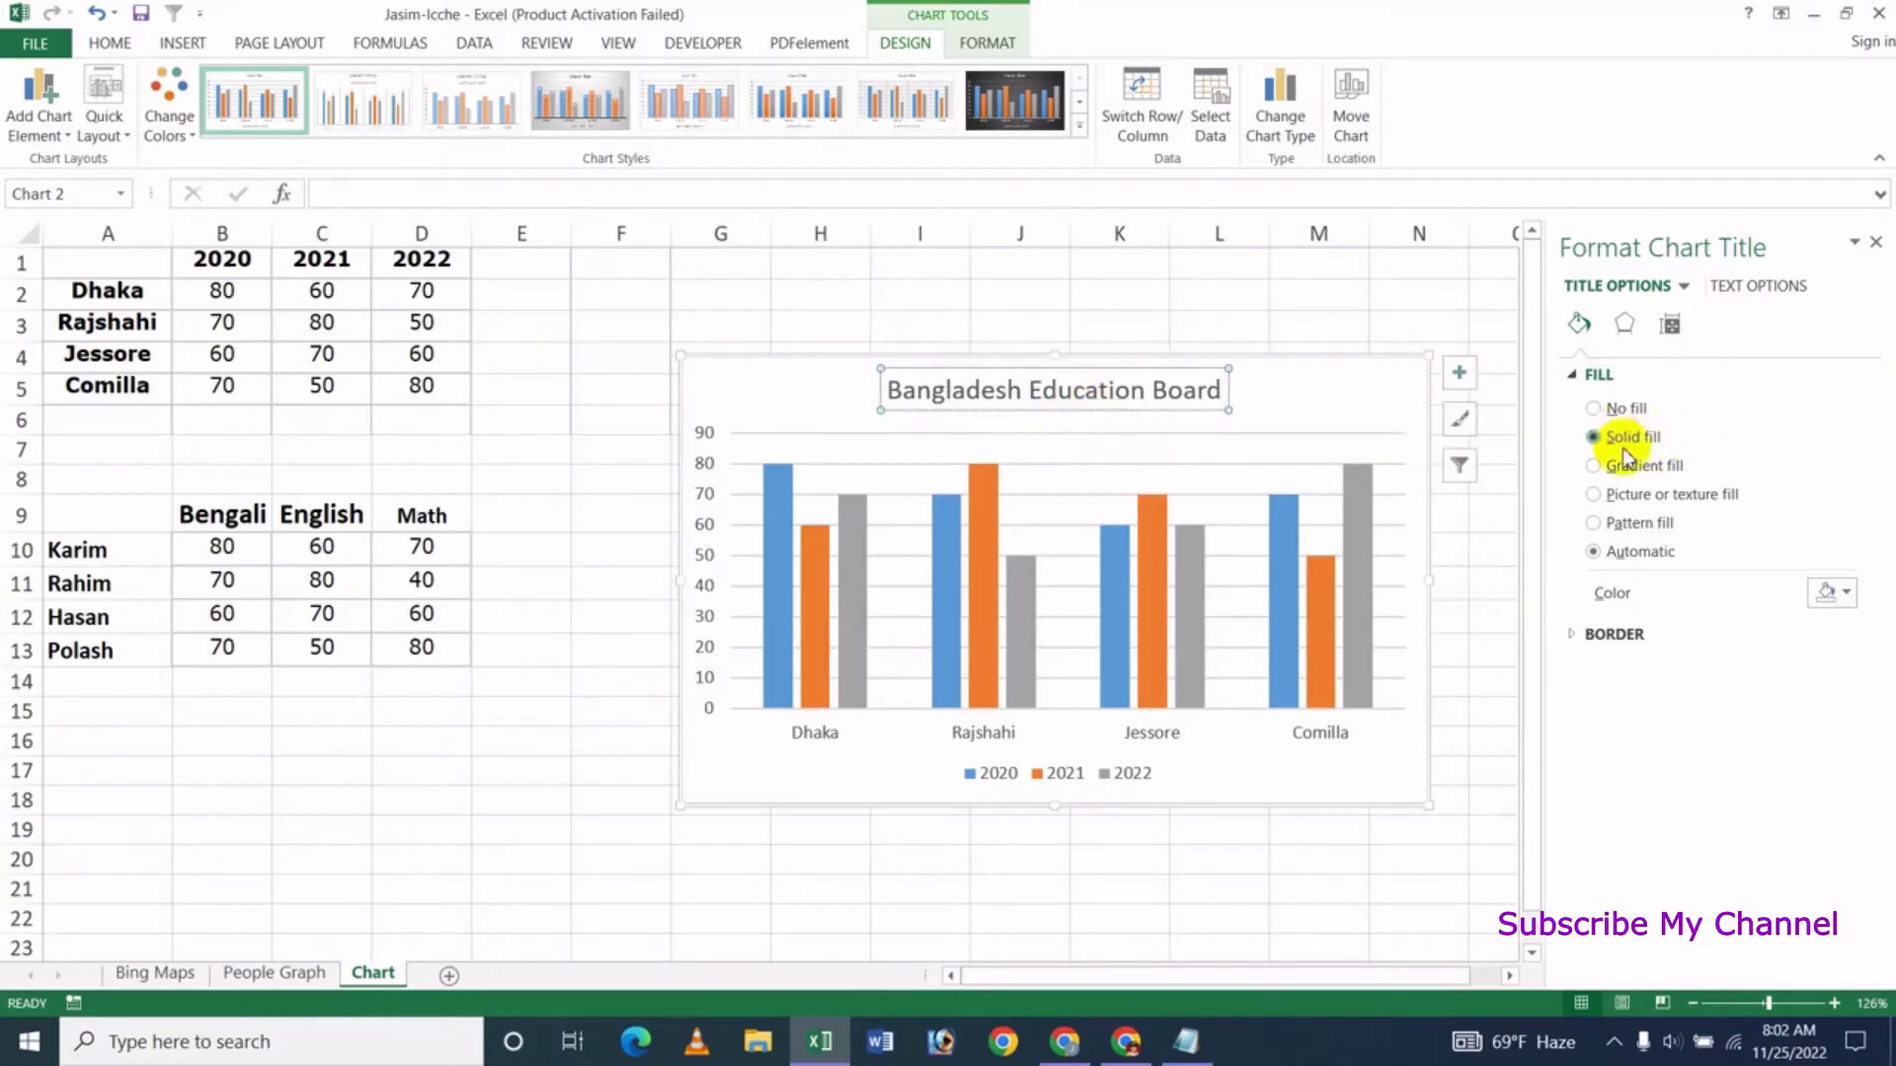
pyautogui.click(1628, 493)
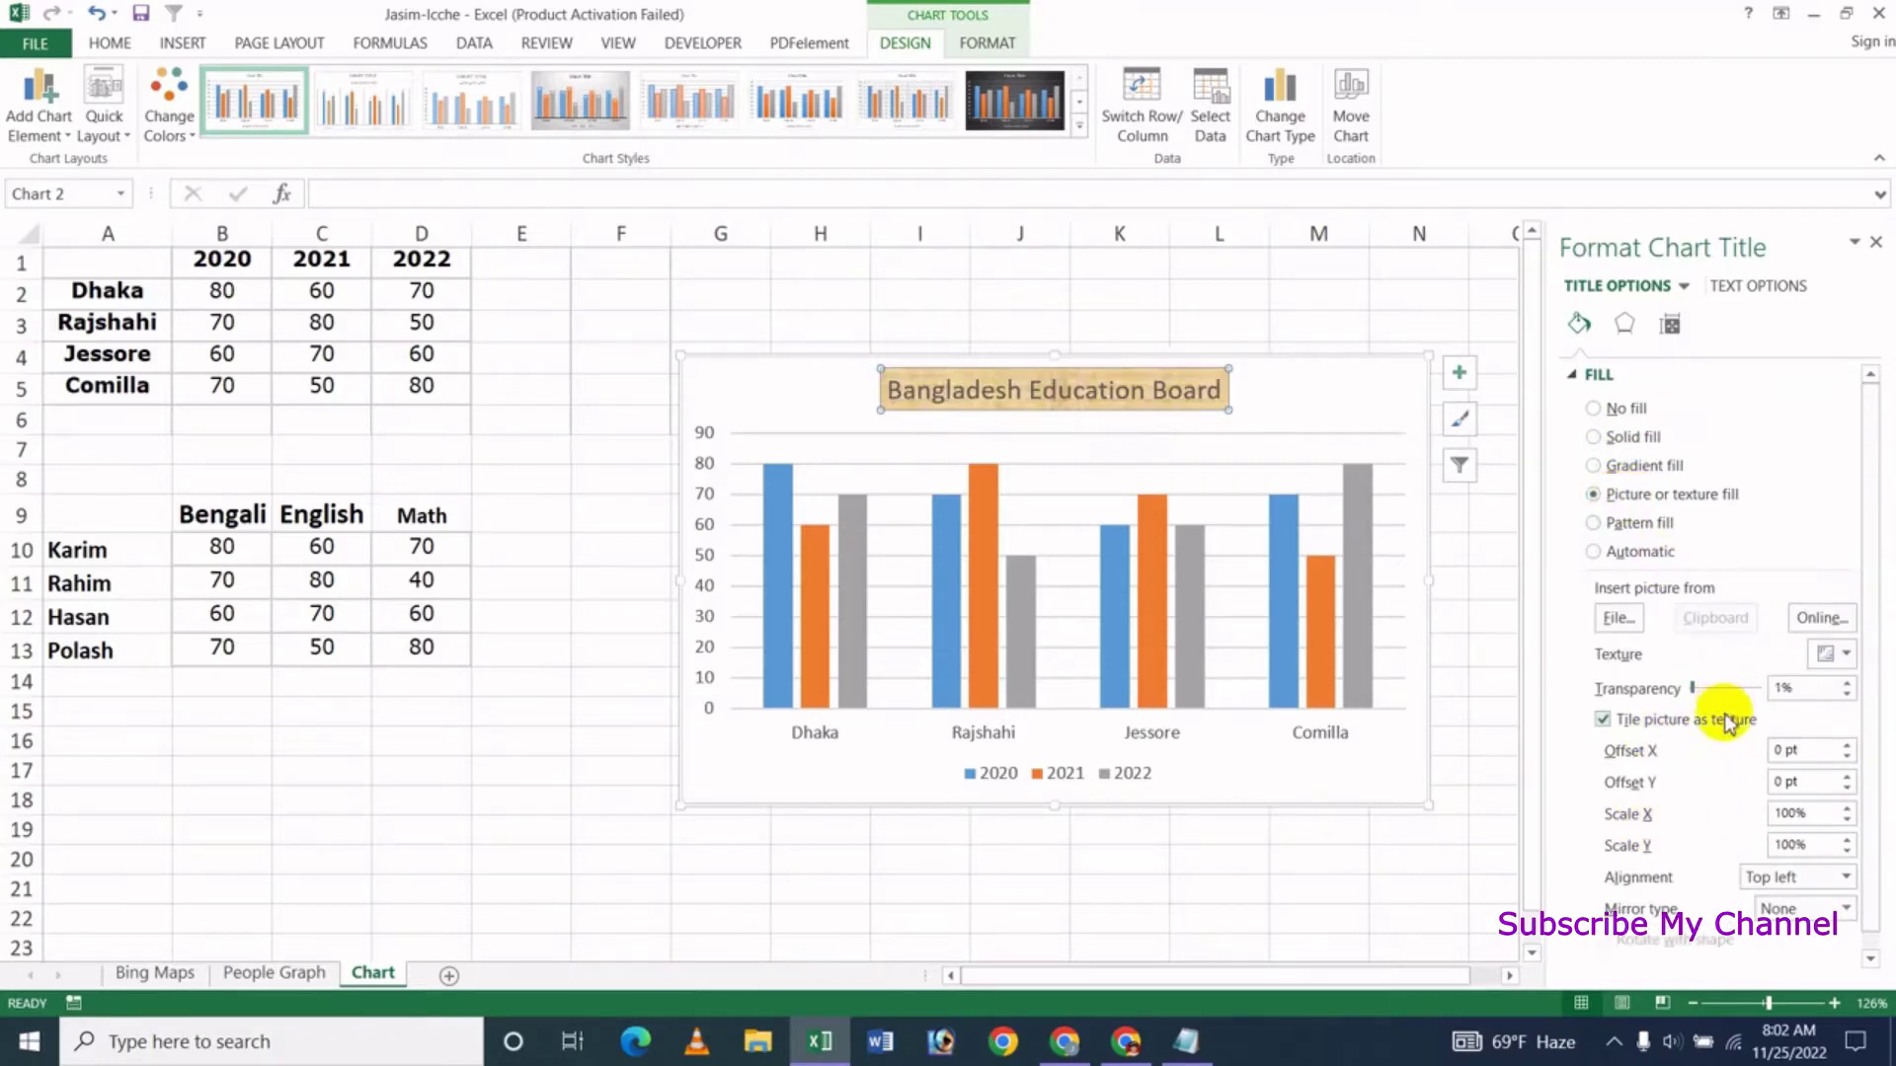
pyautogui.click(1670, 324)
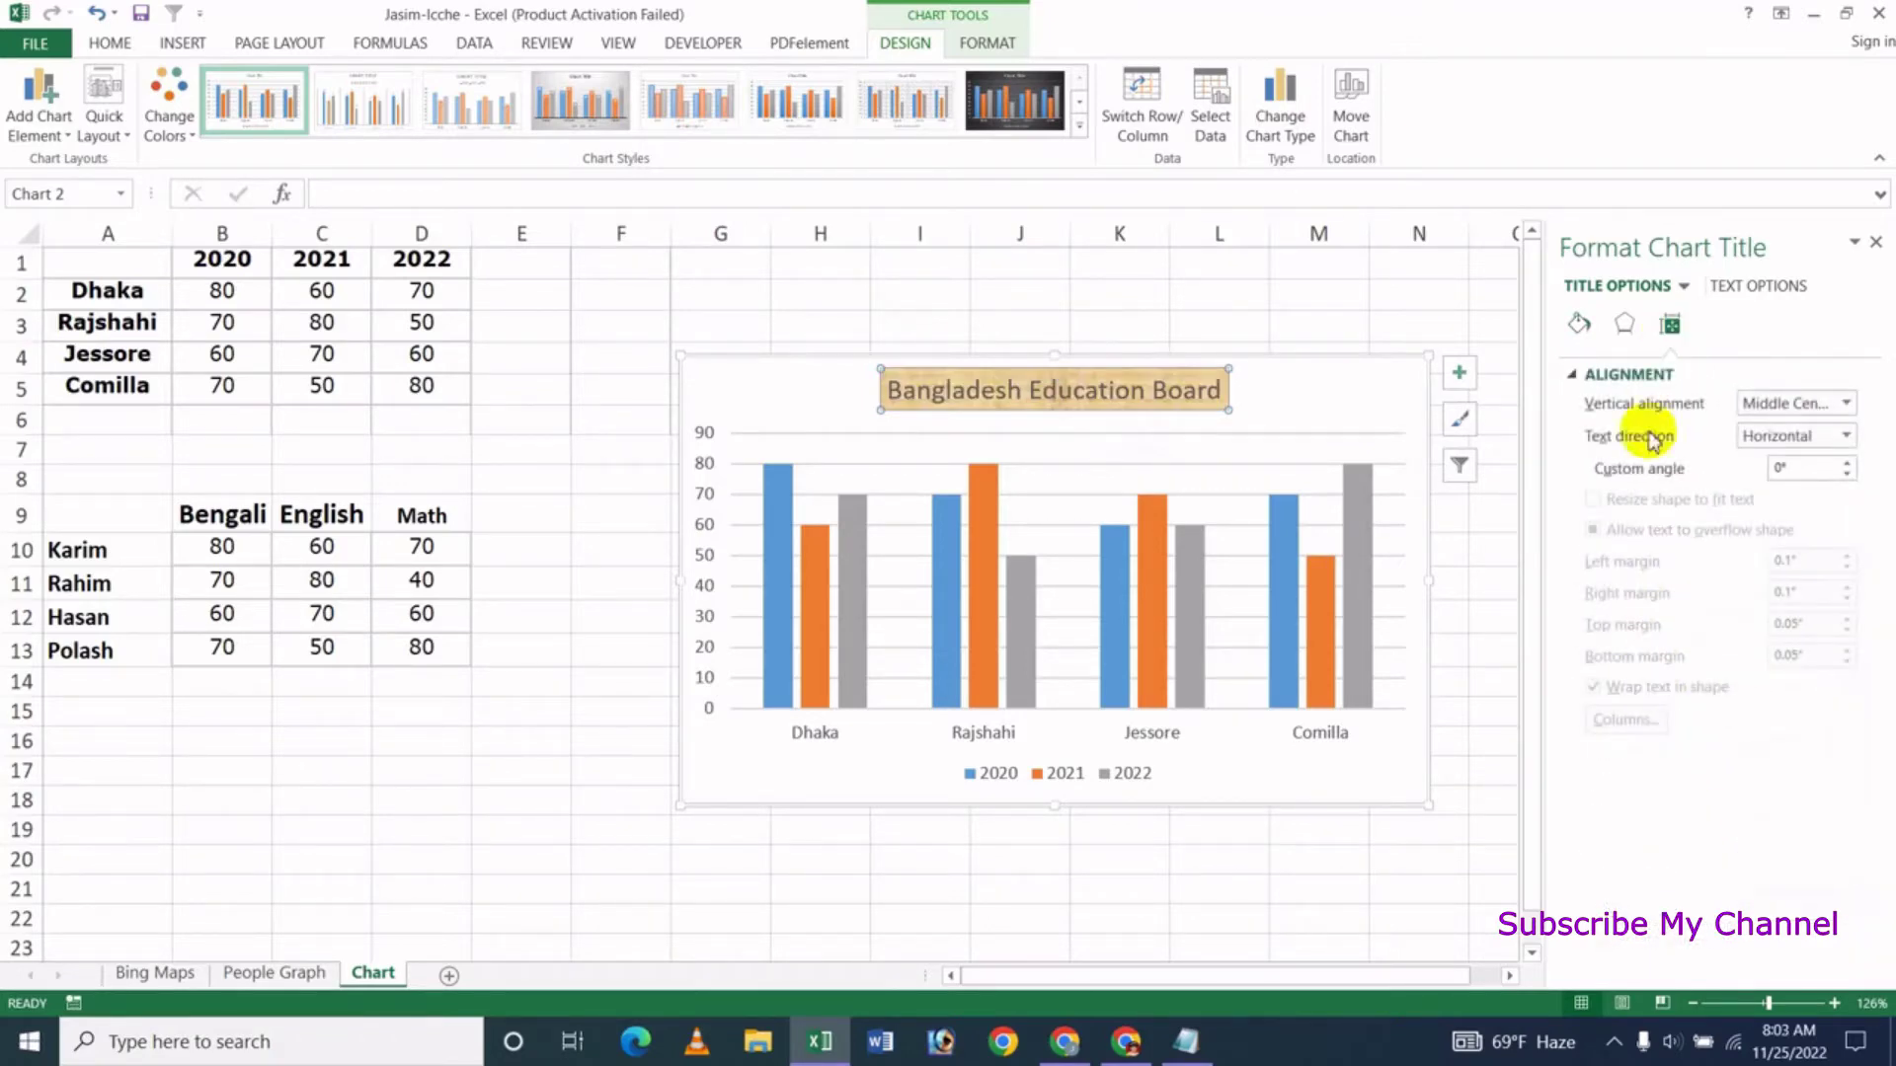
pyautogui.click(1625, 323)
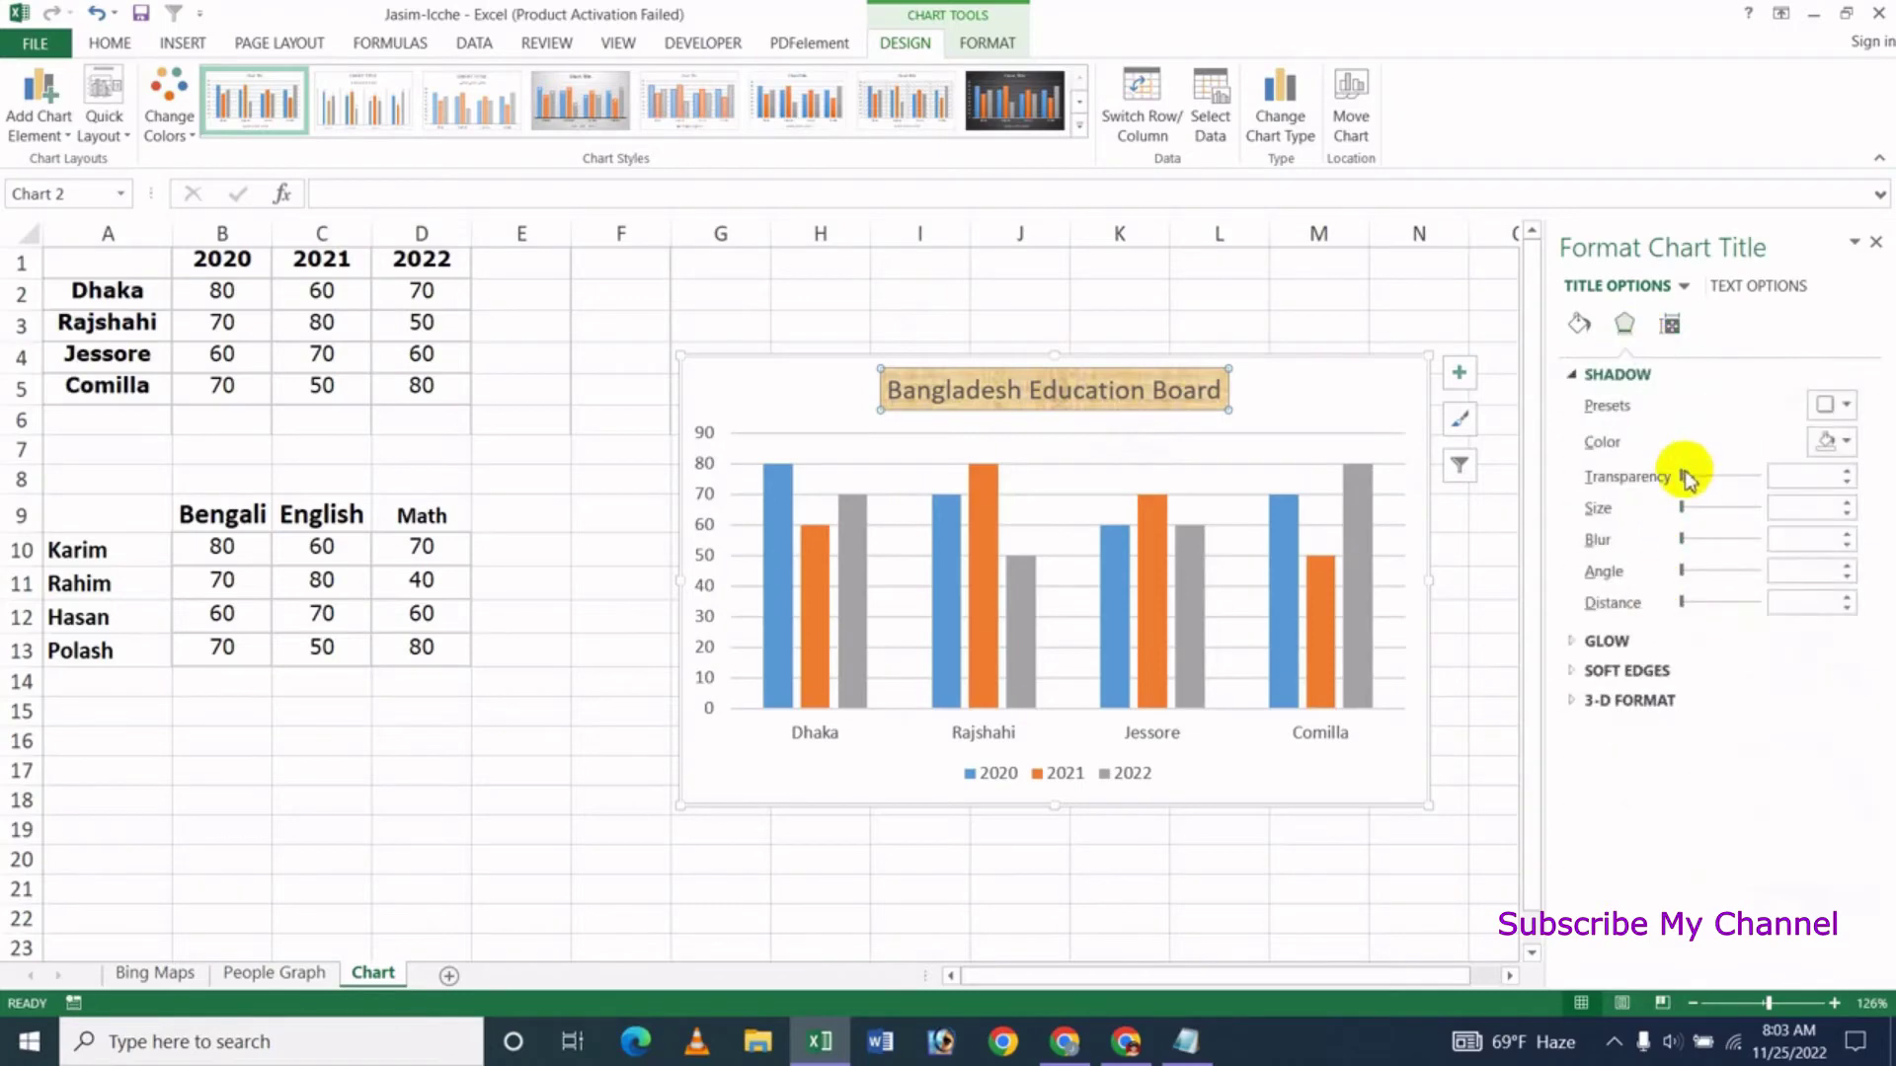
pyautogui.click(1689, 477)
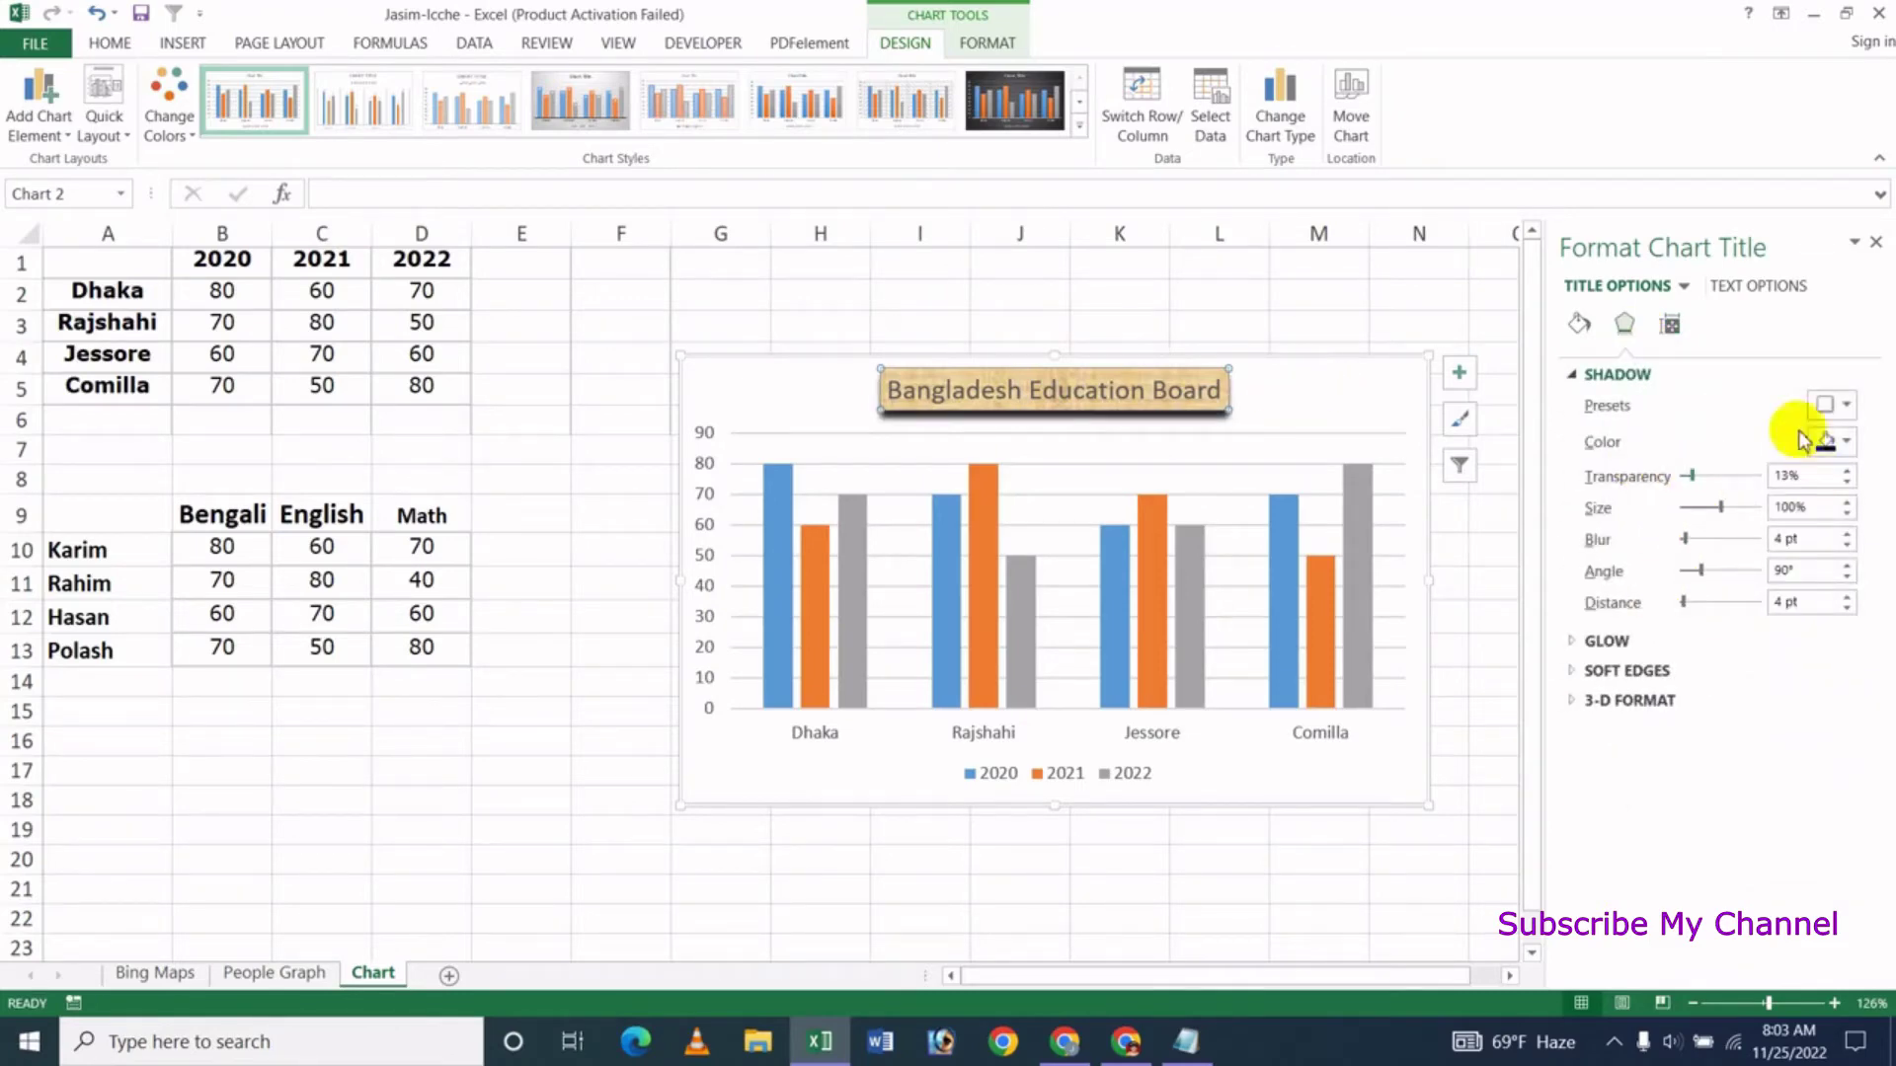
pyautogui.click(1875, 243)
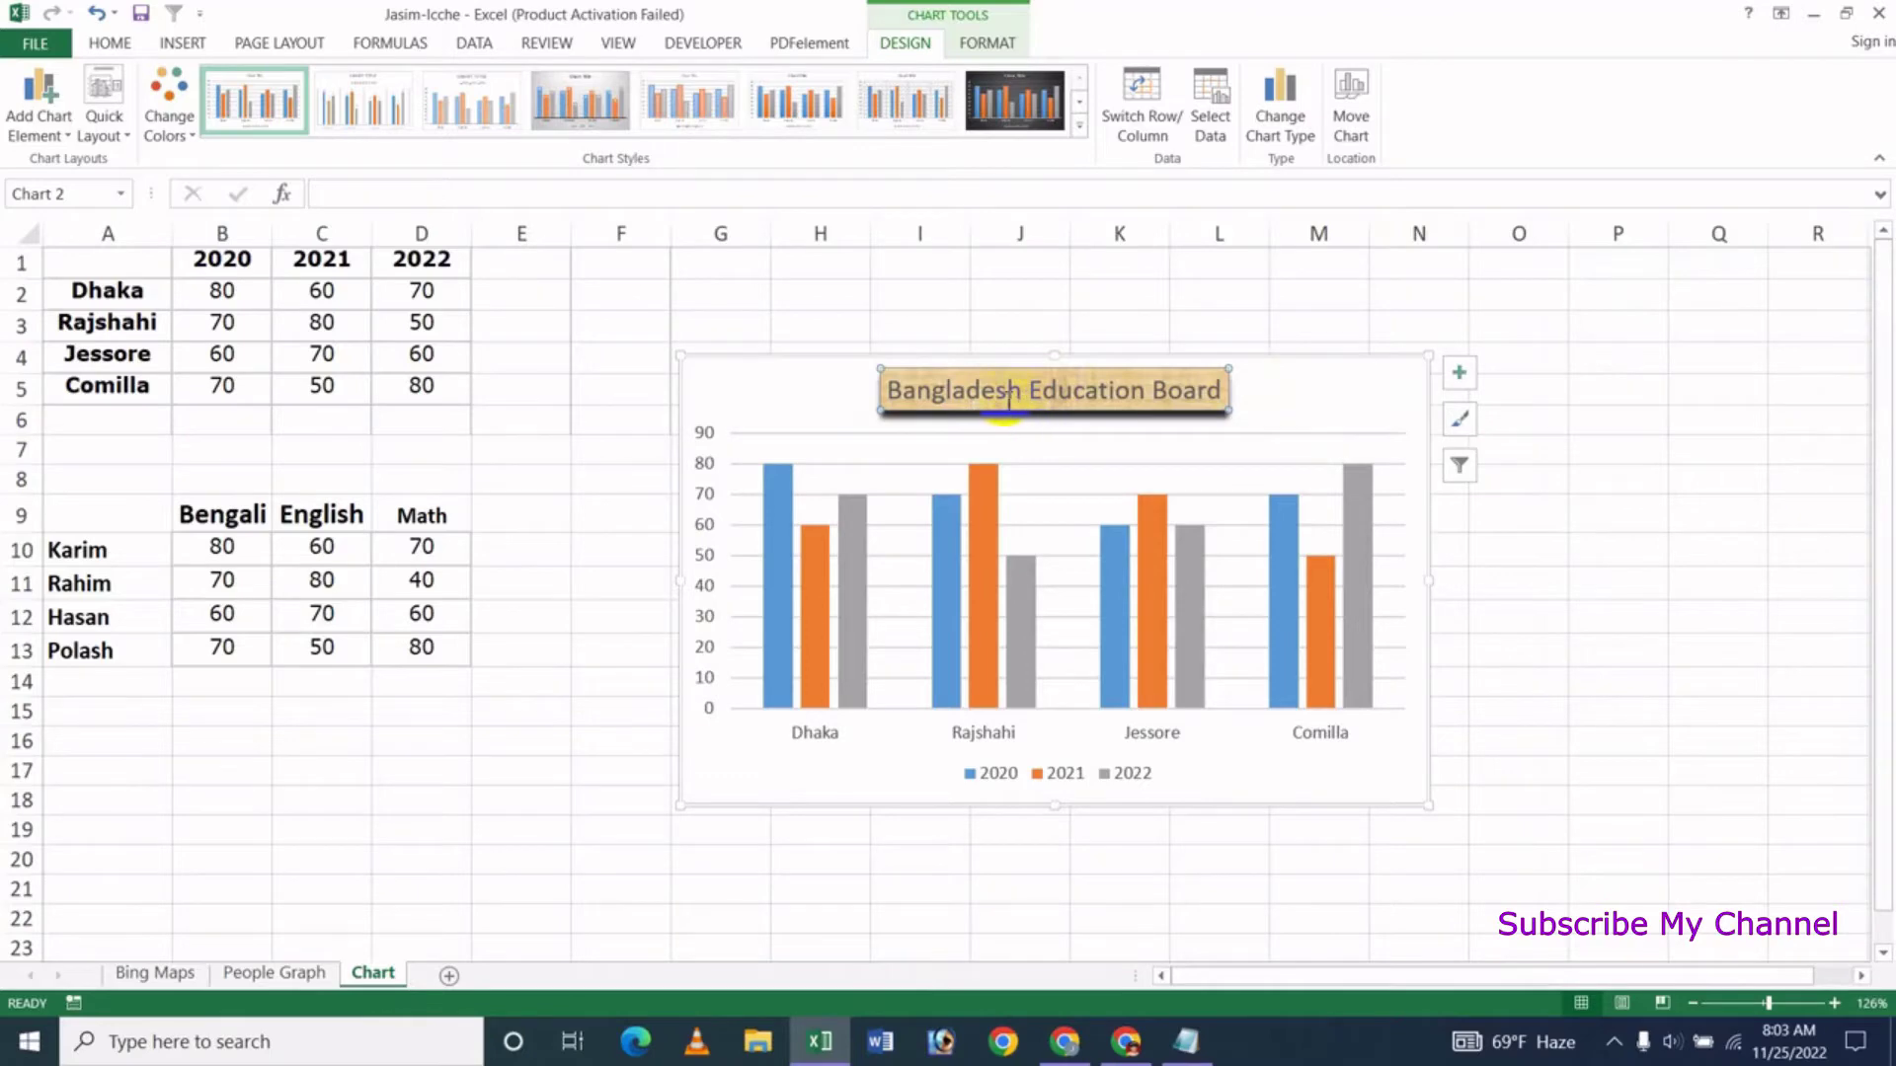
pyautogui.rightClick(954, 377)
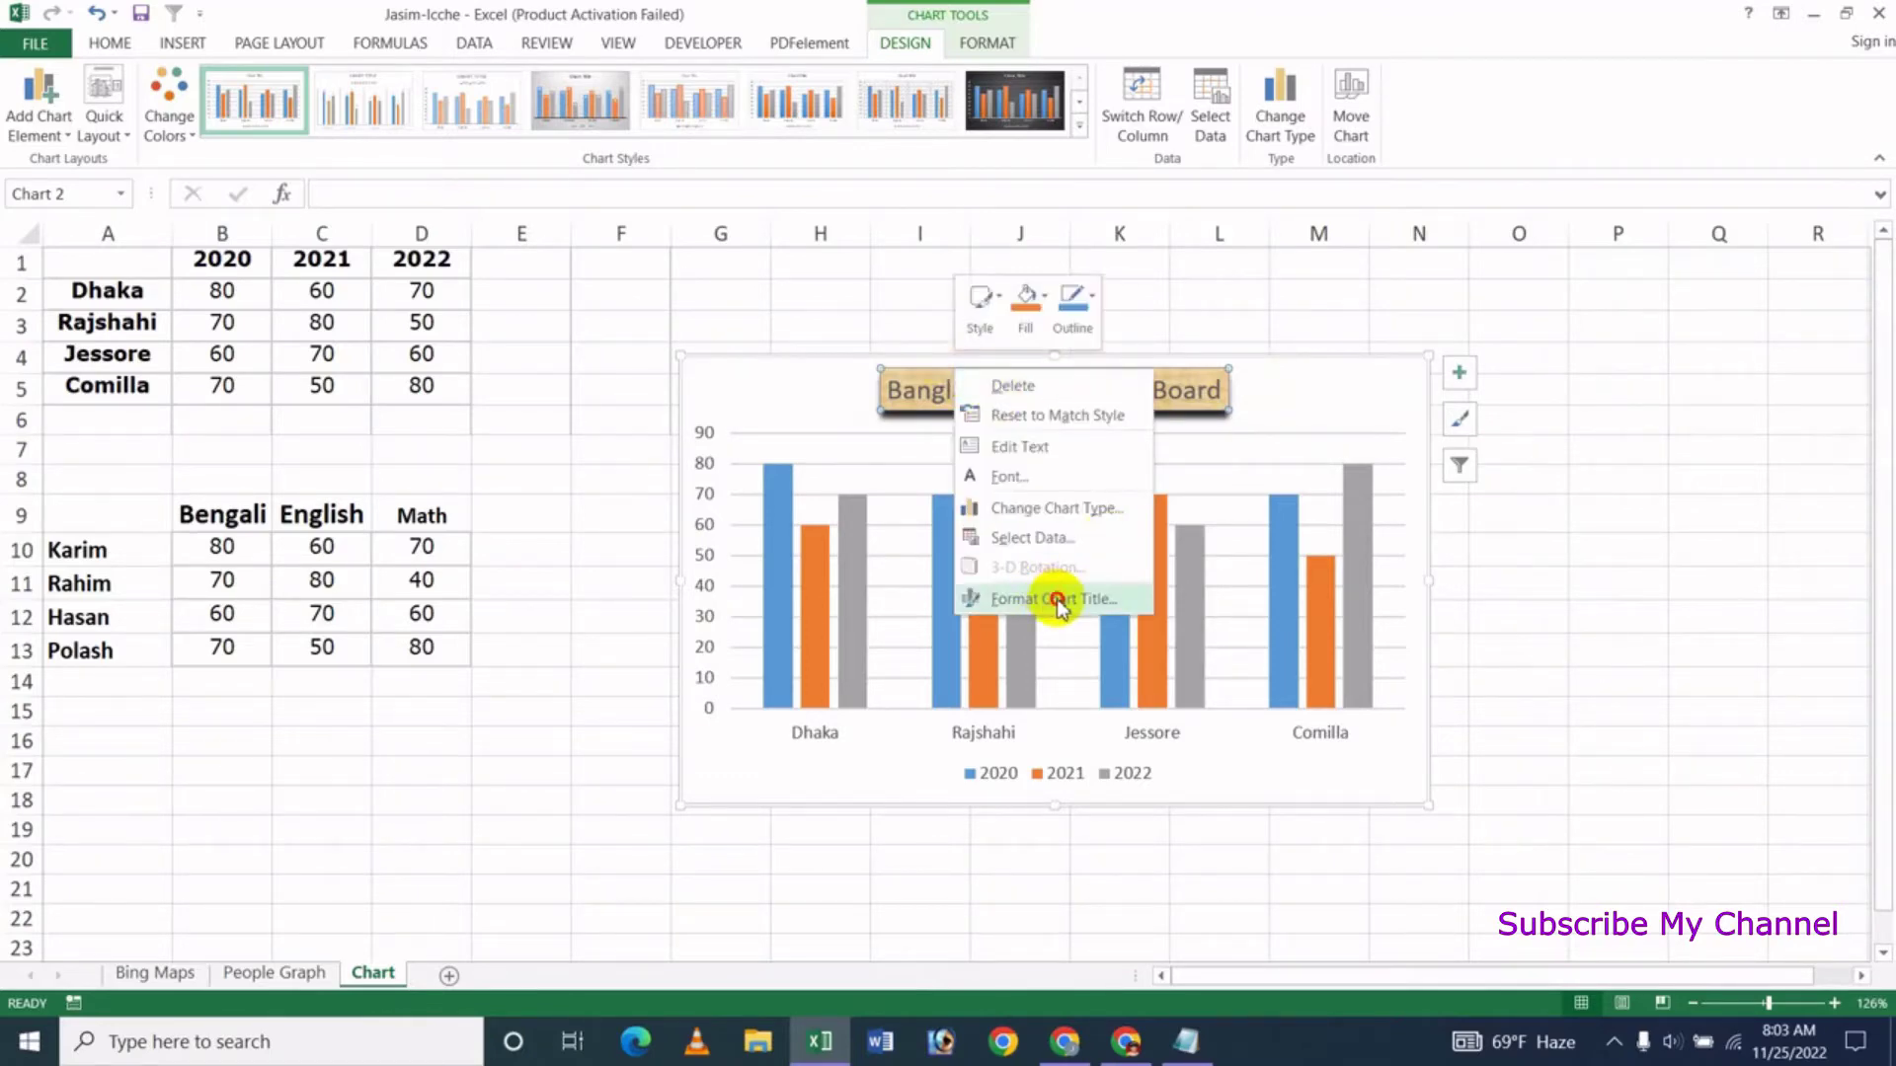
pyautogui.click(1058, 600)
pyautogui.click(1876, 244)
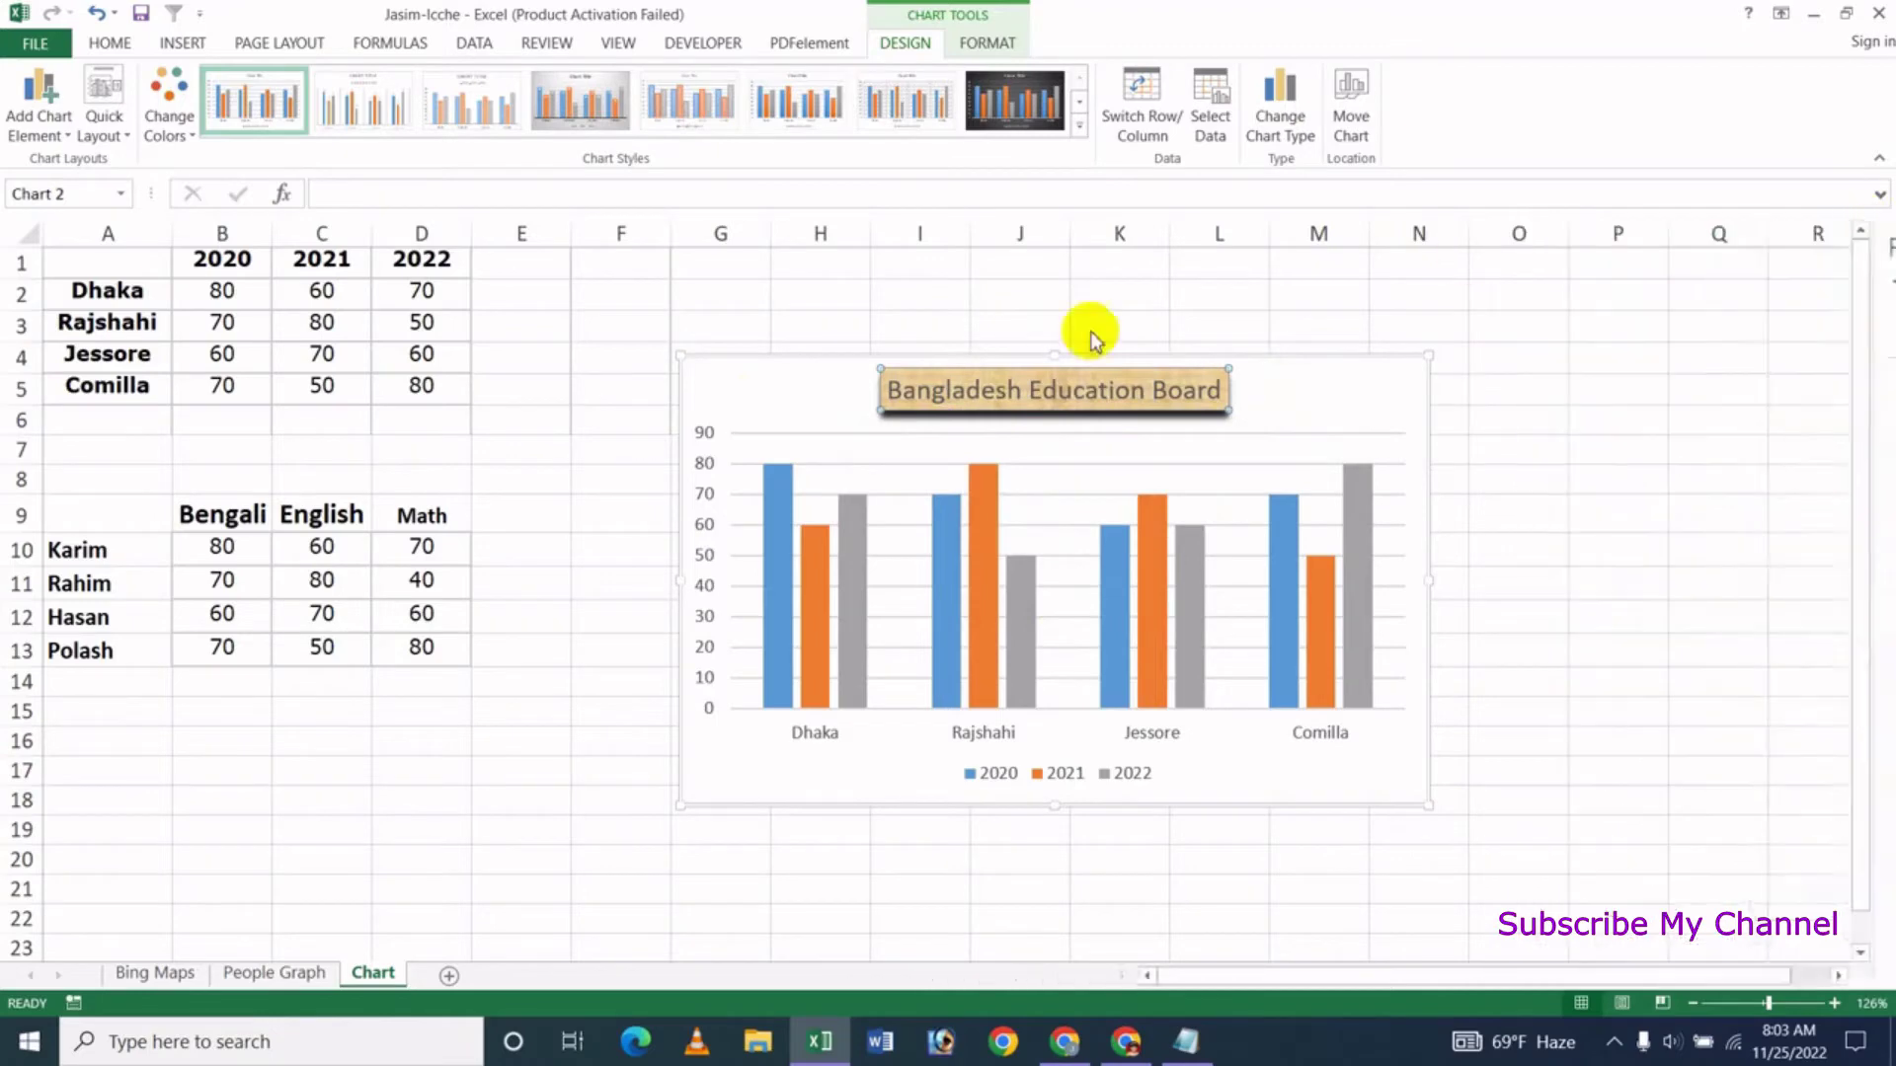
pyautogui.rightClick(1012, 378)
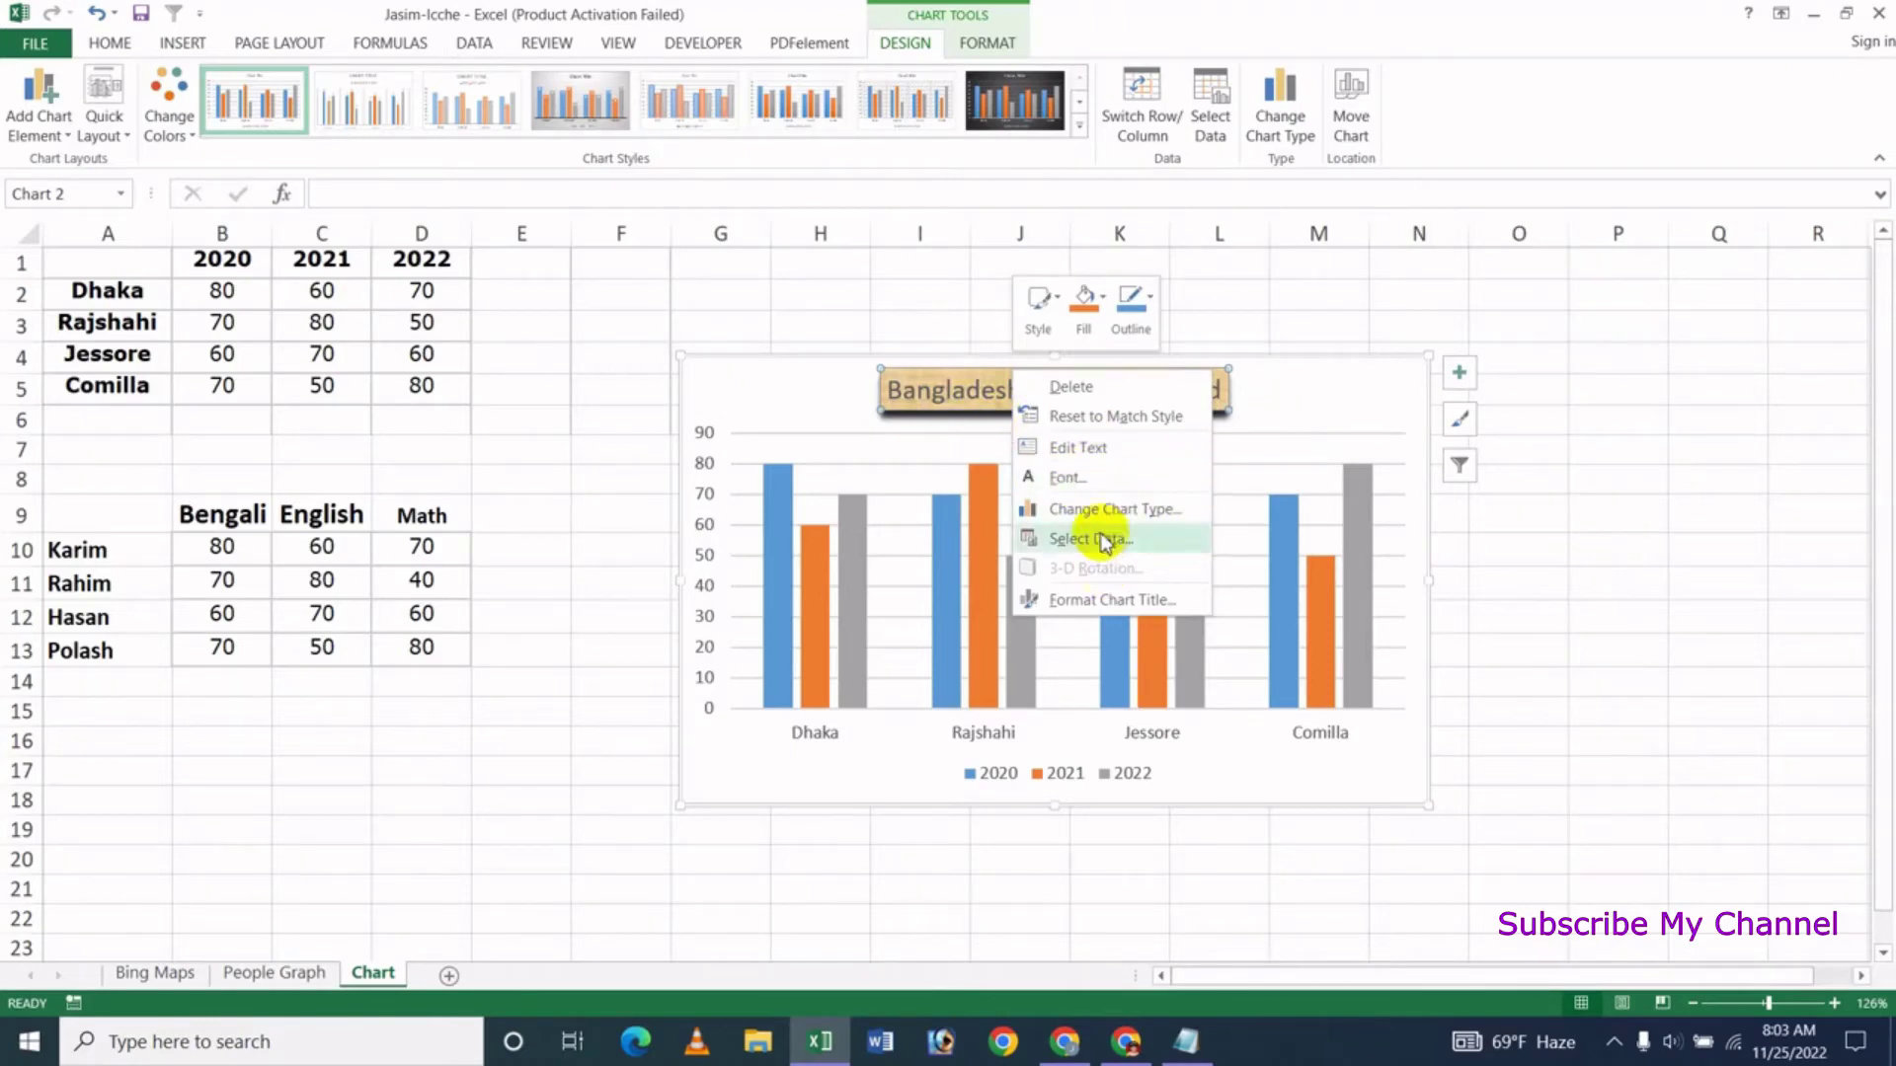
pyautogui.click(963, 397)
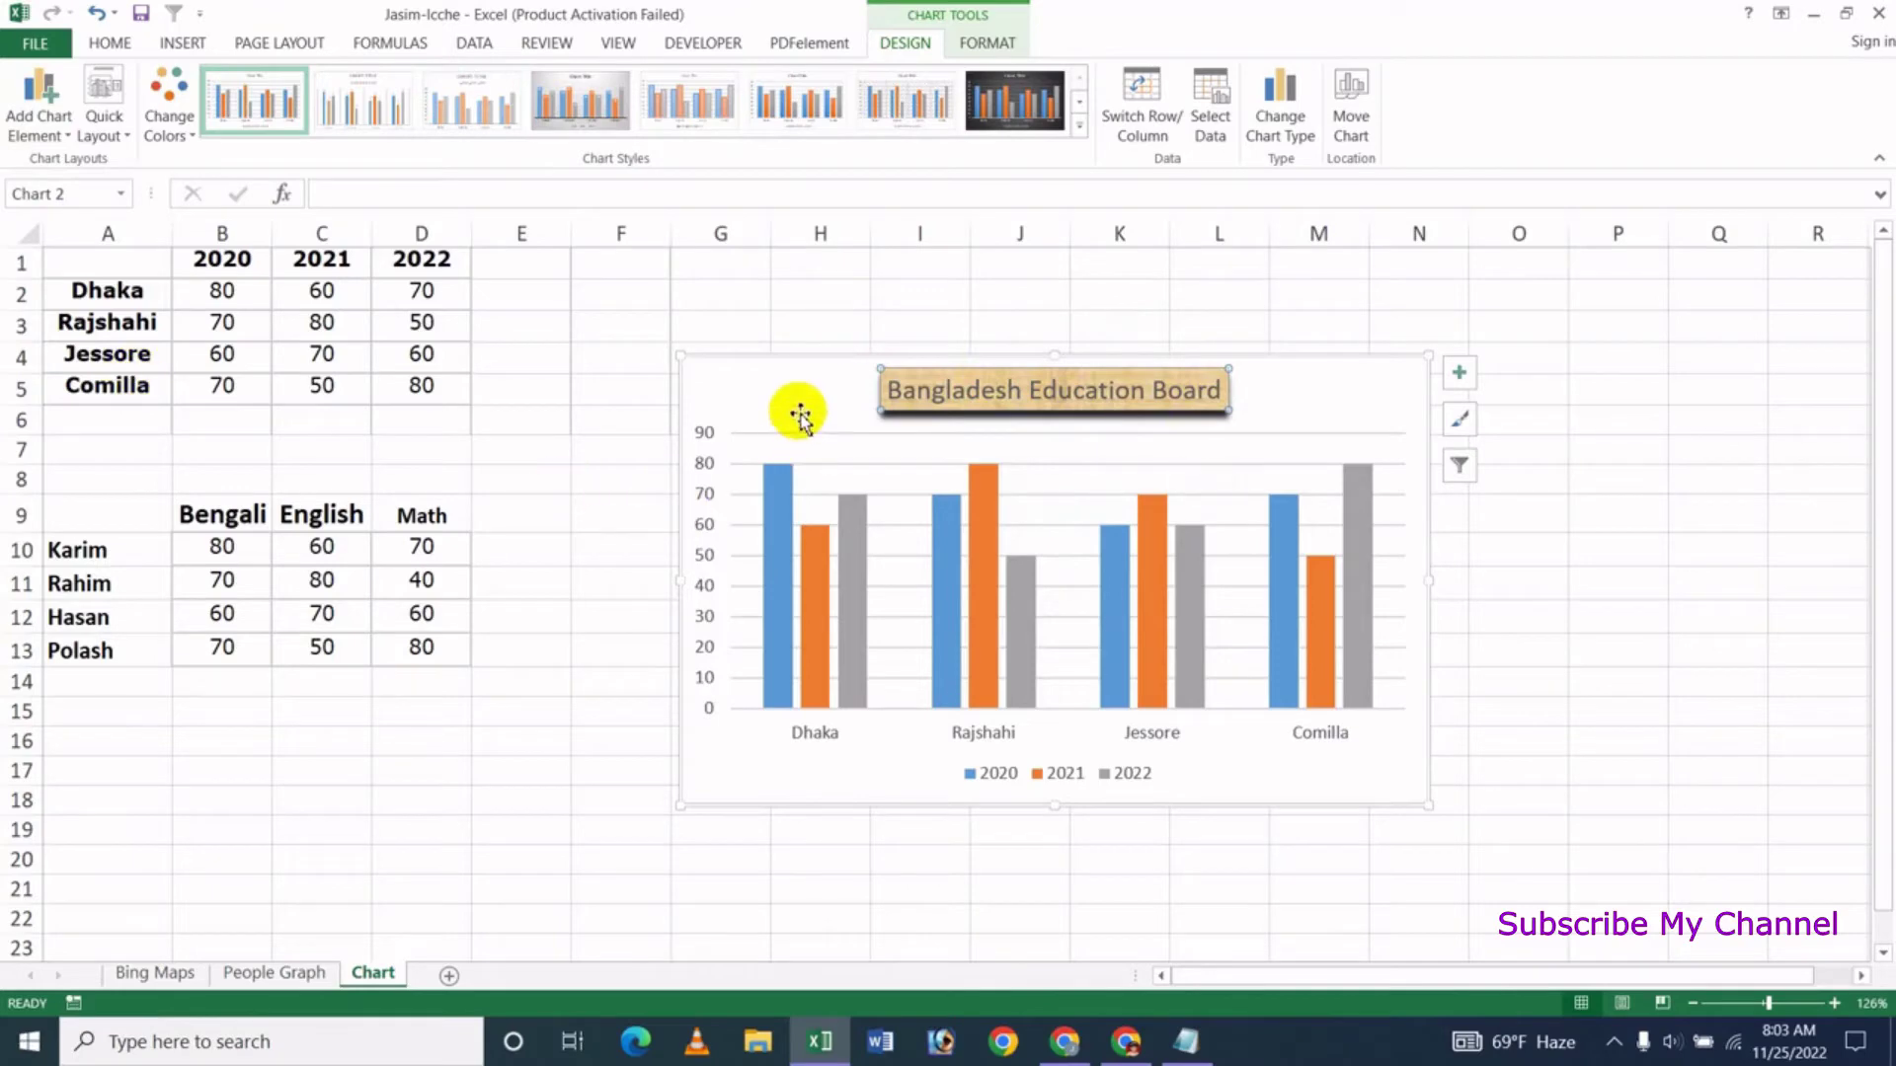
# Turn on Data Table in Chart Elements to list city values beneath the chart
pyautogui.click(769, 395)
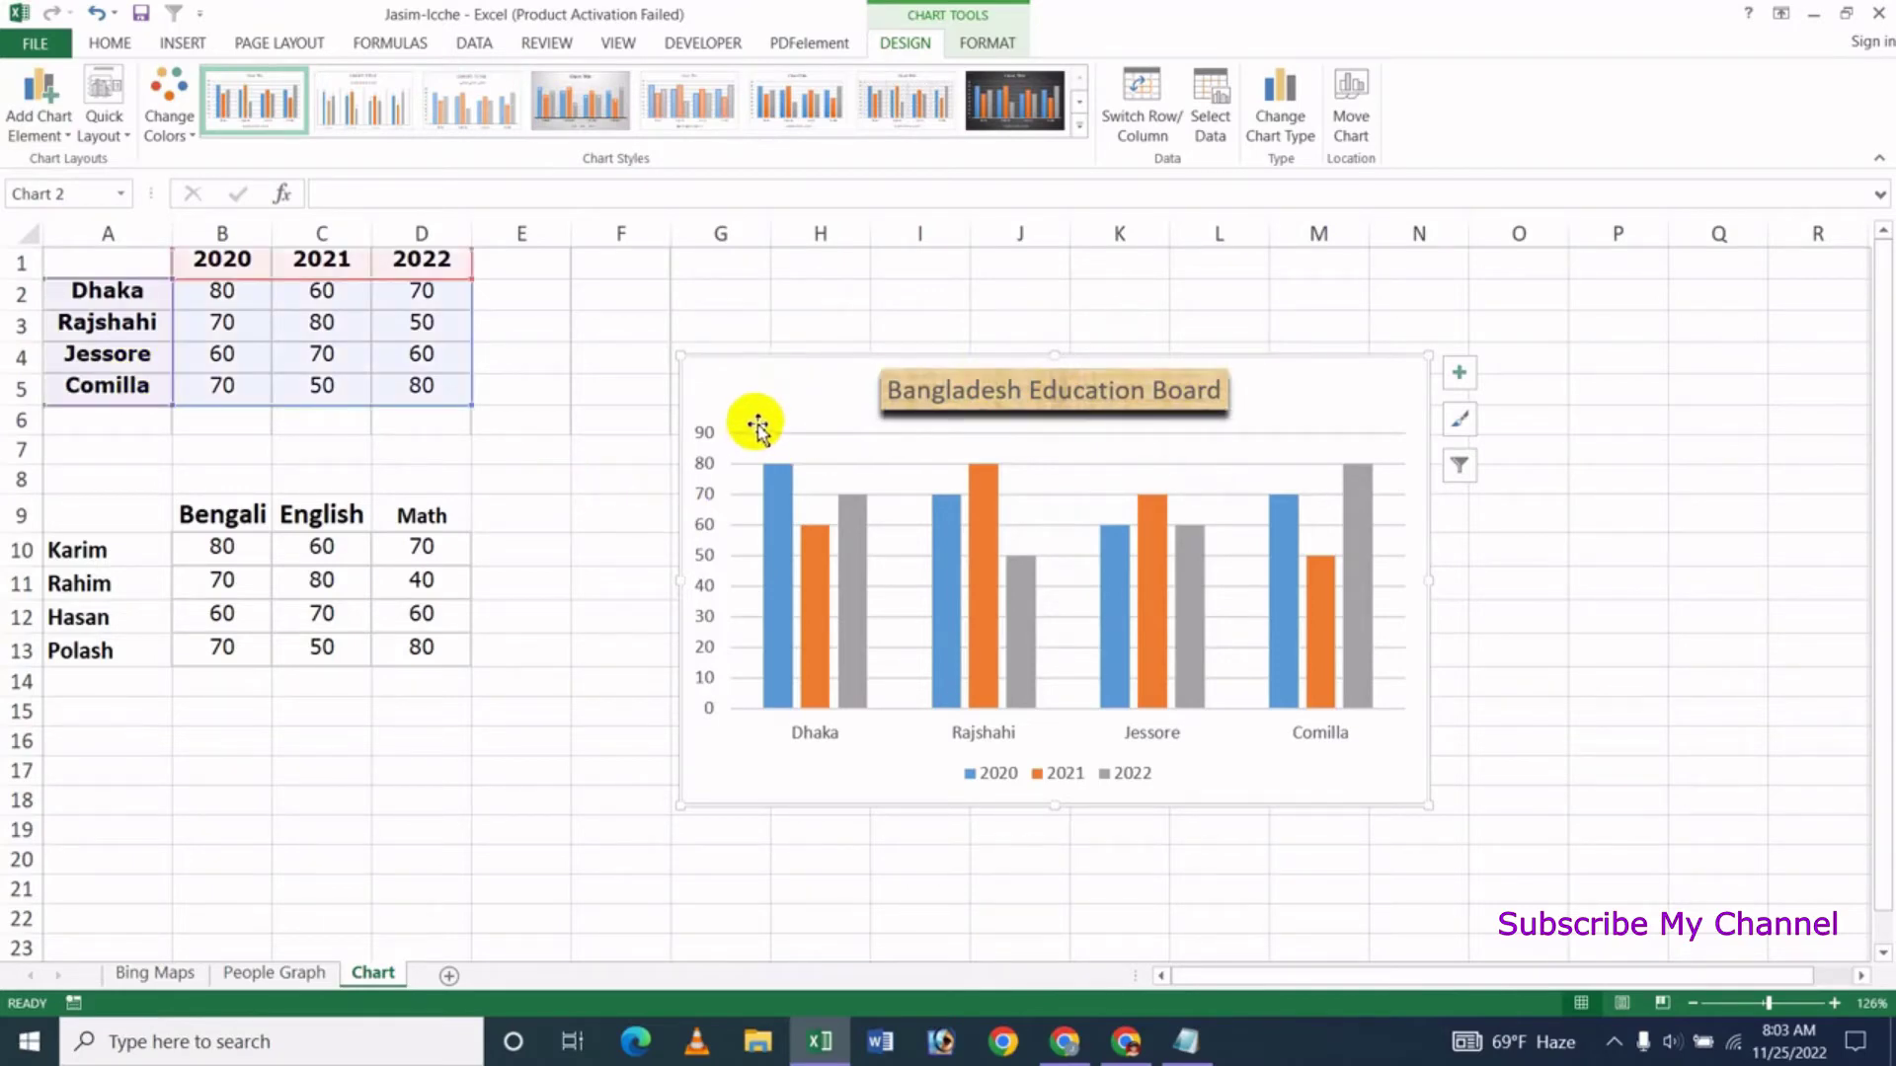
pyautogui.click(69, 139)
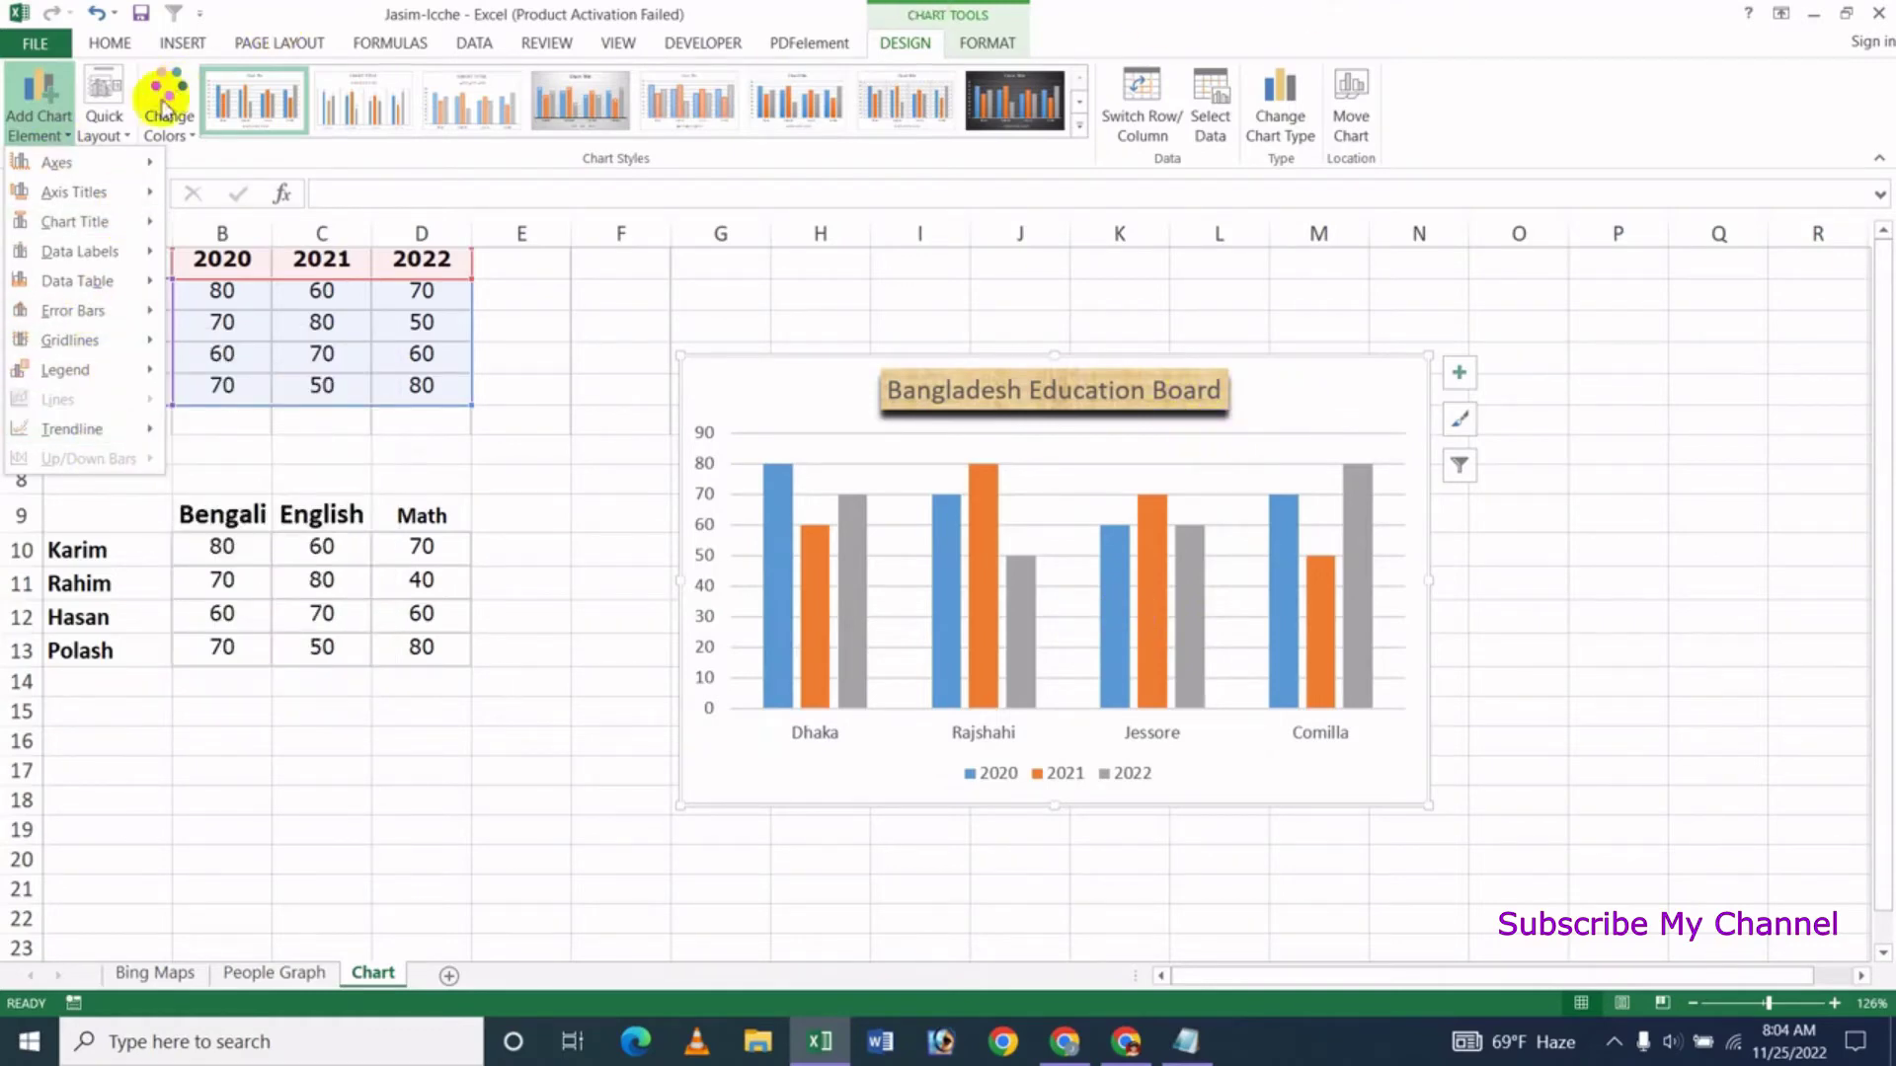
pyautogui.click(1308, 11)
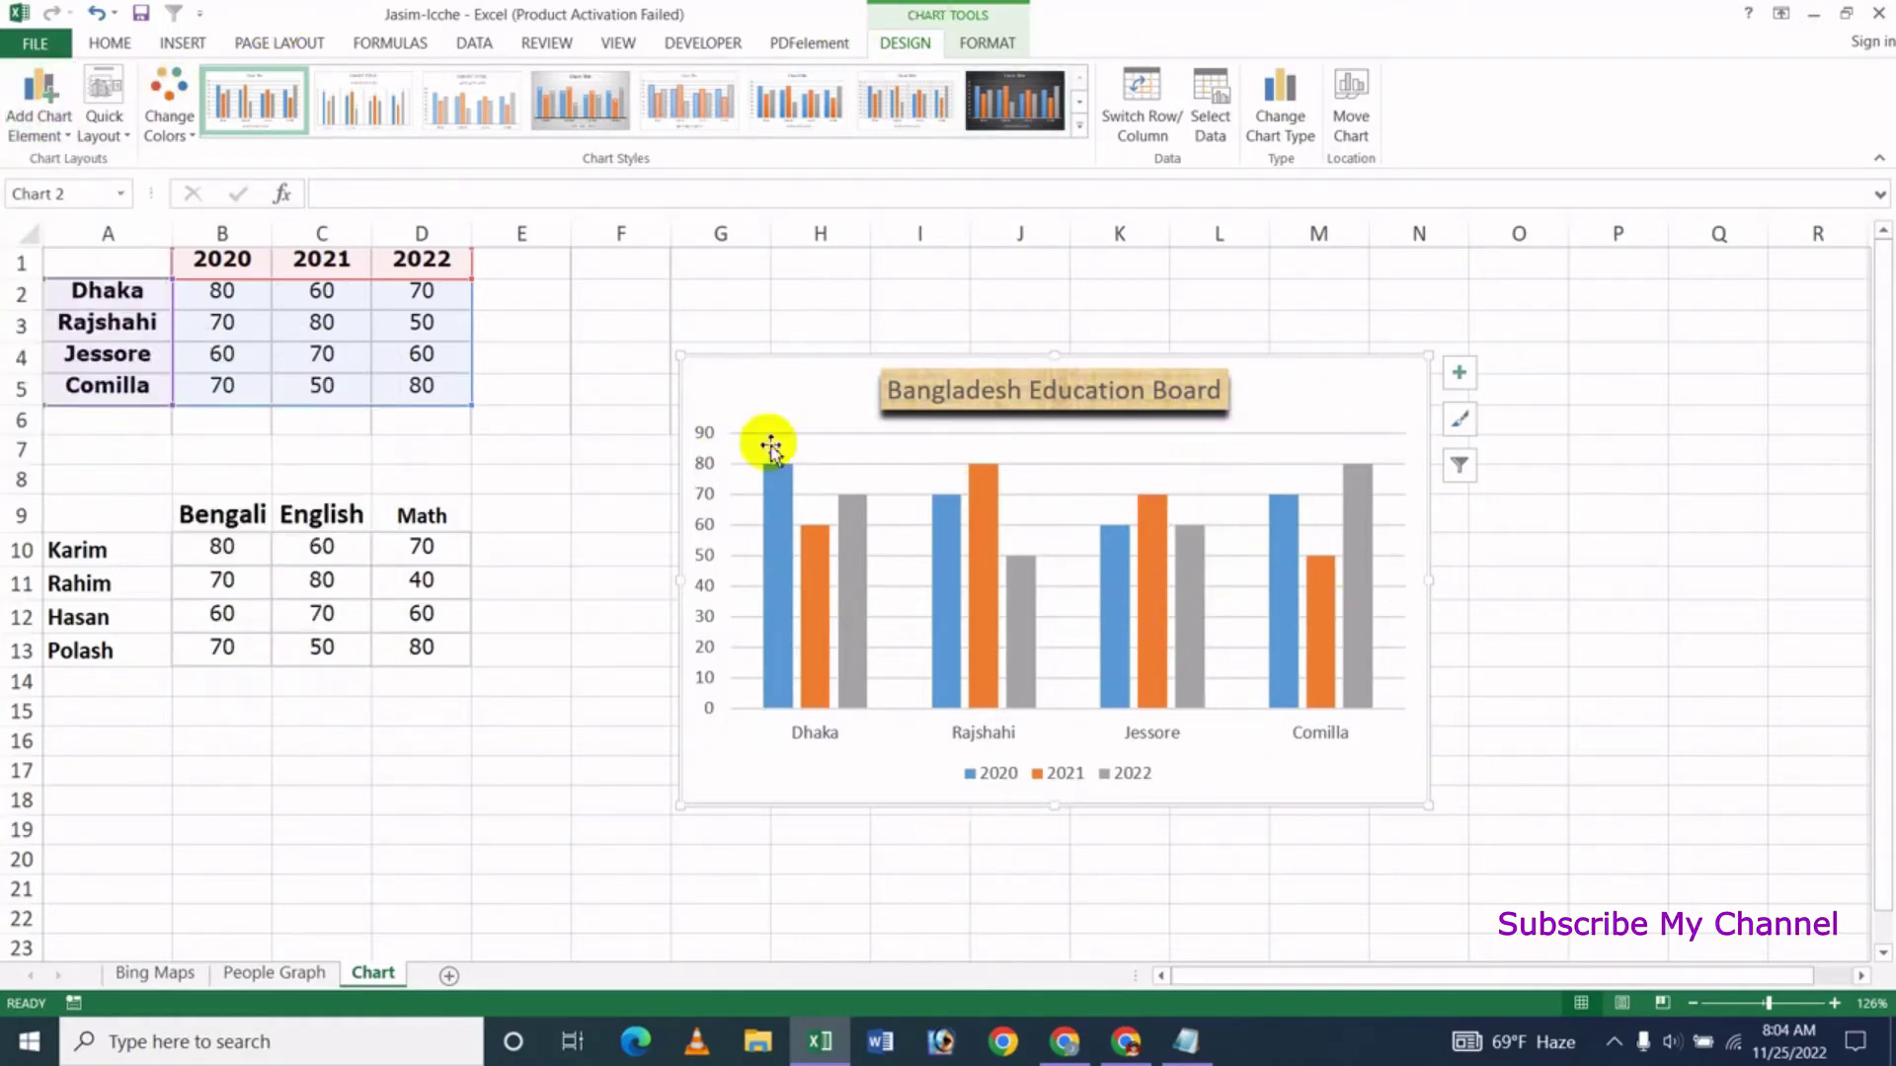
pyautogui.click(1460, 373)
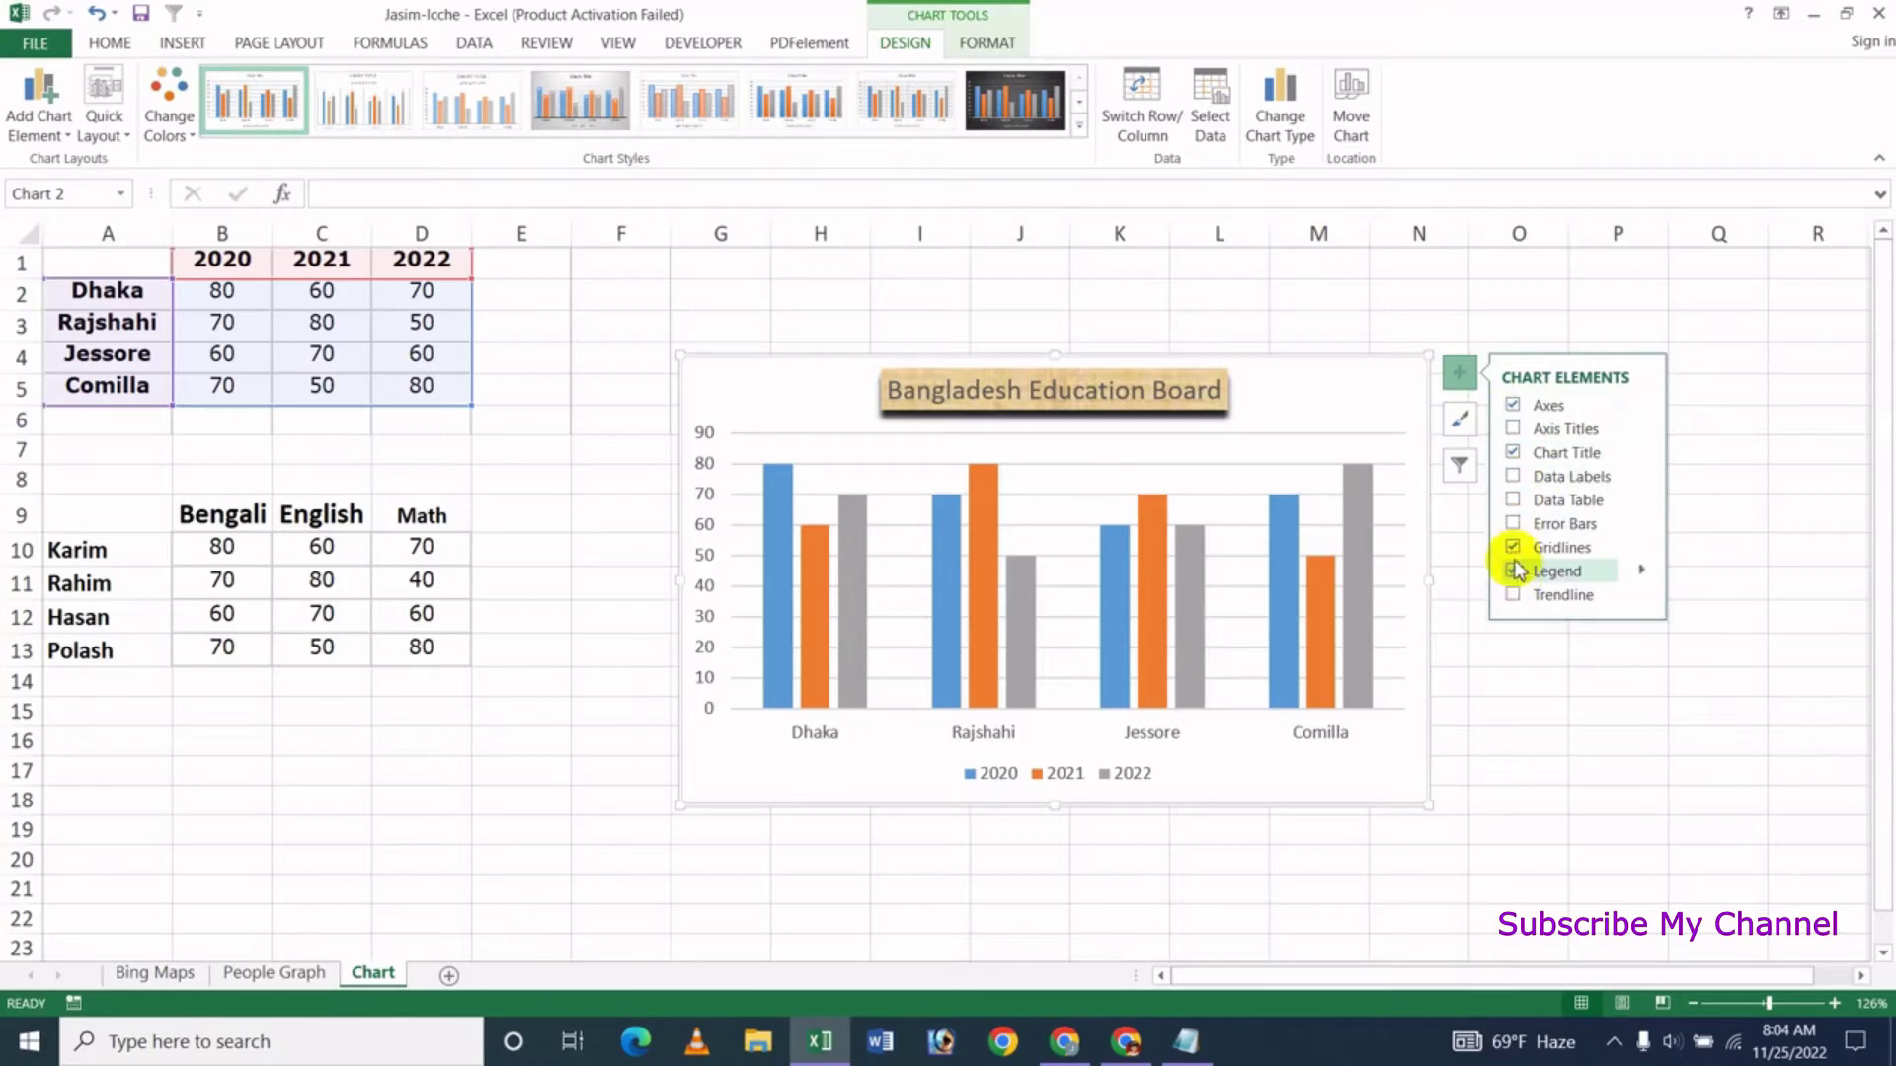
pyautogui.click(1515, 502)
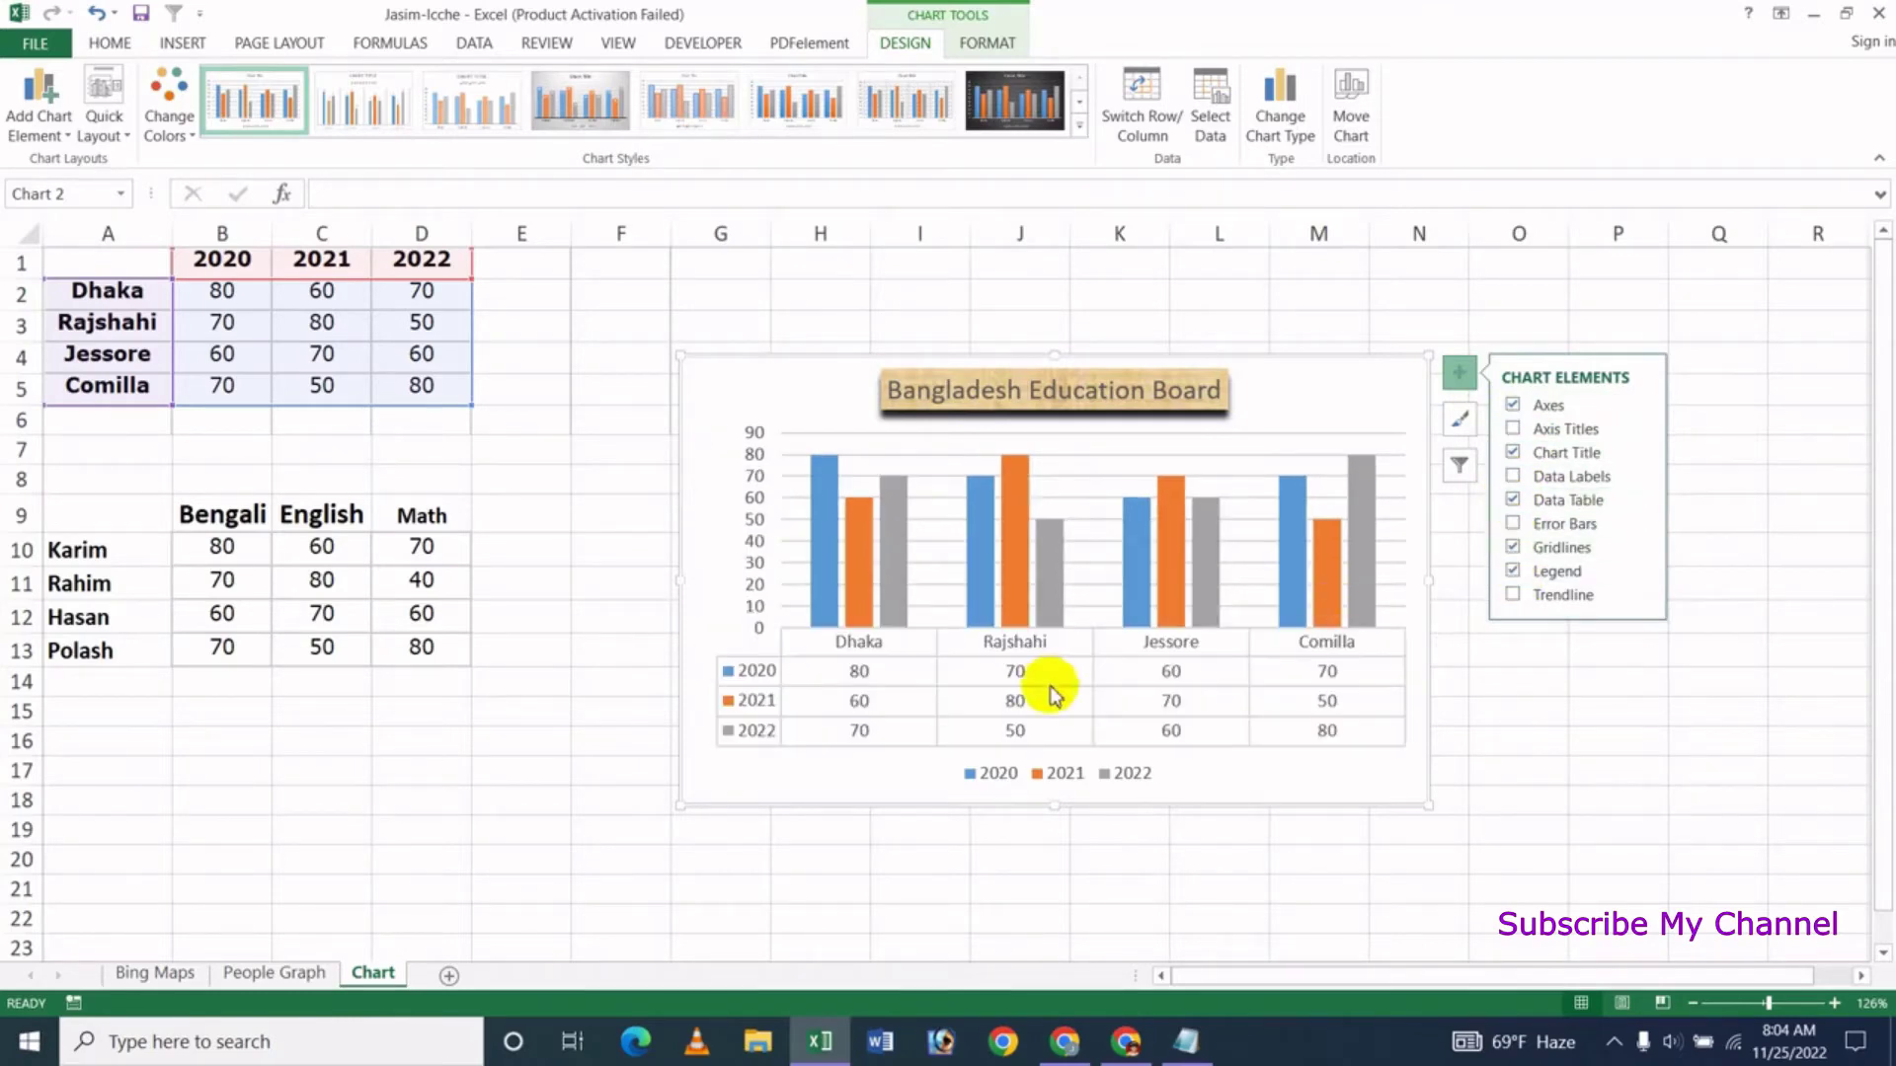
# Try data labels on the bars, then remove the legend, data table and data labels
pyautogui.click(1514, 478)
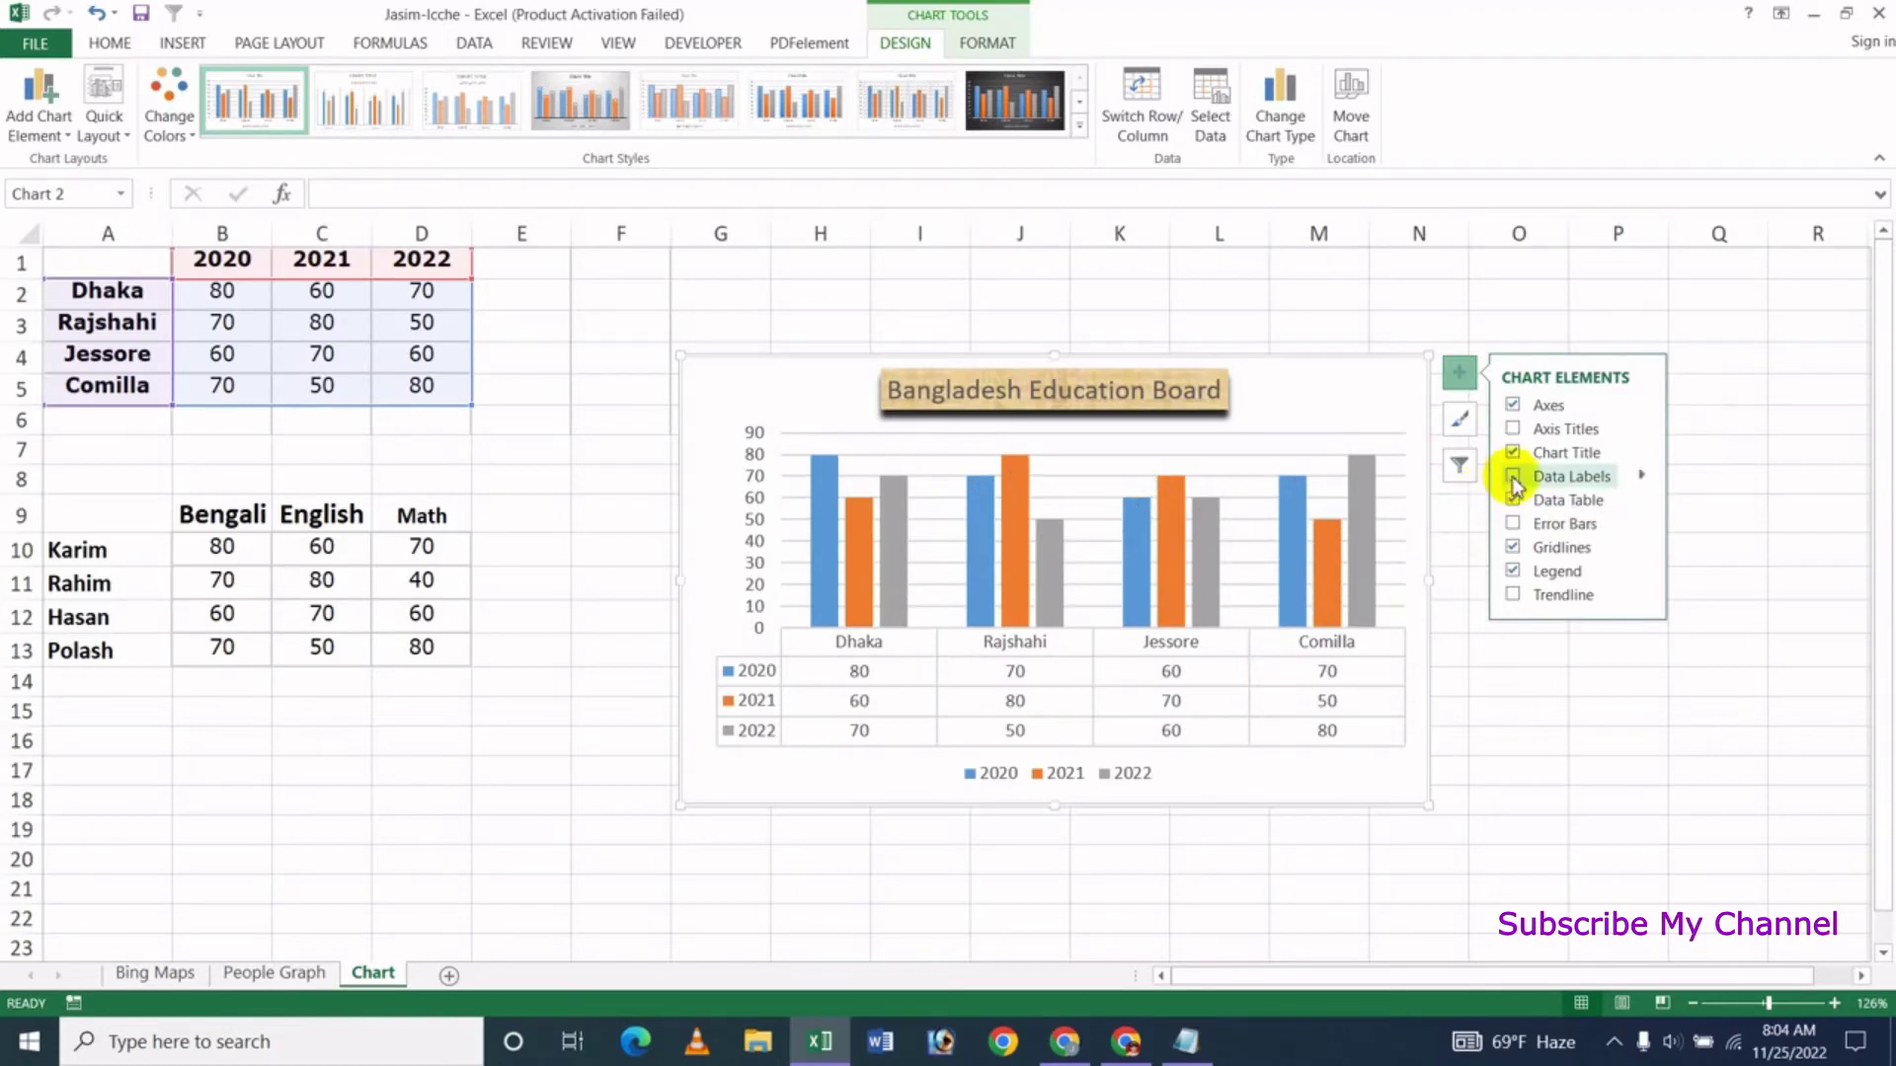
pyautogui.click(1513, 478)
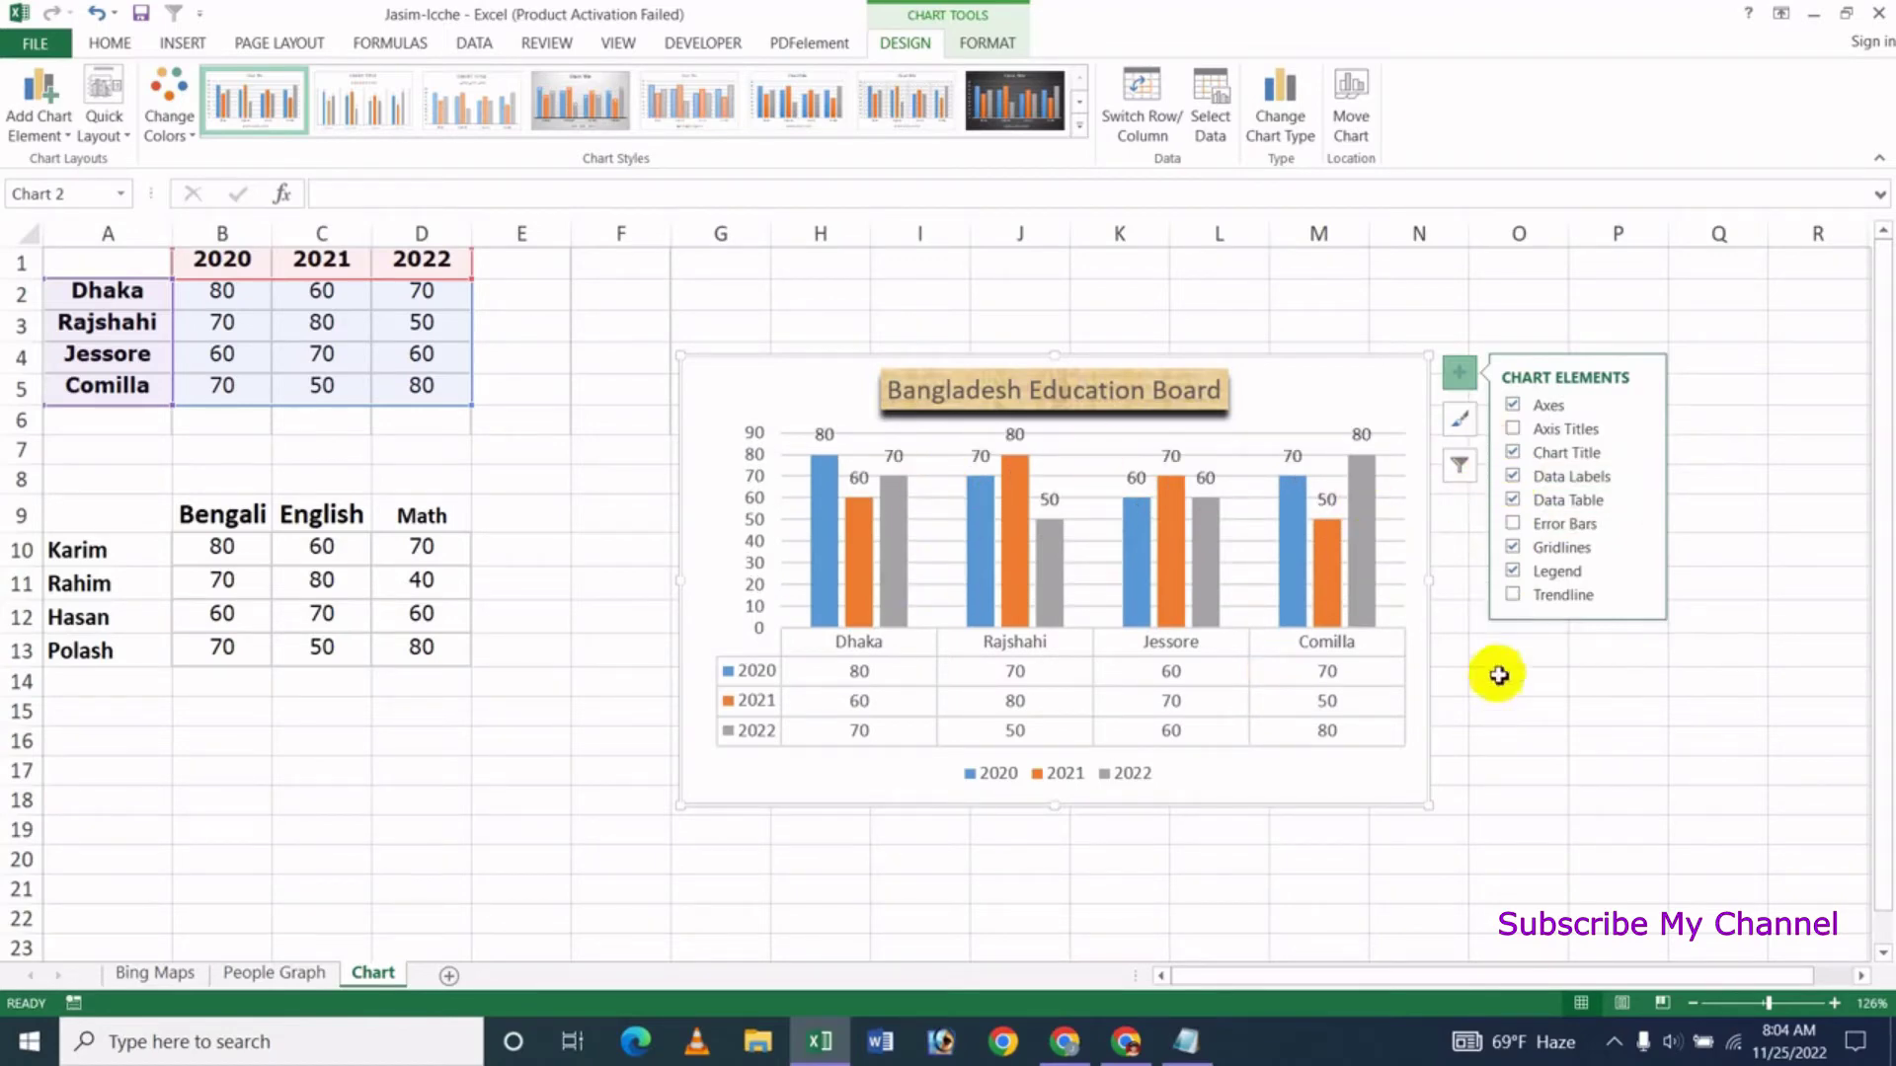
pyautogui.click(1513, 568)
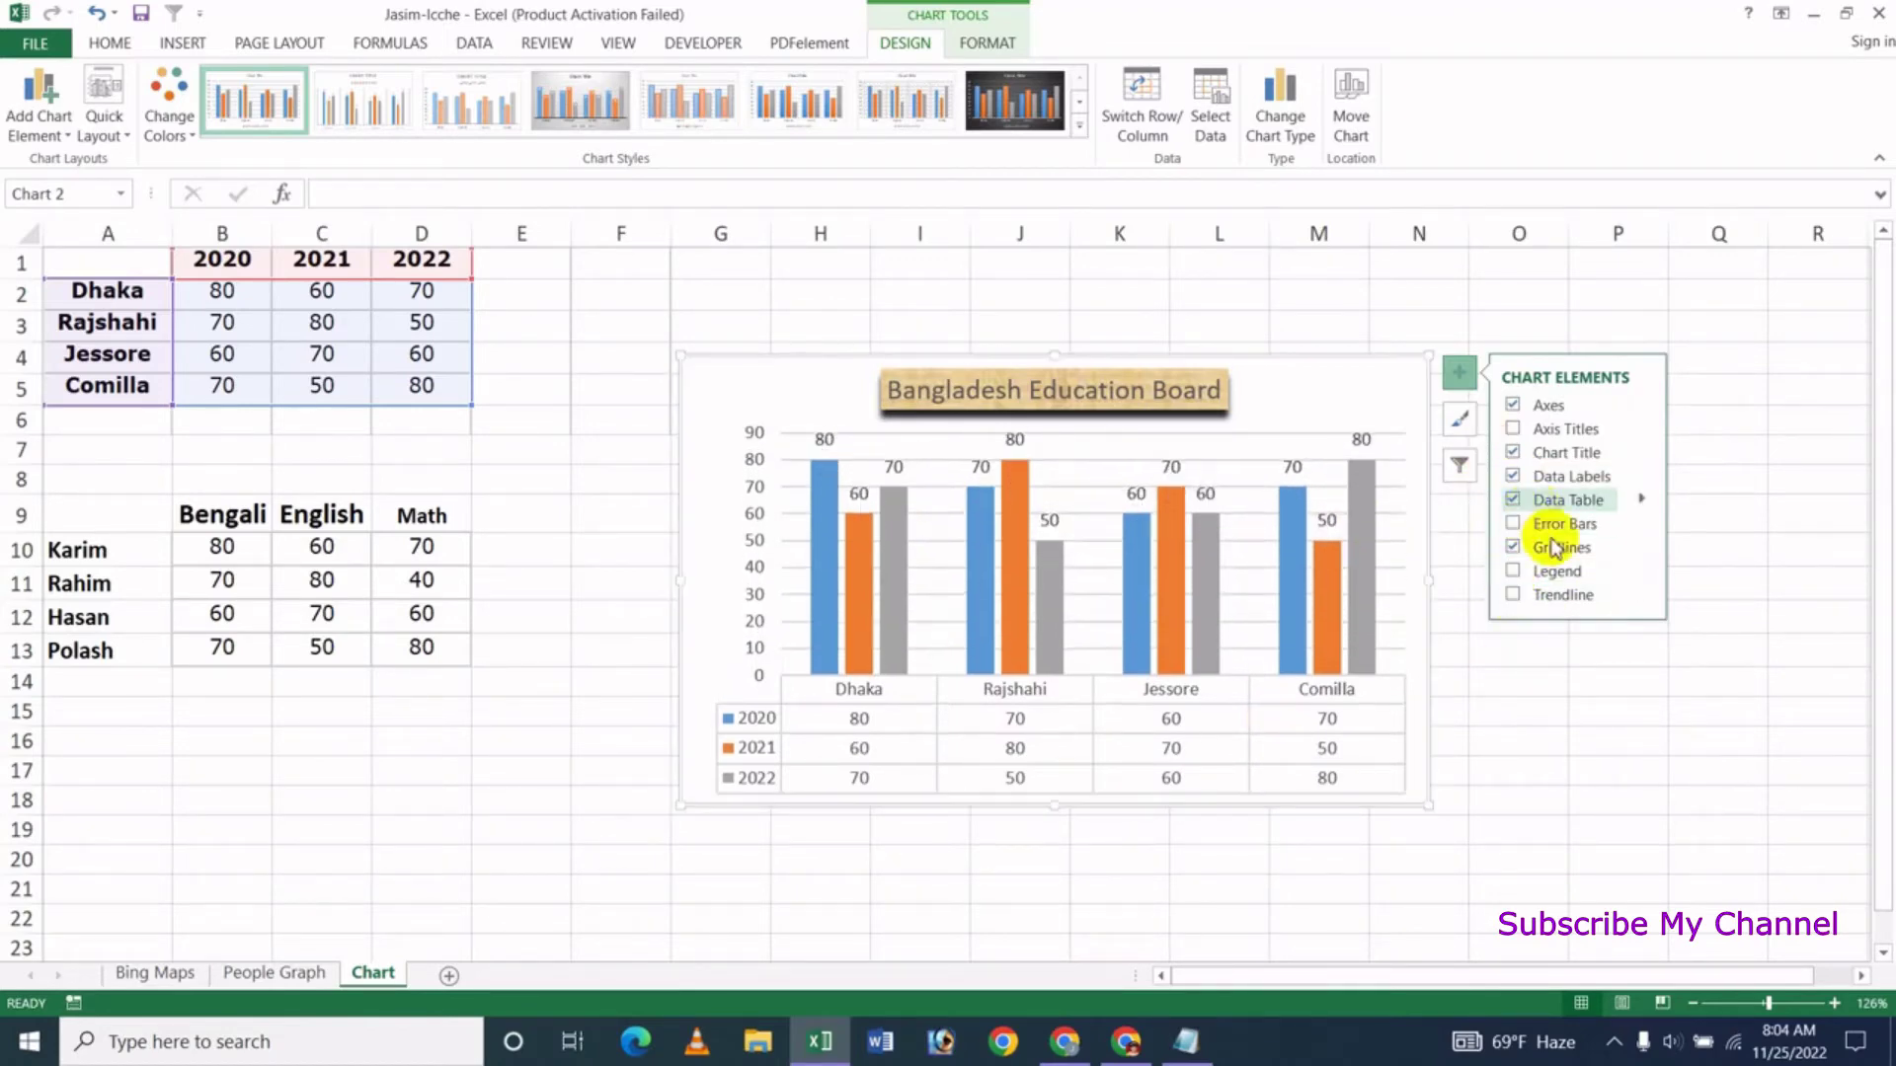
pyautogui.click(1513, 499)
pyautogui.click(1512, 476)
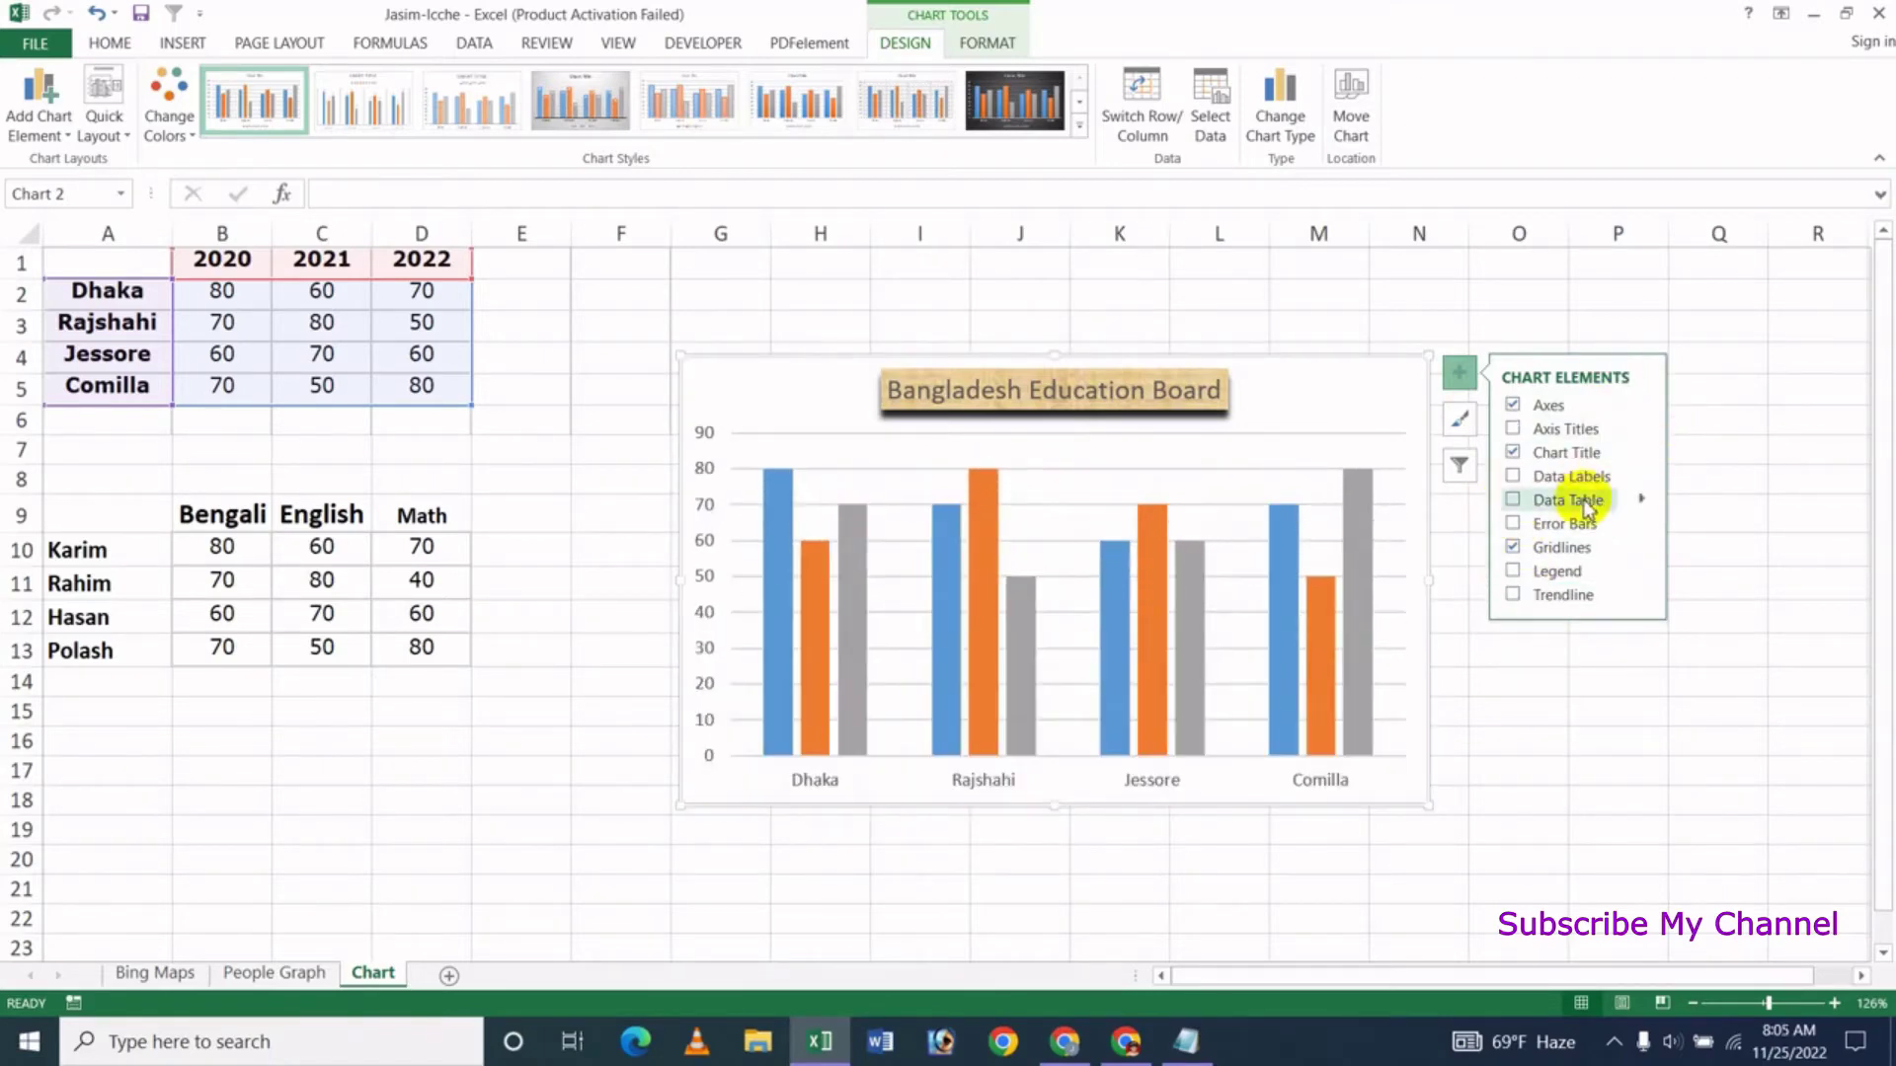
pyautogui.click(1556, 316)
pyautogui.click(1354, 389)
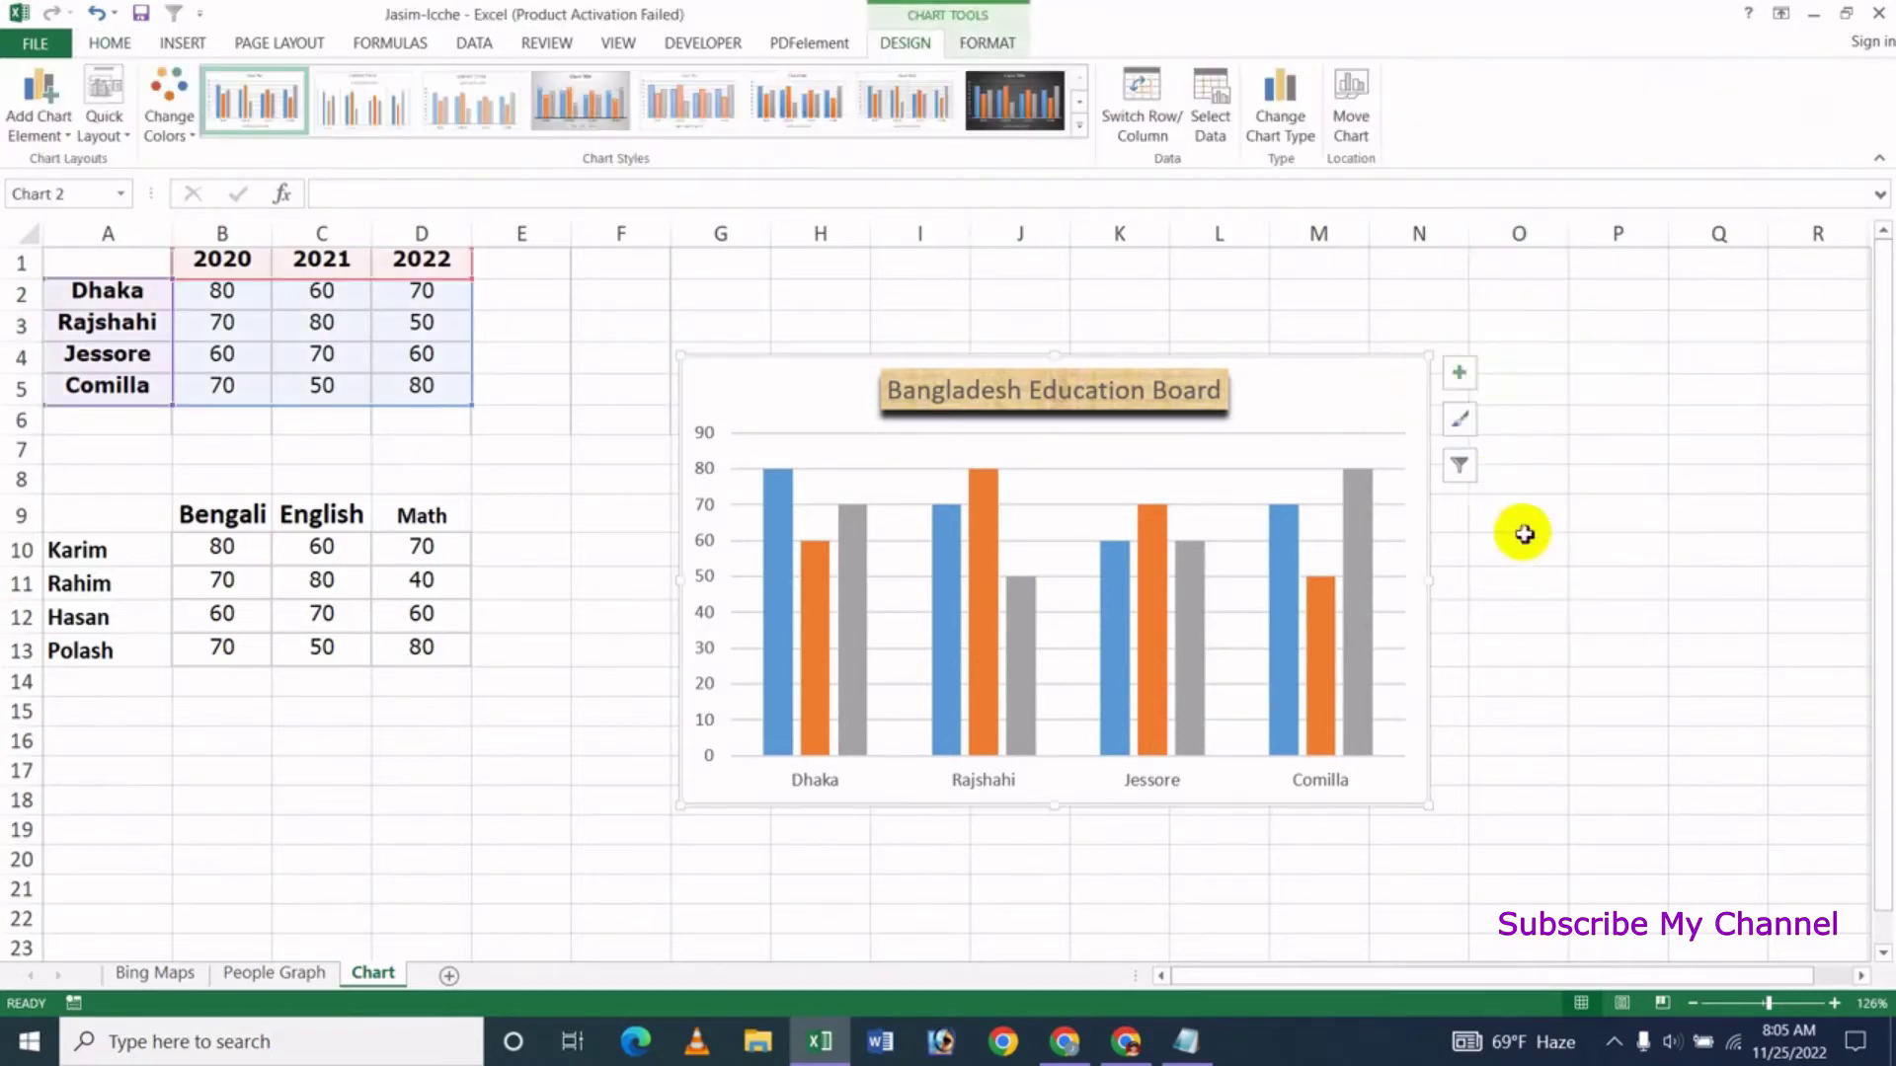
pyautogui.click(125, 146)
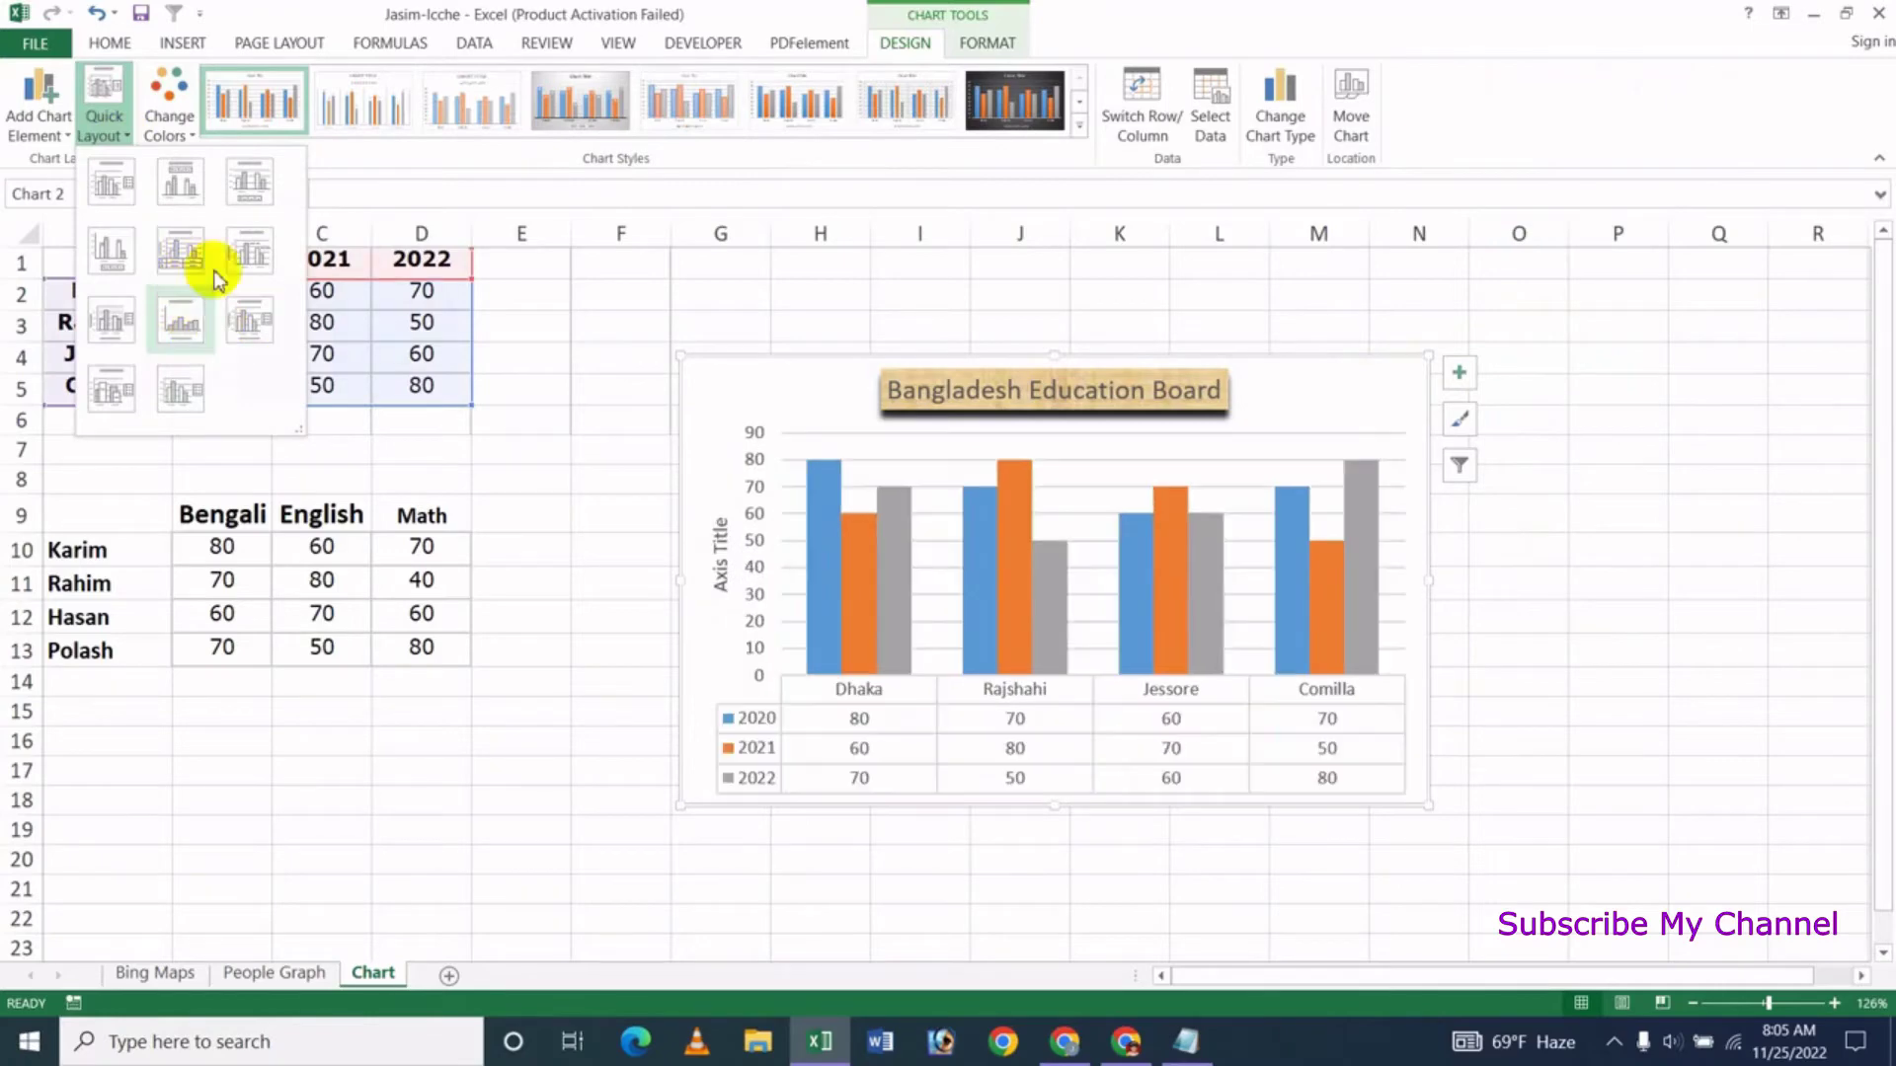
pyautogui.click(127, 170)
pyautogui.click(169, 118)
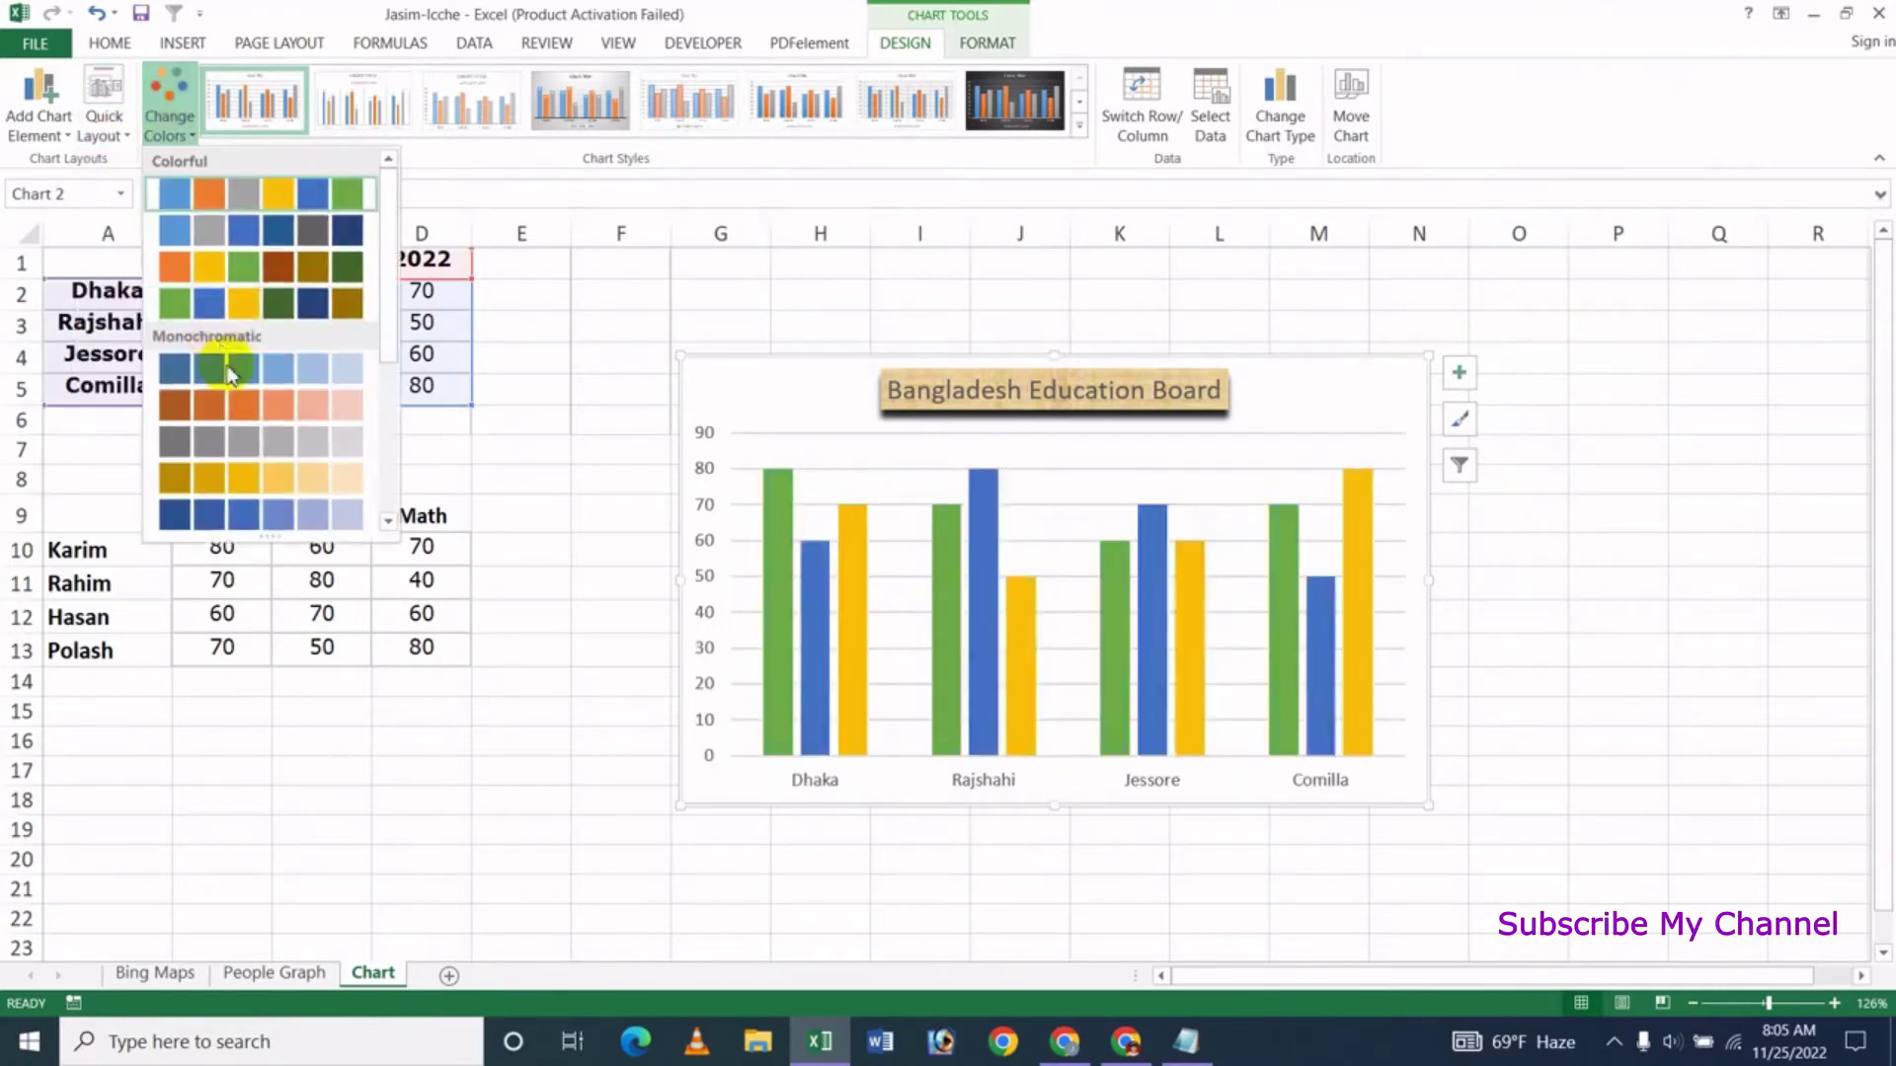
pyautogui.click(1170, 10)
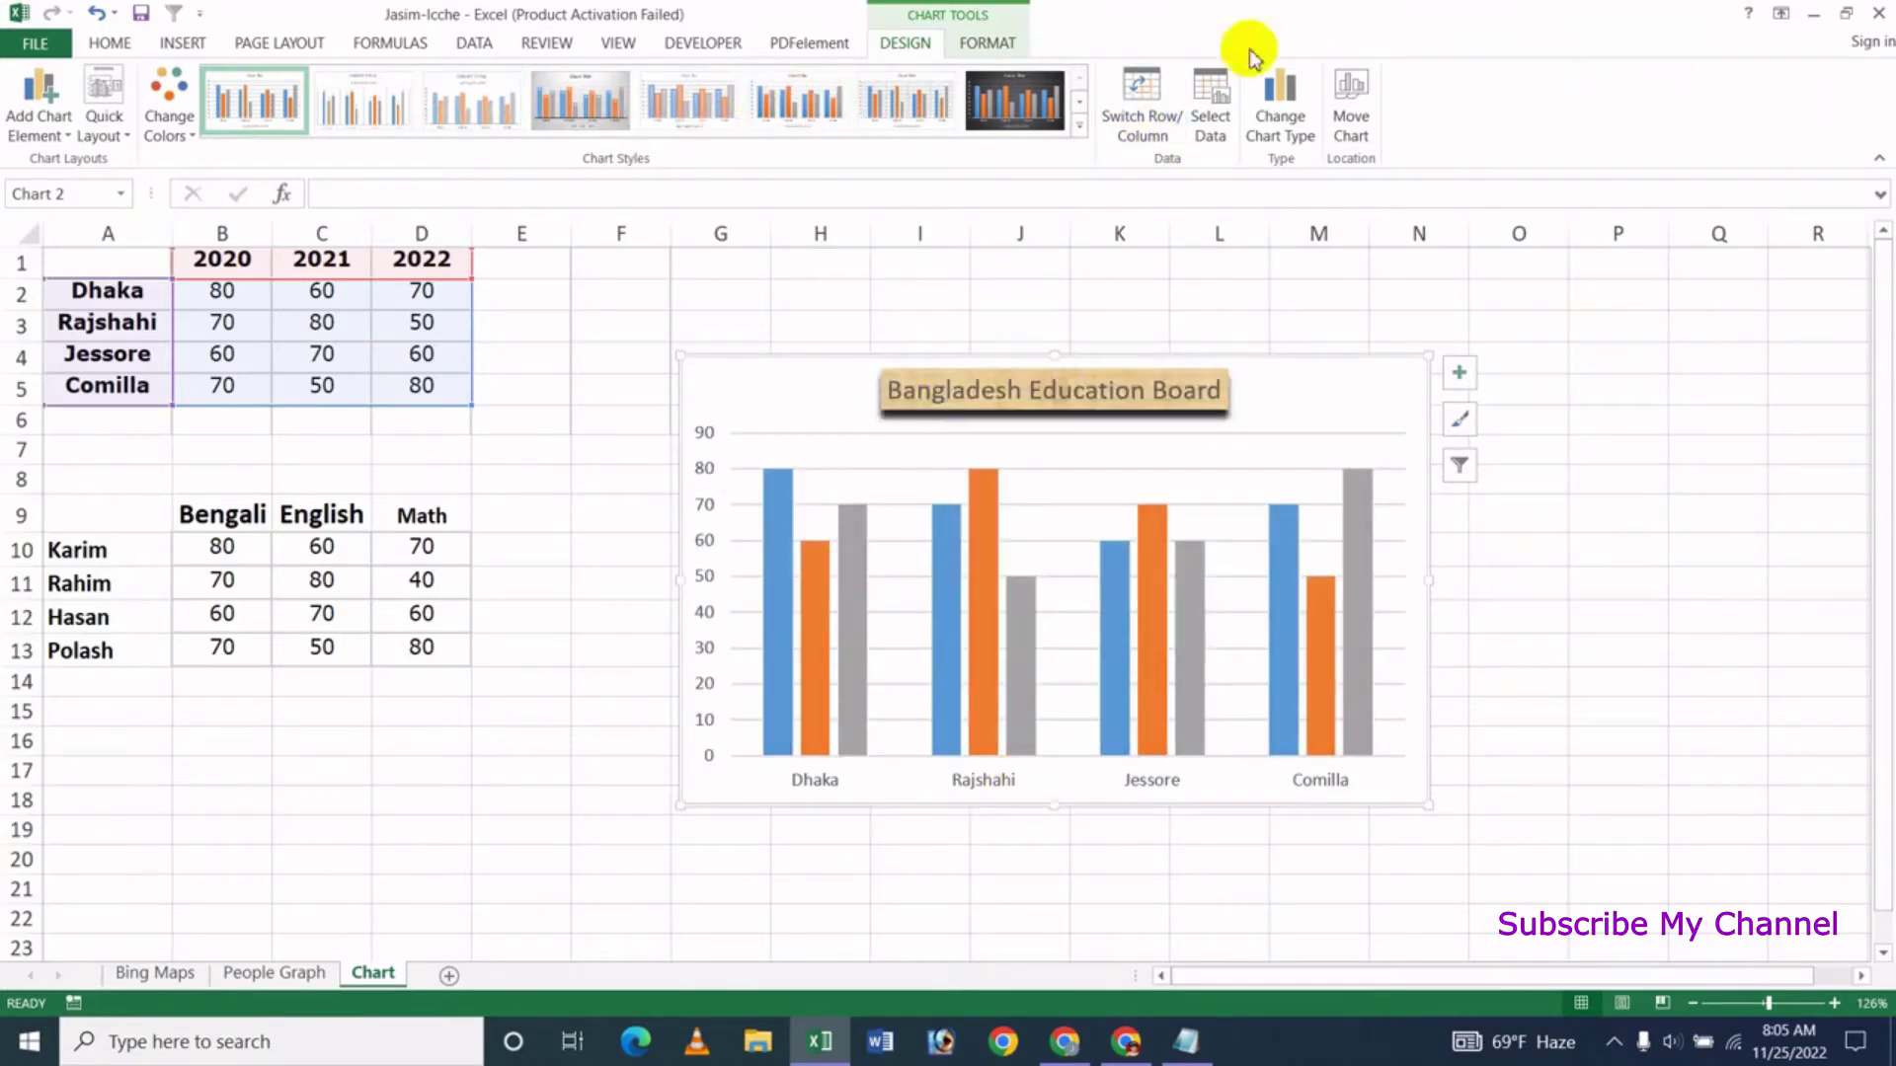
# Apply the first chart style and switch row/column until the cities group the bars again
pyautogui.click(1142, 104)
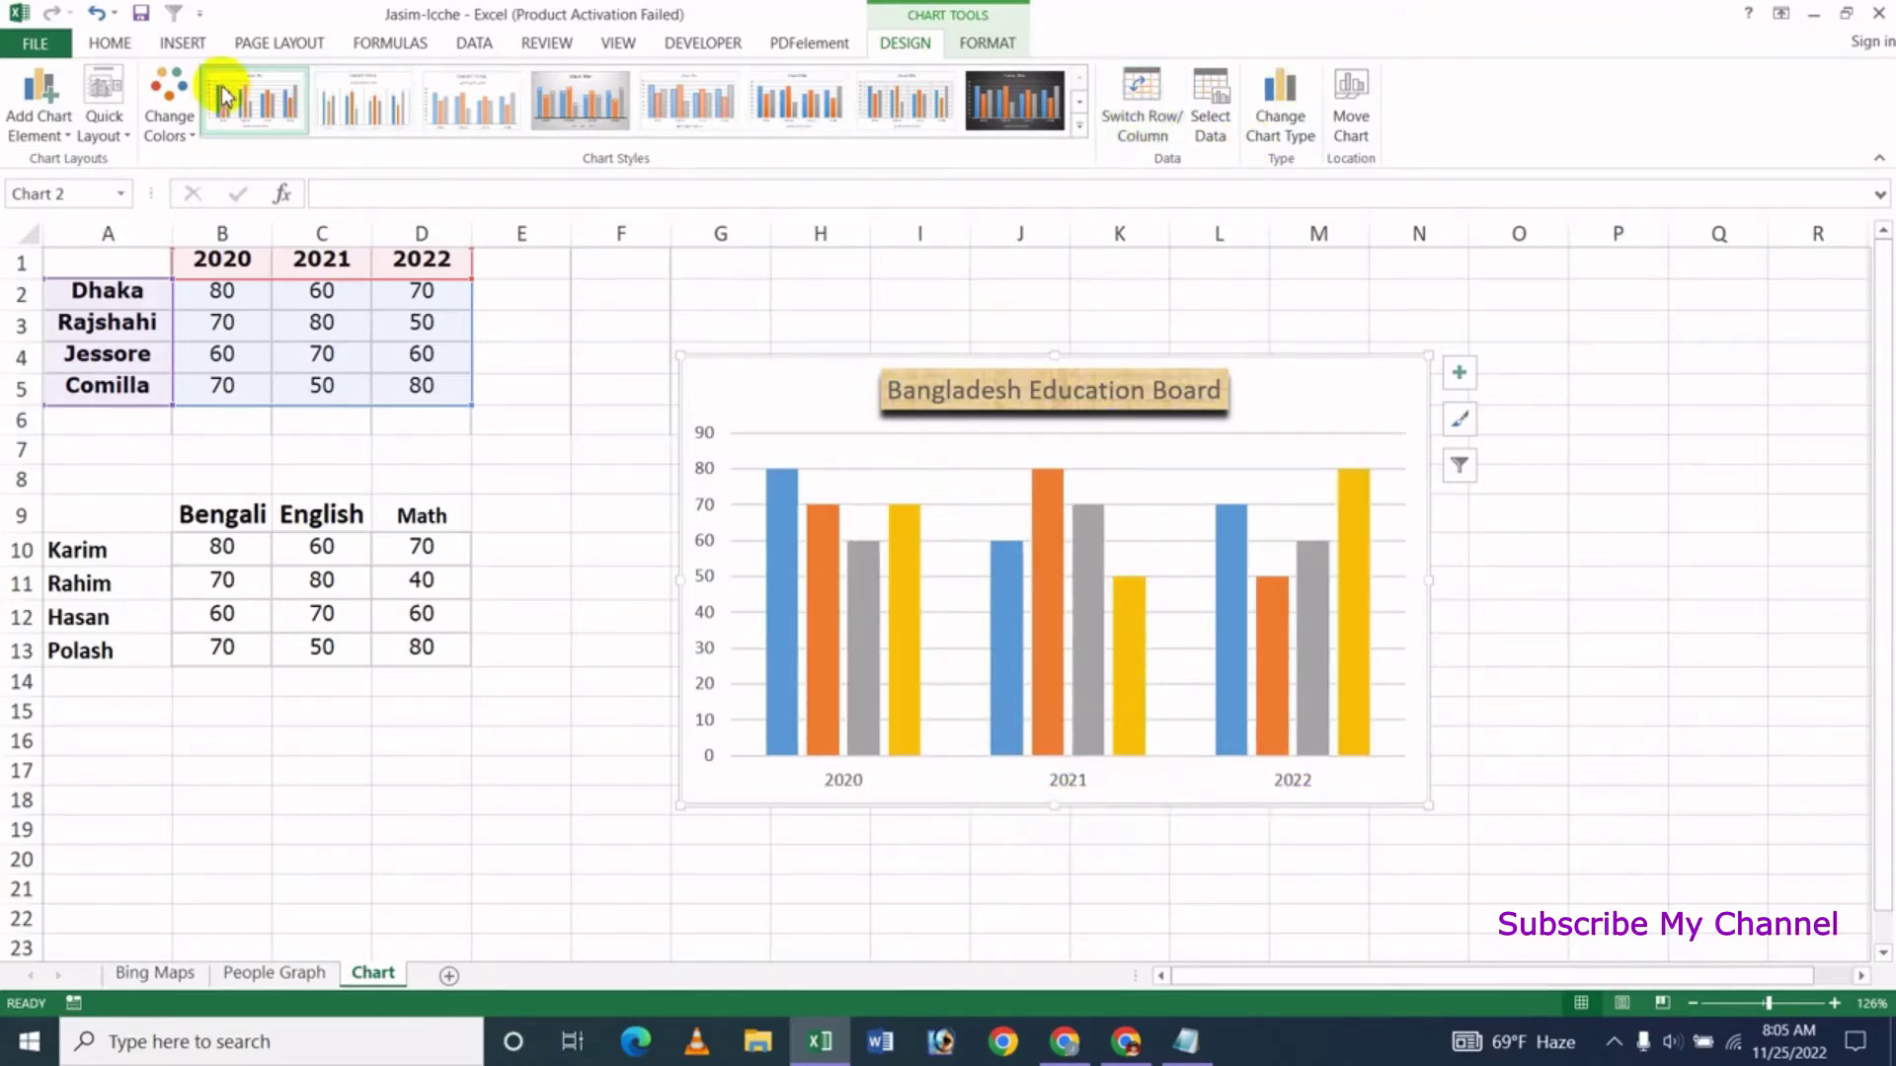
pyautogui.click(259, 115)
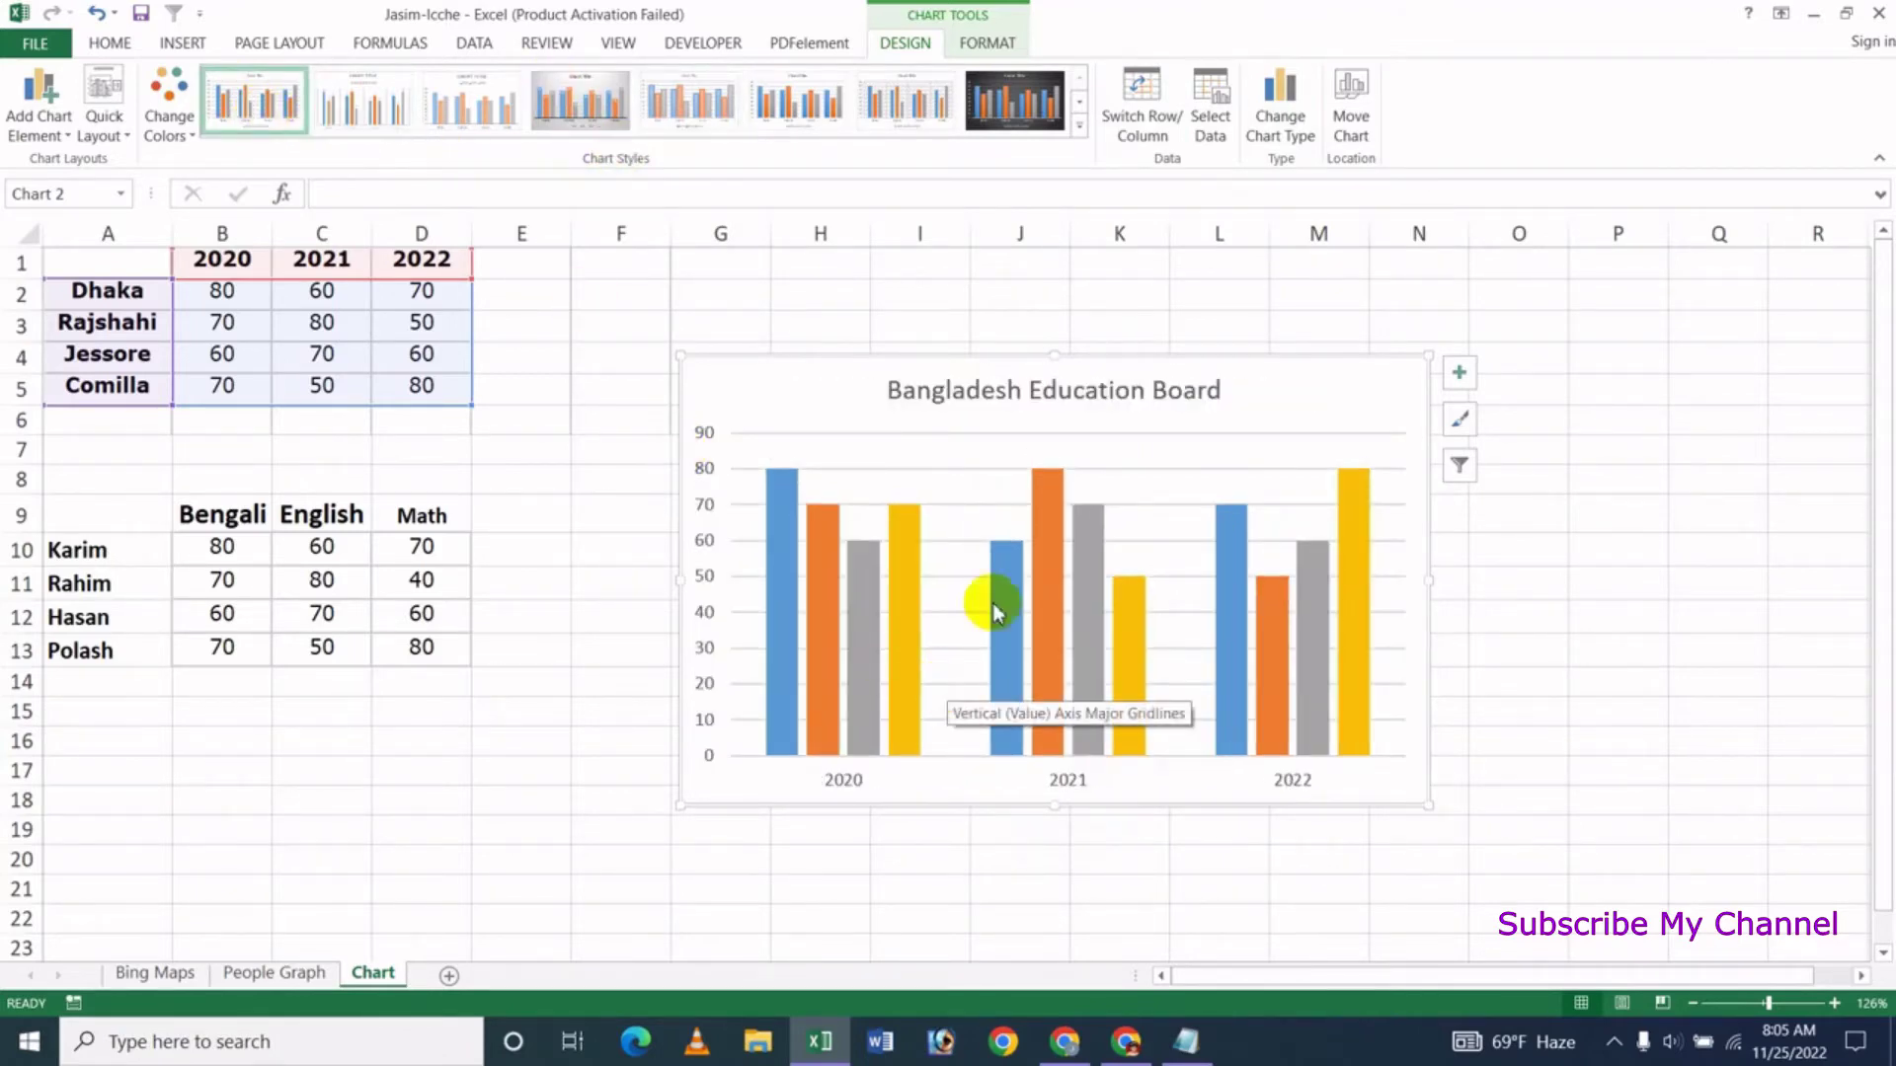
pyautogui.click(1143, 126)
pyautogui.click(1142, 128)
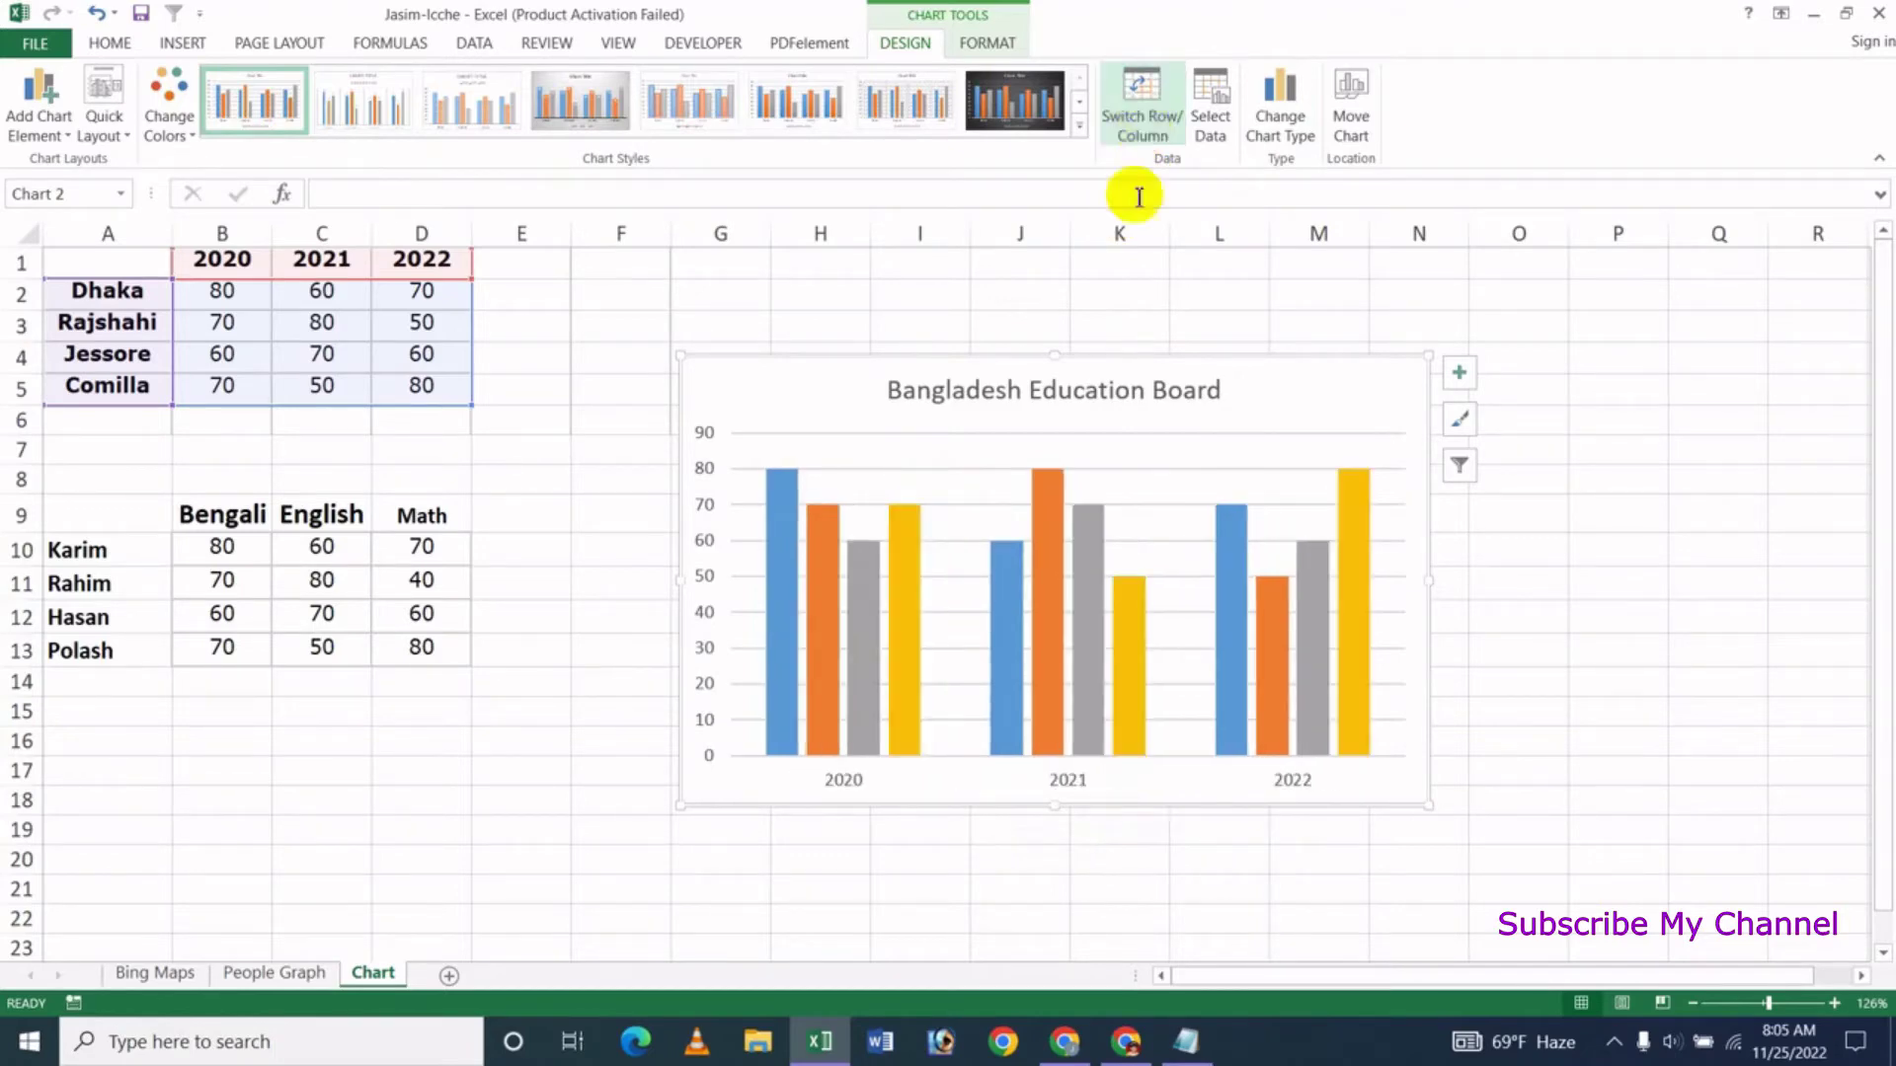
pyautogui.click(1138, 94)
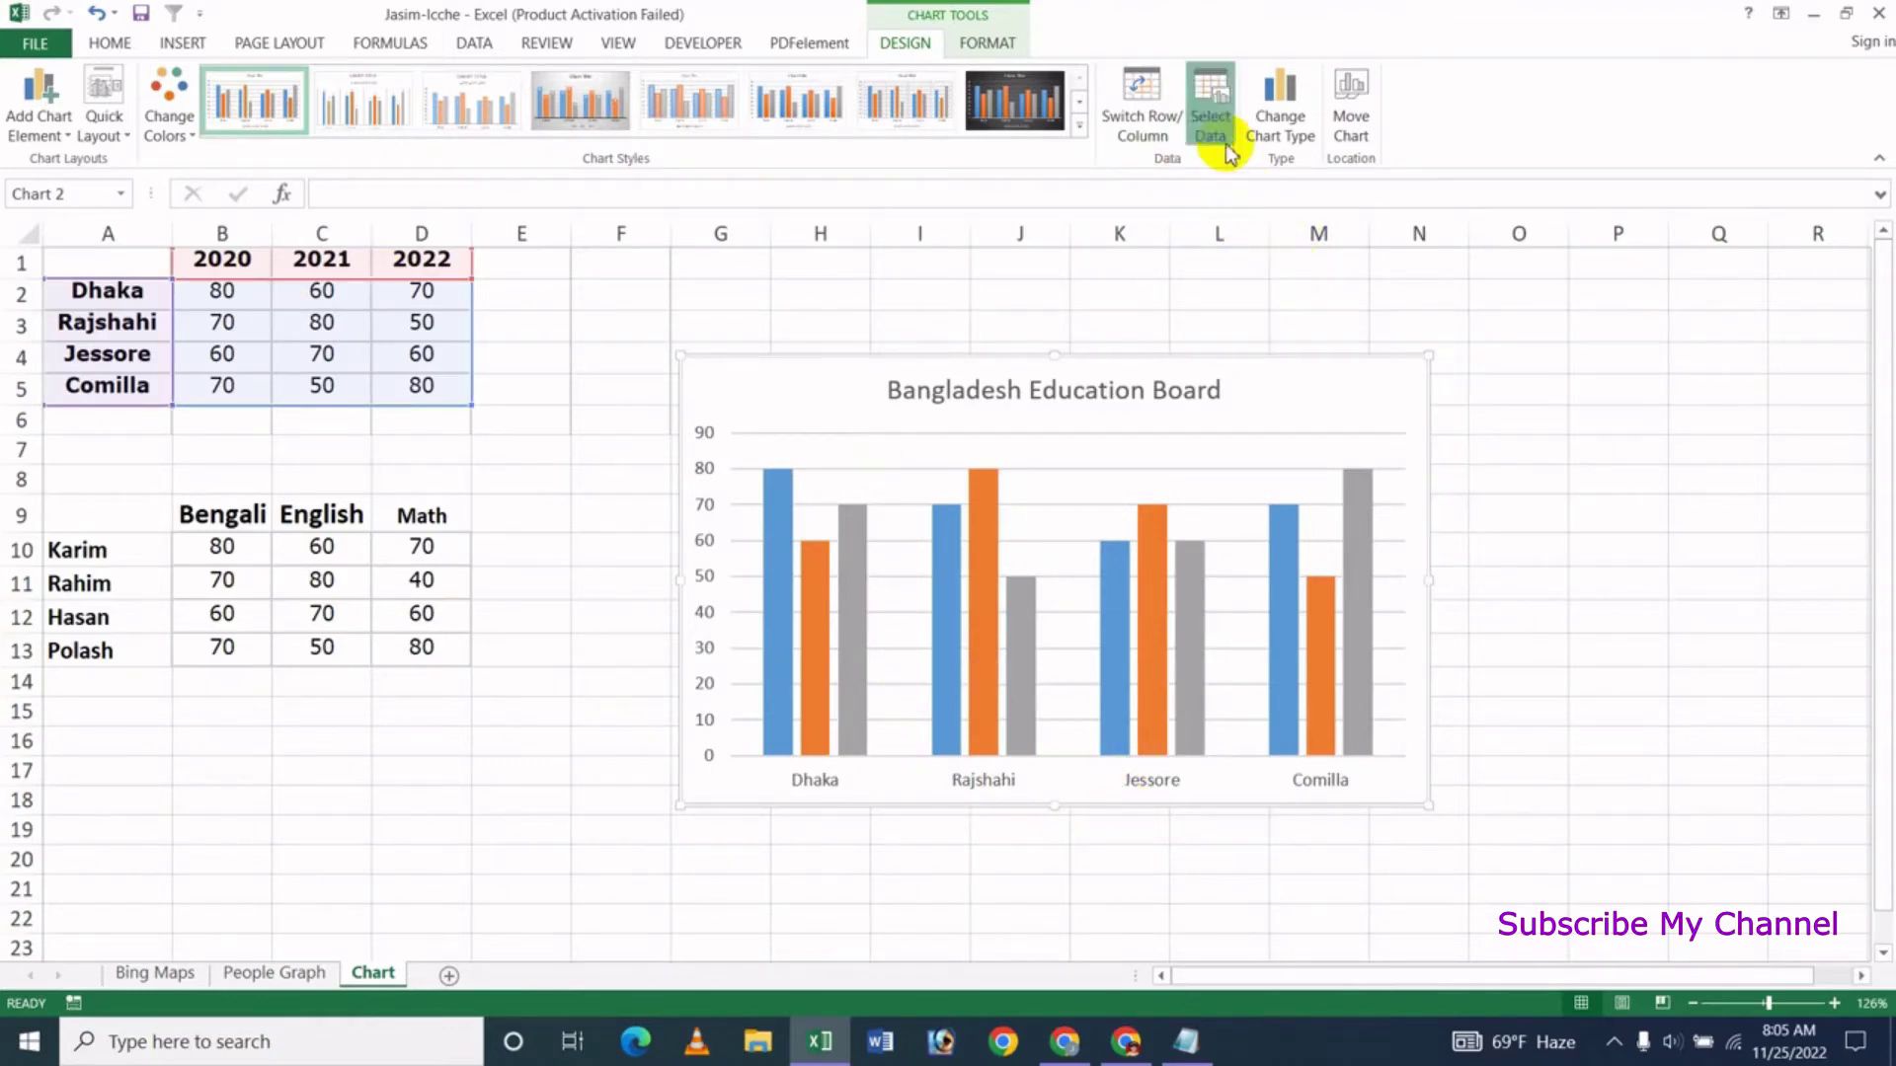
# Review the chart's source data without changes, then bring up the Change Chart Type choices
pyautogui.click(1212, 99)
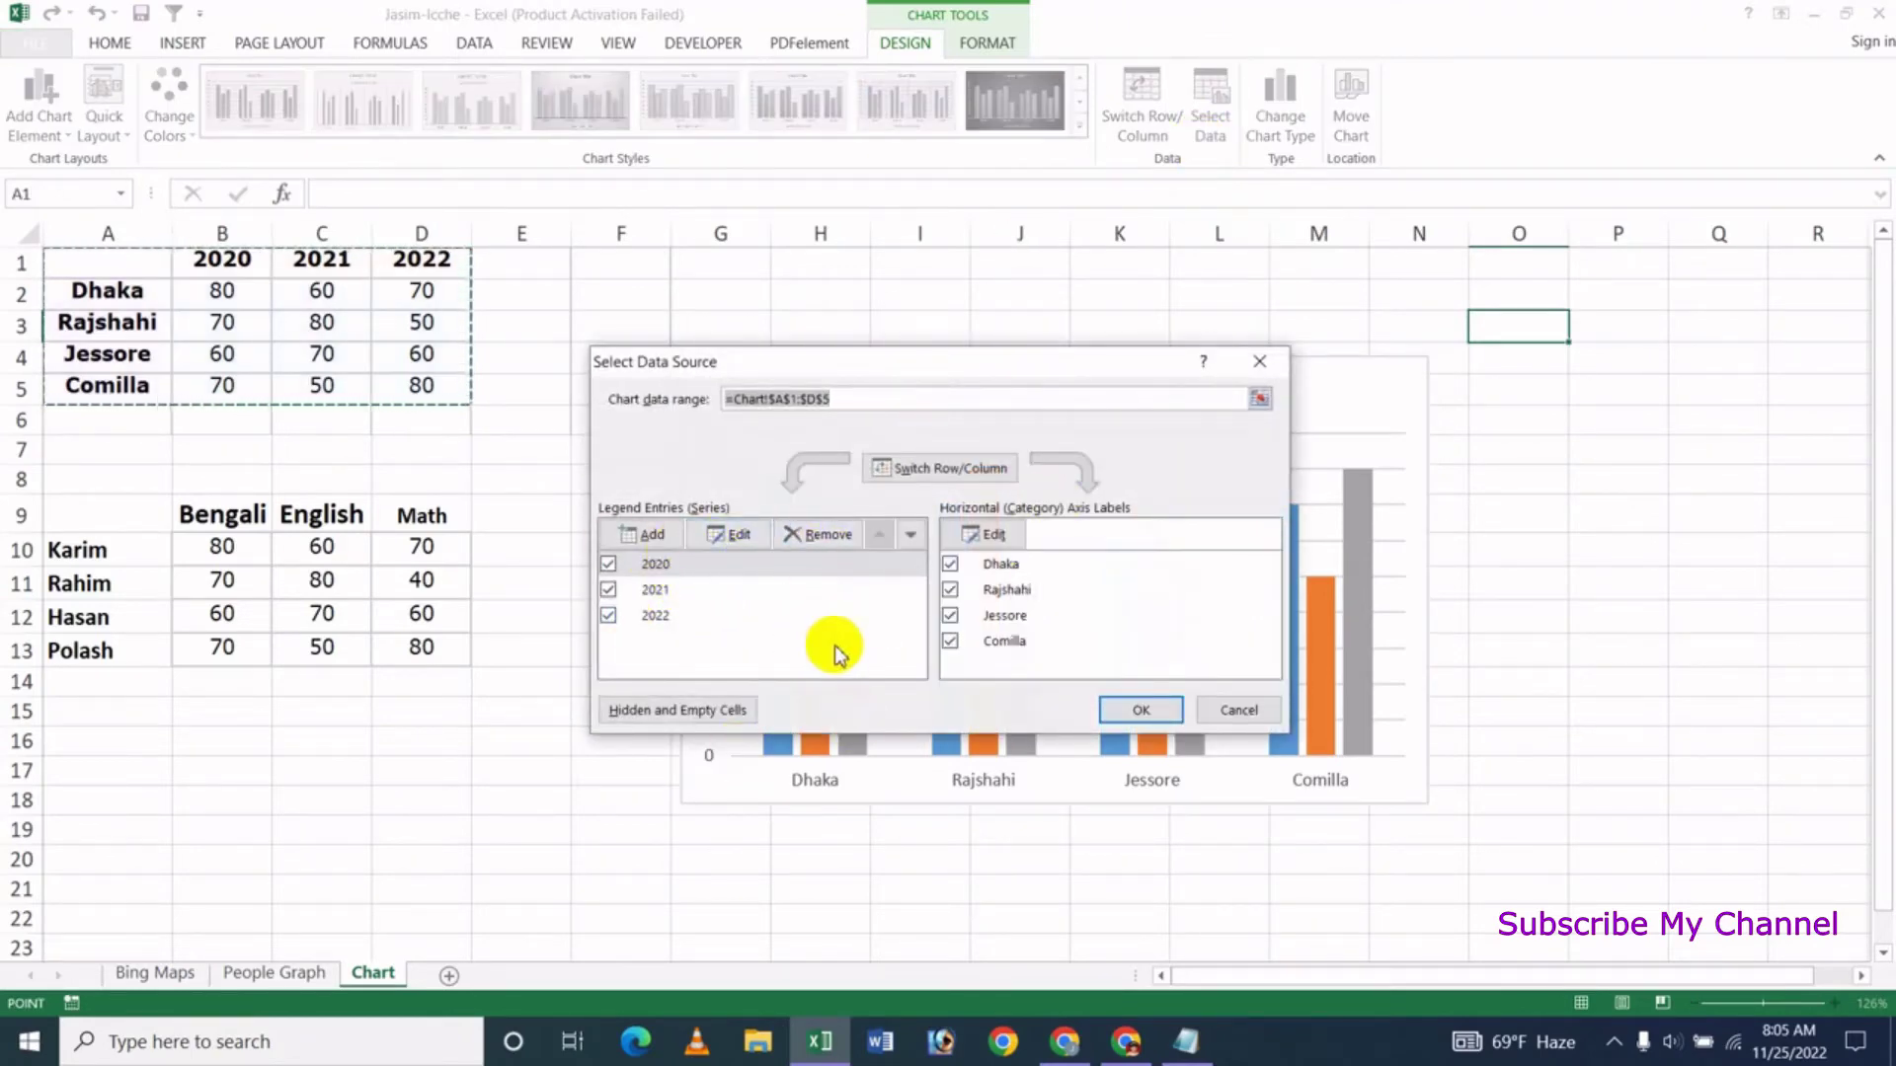
pyautogui.click(1240, 711)
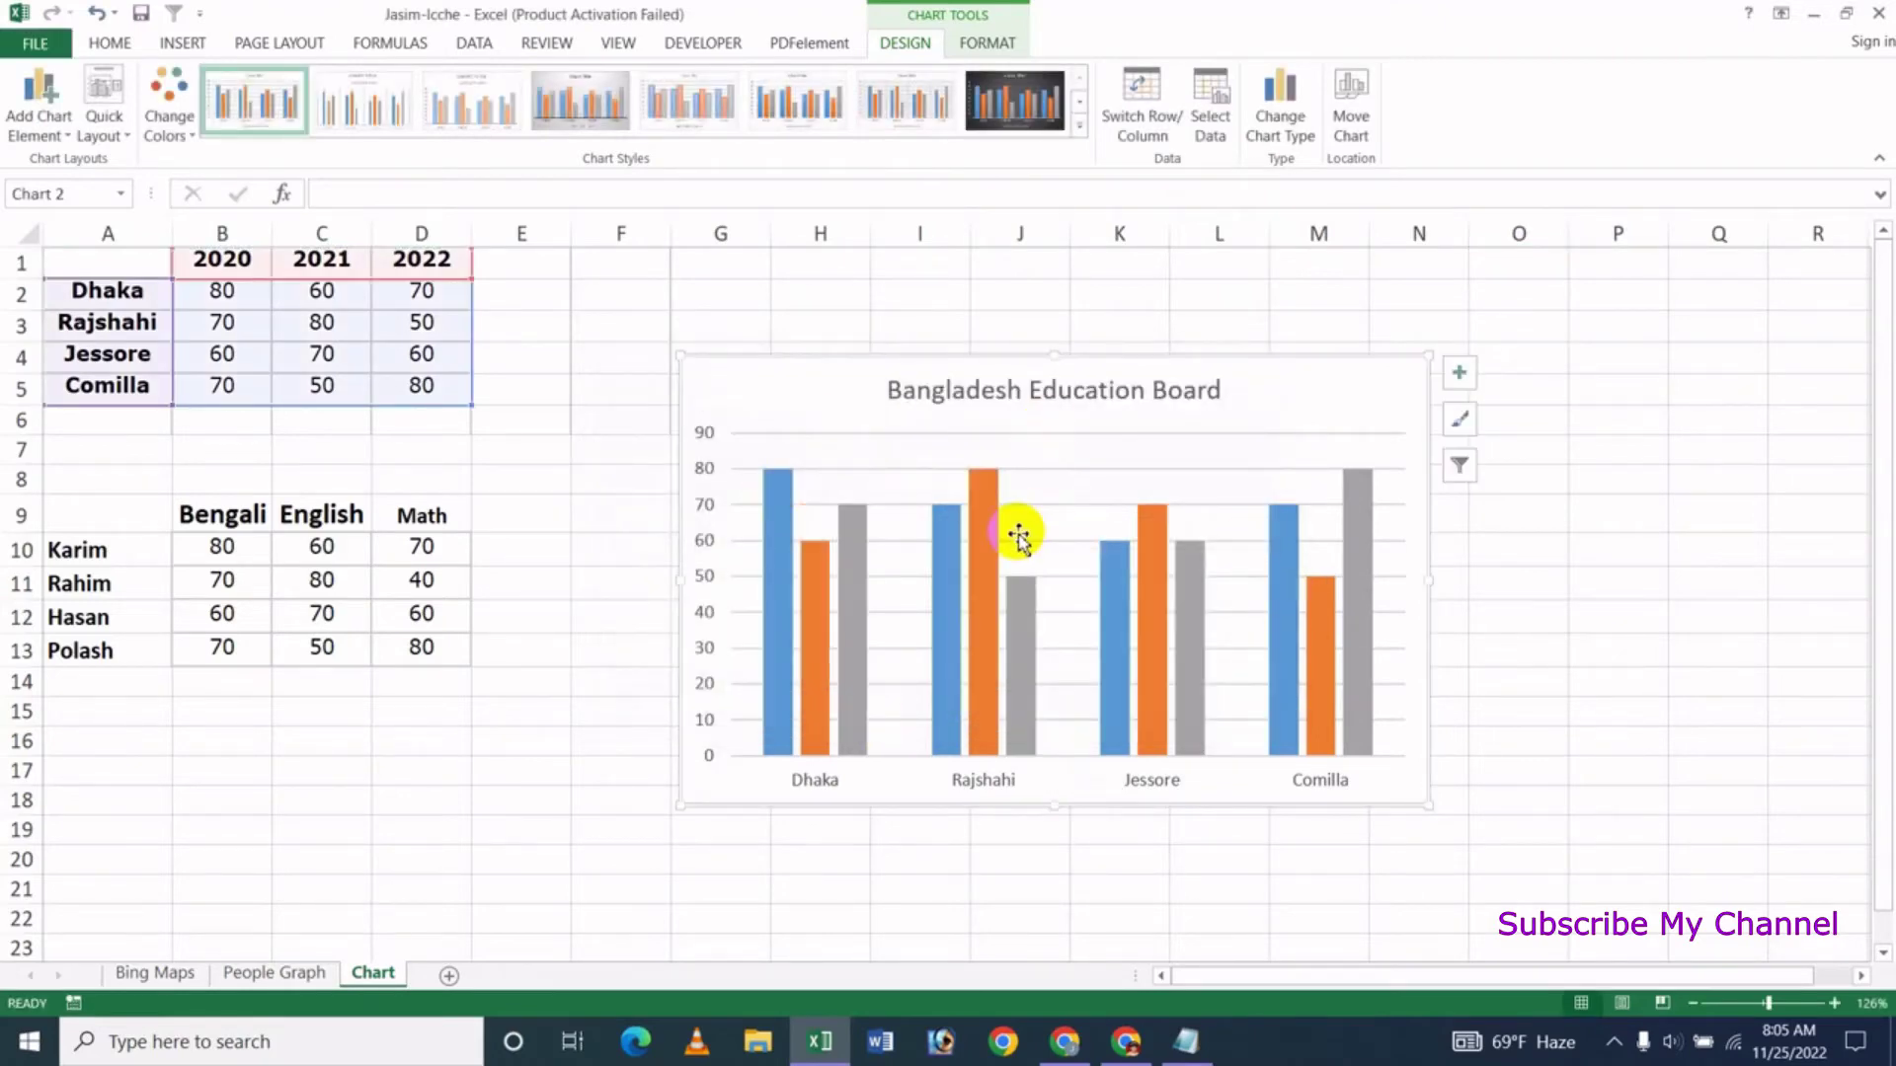
pyautogui.click(1299, 149)
pyautogui.moveTo(1207, 339)
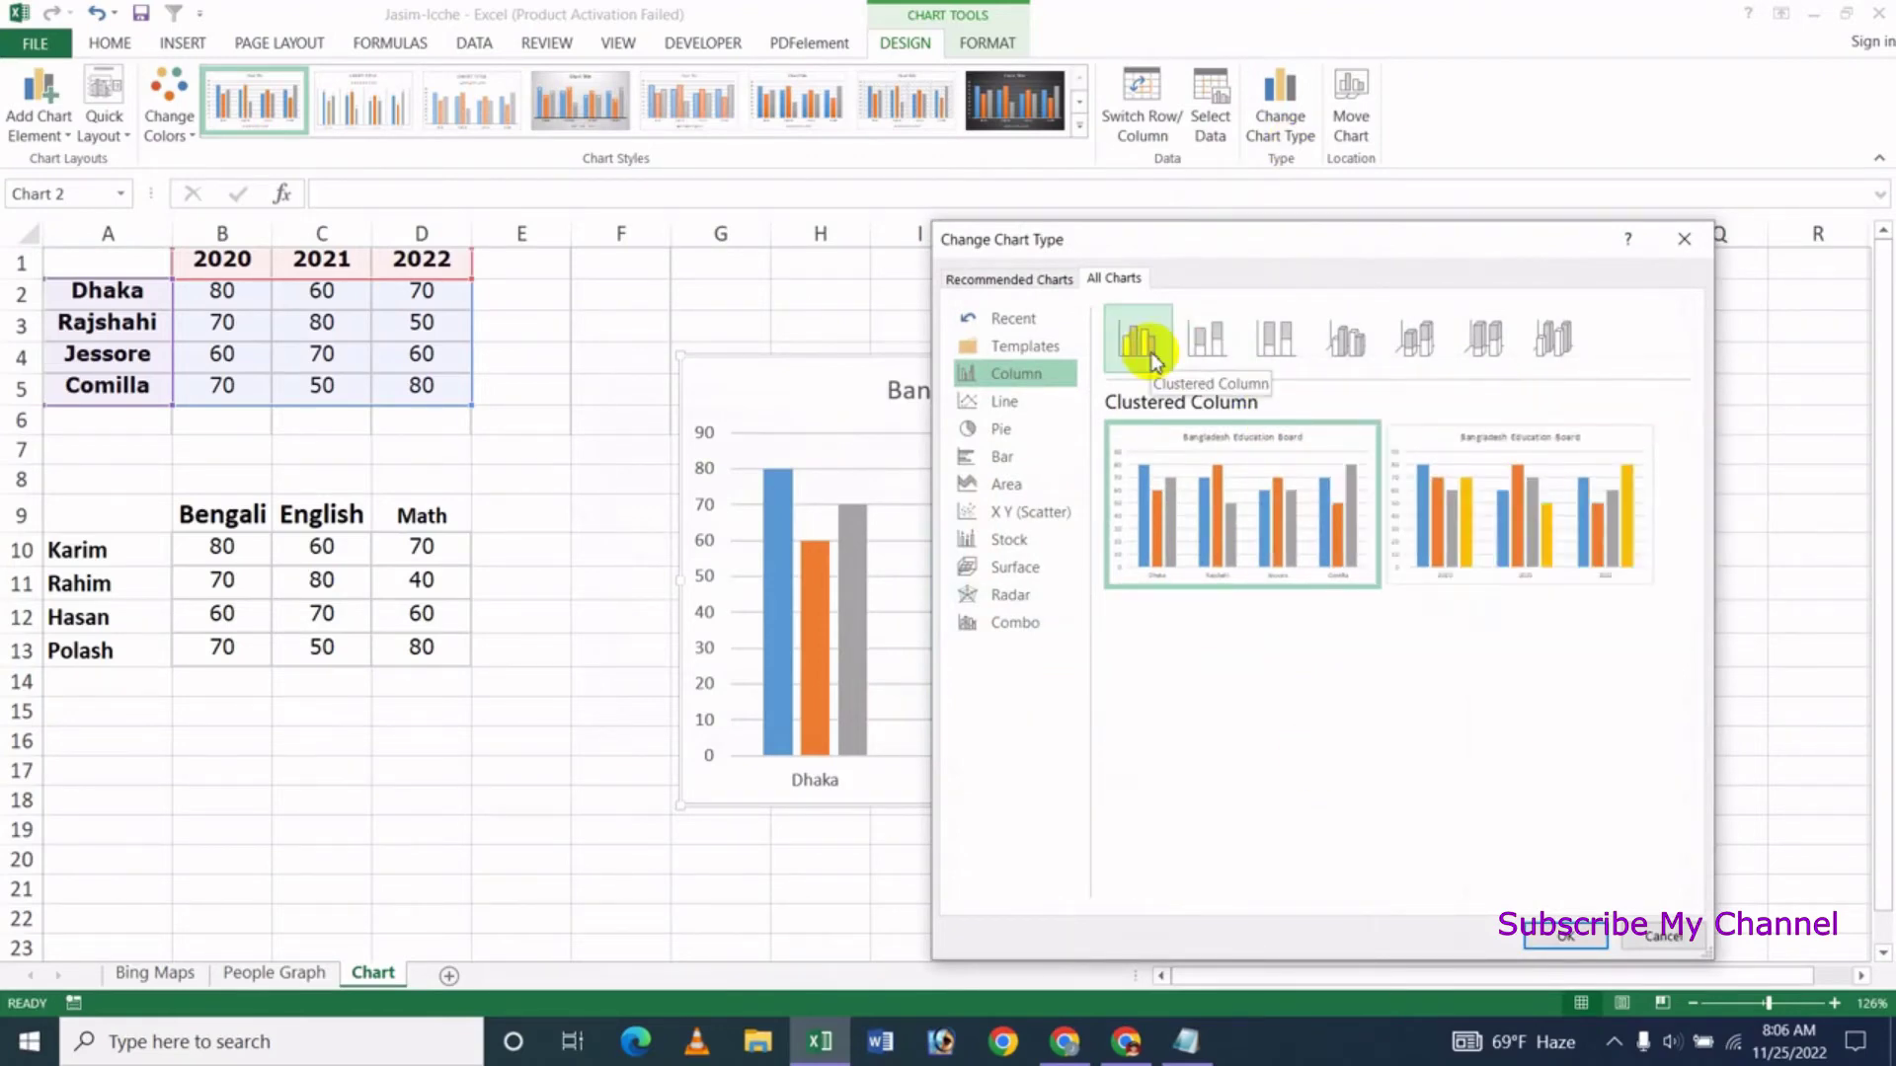
# Compare stacked and 3-D column variants, then apply 3-D Column to the city chart
pyautogui.click(1216, 338)
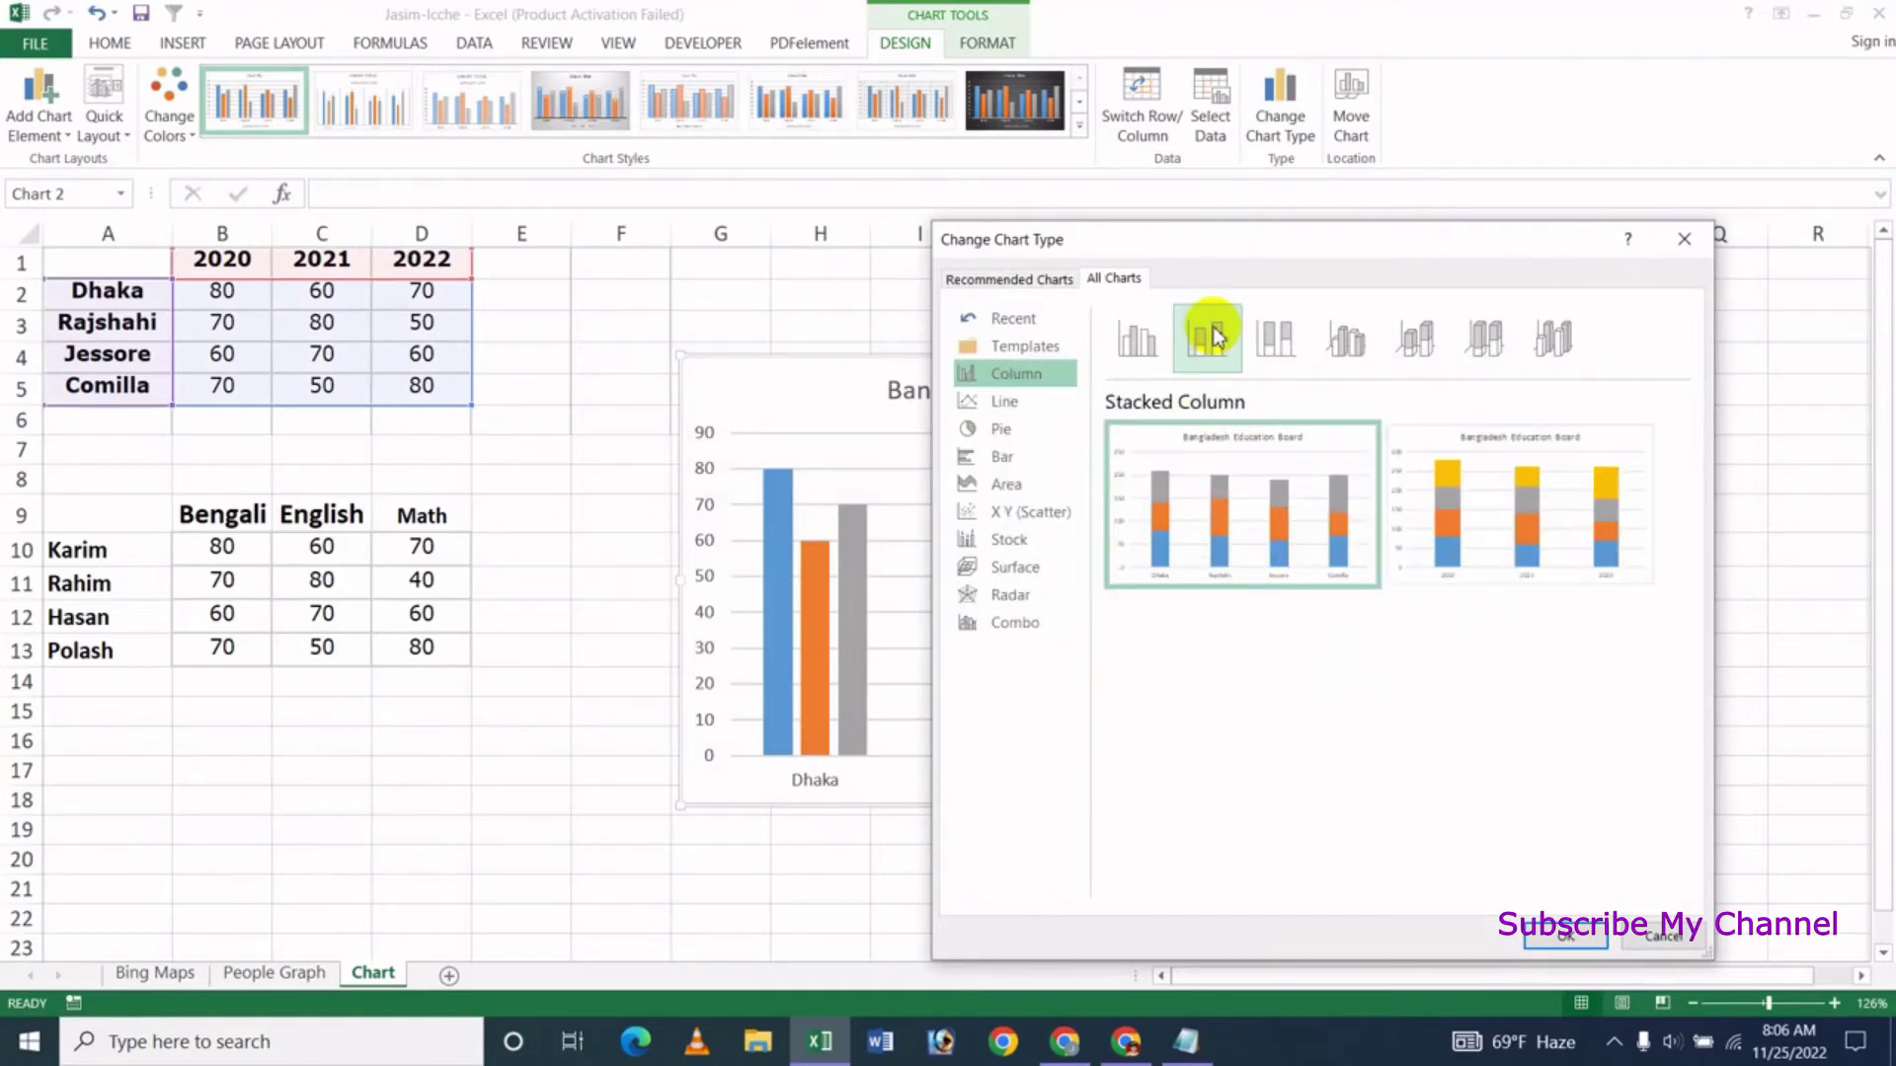
pyautogui.click(1418, 341)
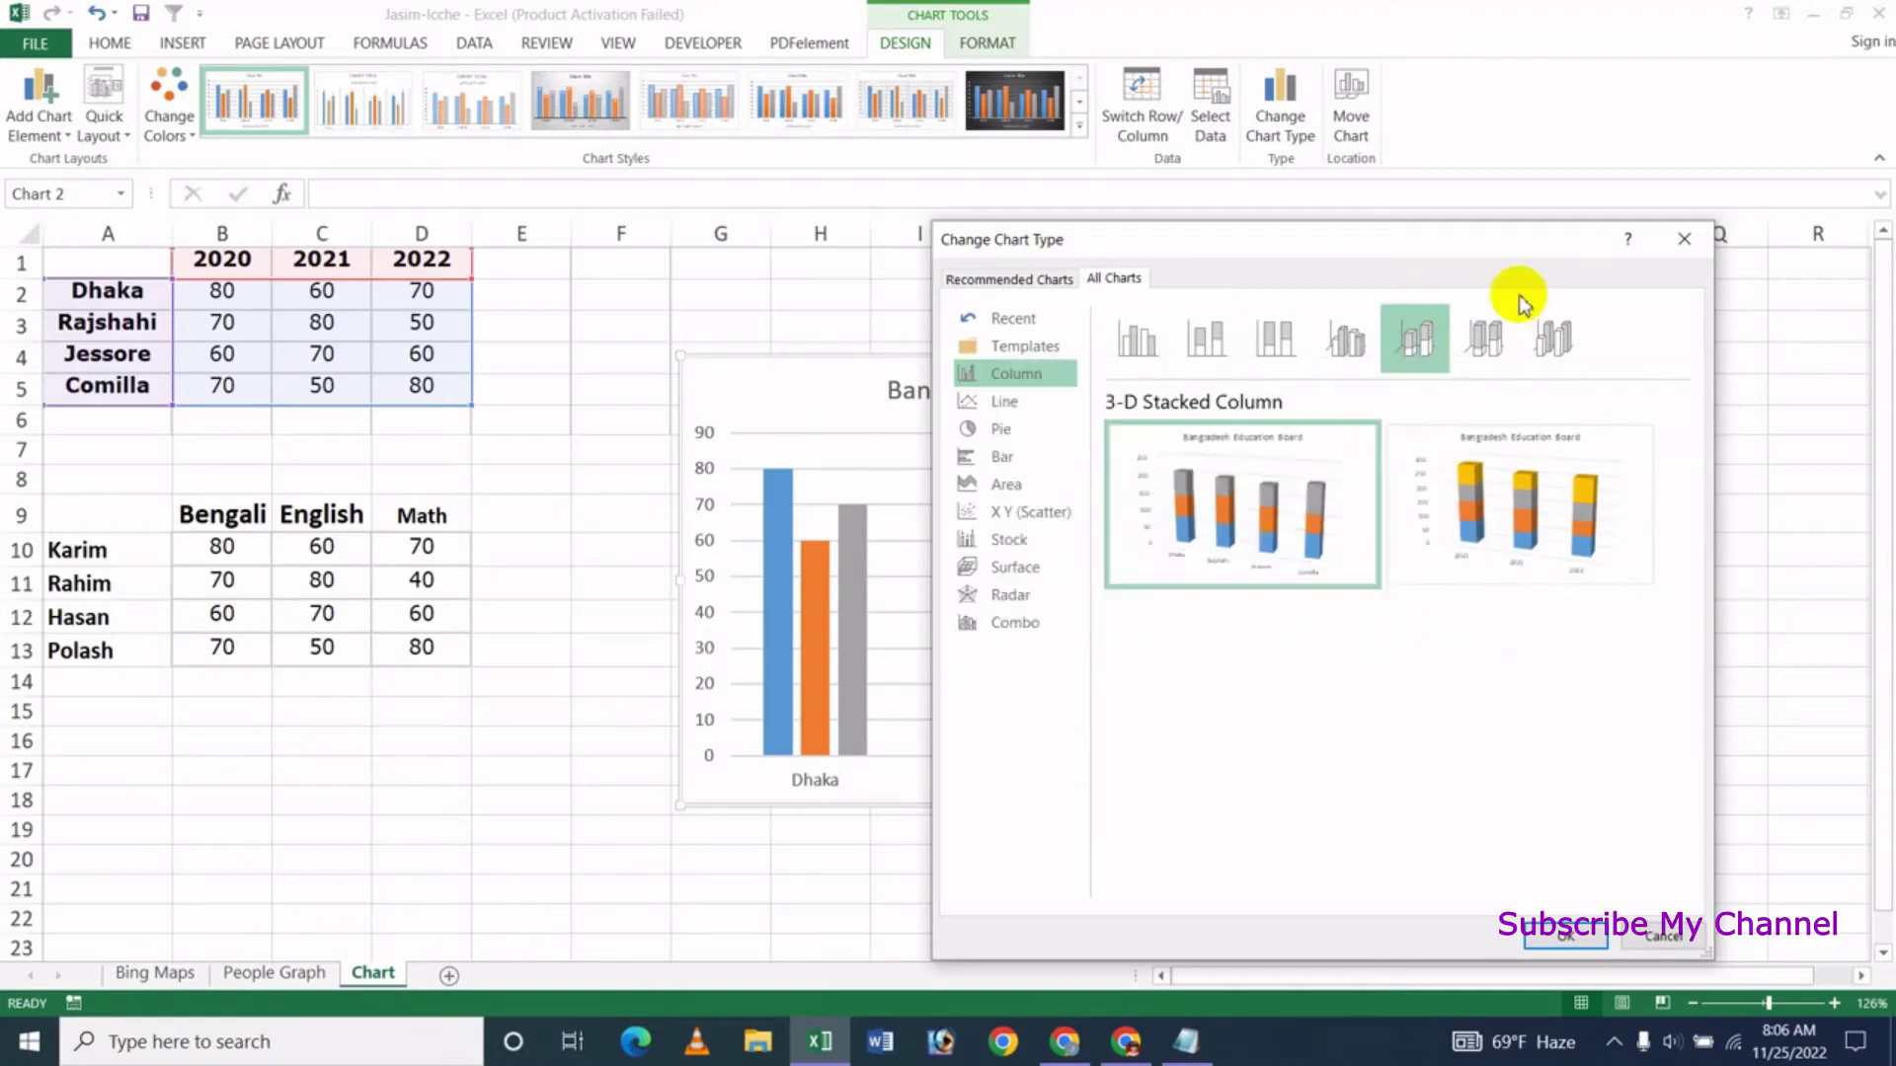
pyautogui.click(1550, 339)
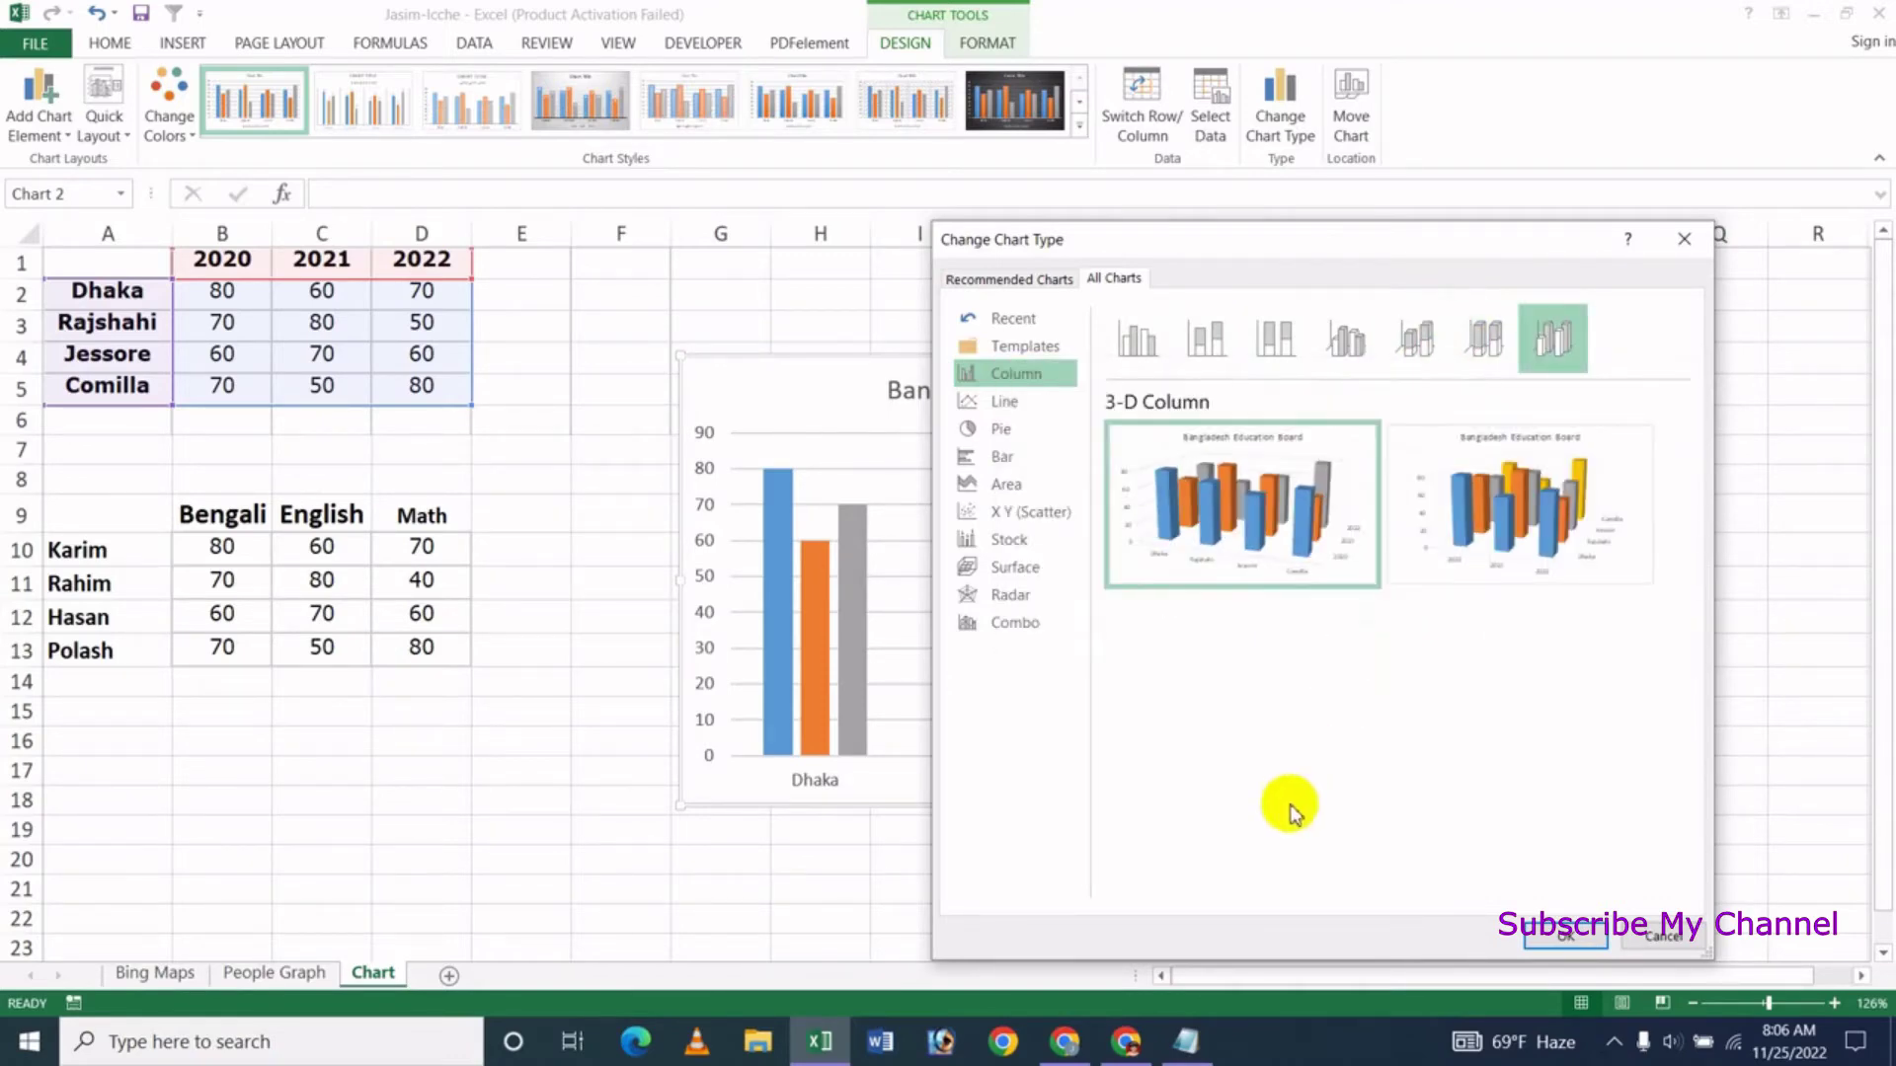
pyautogui.click(1440, 343)
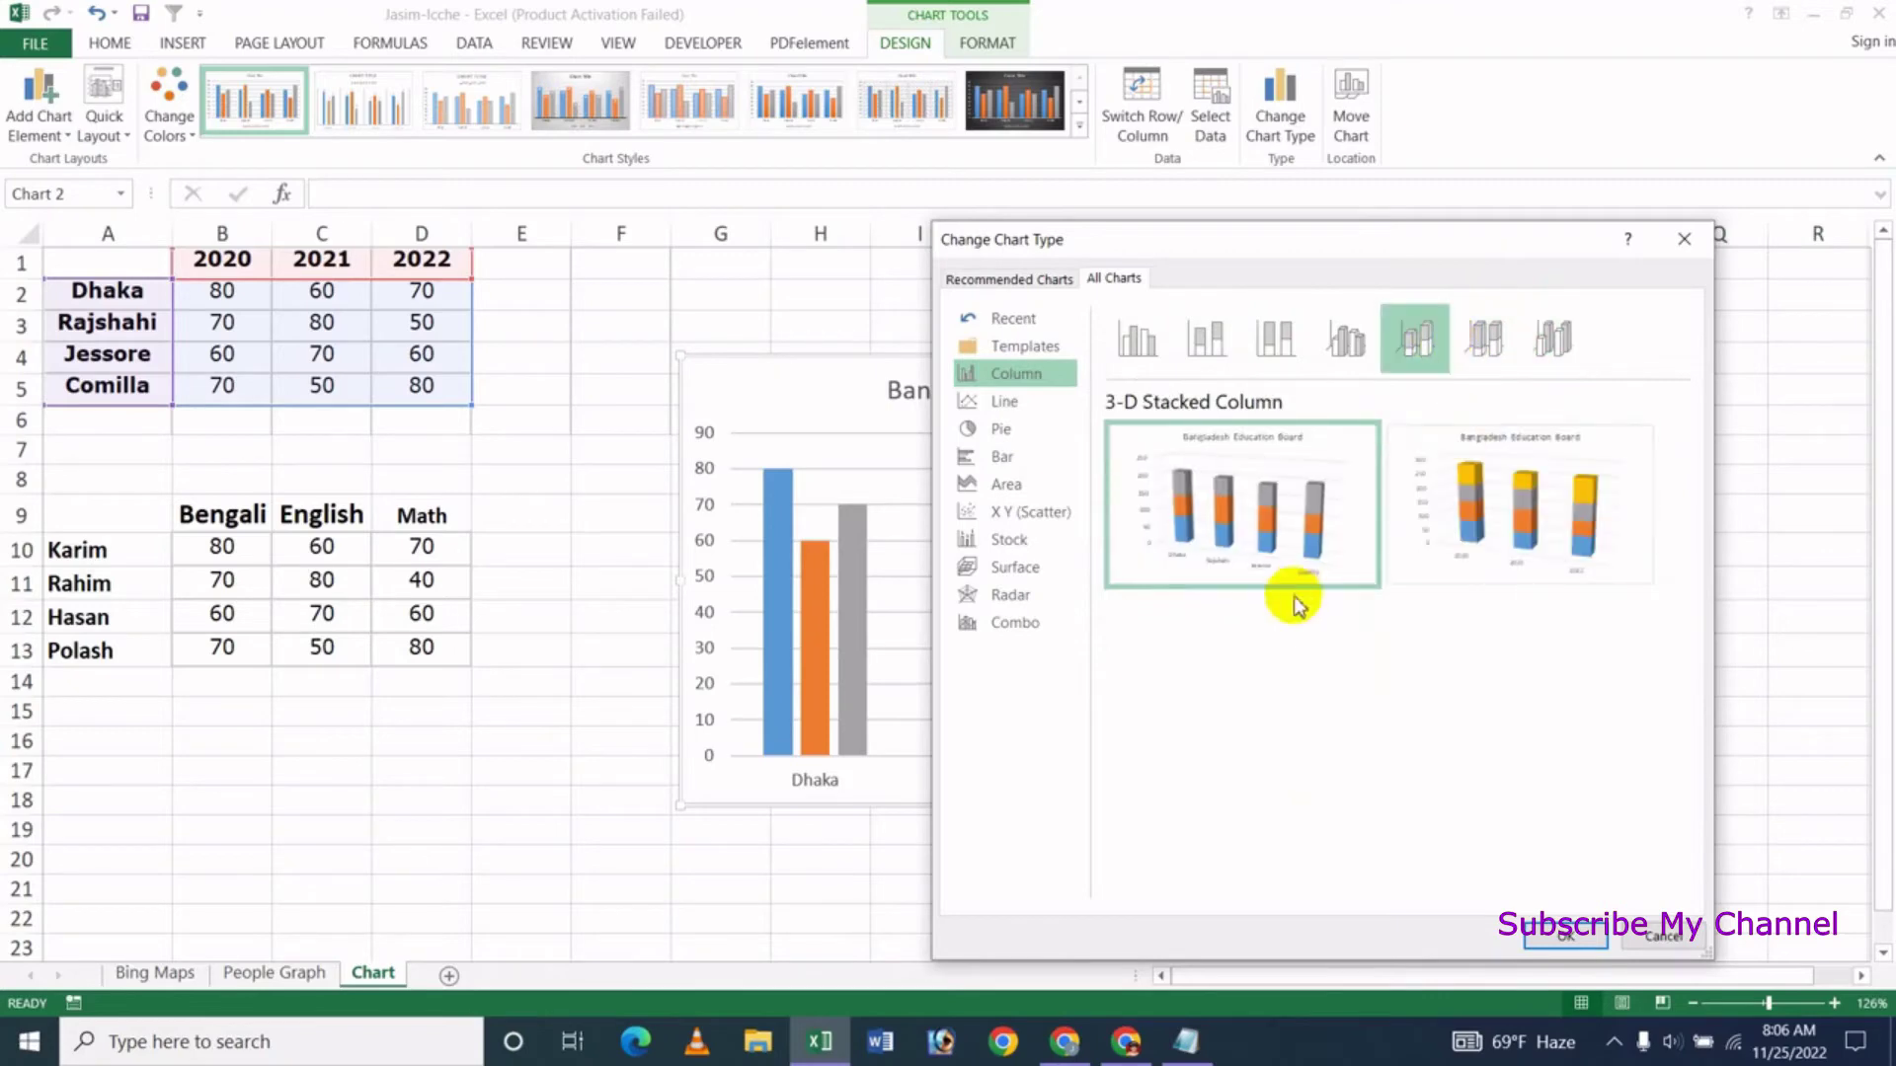
pyautogui.moveTo(1520, 506)
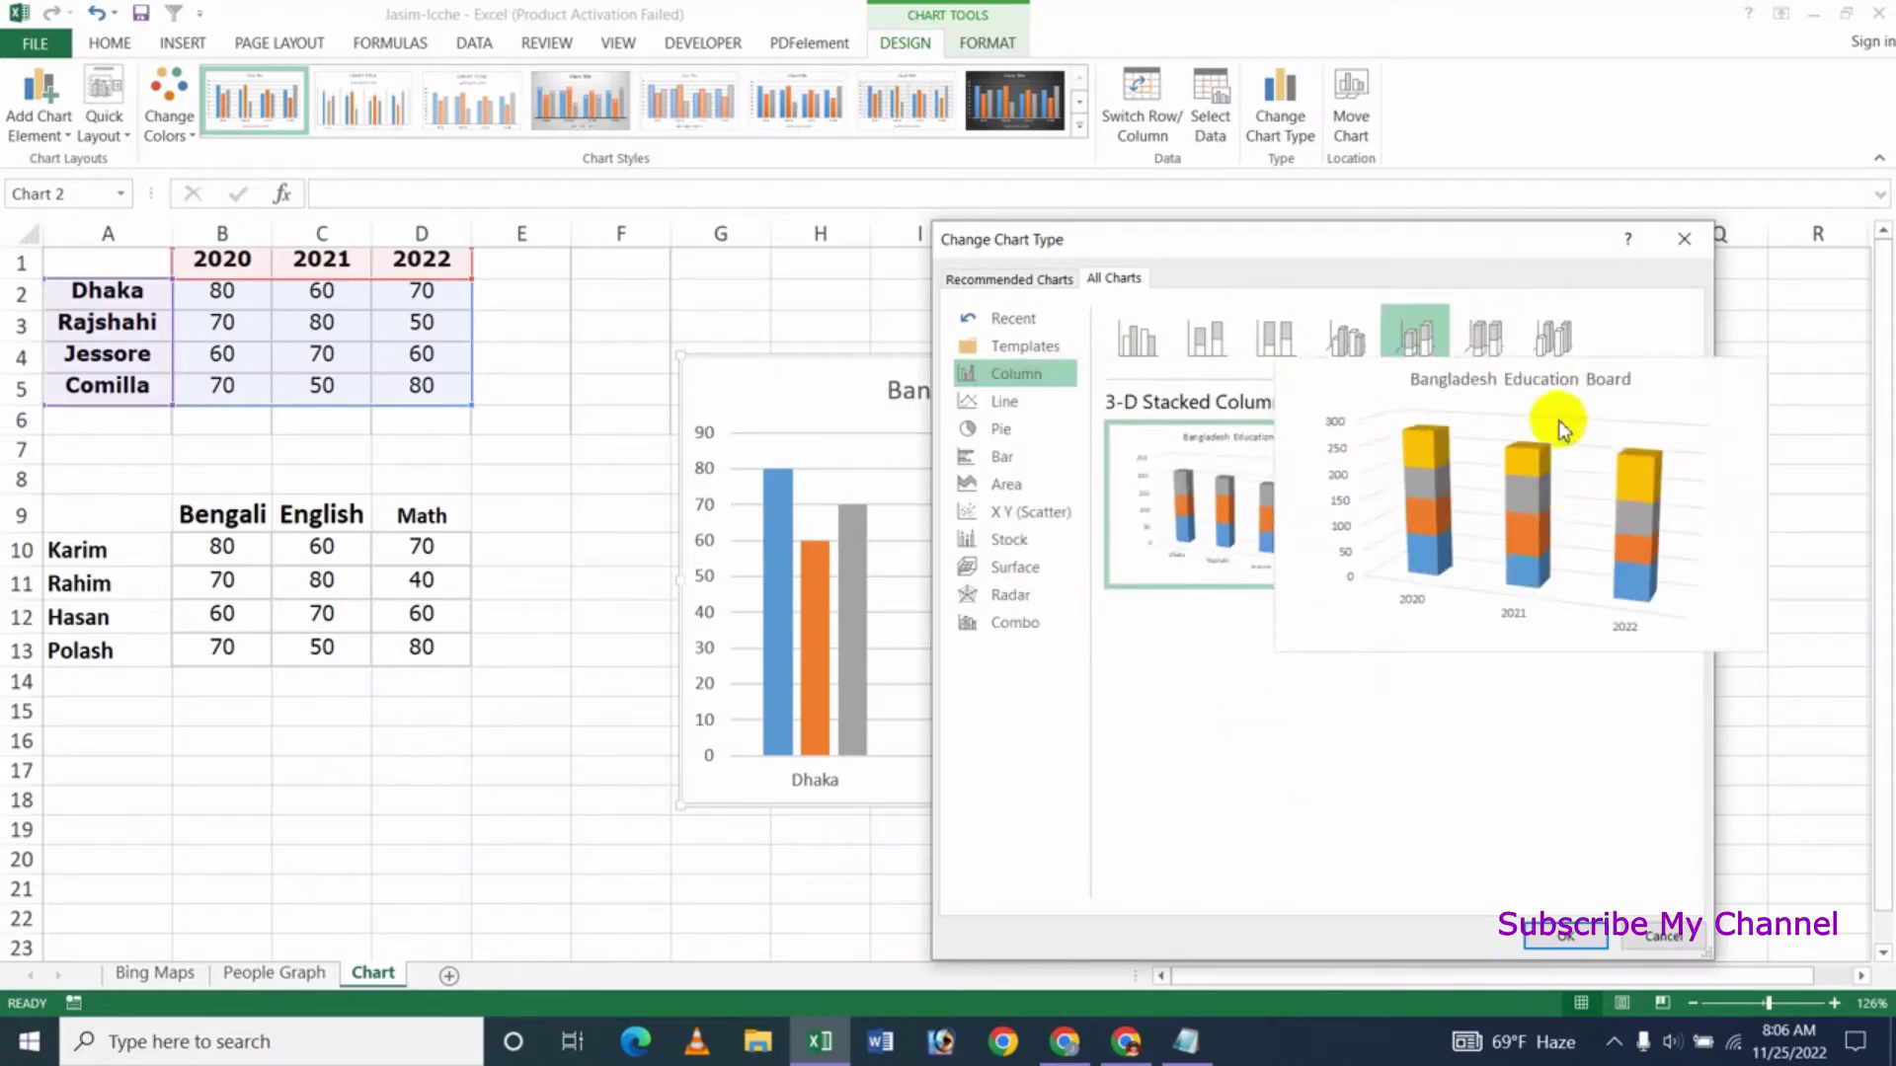
pyautogui.click(1558, 340)
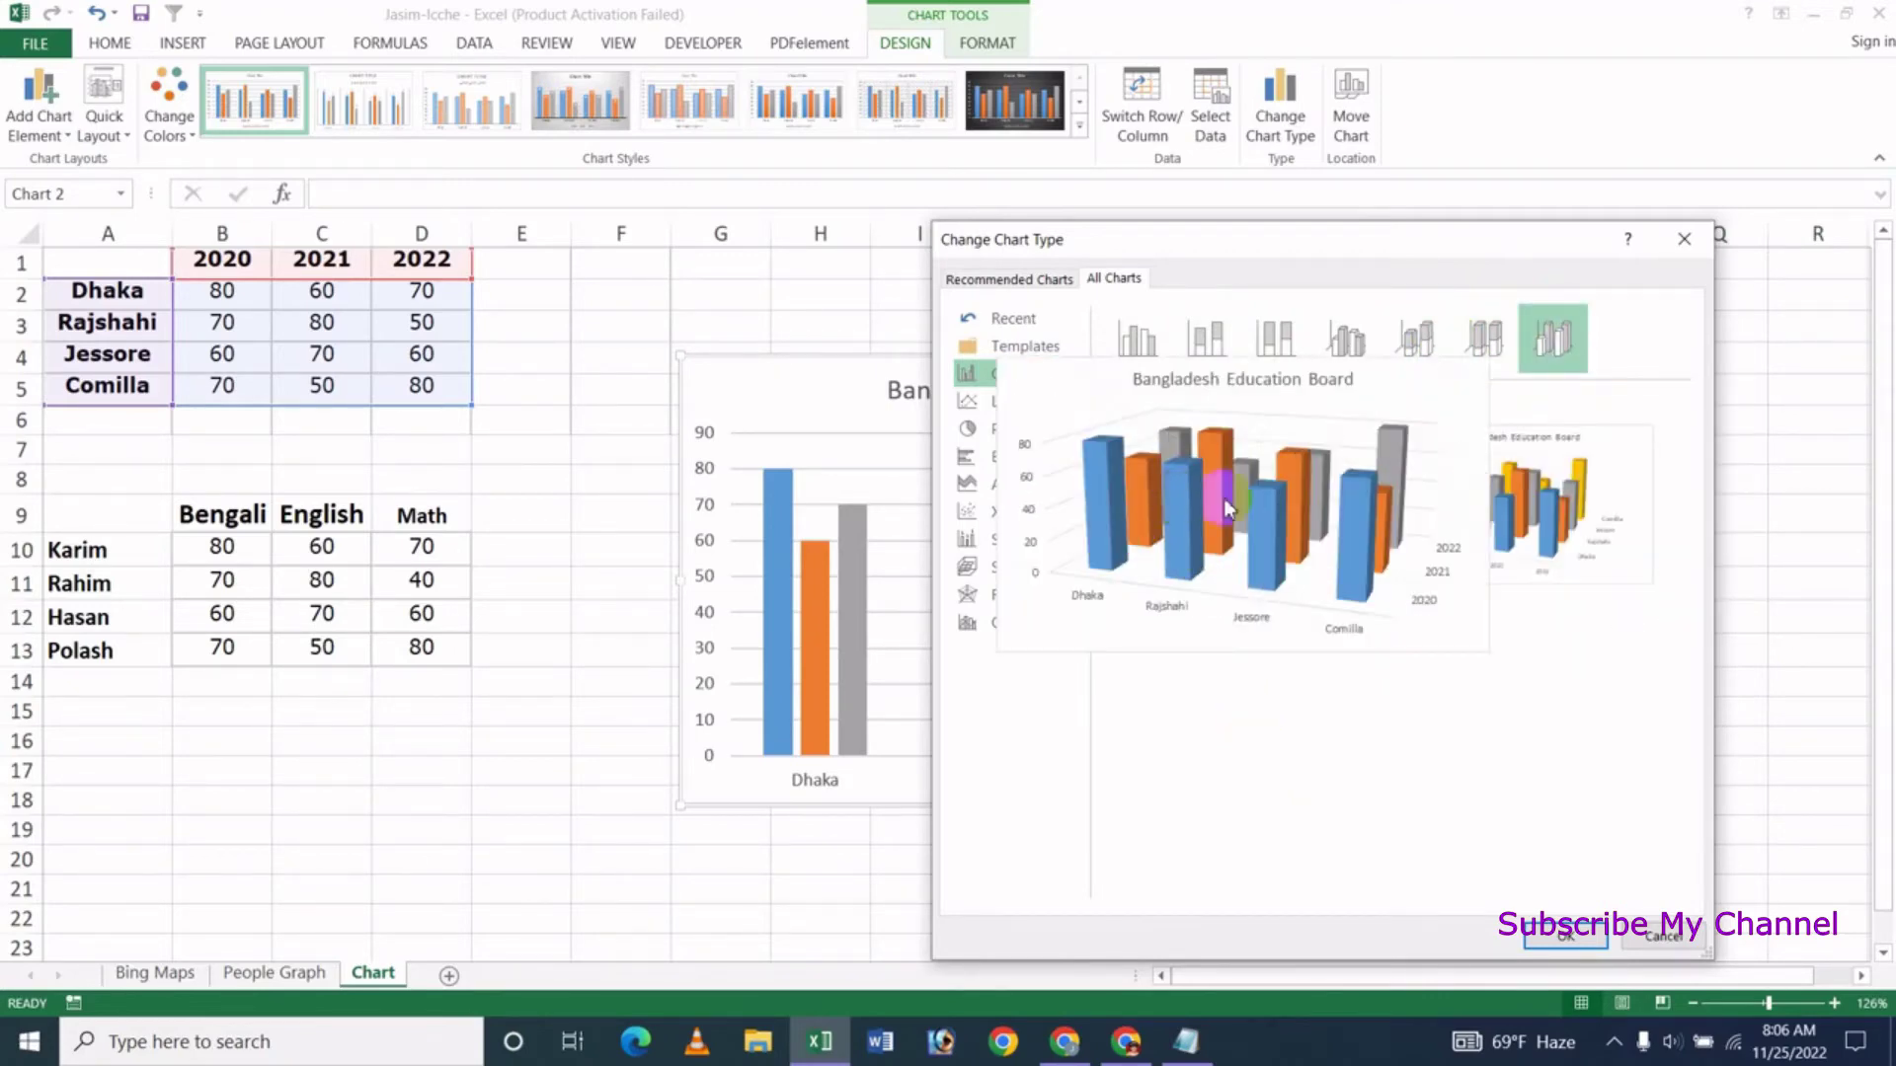
pyautogui.click(1541, 935)
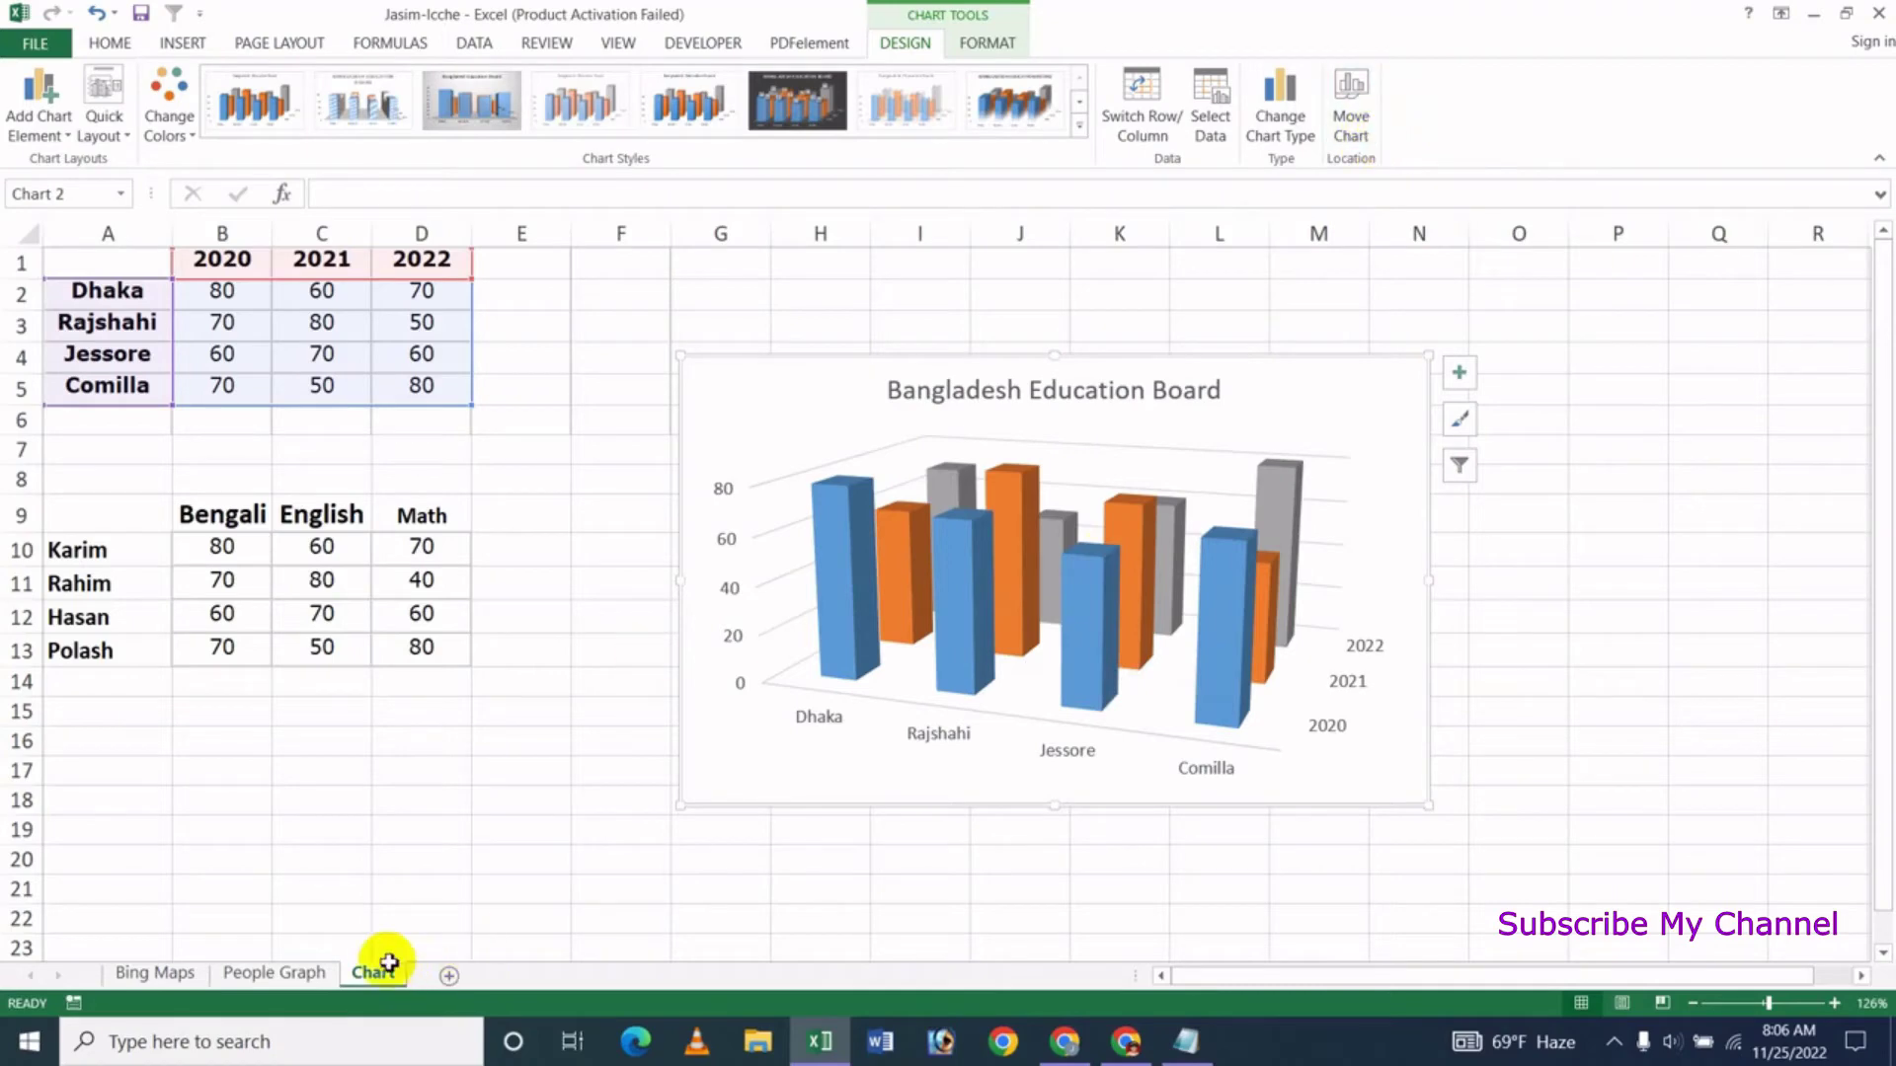
# Cancel the Move Chart dialog and show the COLOR palettes under Chart Styles
pyautogui.click(1353, 120)
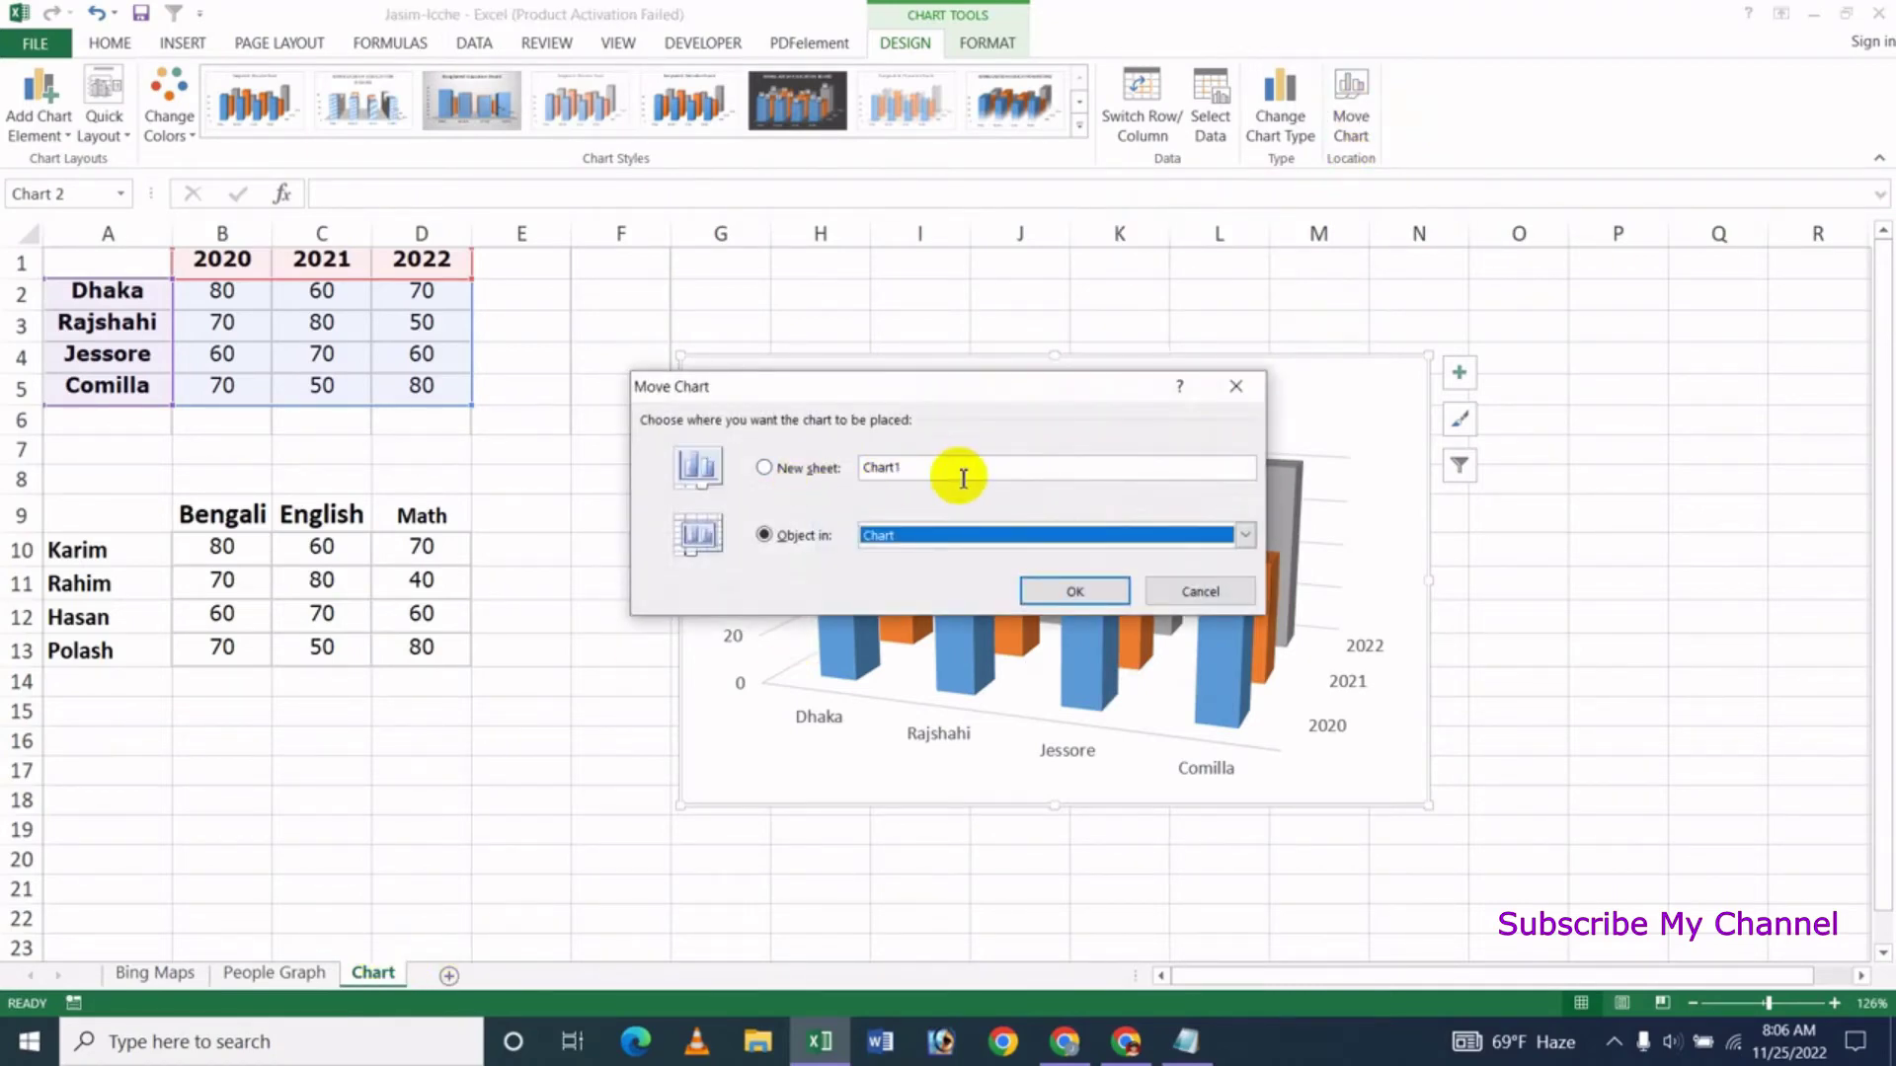
pyautogui.click(1201, 592)
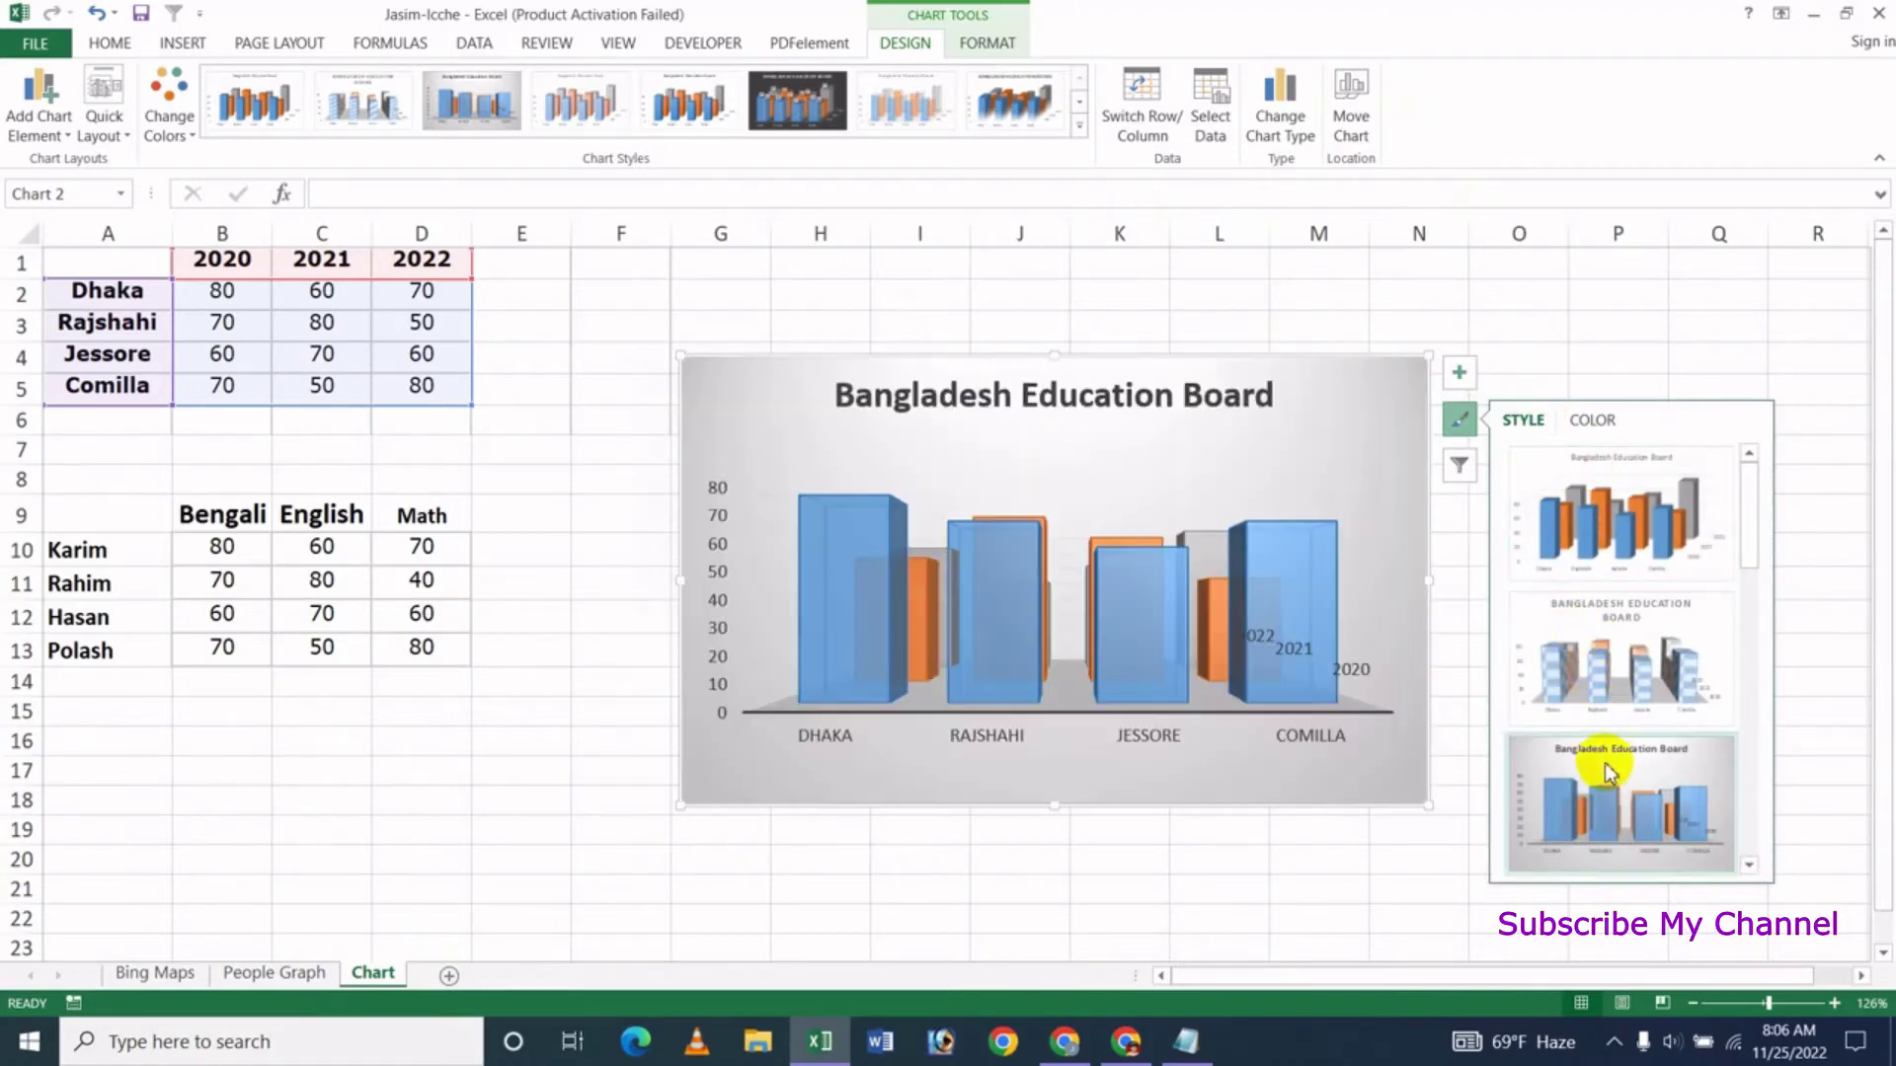
pyautogui.scroll(-3, 1742, 525)
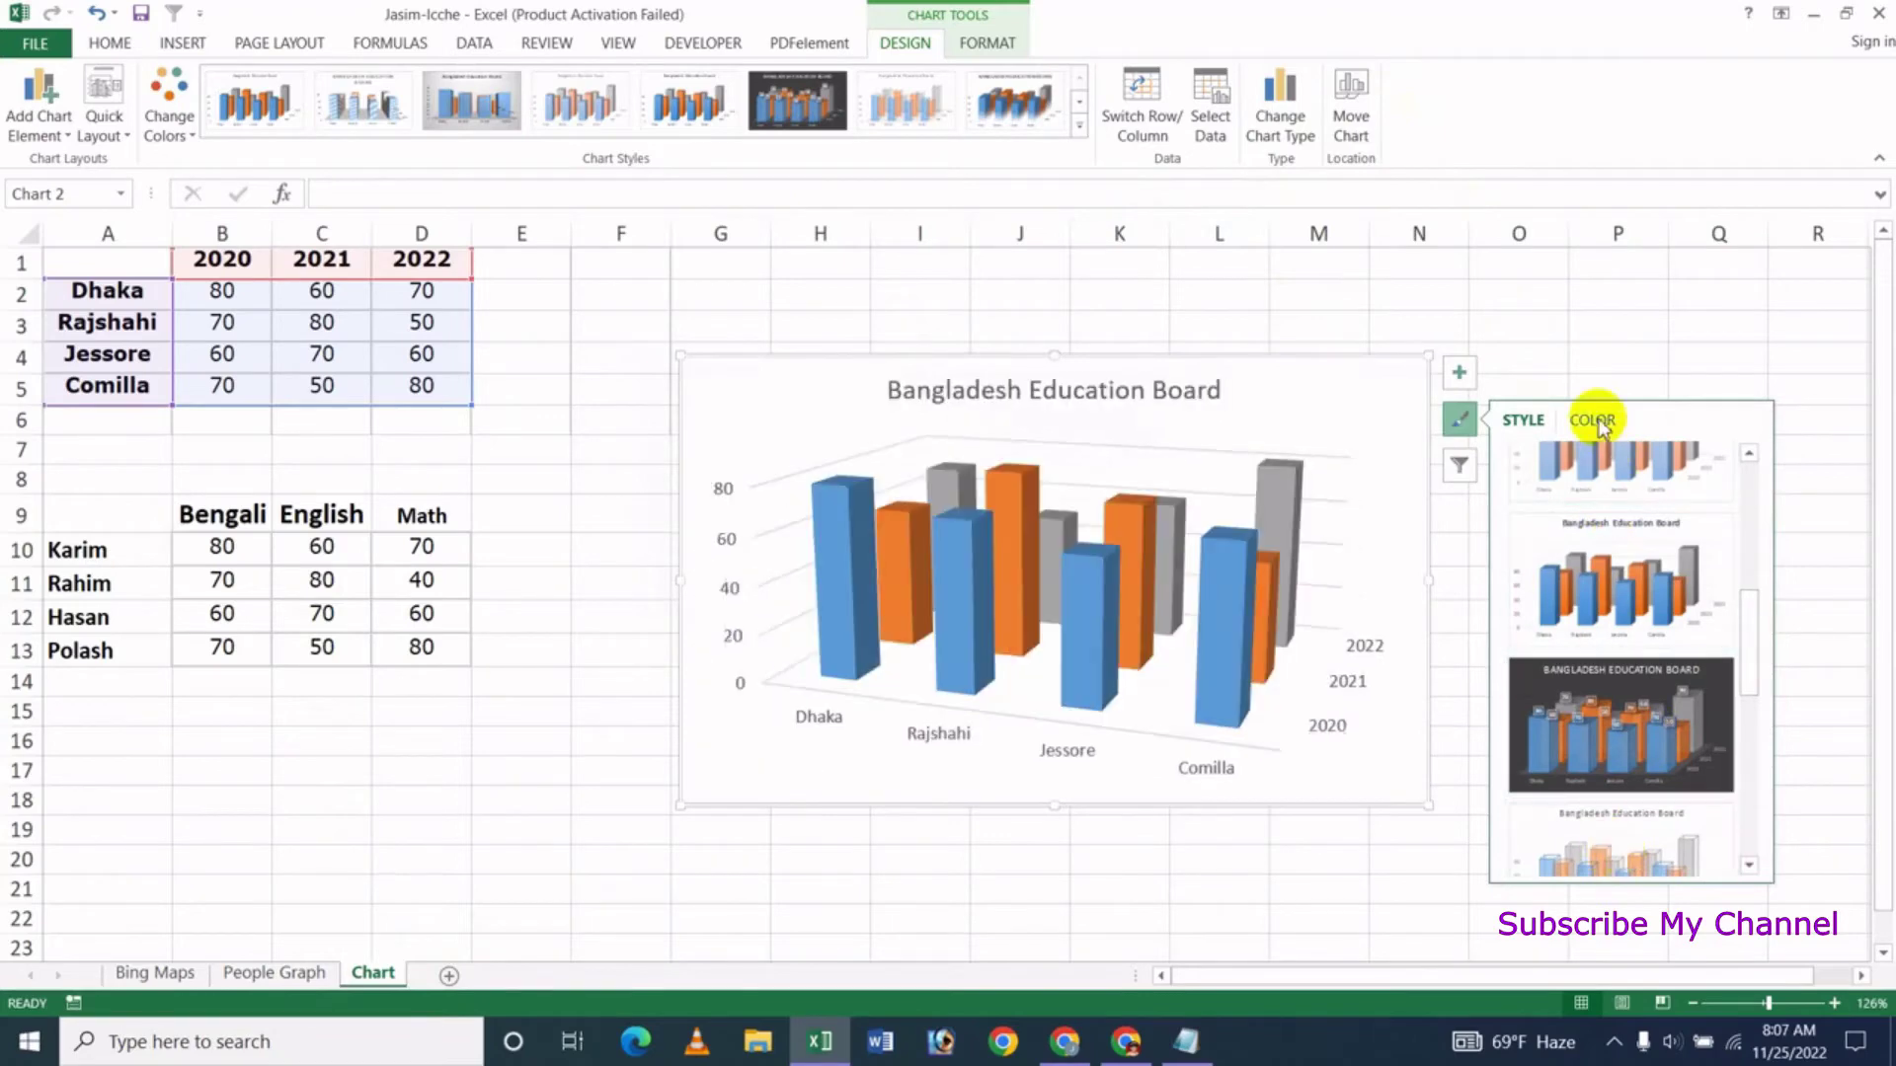
pyautogui.click(1592, 419)
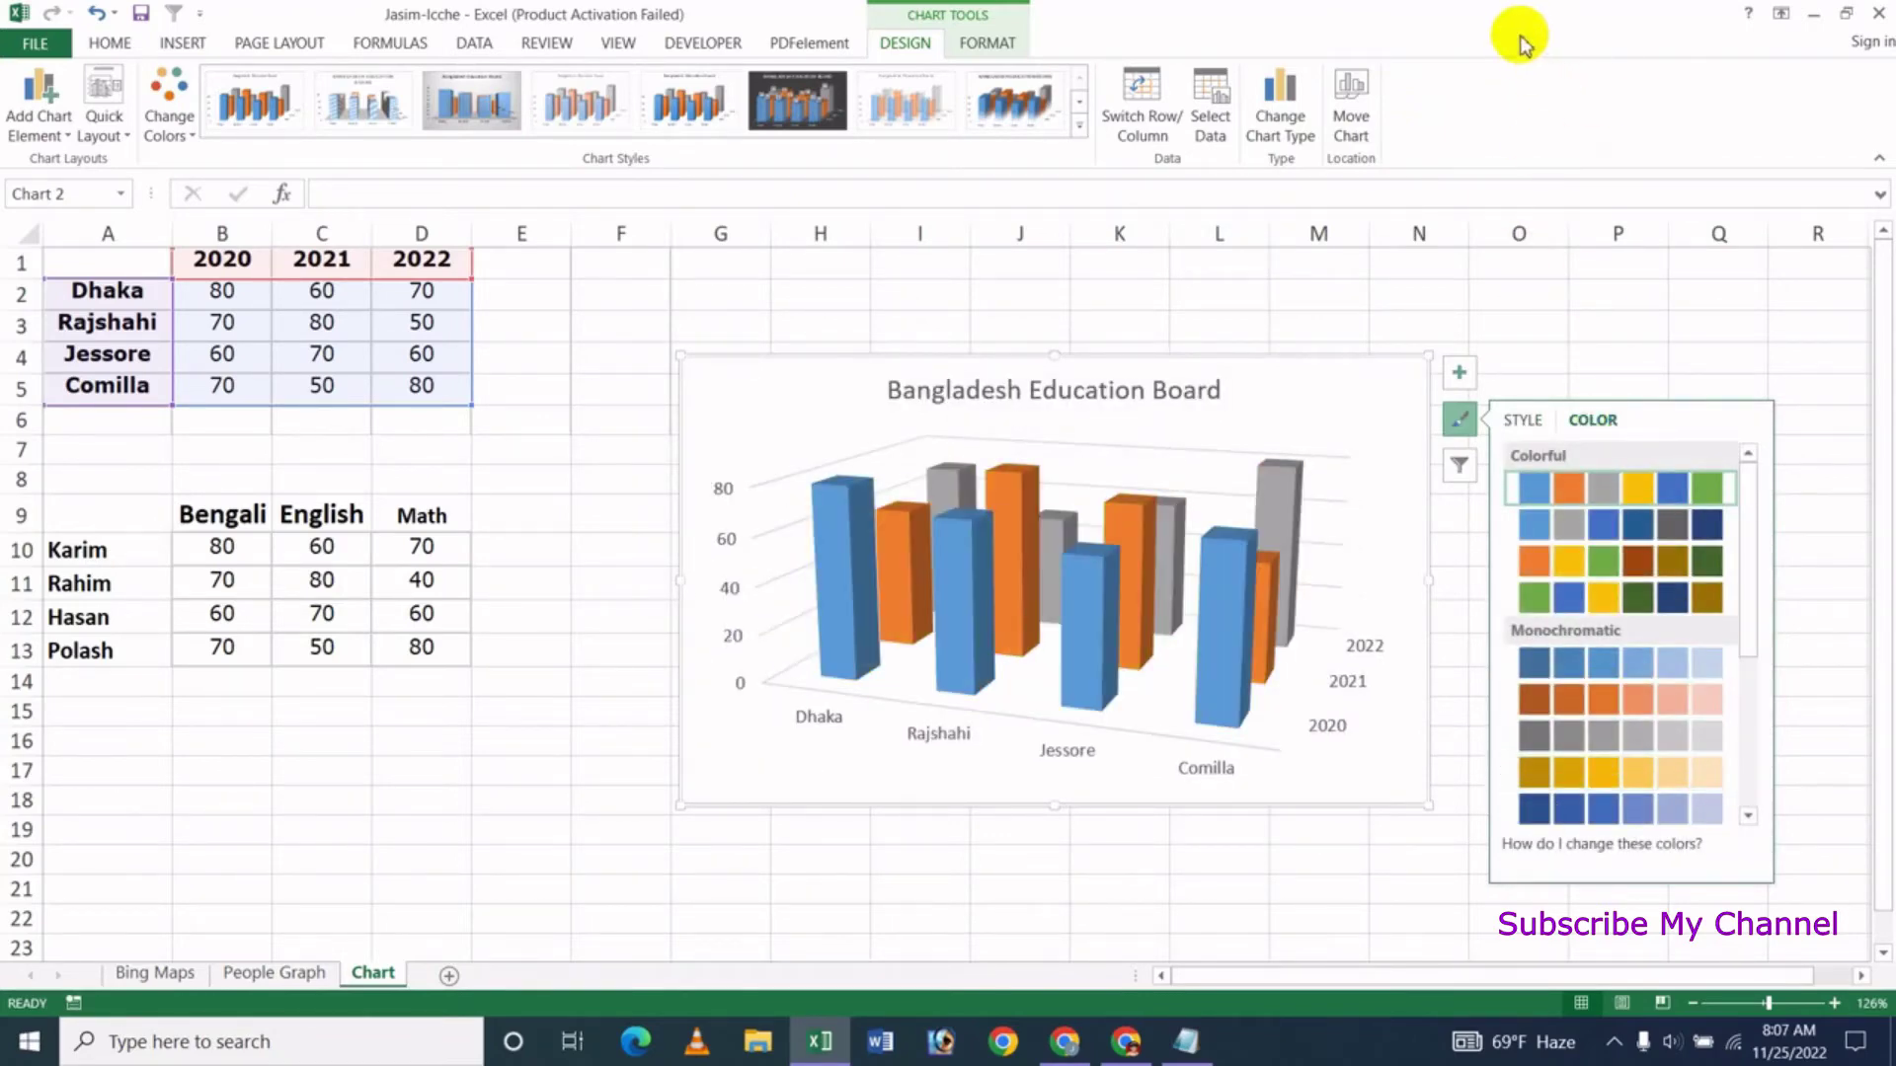
# Filter the chart to 2022 Jessore and Comilla bars, then restore all years and cities
pyautogui.click(1459, 466)
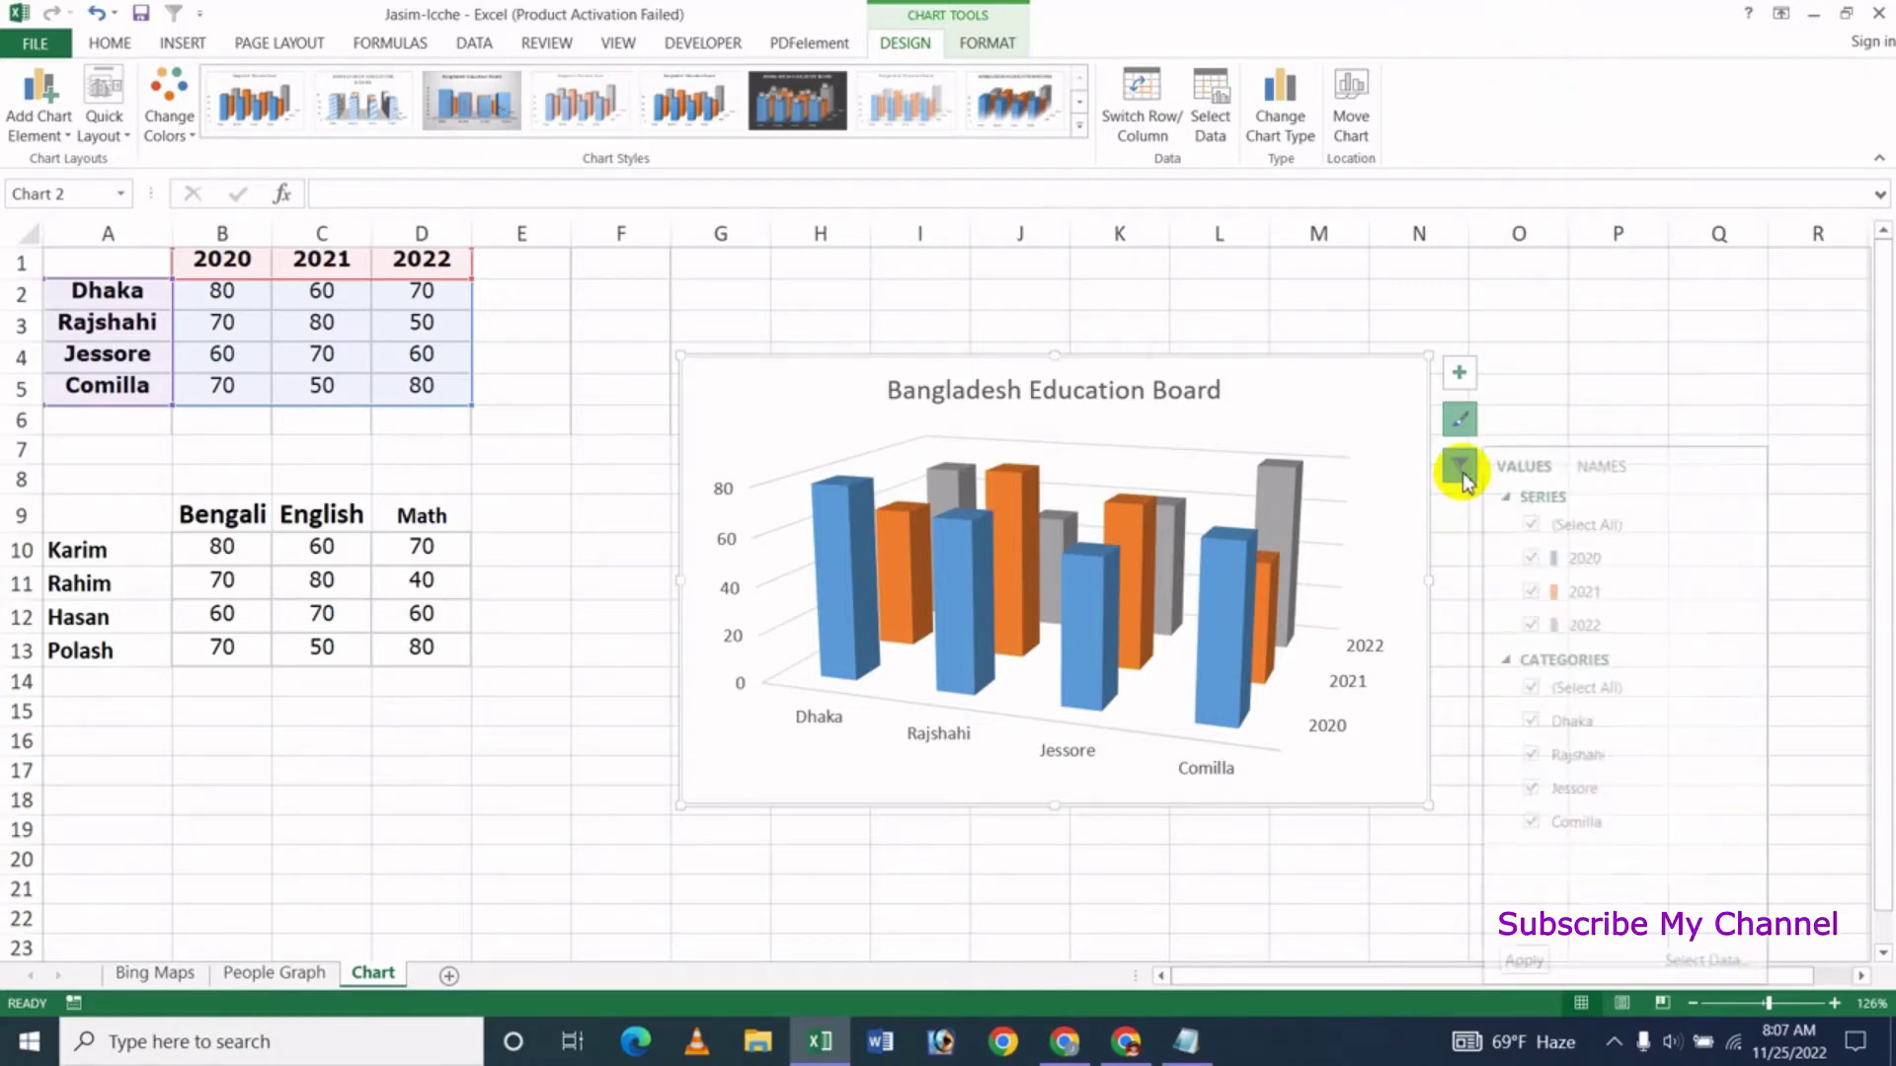
pyautogui.click(1536, 559)
pyautogui.click(1537, 592)
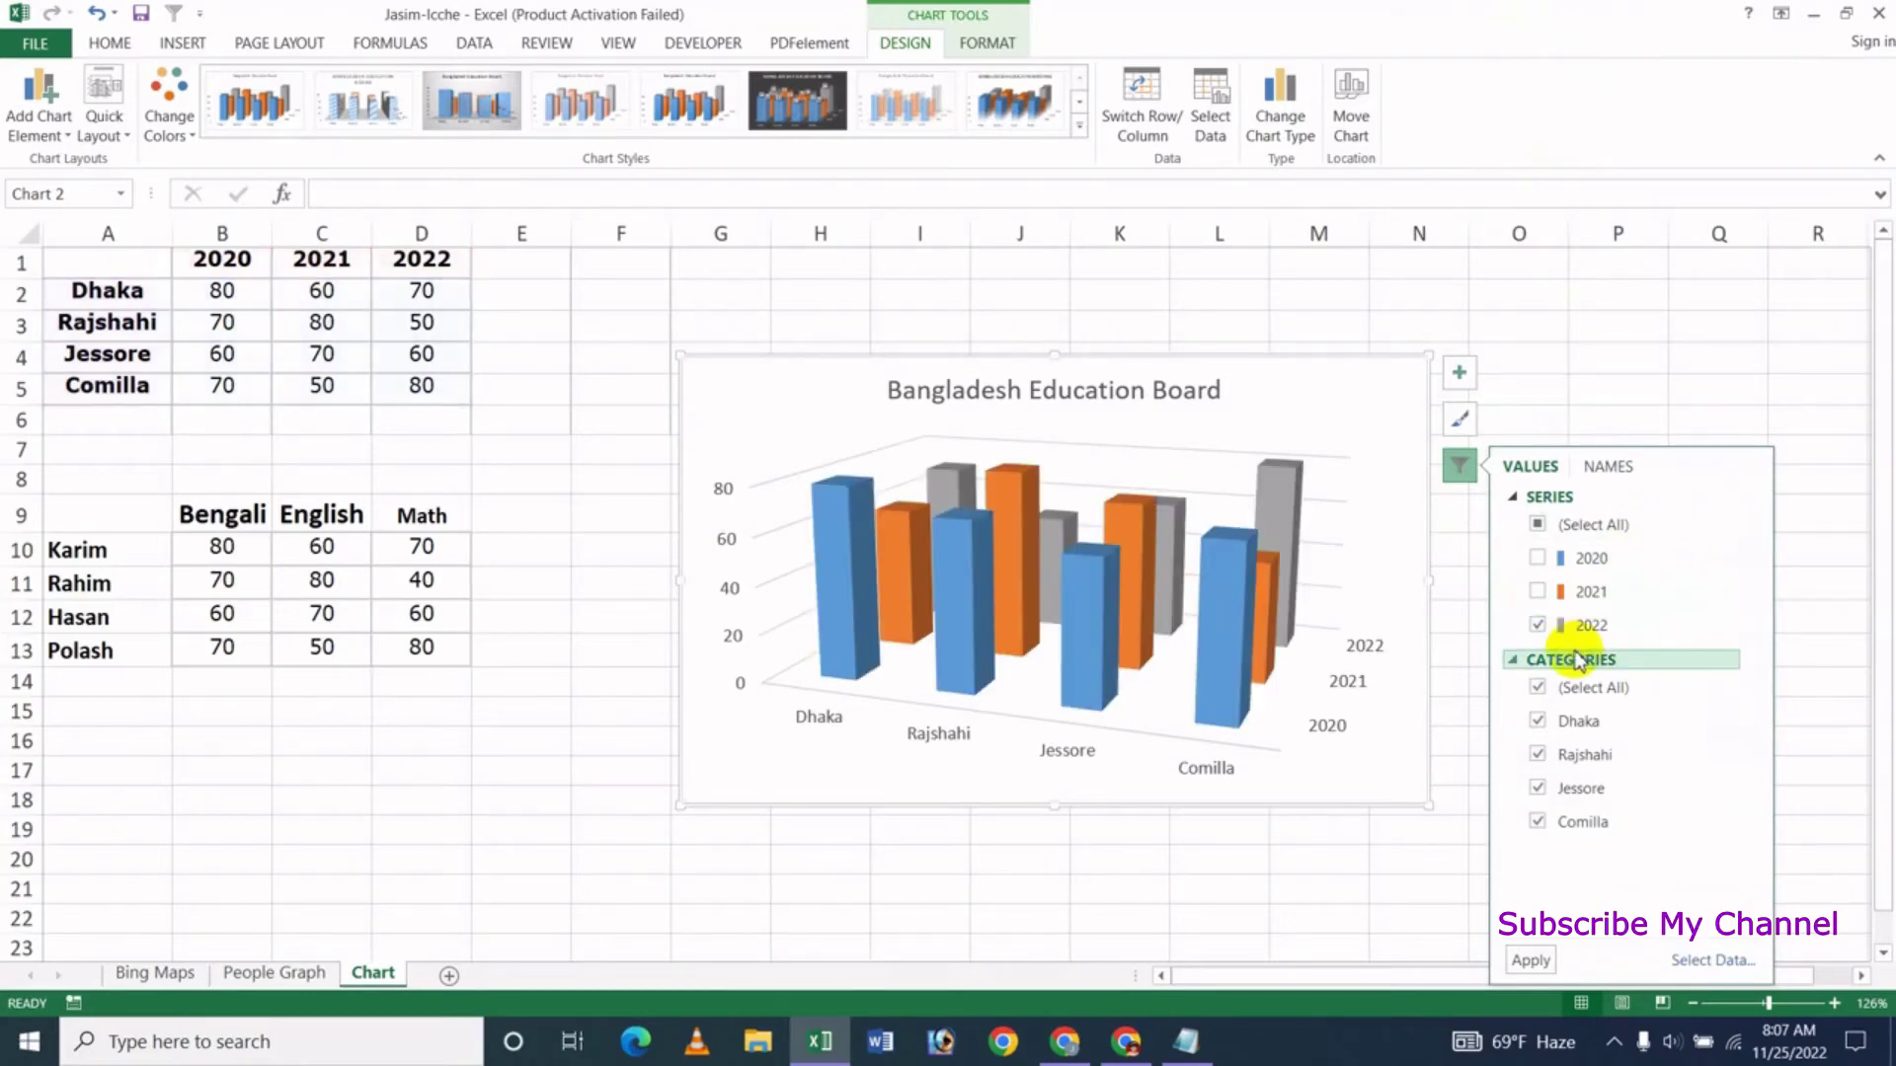
pyautogui.click(1538, 755)
pyautogui.click(1538, 724)
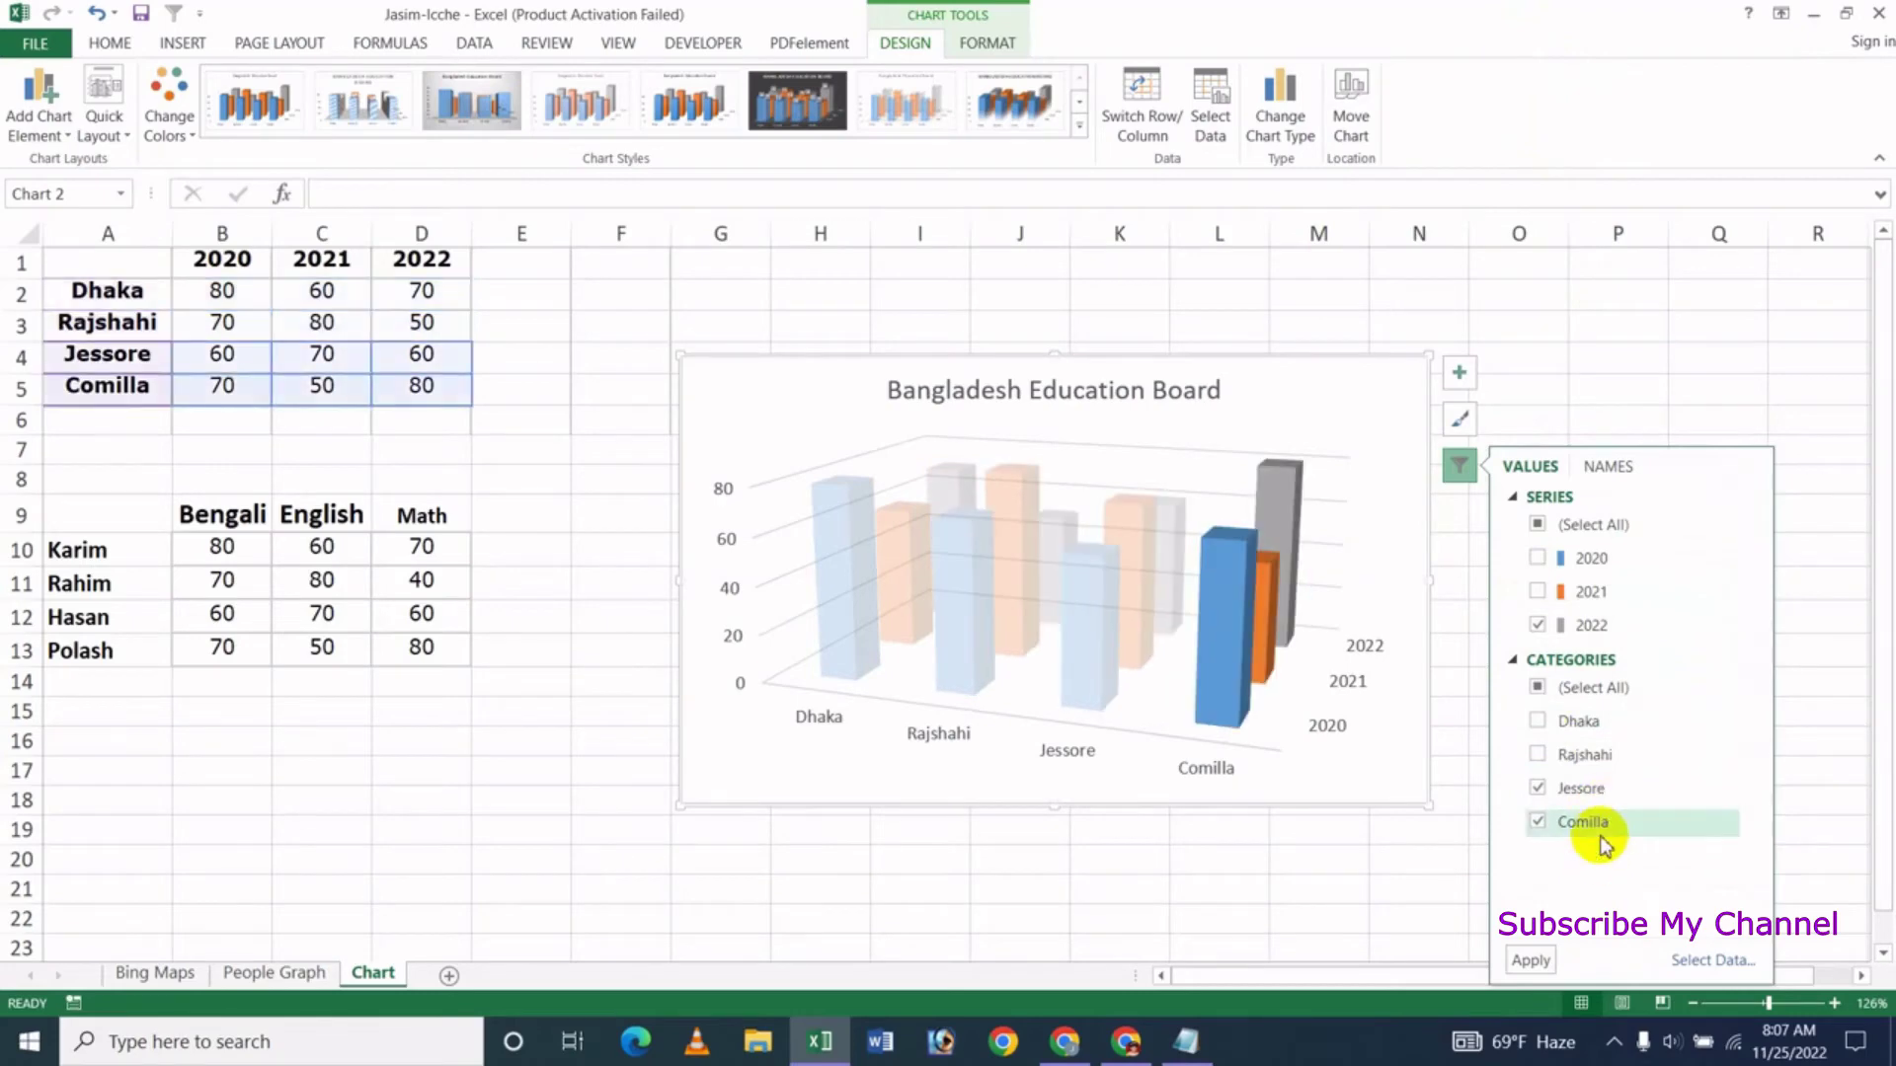
pyautogui.click(1533, 956)
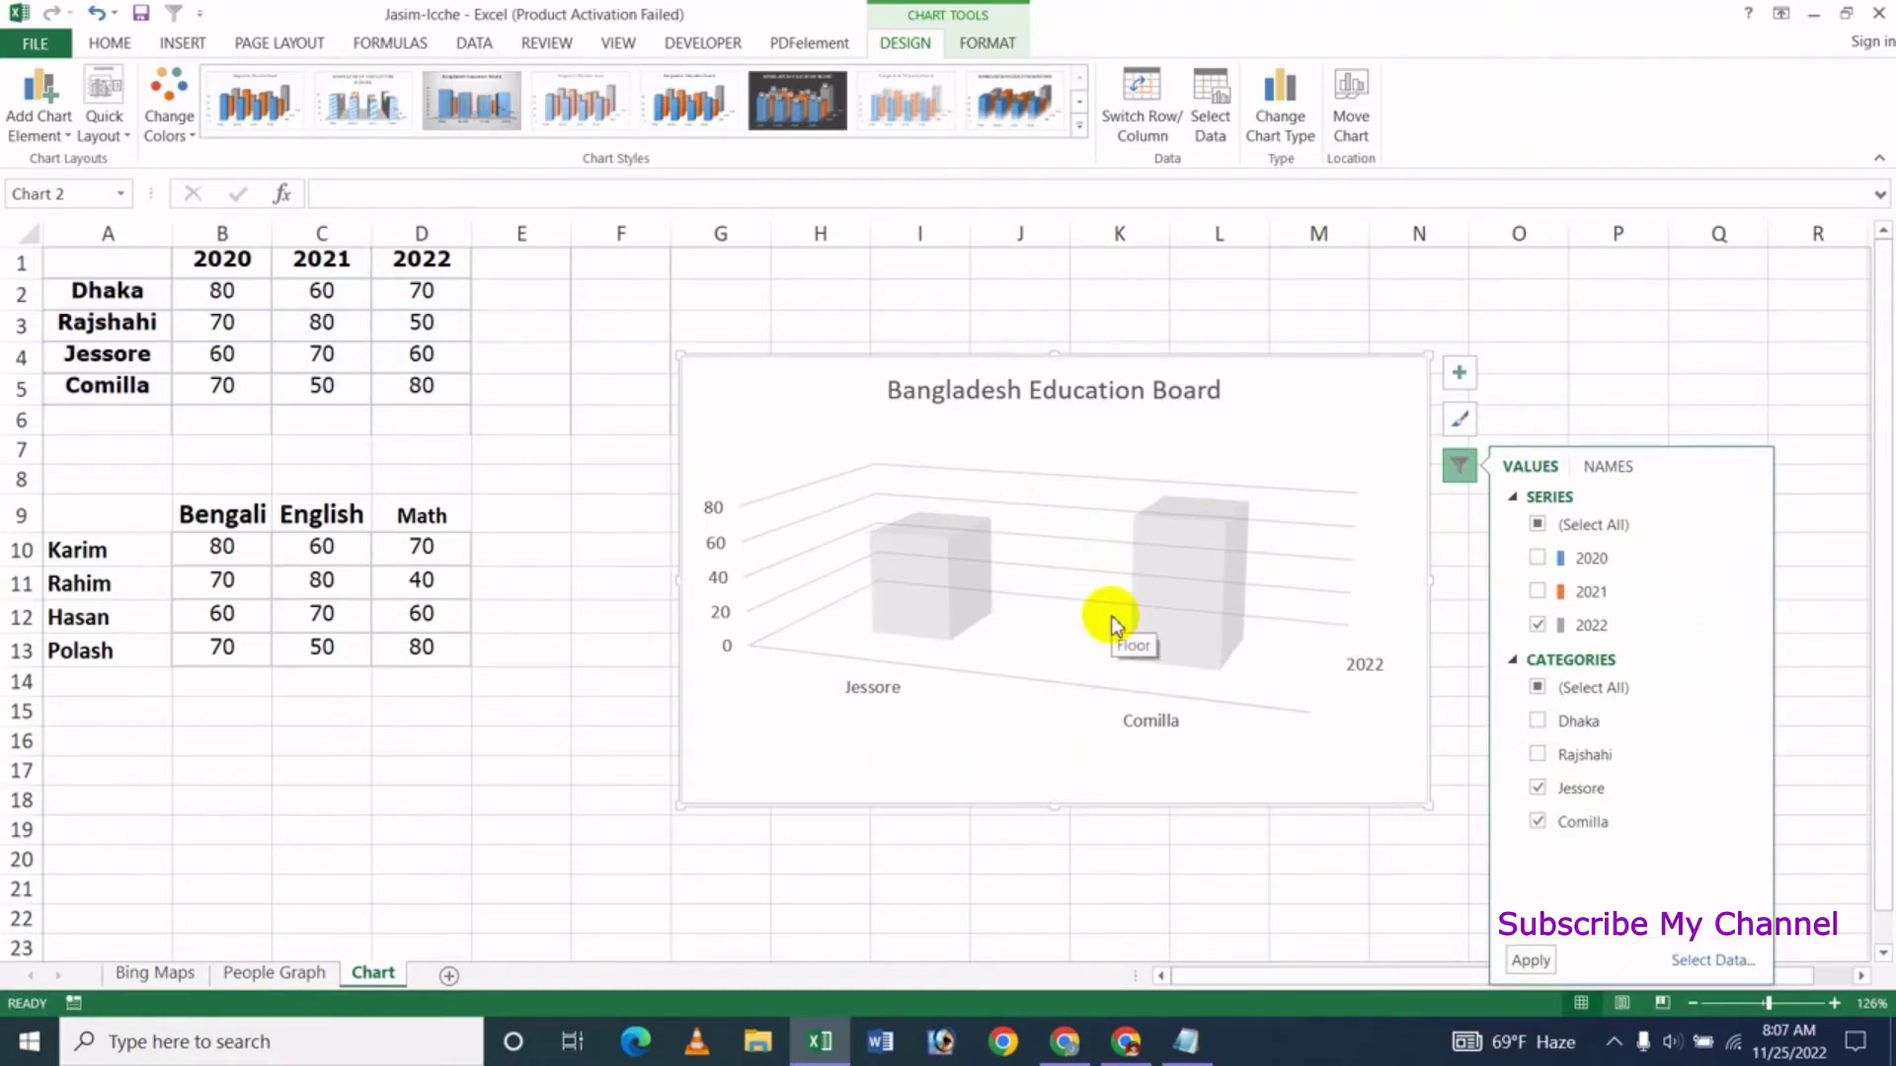
pyautogui.click(1538, 524)
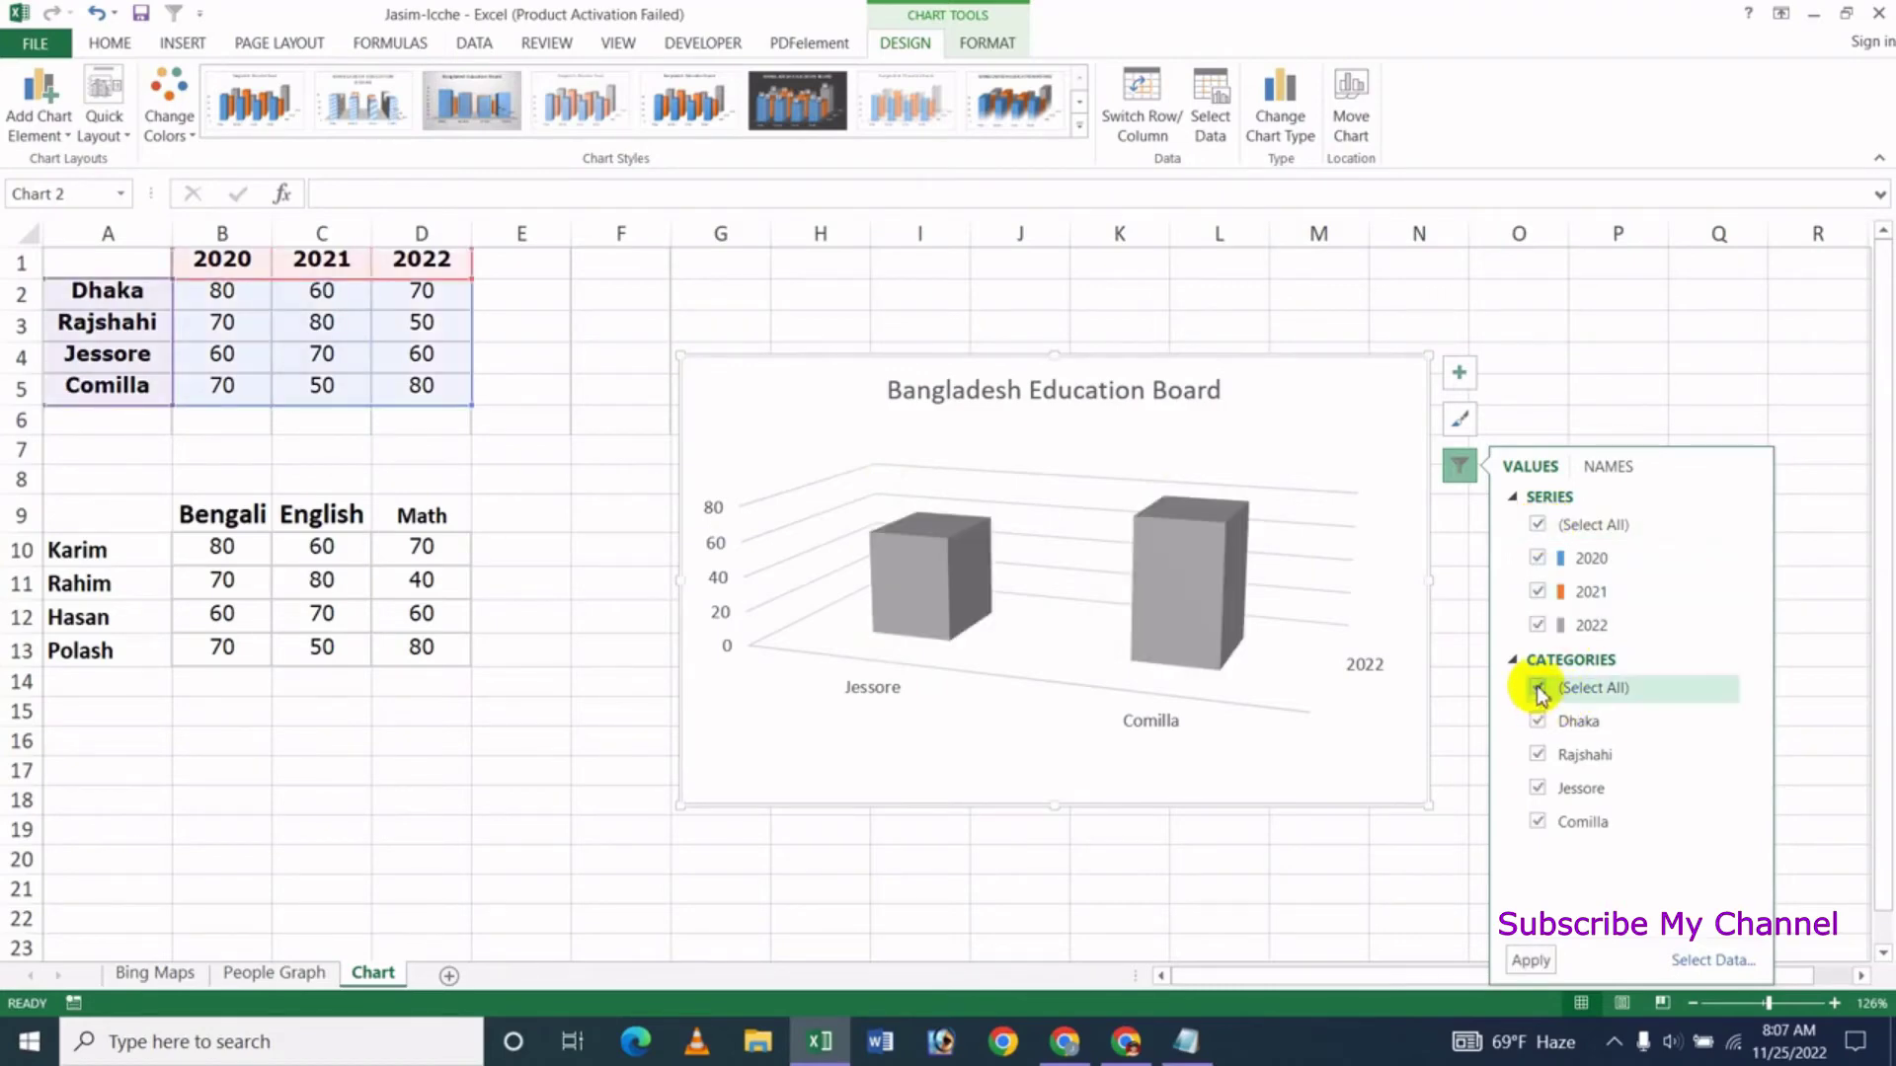
pyautogui.click(1530, 960)
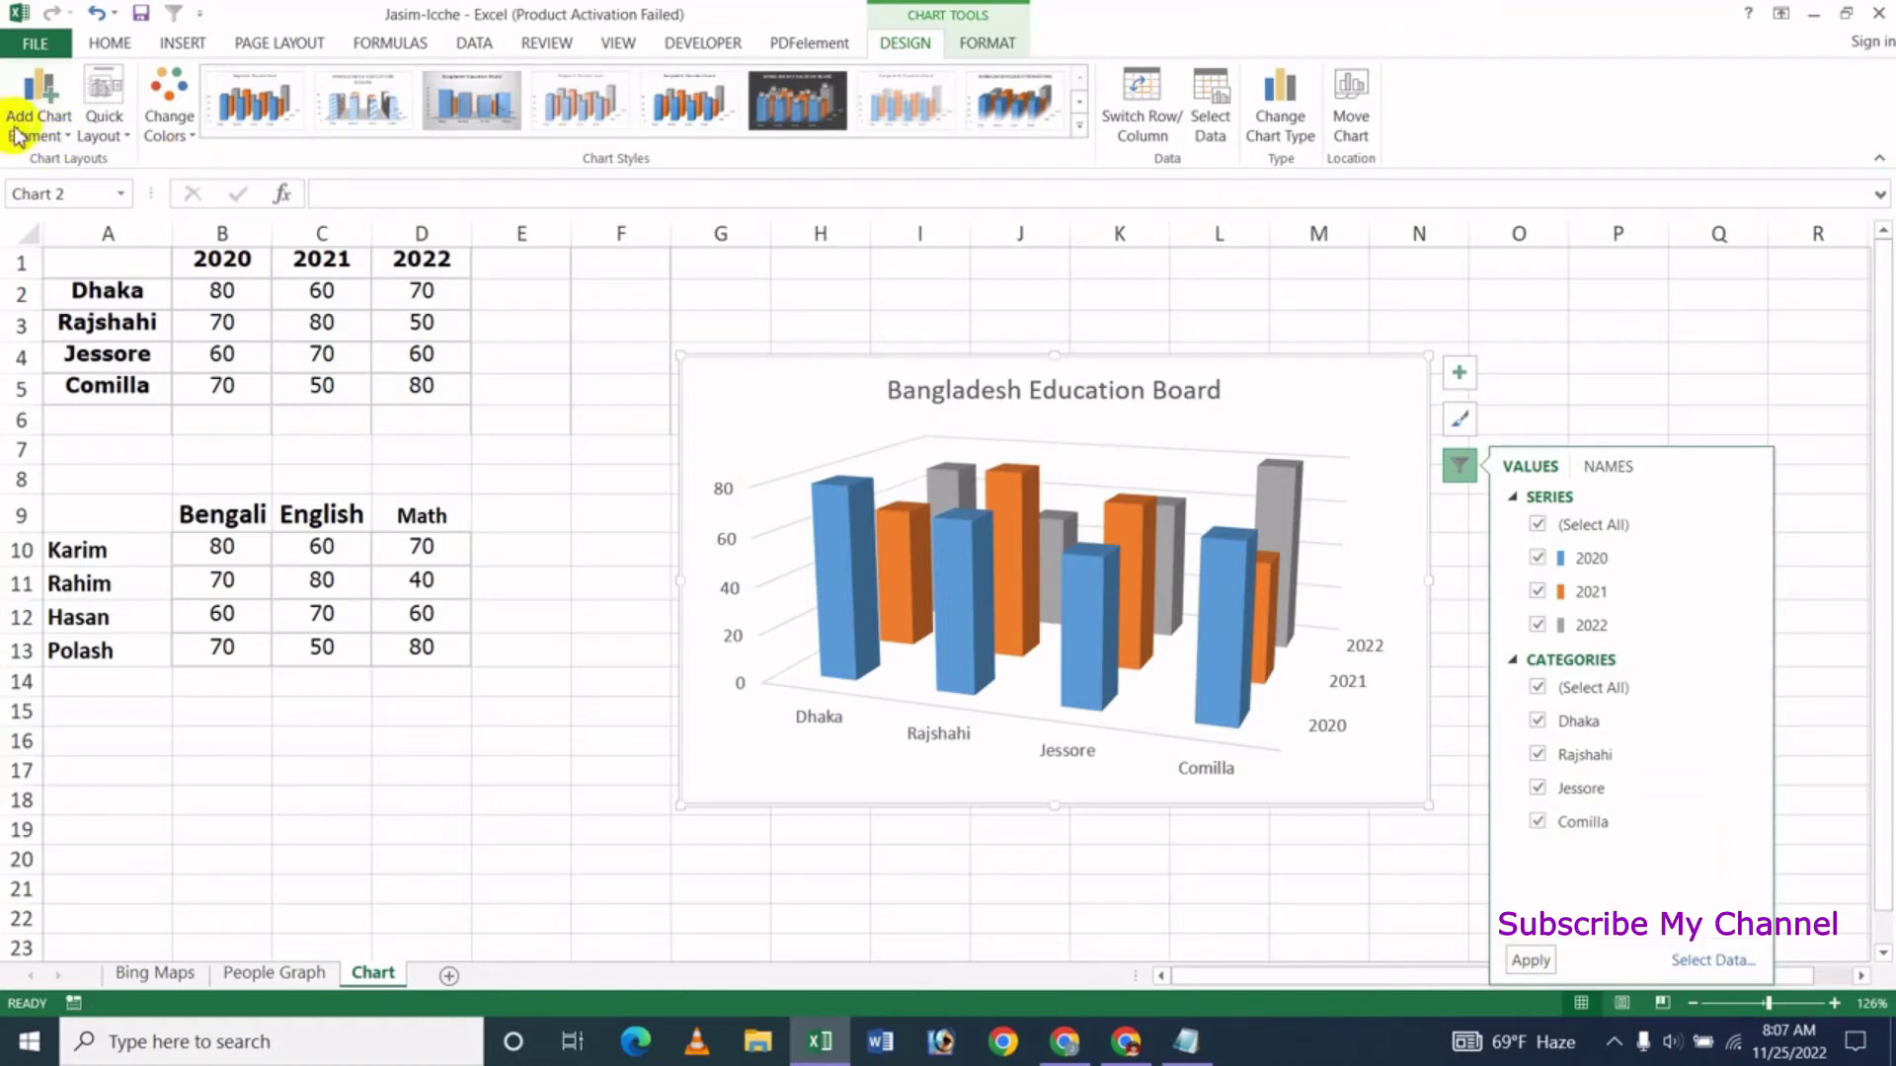
# On the FORMAT tab, select Series "2020" from the Chart Elements list
pyautogui.click(979, 44)
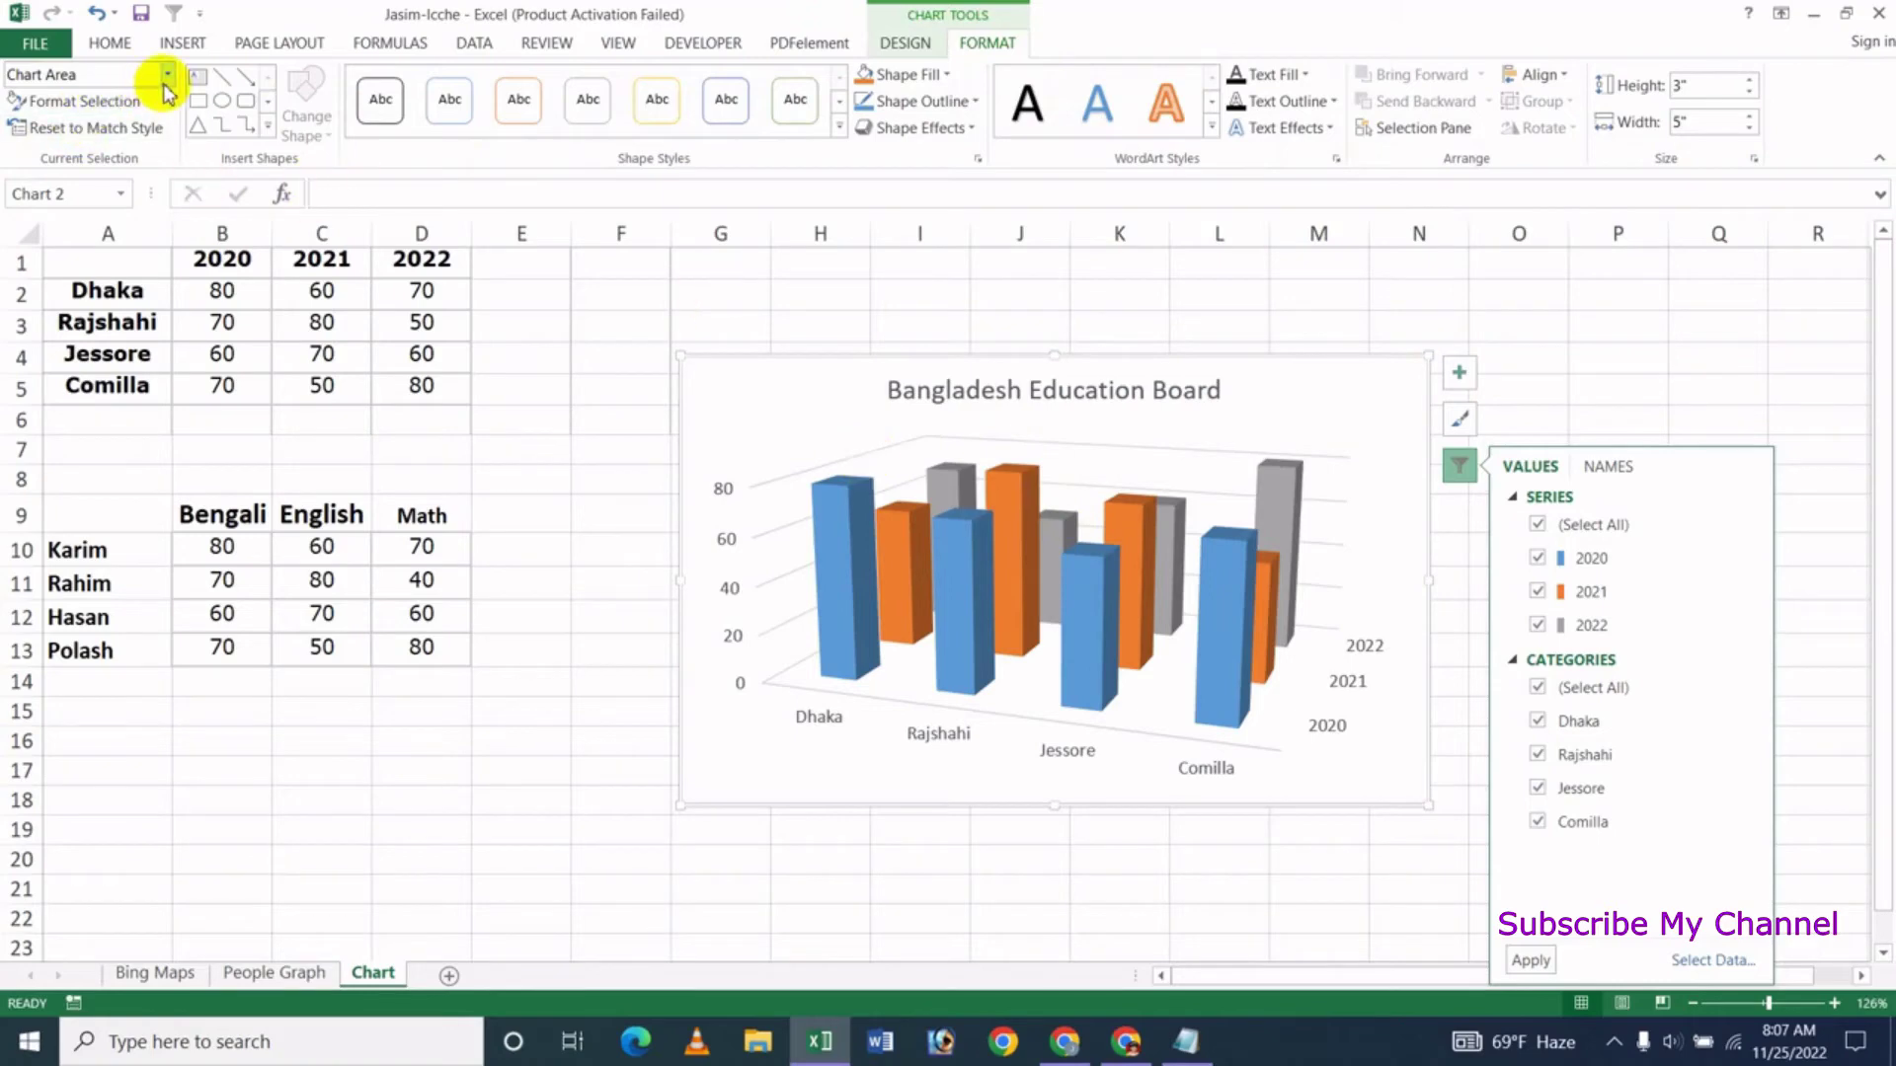
pyautogui.click(168, 76)
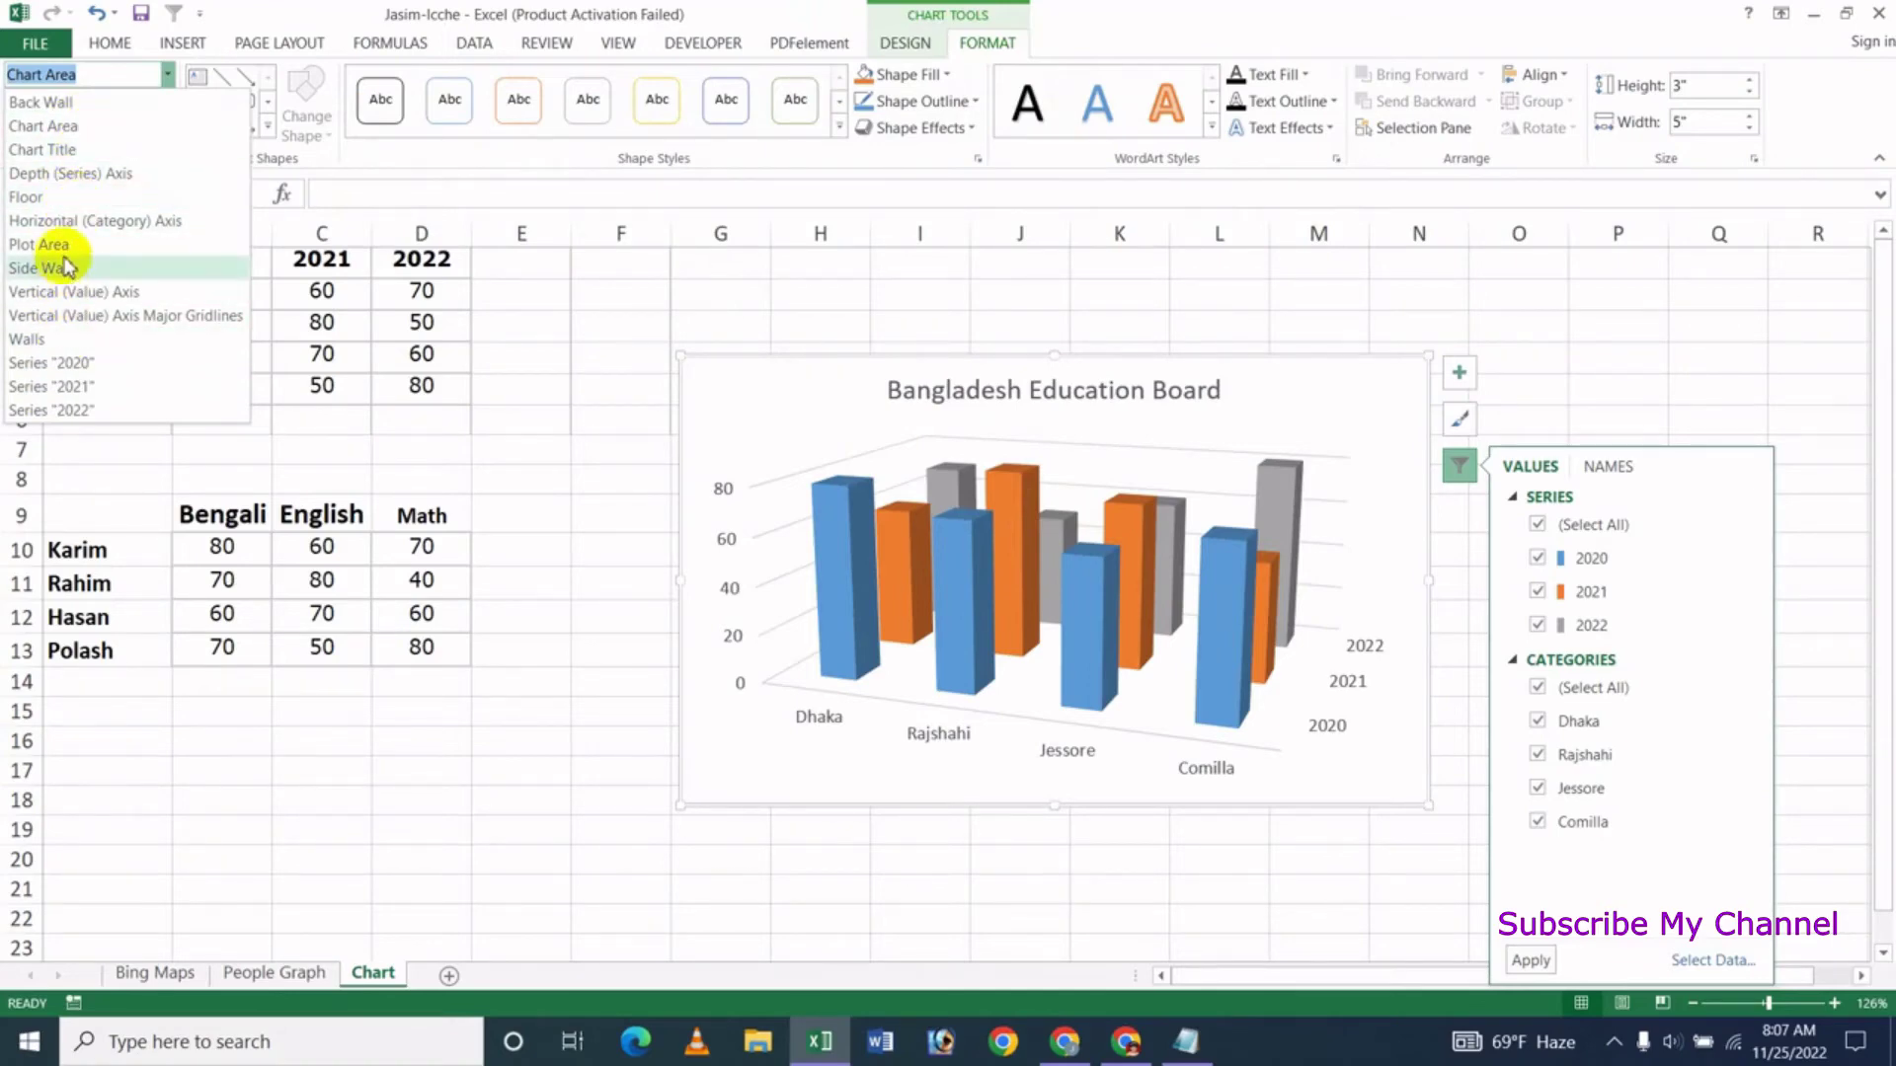
pyautogui.click(93, 153)
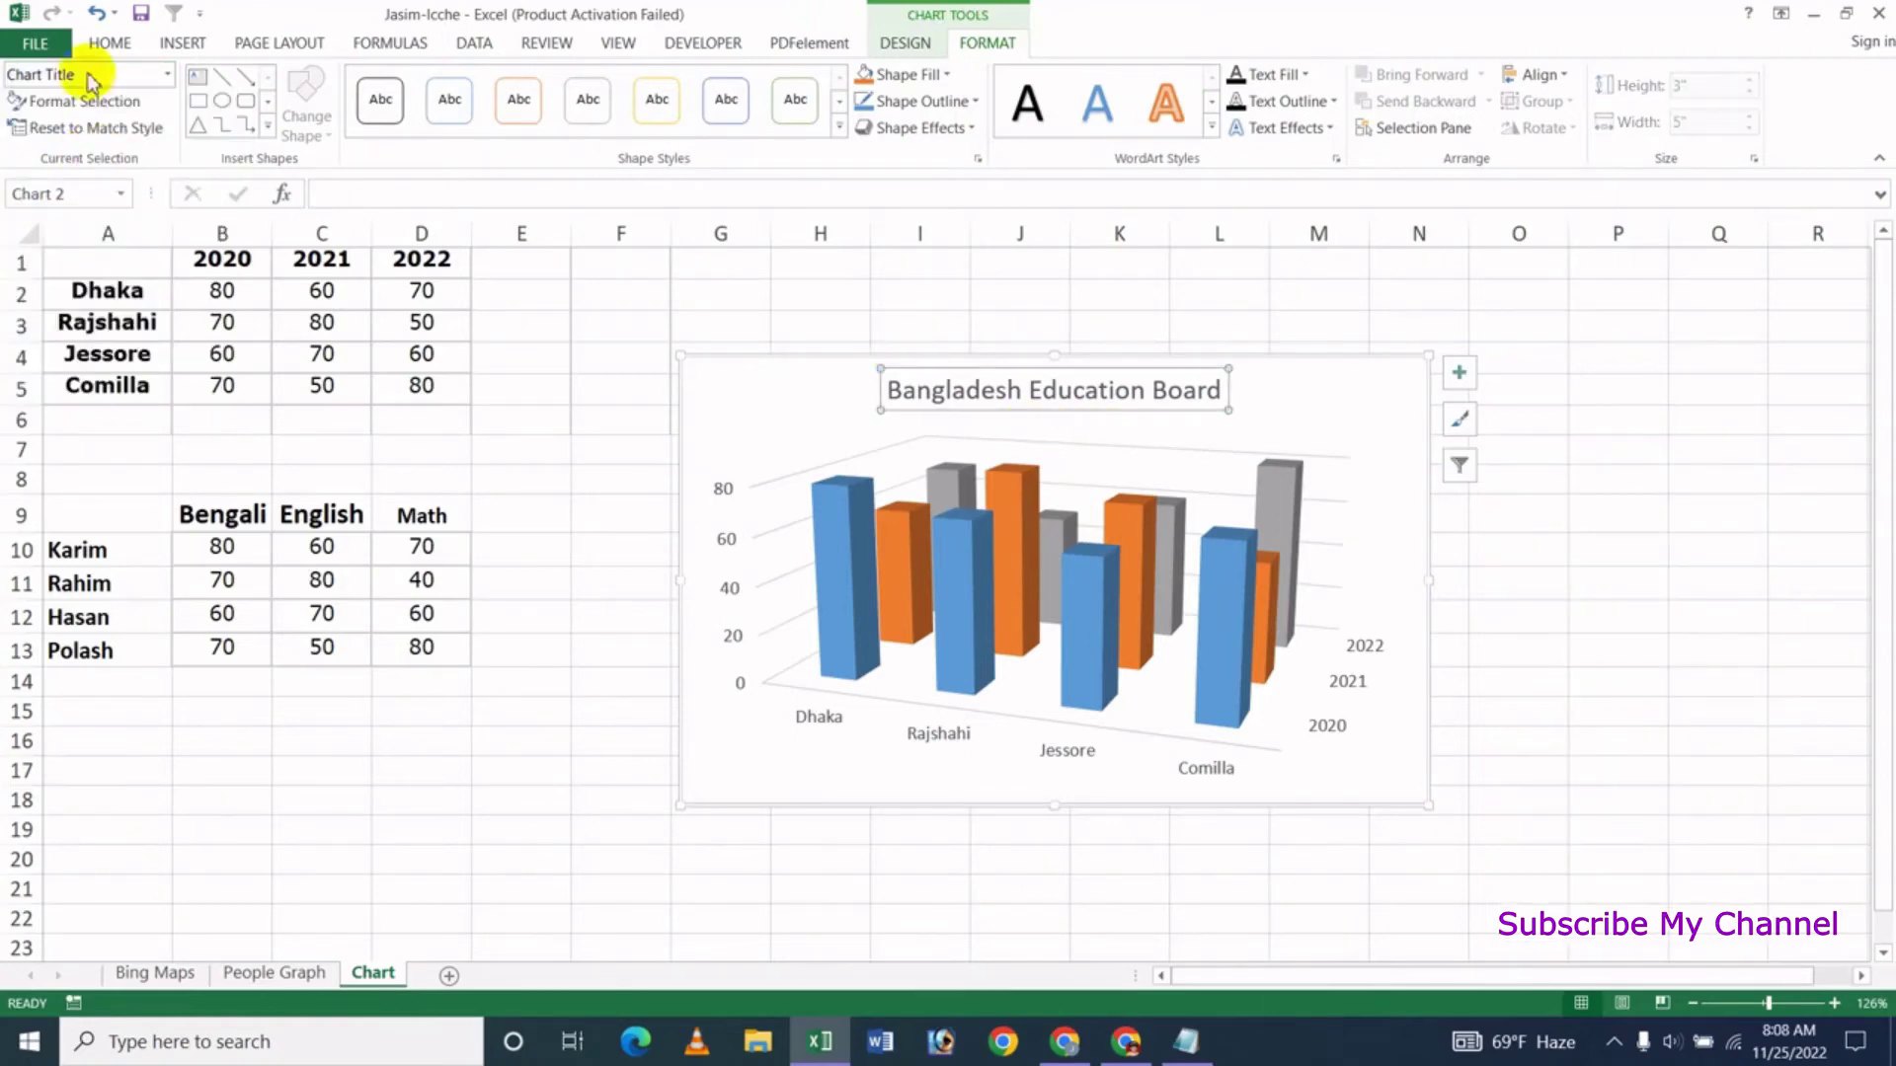
pyautogui.click(169, 76)
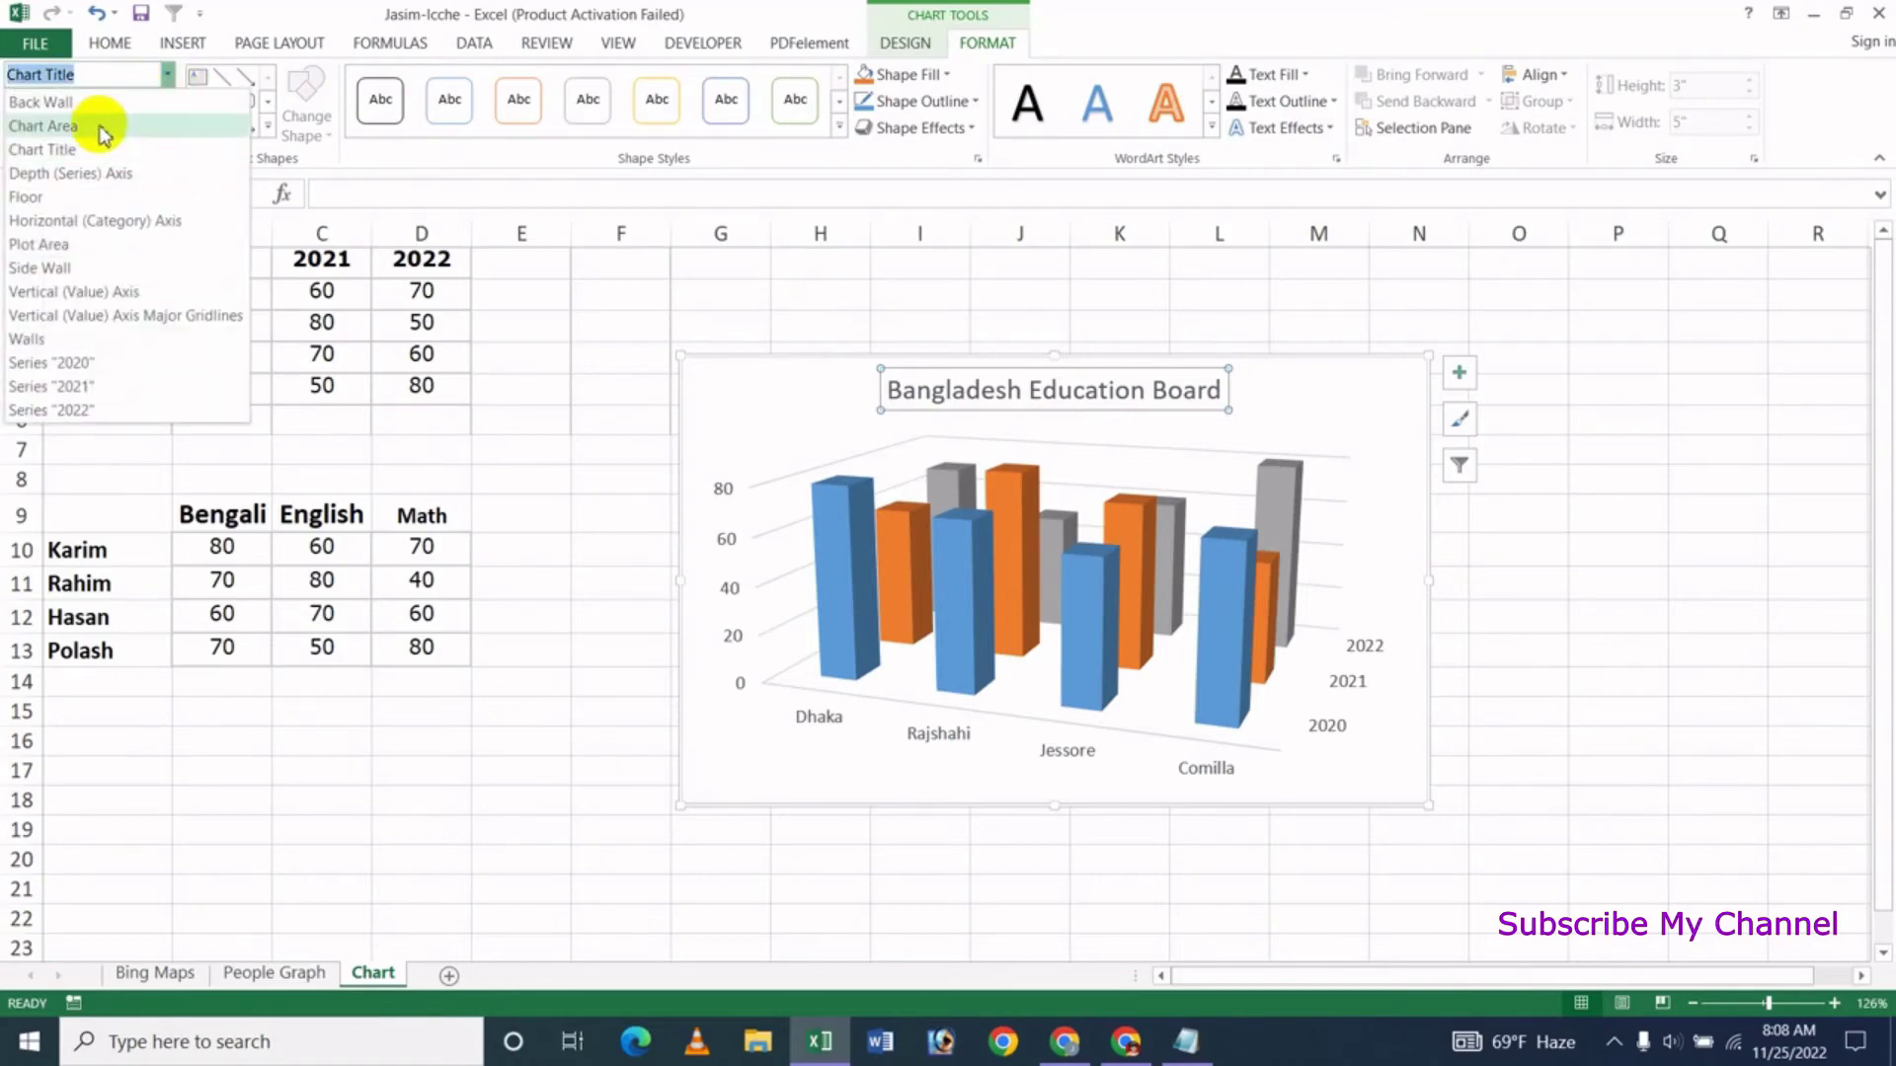
pyautogui.click(88, 364)
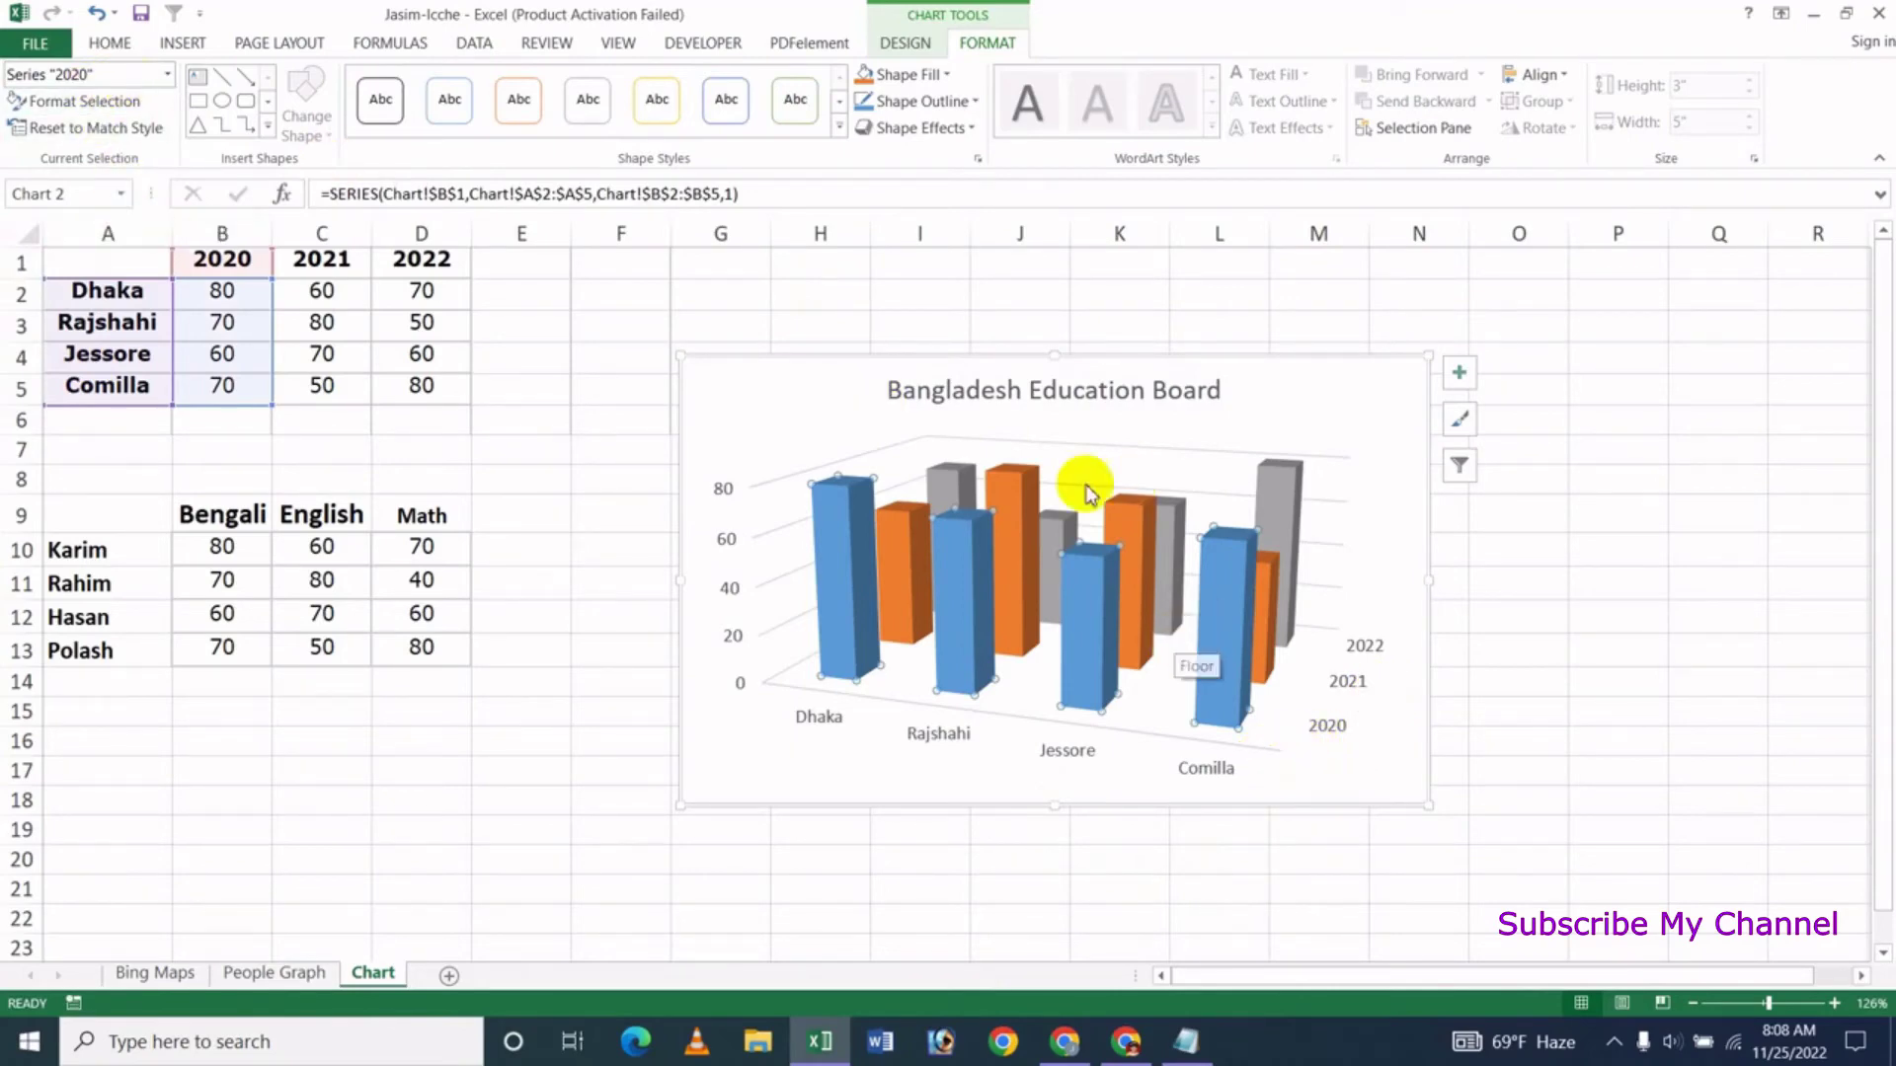
# Make the 2020 columns Full Pyramid shapes with a drop shadow and radial blue gradient
pyautogui.click(87, 102)
pyautogui.click(1666, 324)
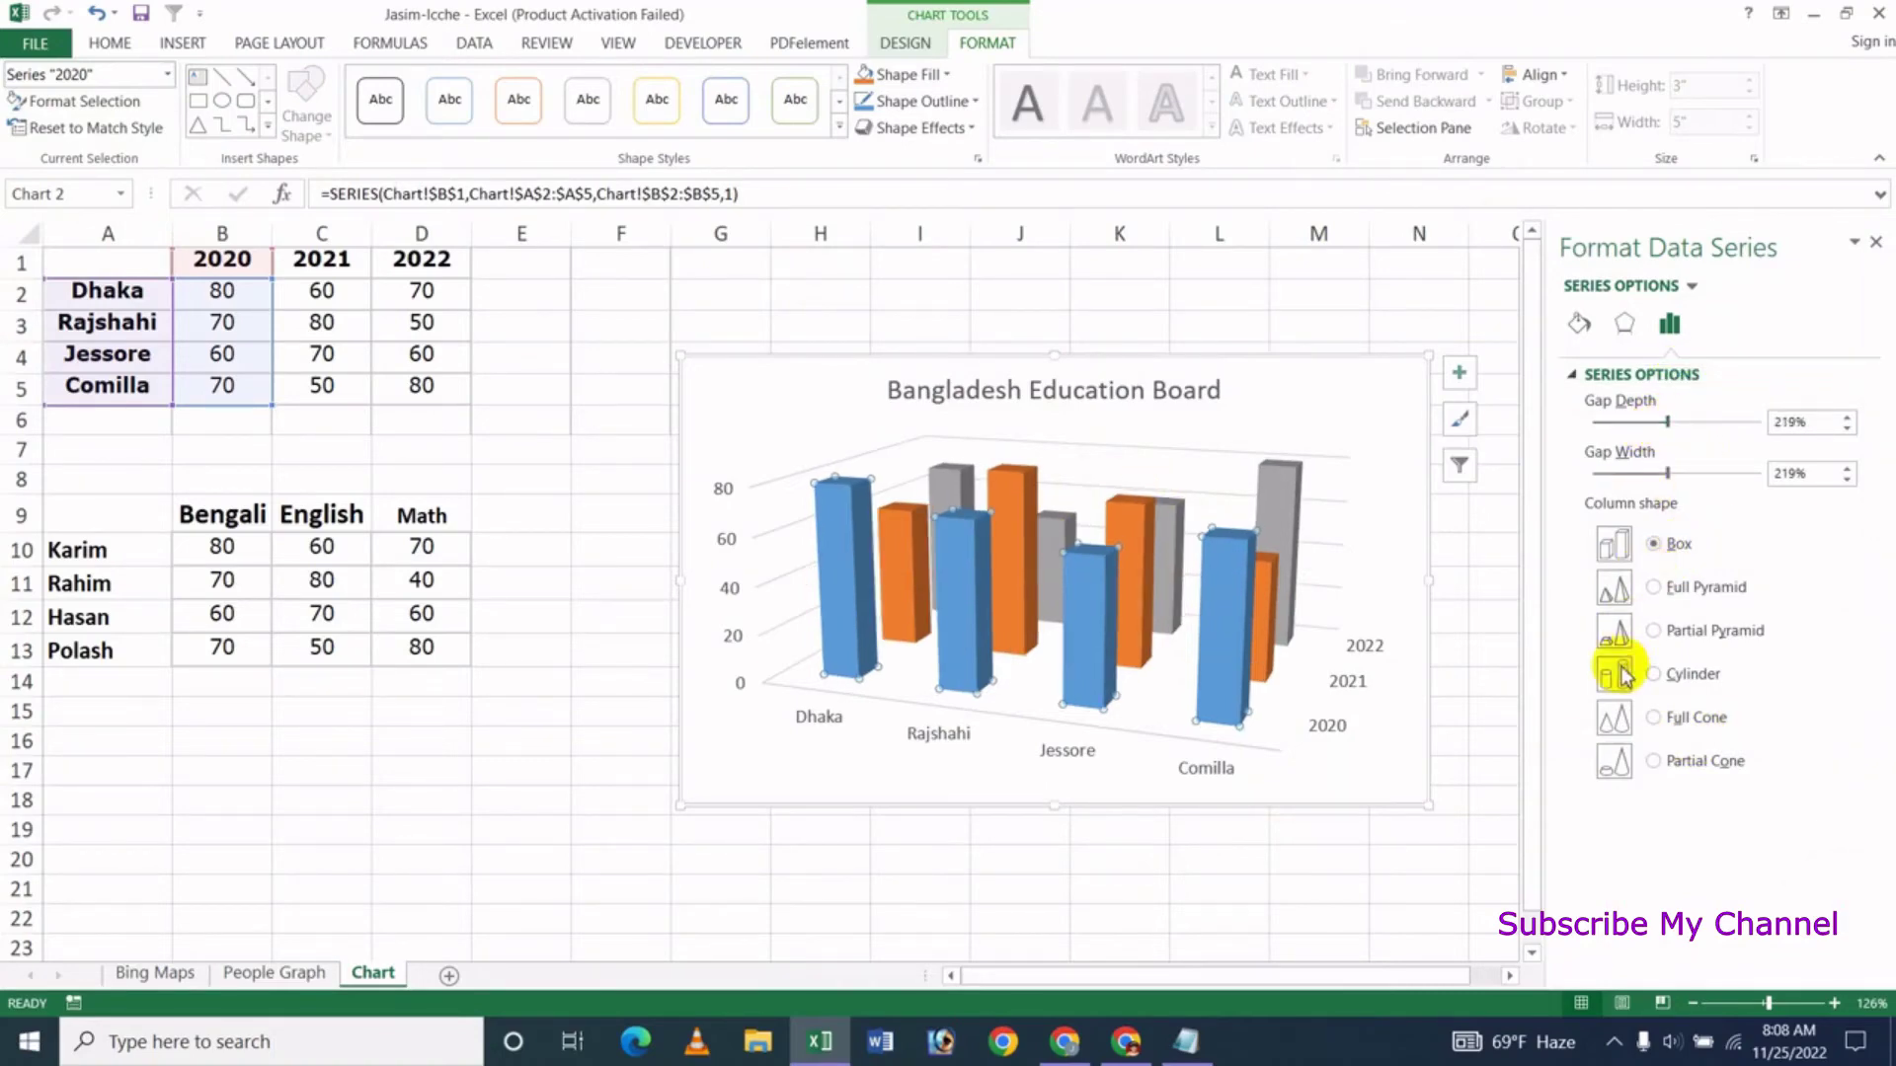
pyautogui.click(1679, 719)
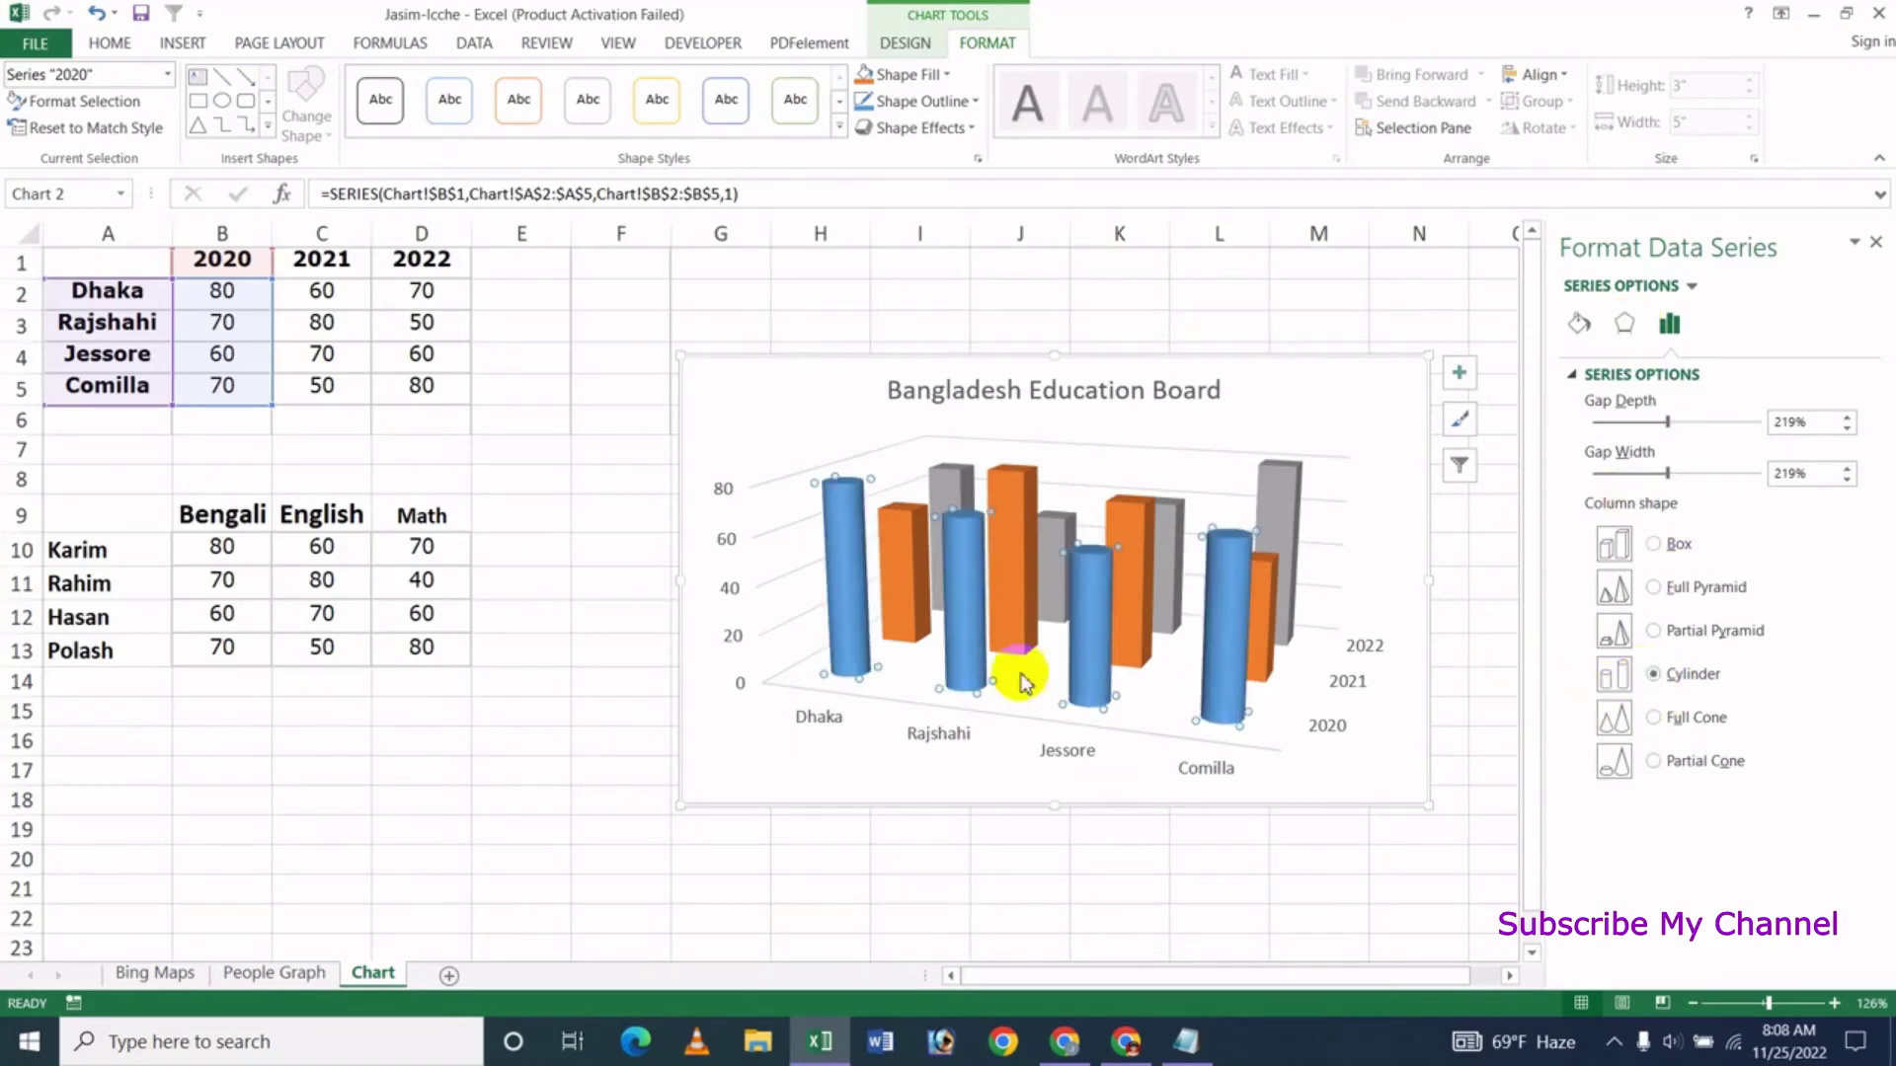
pyautogui.click(1655, 605)
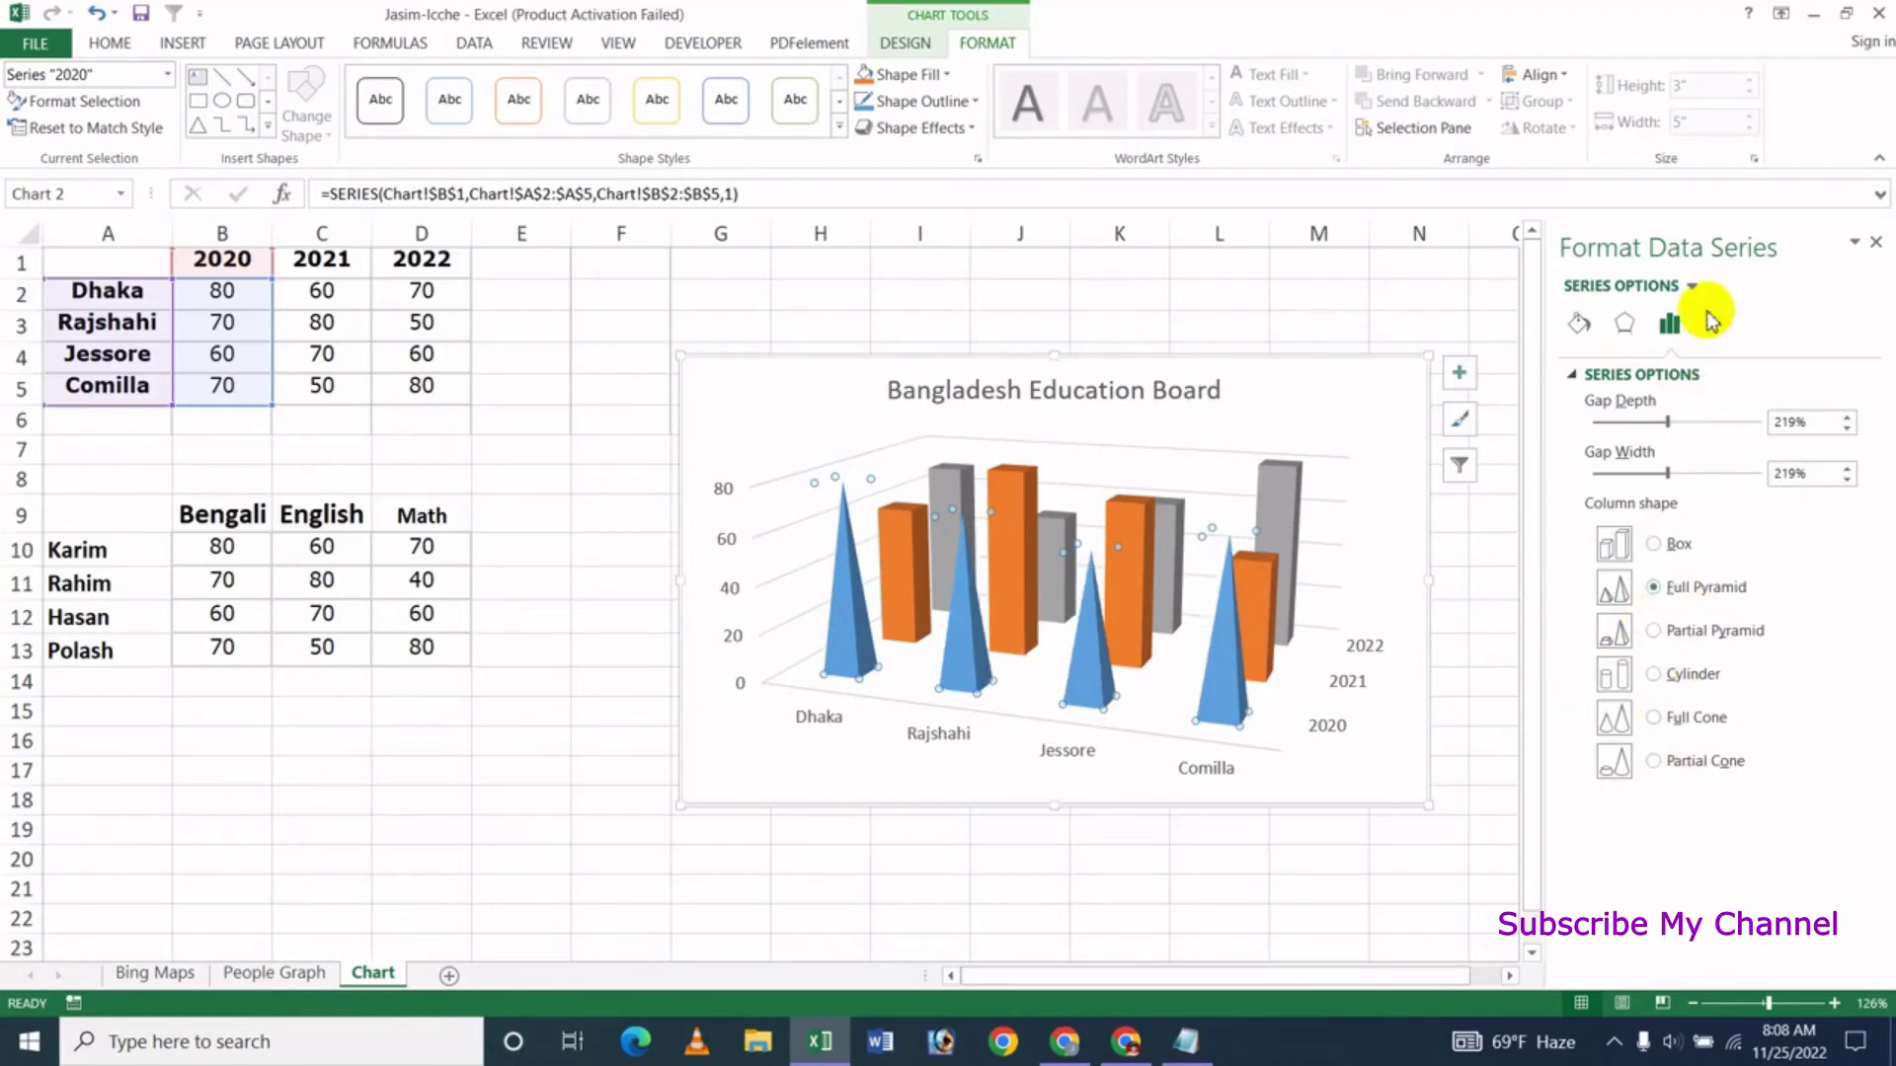
pyautogui.click(1624, 323)
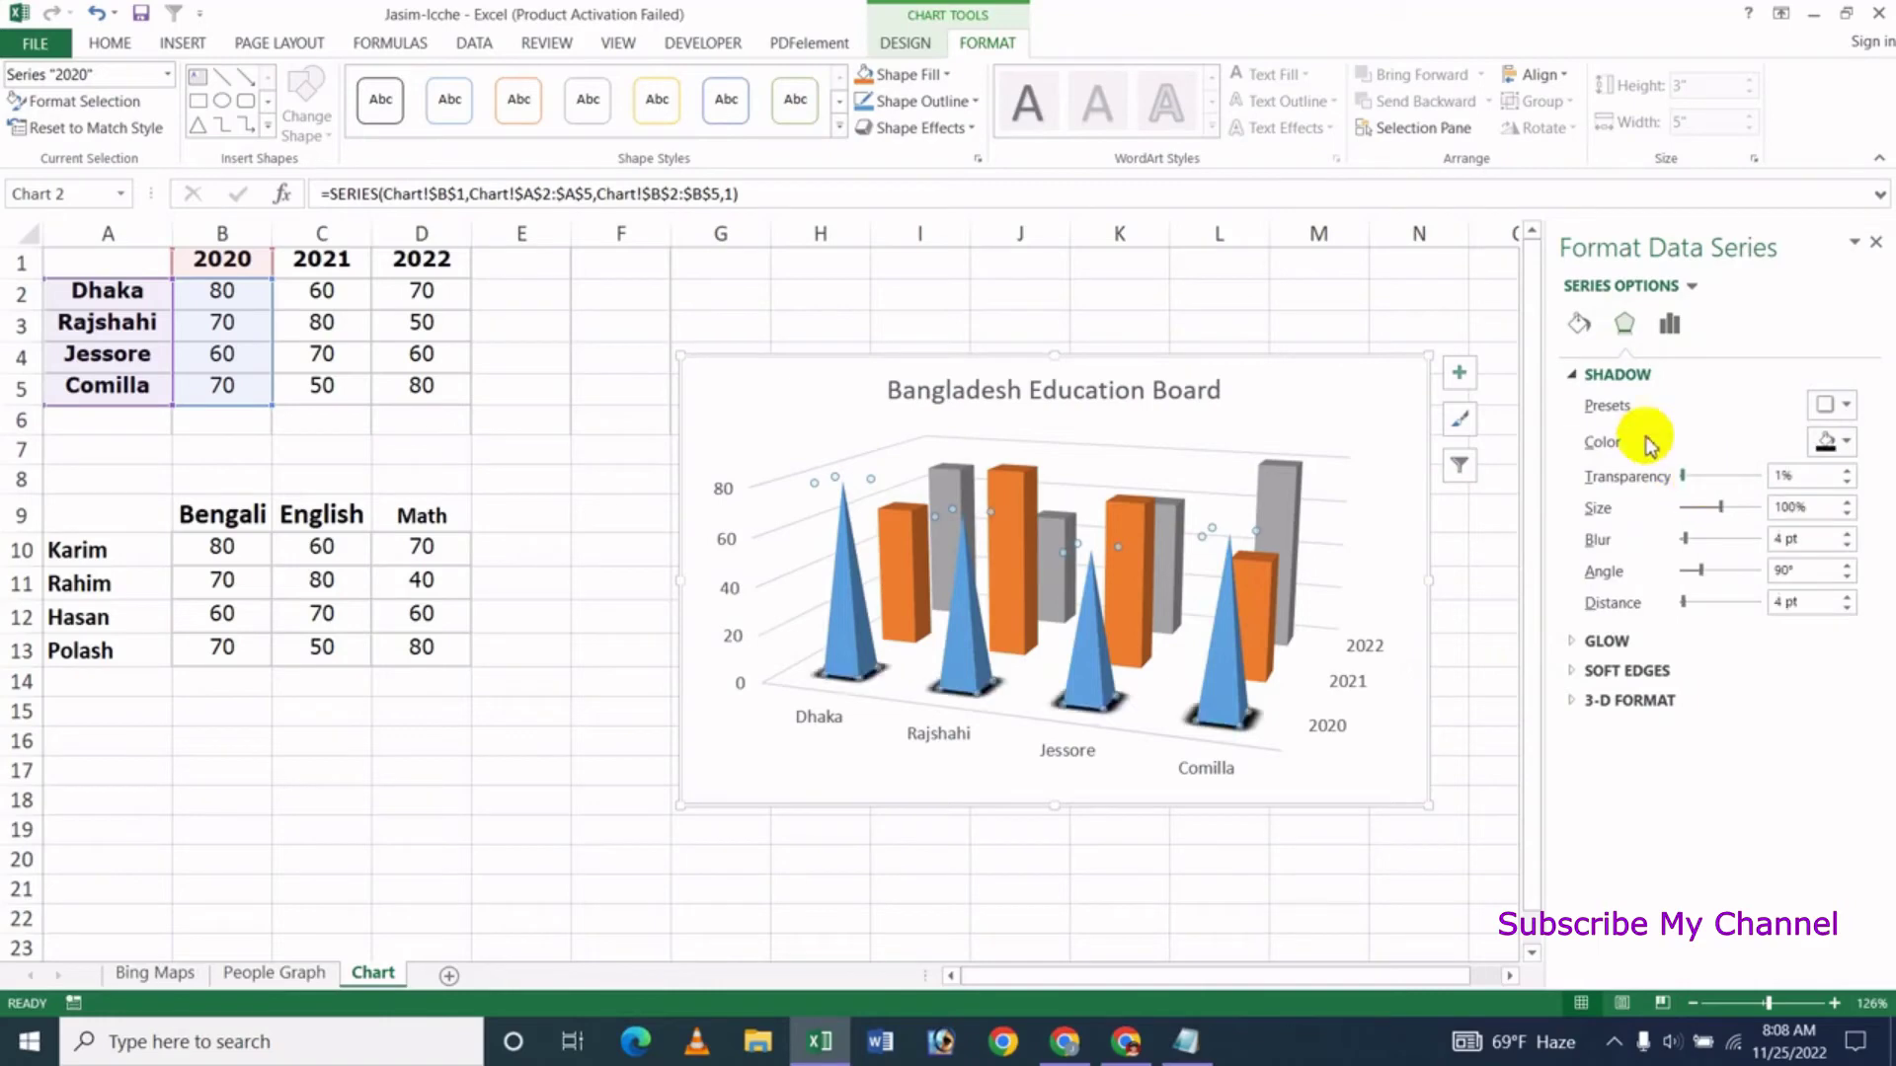
pyautogui.click(1579, 323)
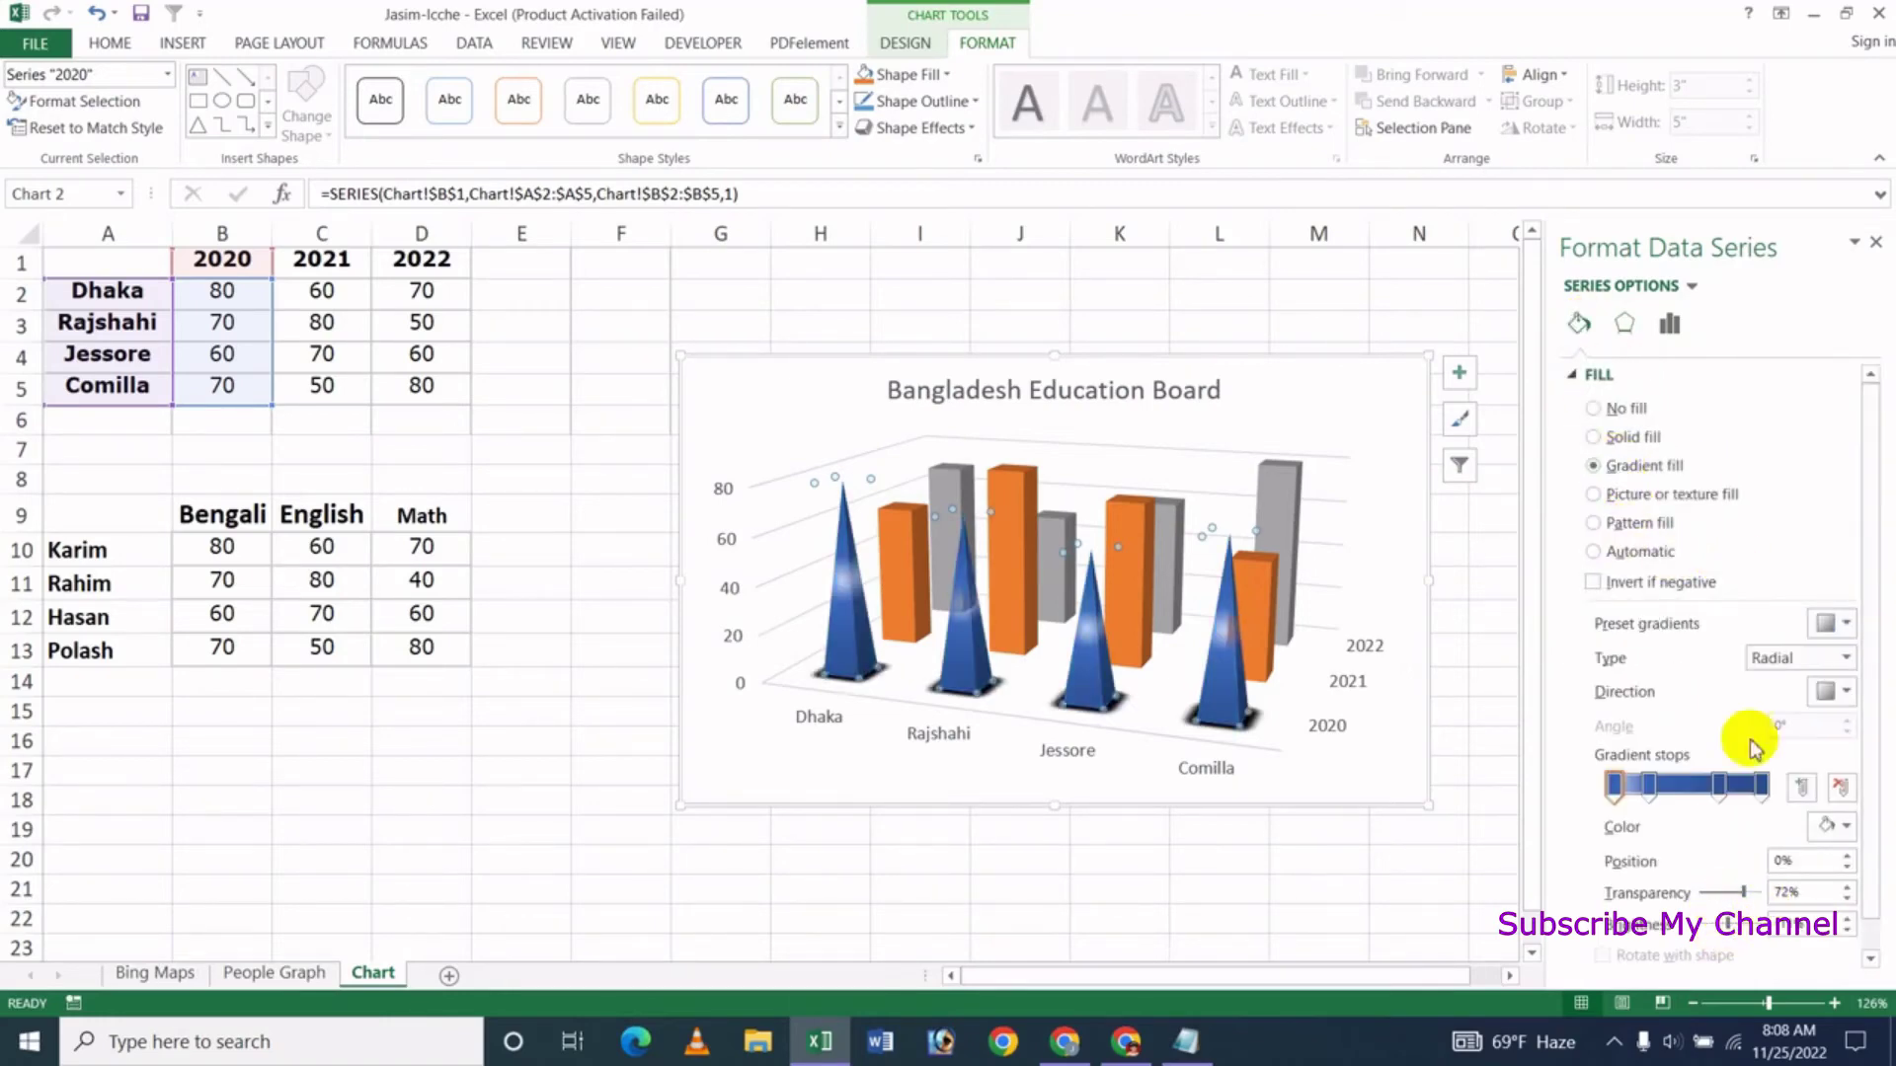
# Reset the 2020 series to Match Style, removing its gradient and shadow
pyautogui.click(1878, 245)
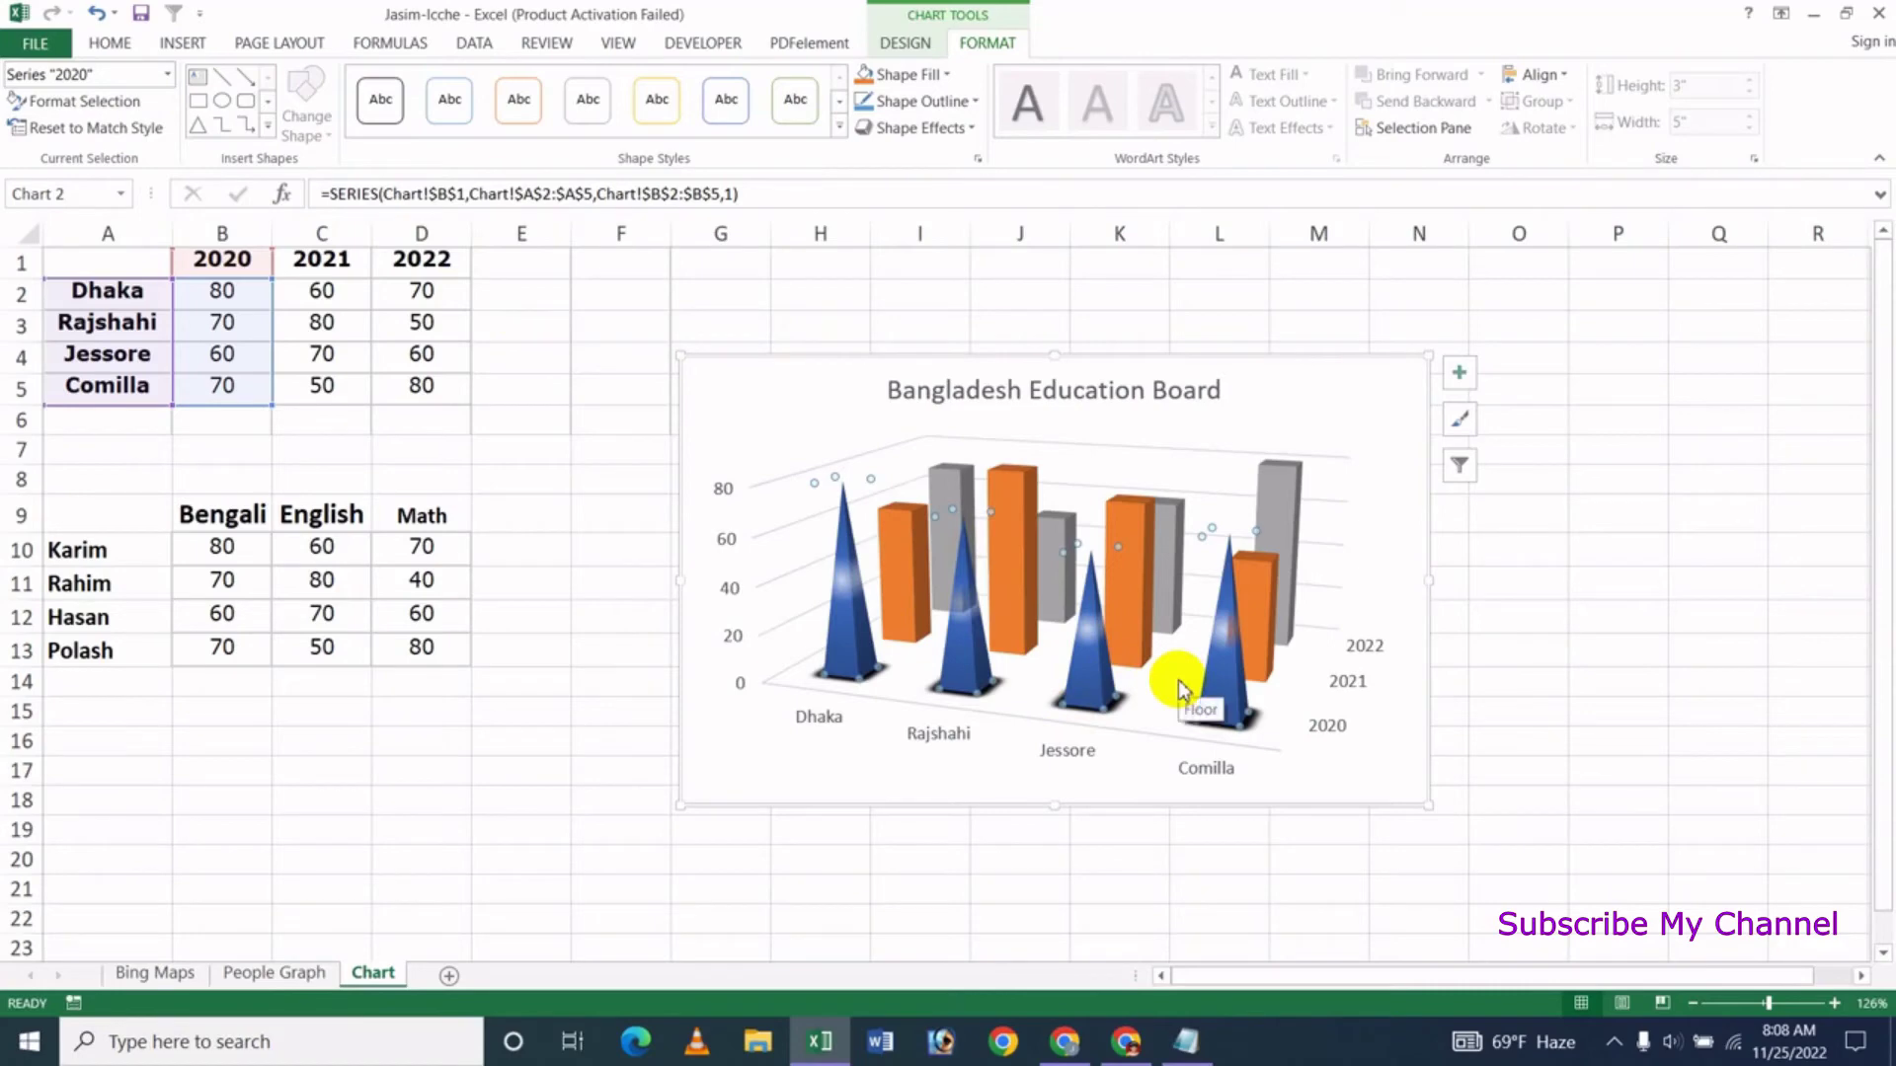
pyautogui.click(168, 75)
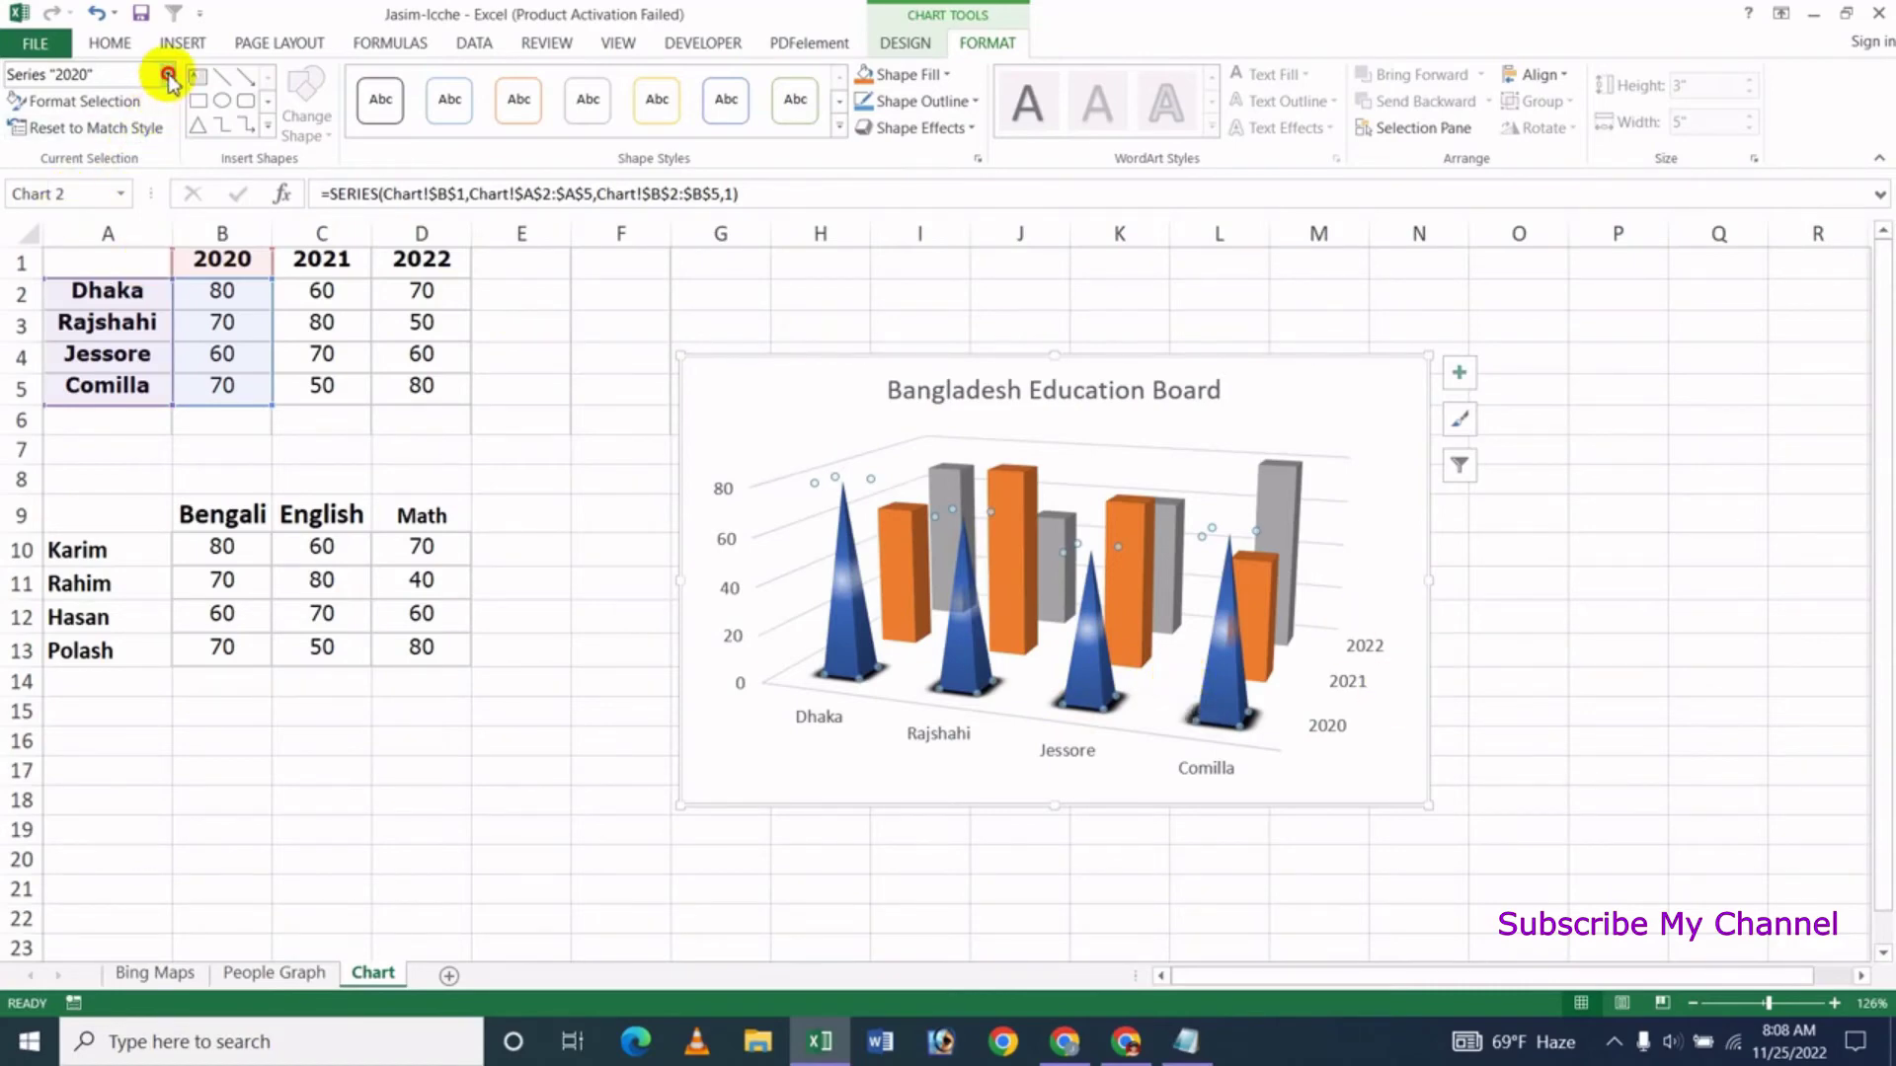
pyautogui.click(1284, 15)
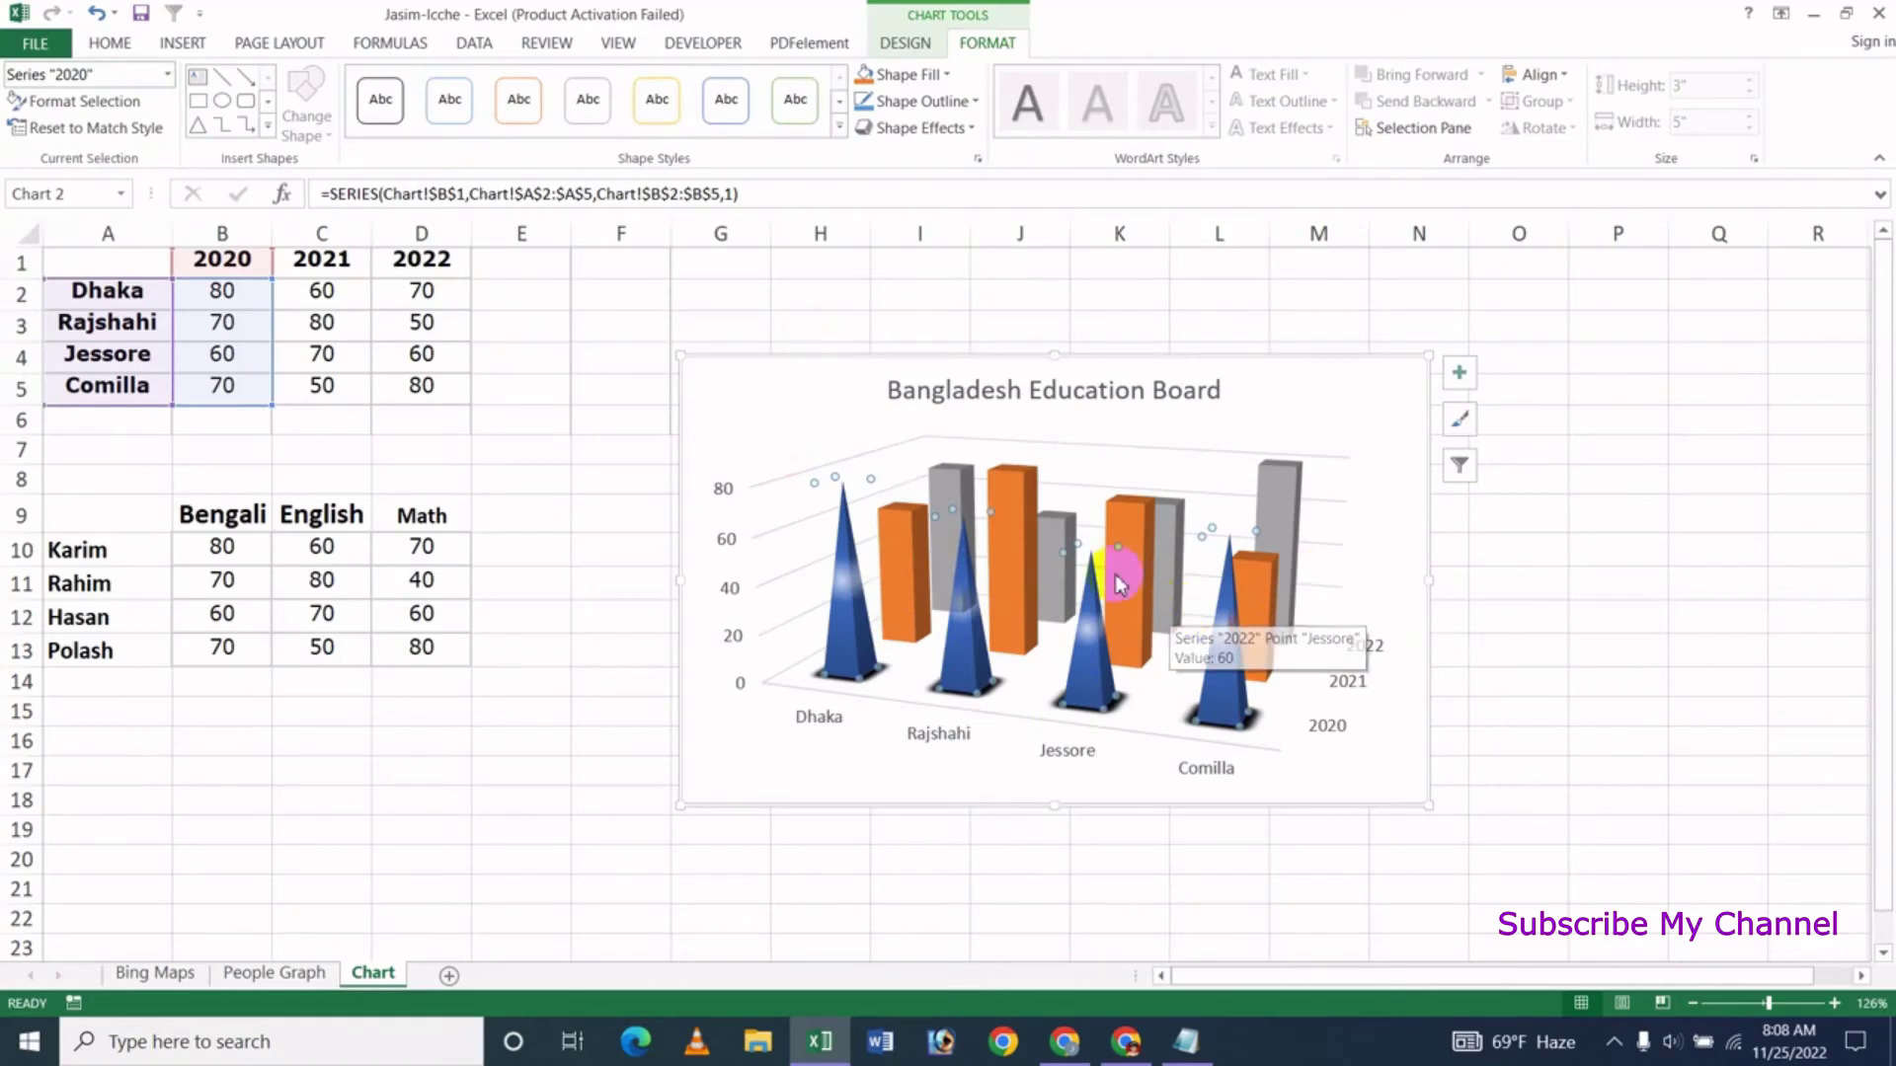
pyautogui.click(63, 136)
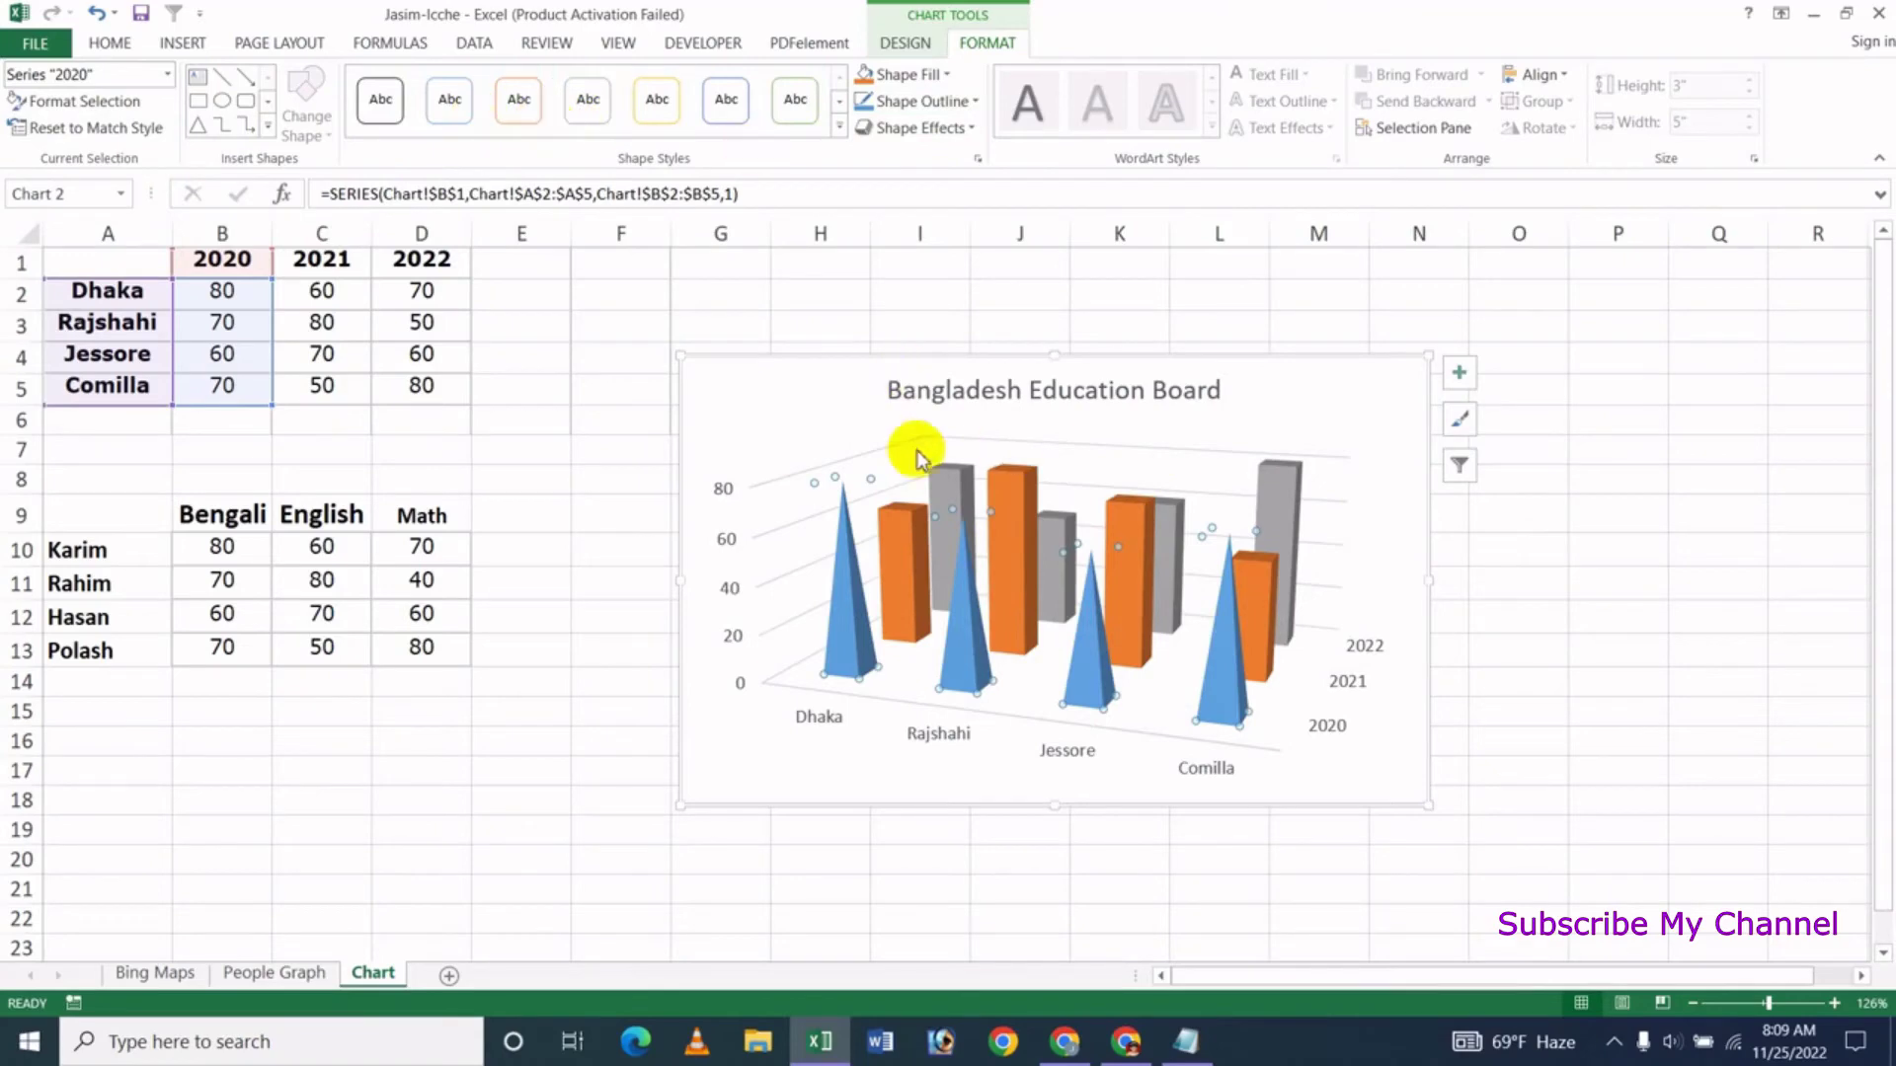
pyautogui.click(904, 74)
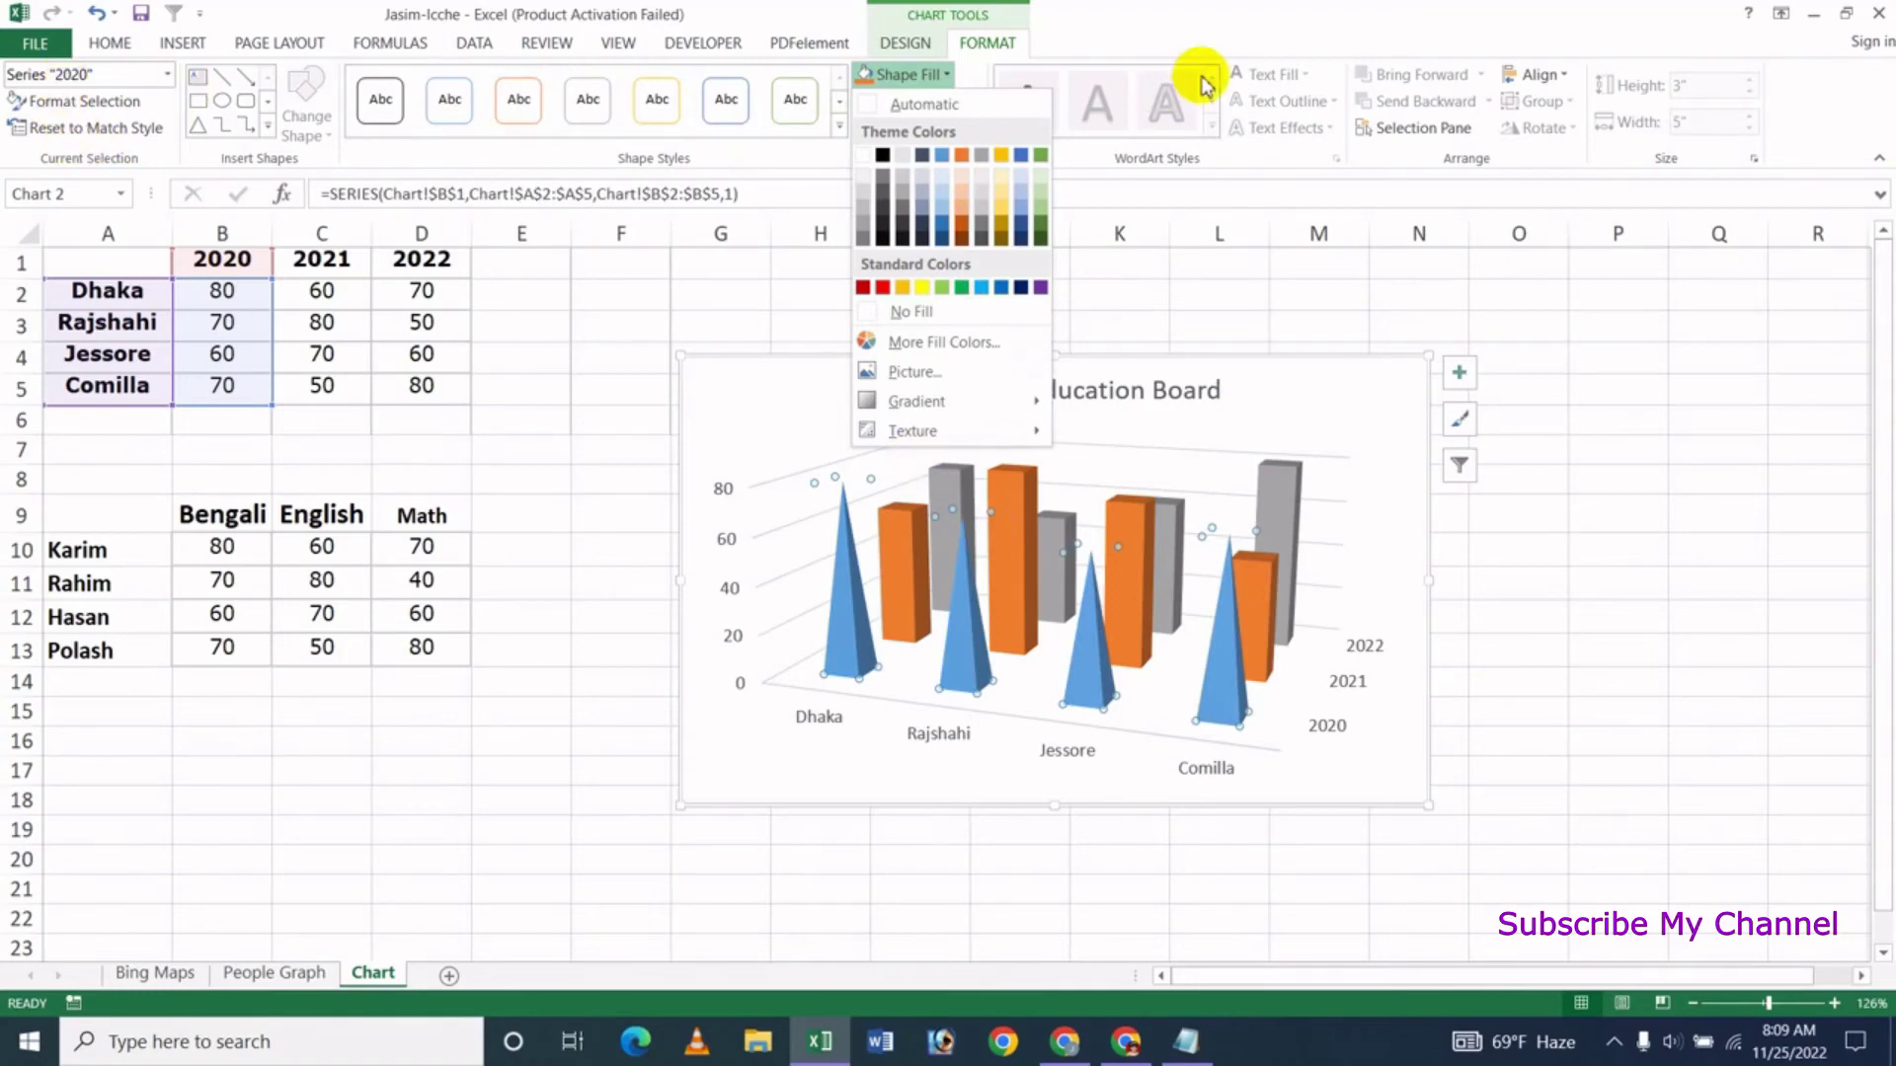
pyautogui.click(168, 74)
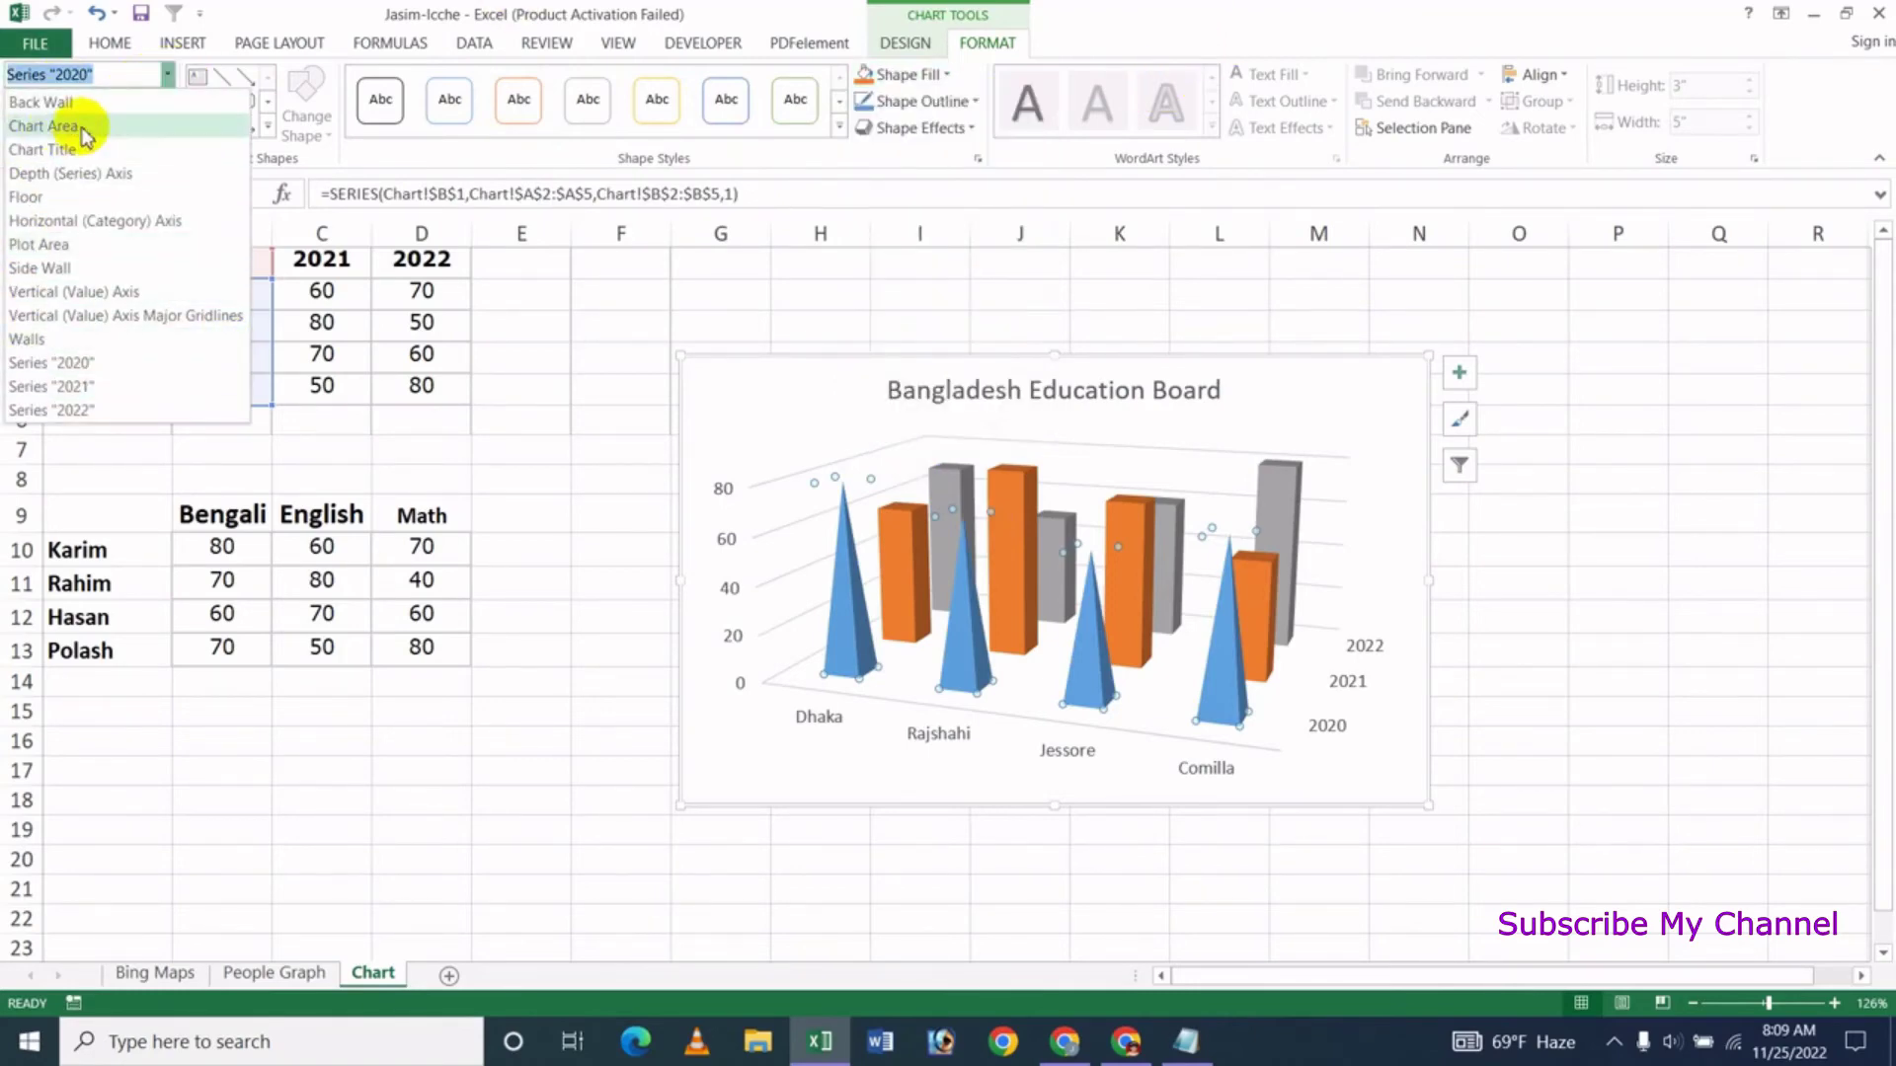
pyautogui.click(43, 126)
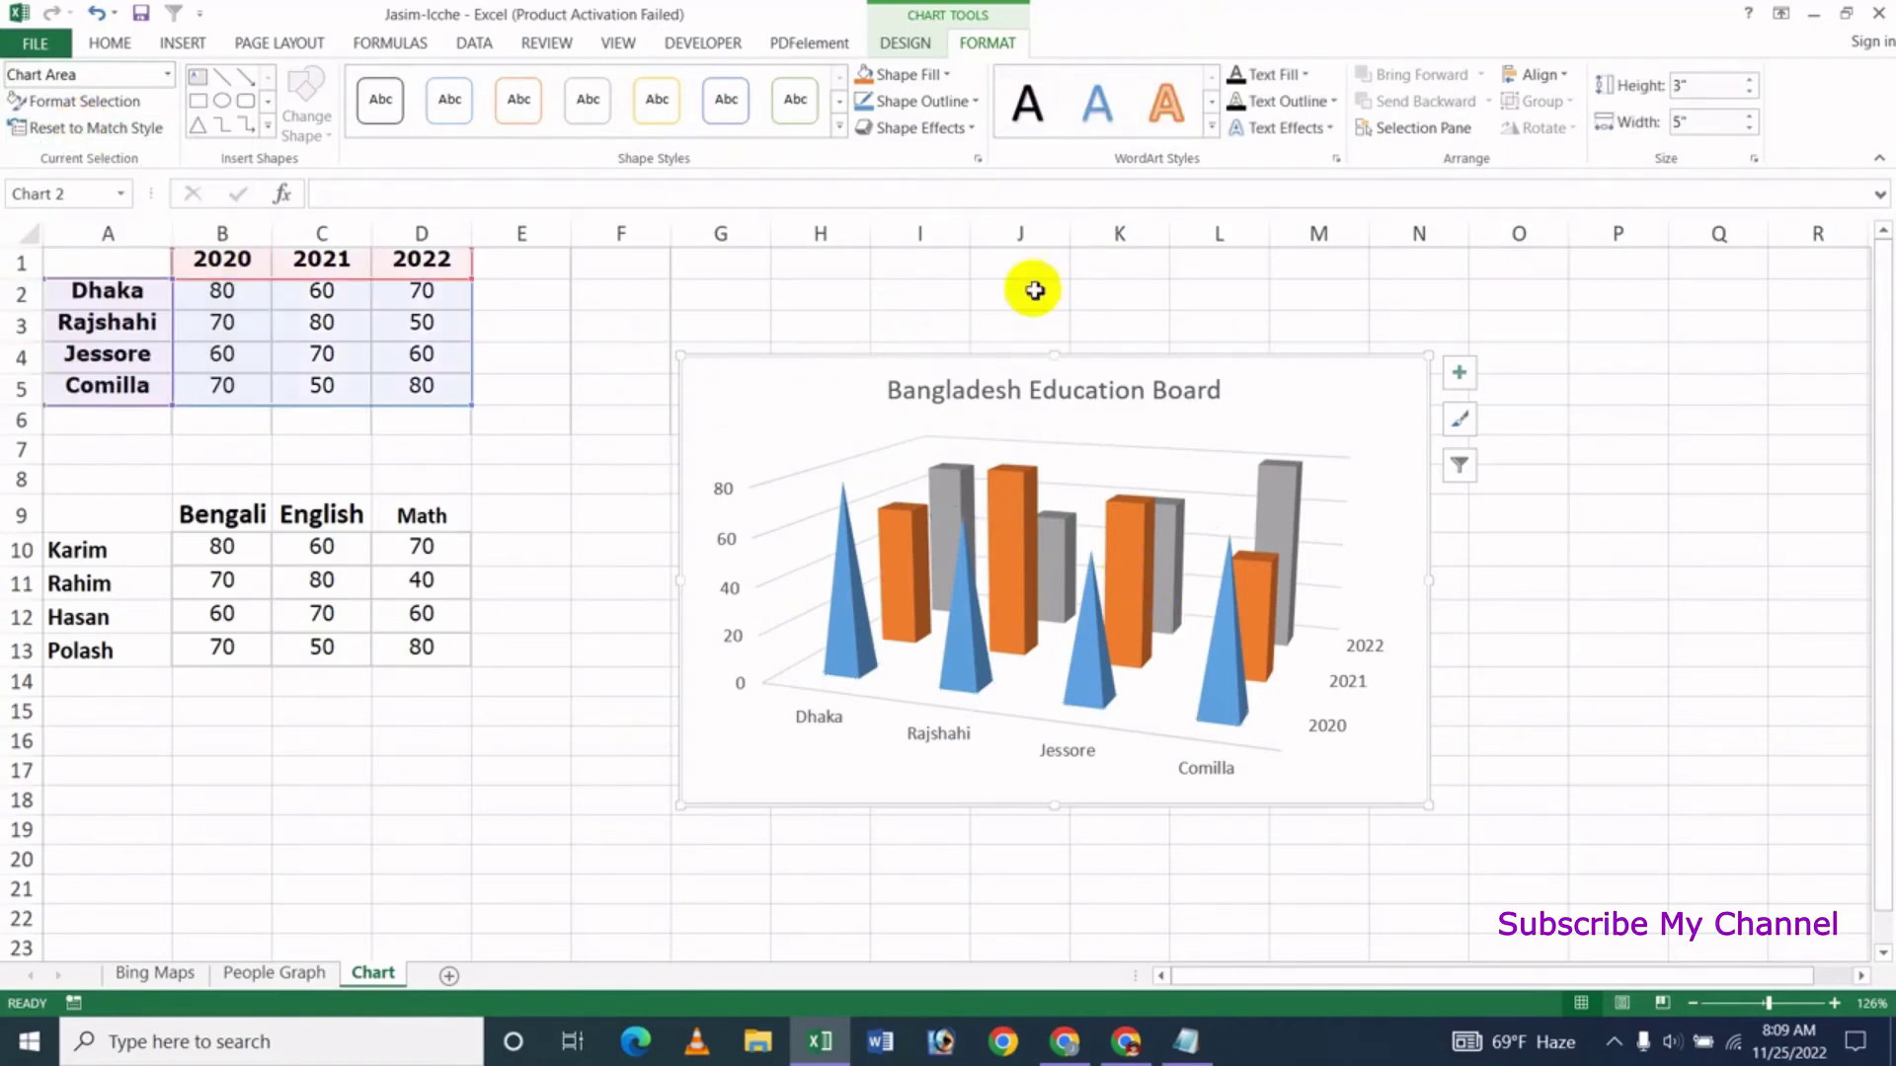
pyautogui.click(944, 75)
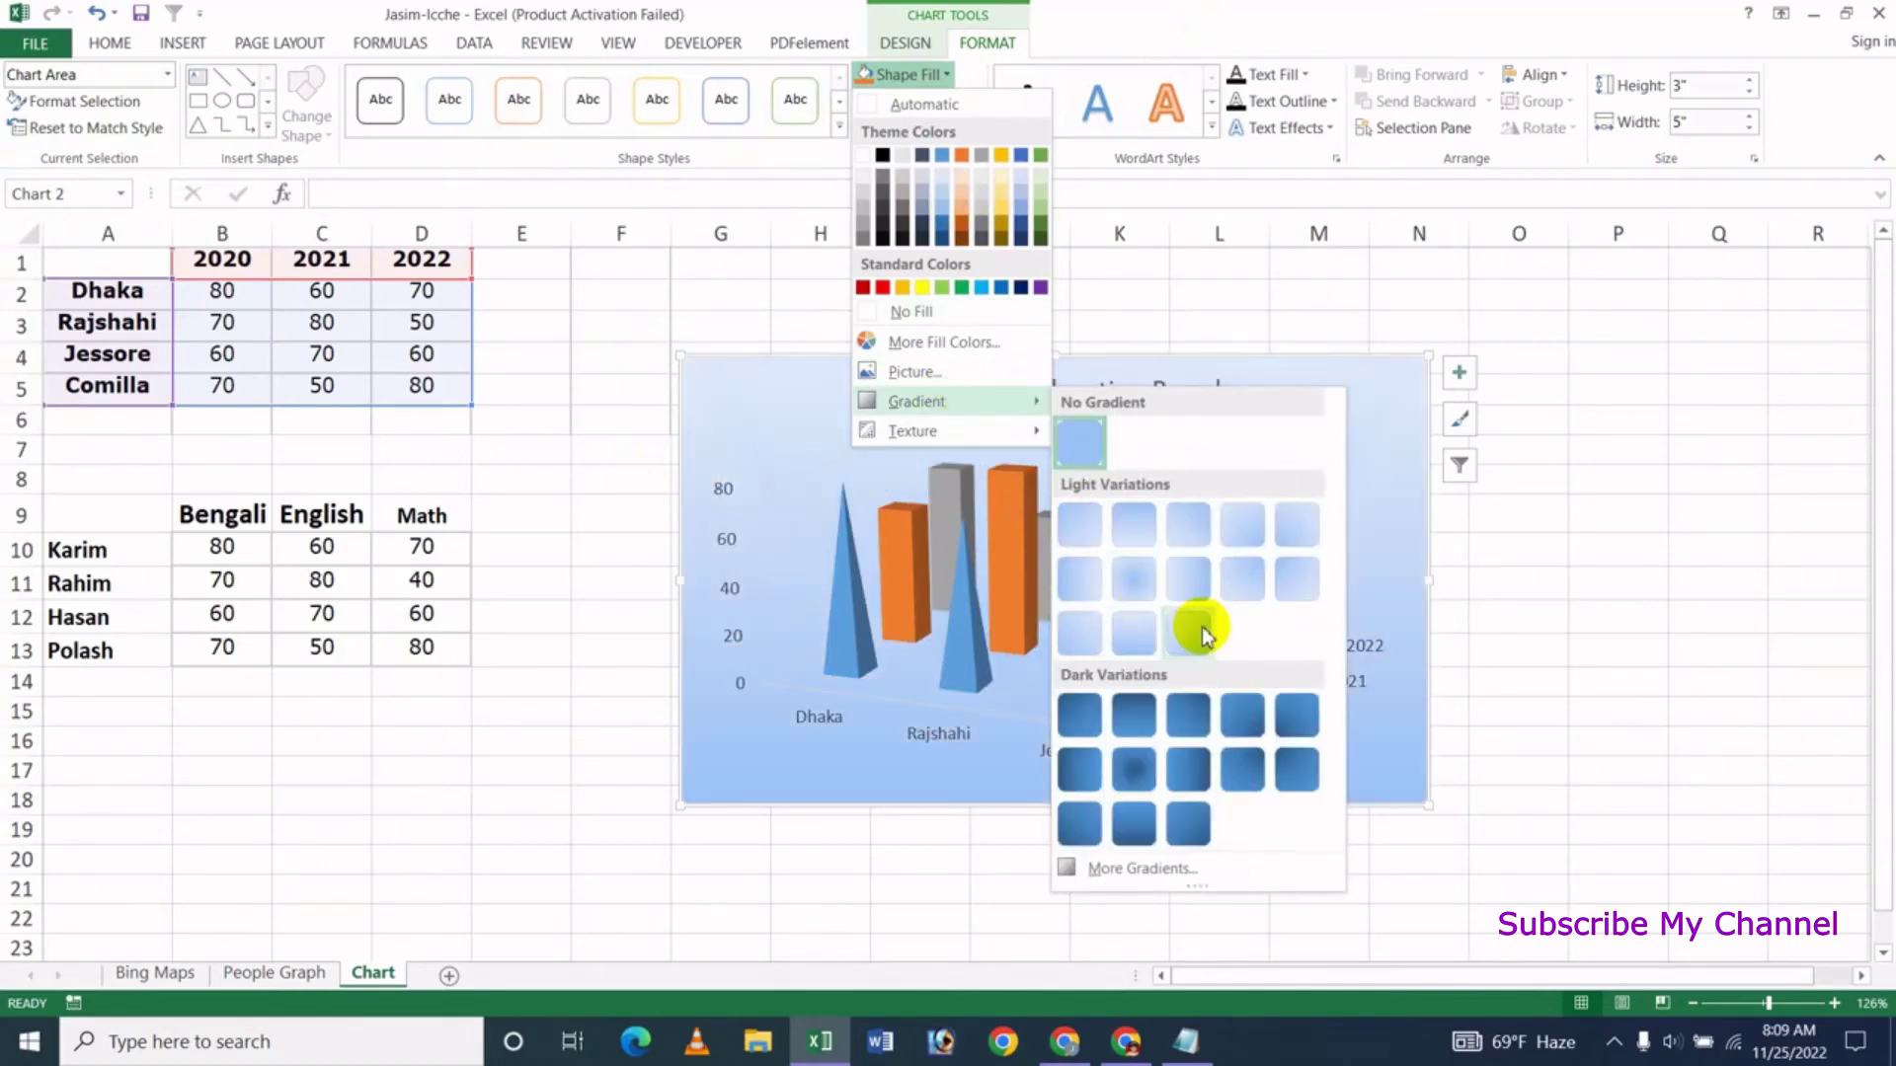
pyautogui.click(1097, 81)
pyautogui.click(965, 139)
pyautogui.moveTo(927, 433)
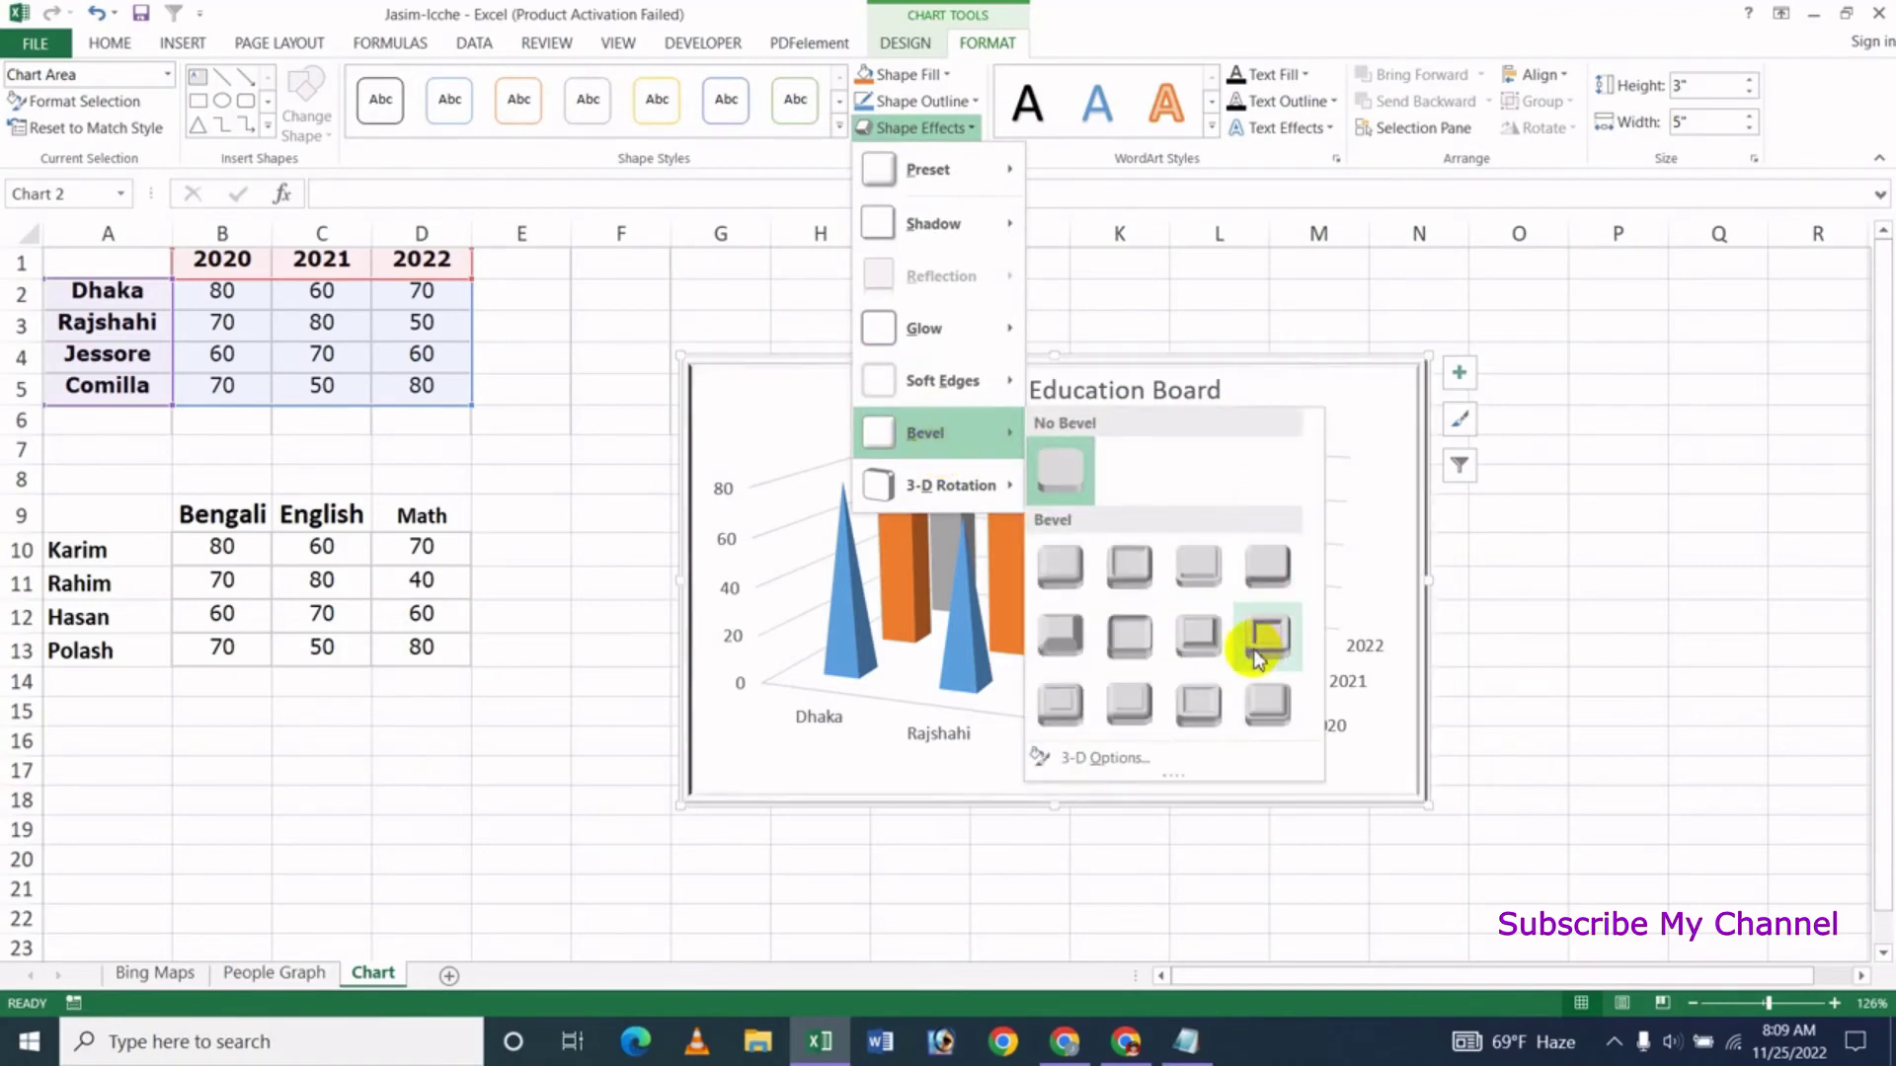
pyautogui.click(1259, 12)
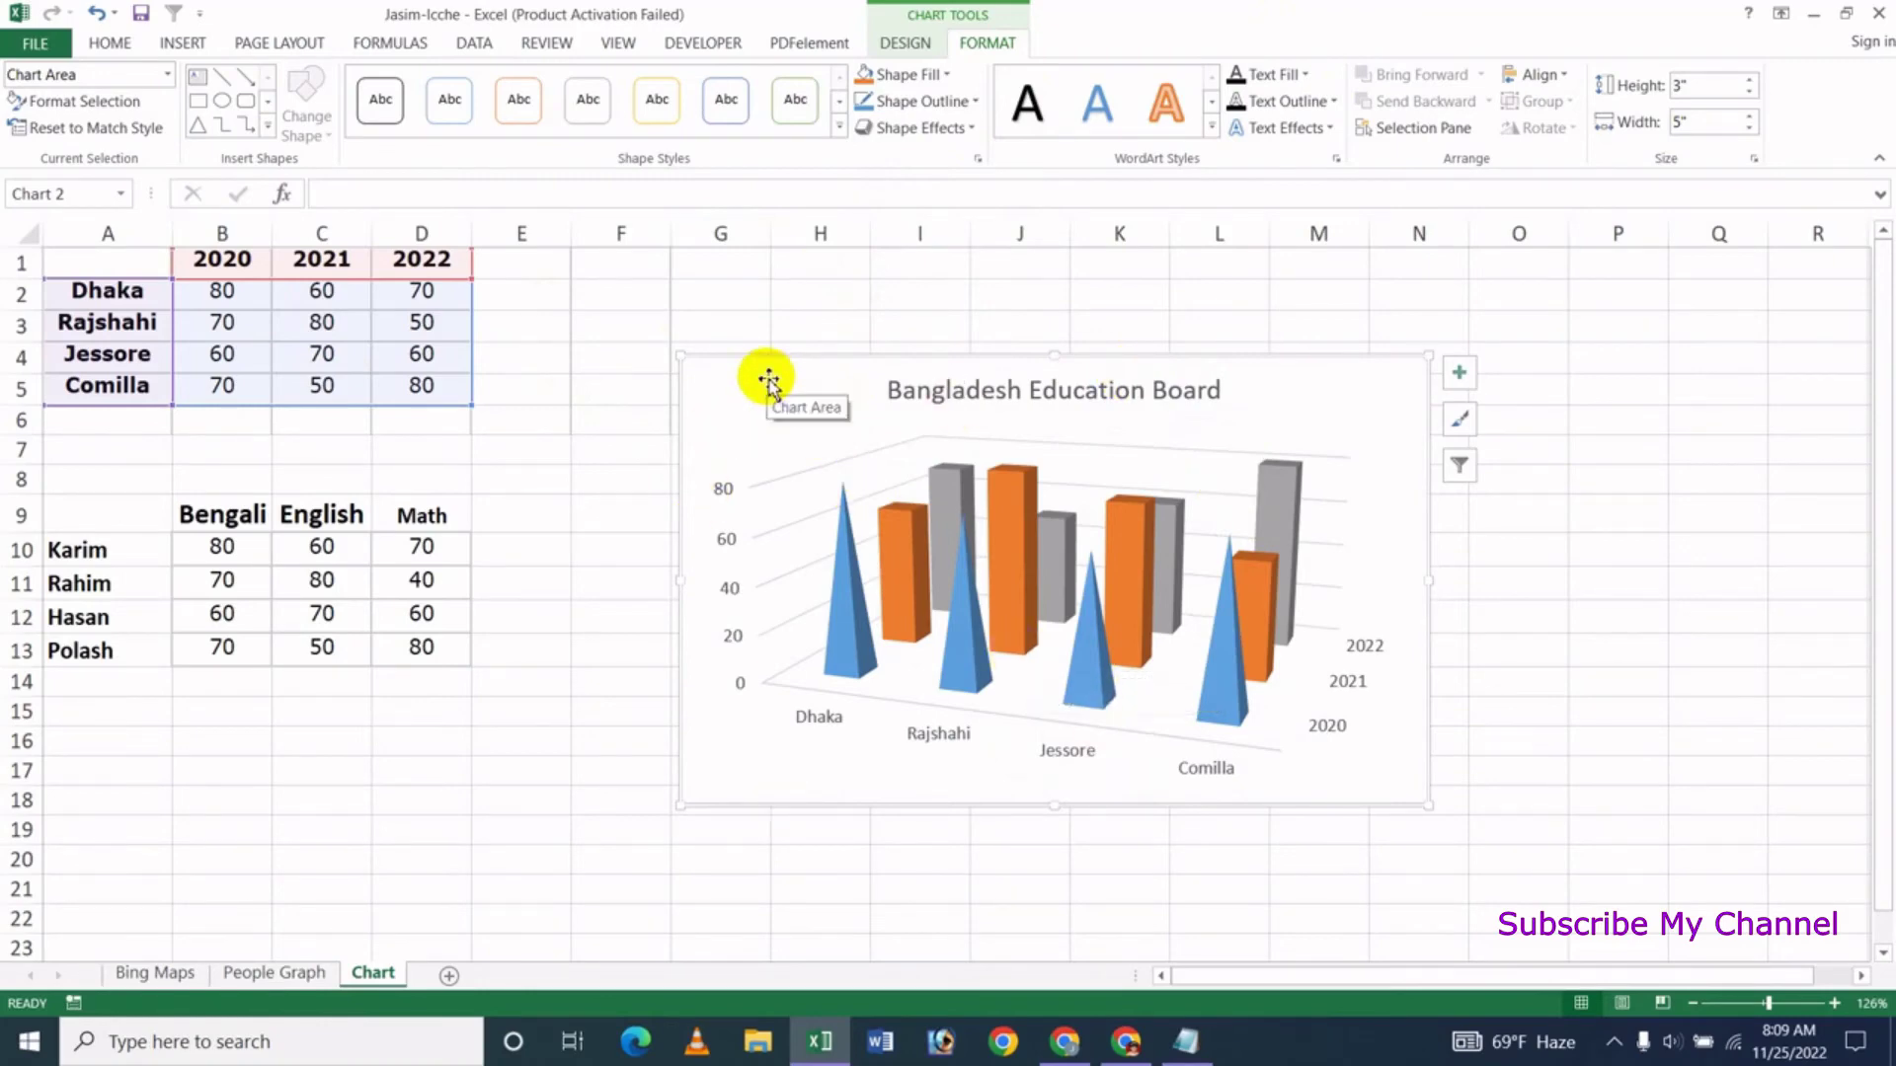
# Delete the Bangladesh Education Board chart and select the student marks range A9:D13
pyautogui.press('Delete')
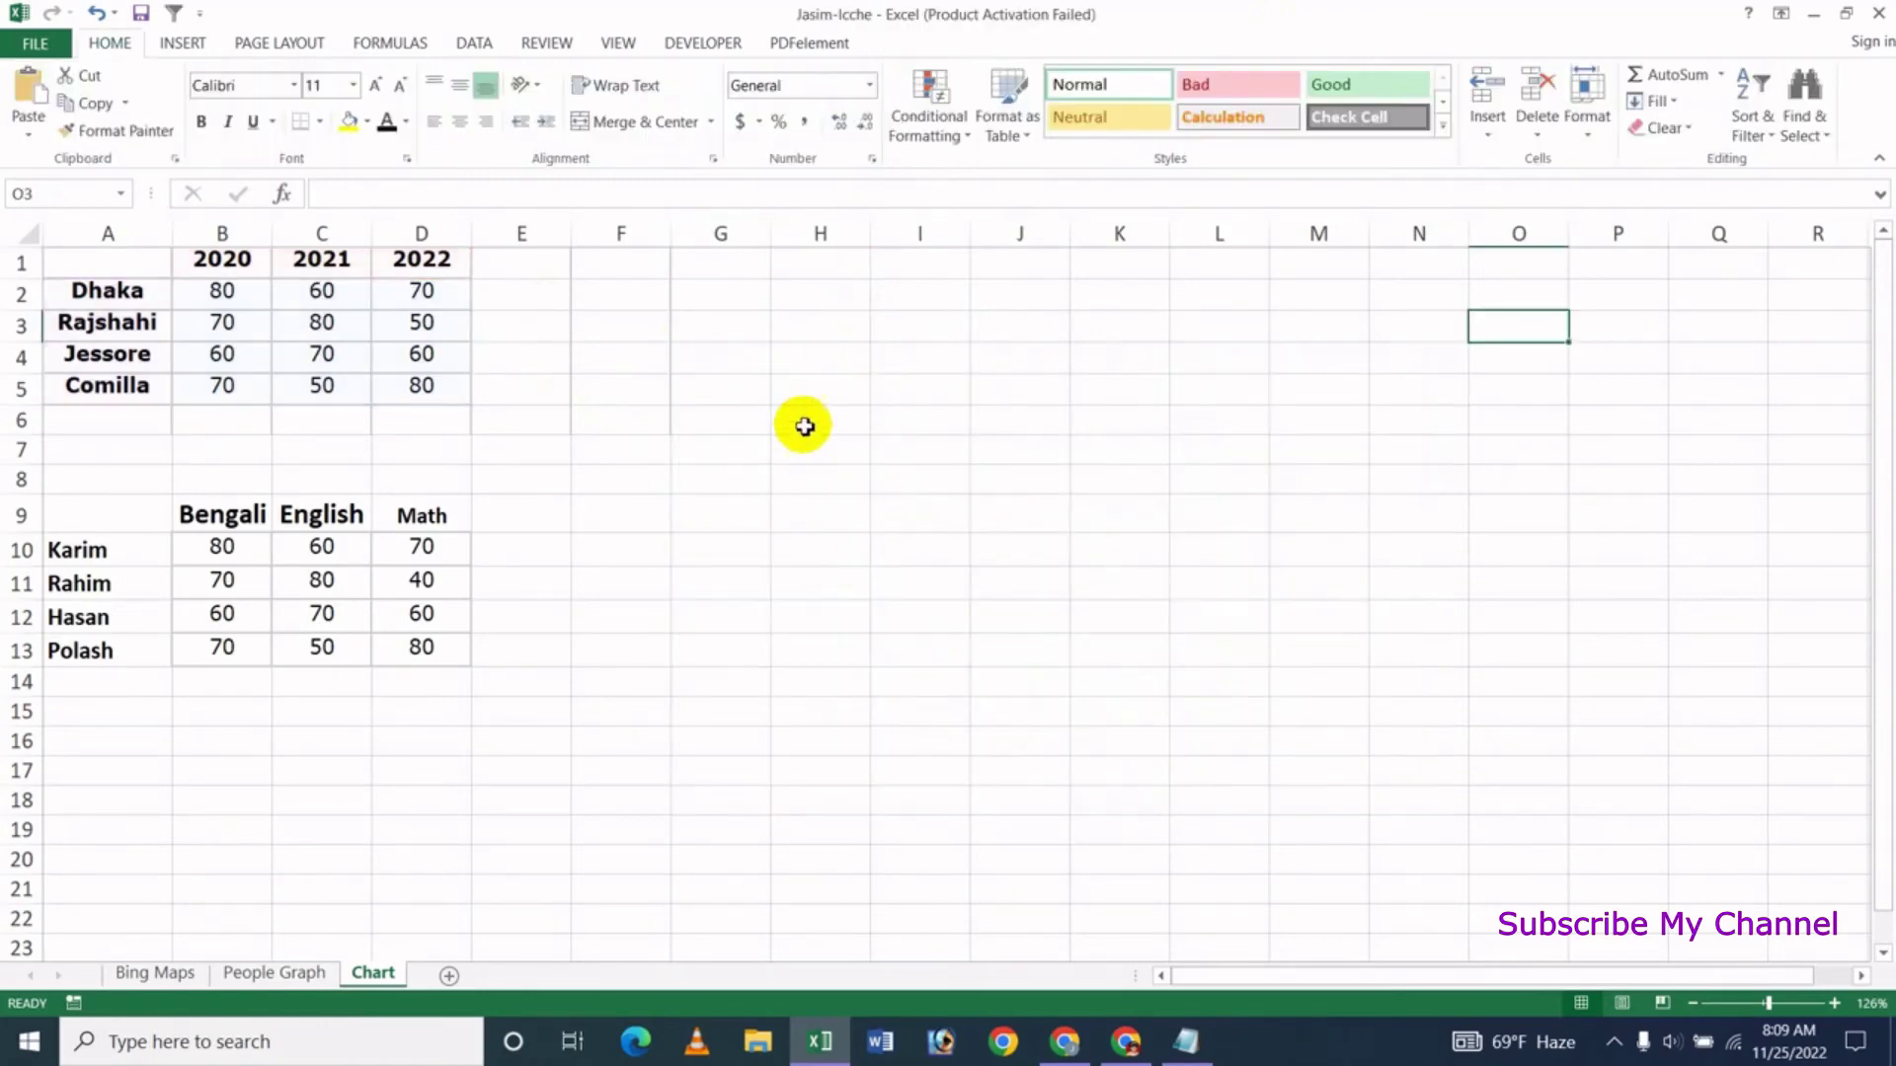
pyautogui.click(815, 449)
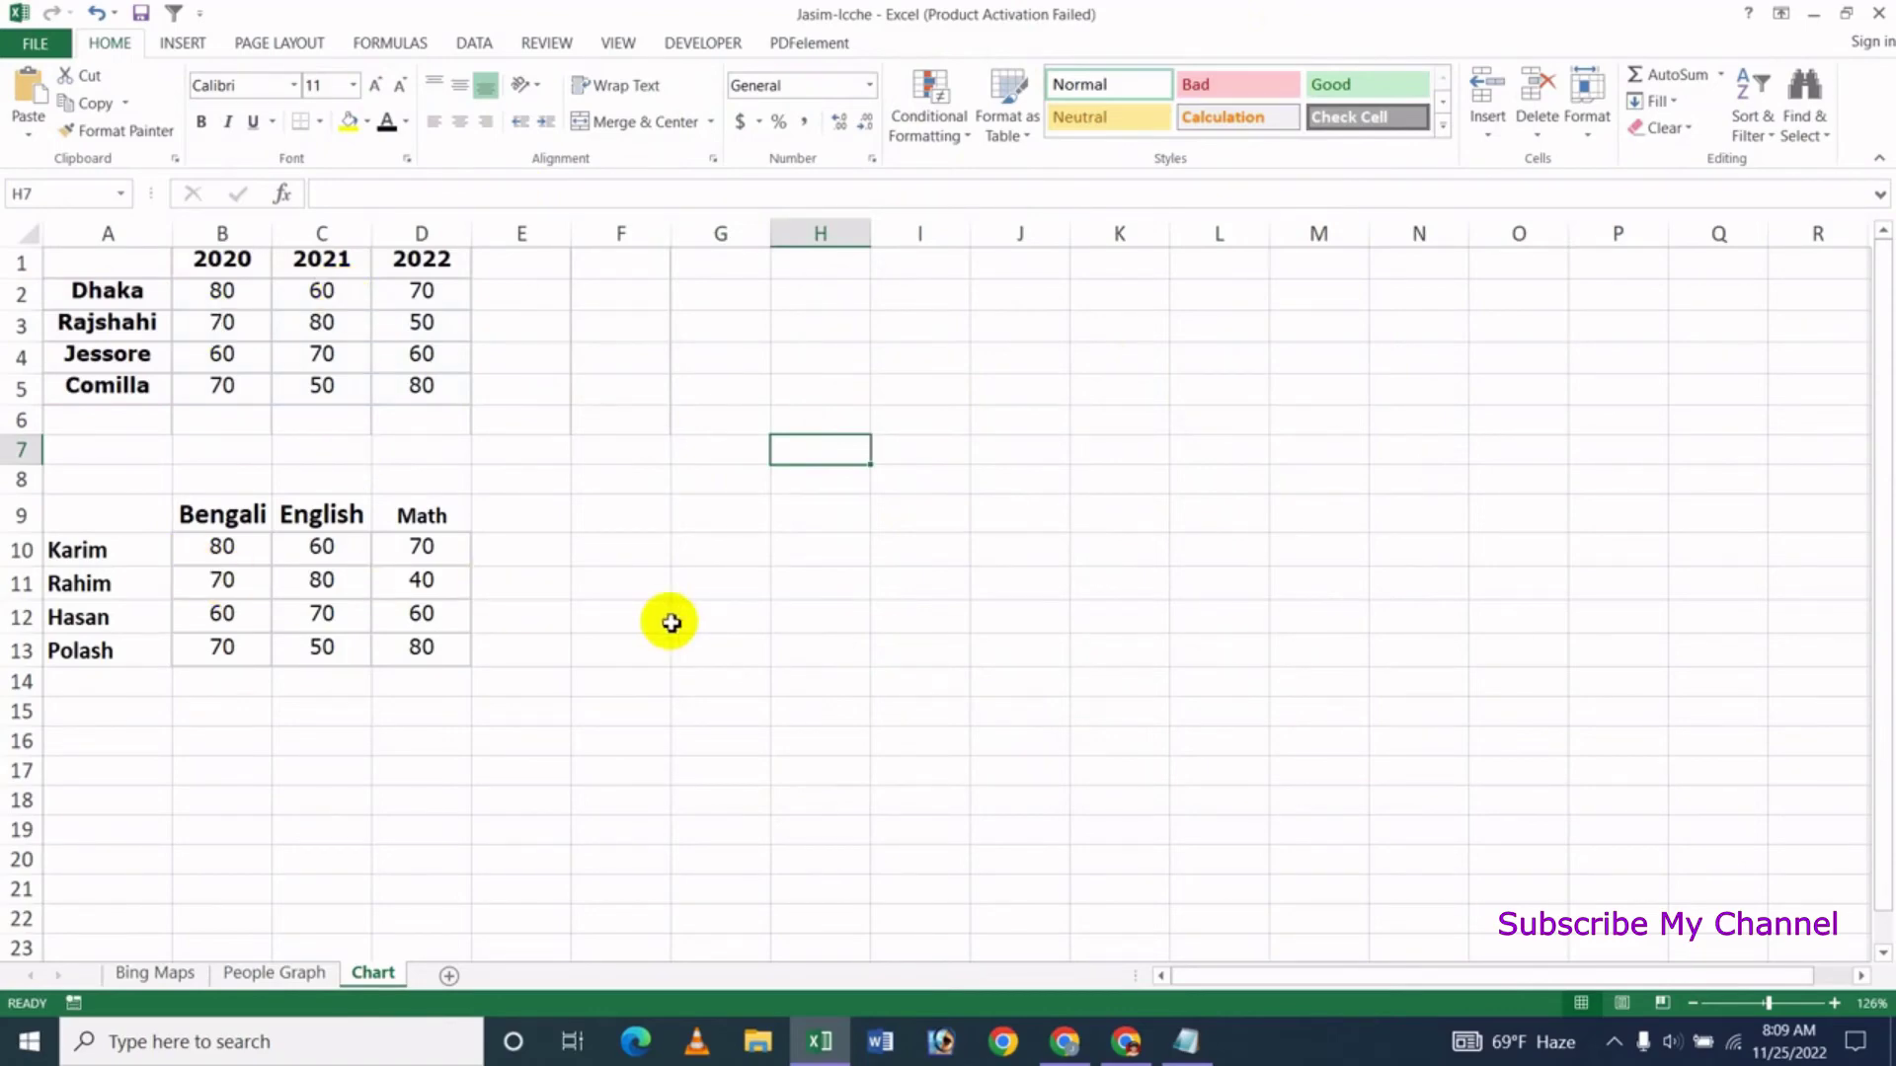
pyautogui.moveTo(118, 512); pyautogui.dragTo(399, 648)
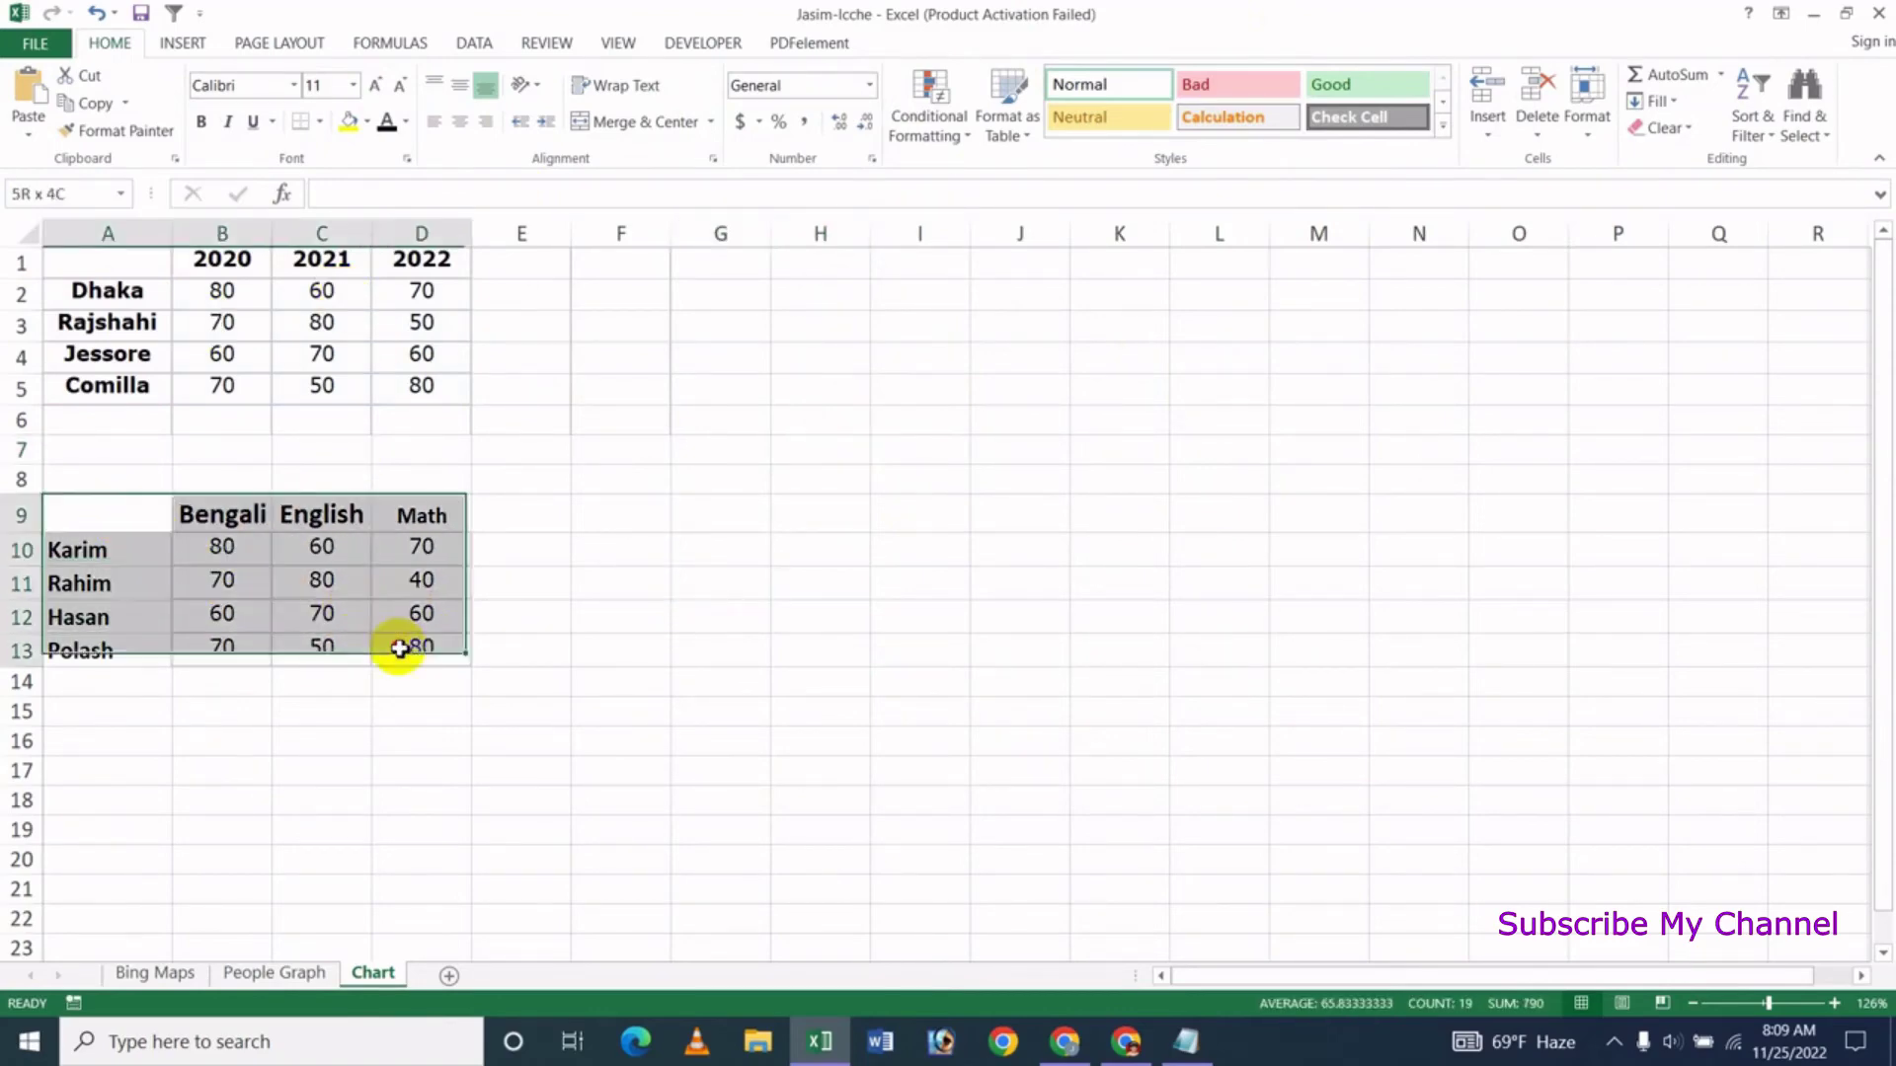
pyautogui.click(183, 43)
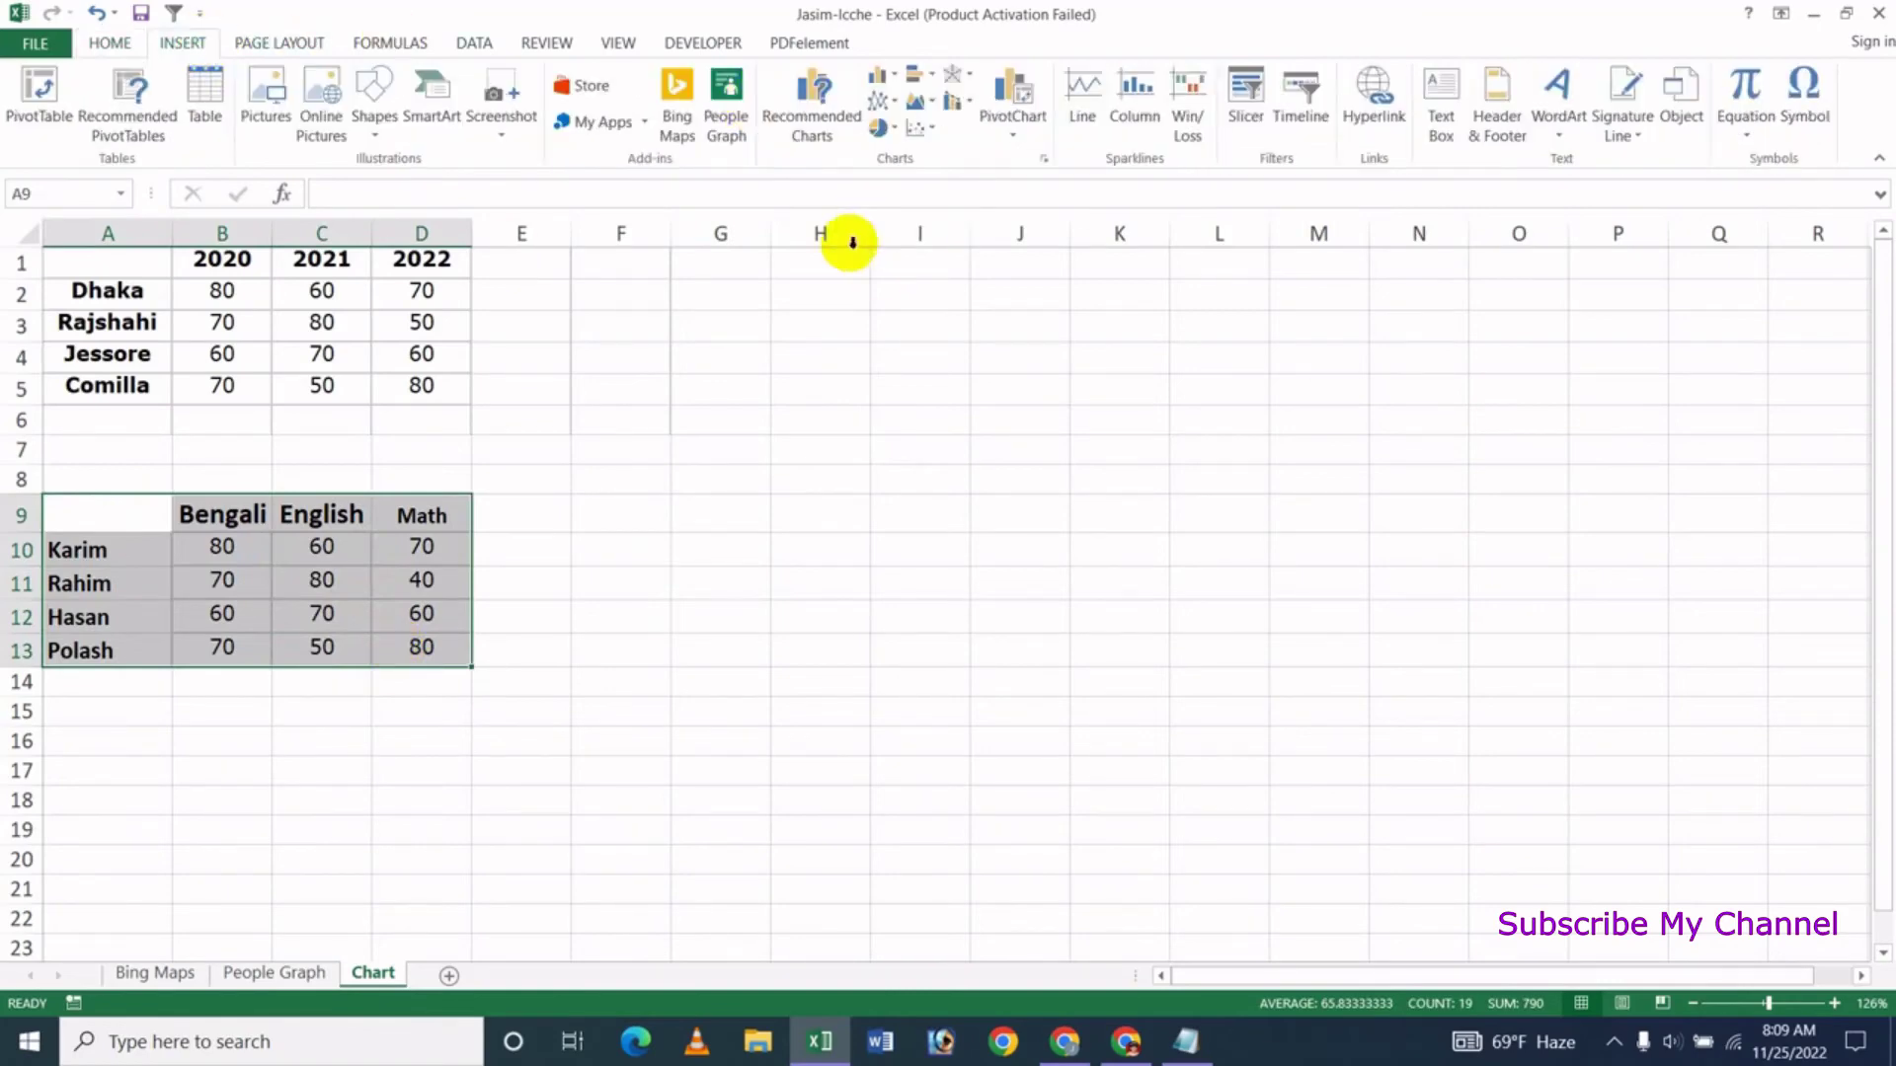
# Insert a 3-D Clustered Column chart of the selected student marks
pyautogui.click(894, 77)
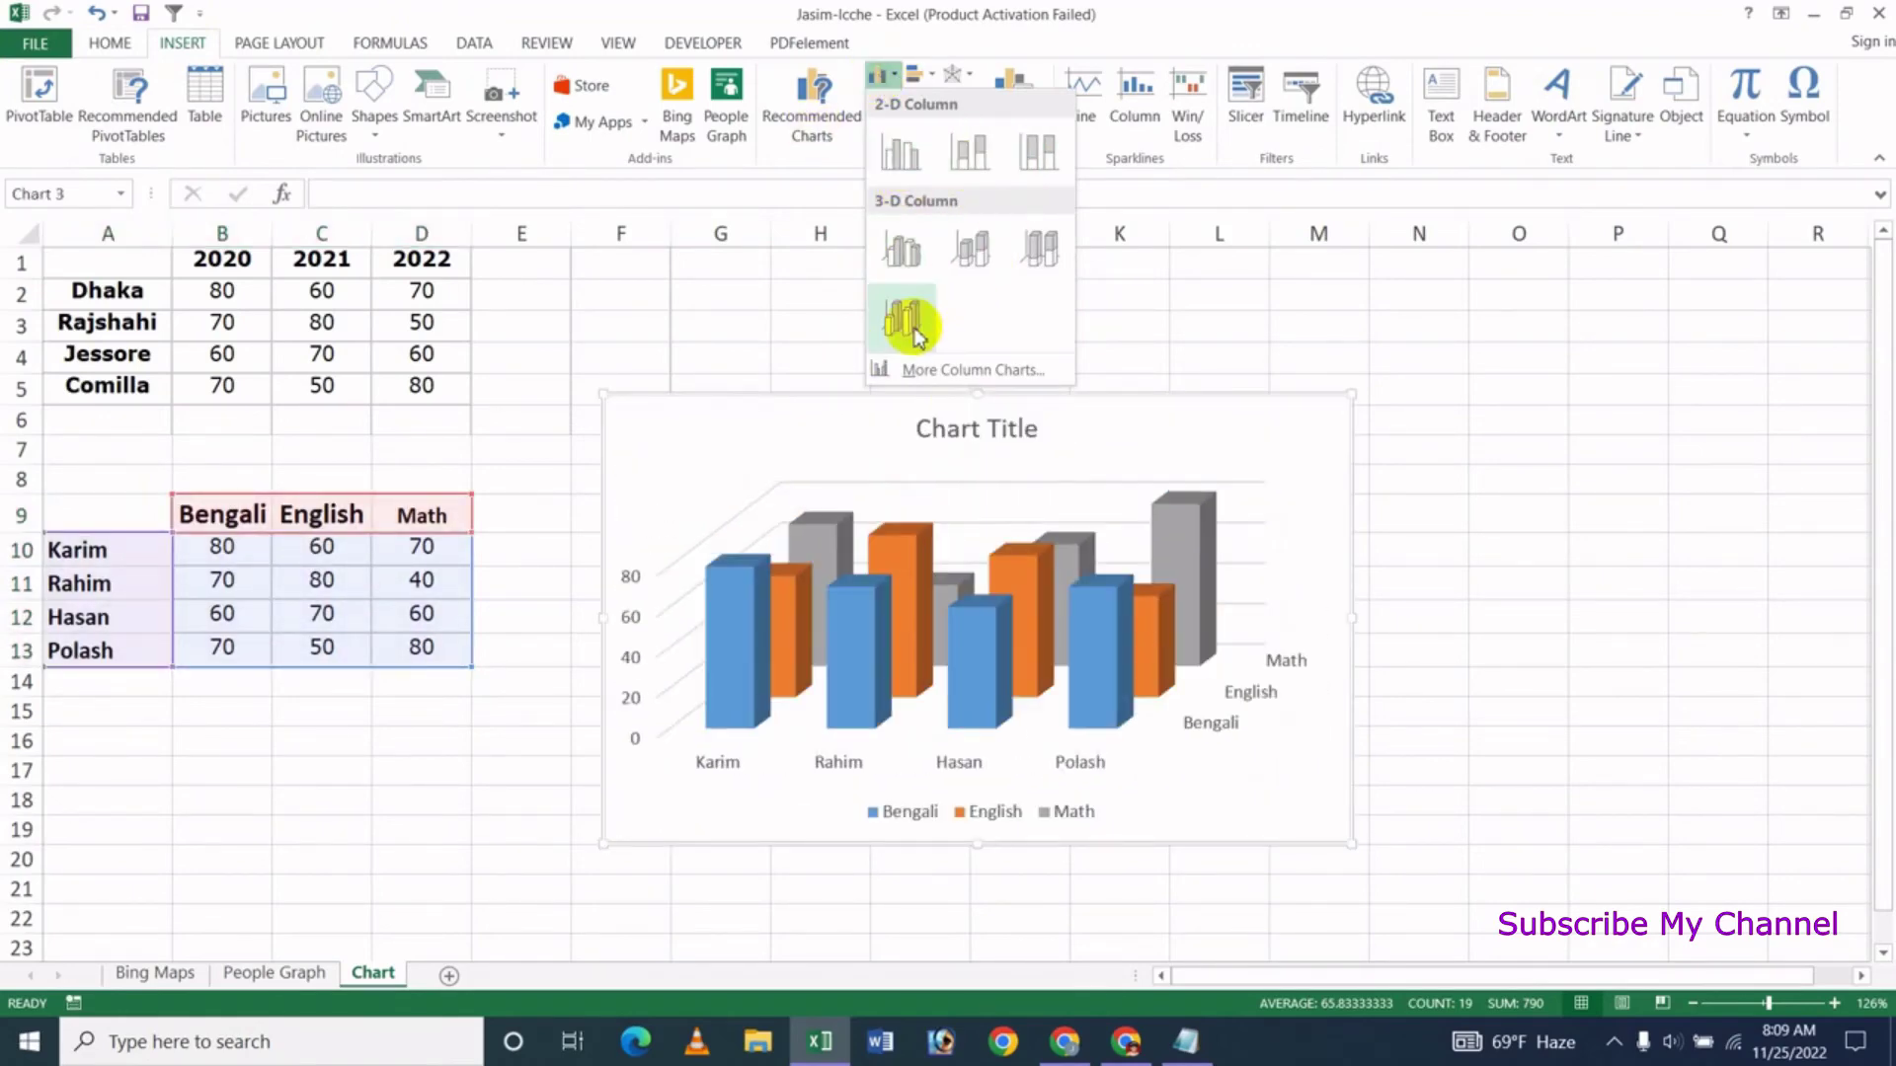
pyautogui.click(907, 259)
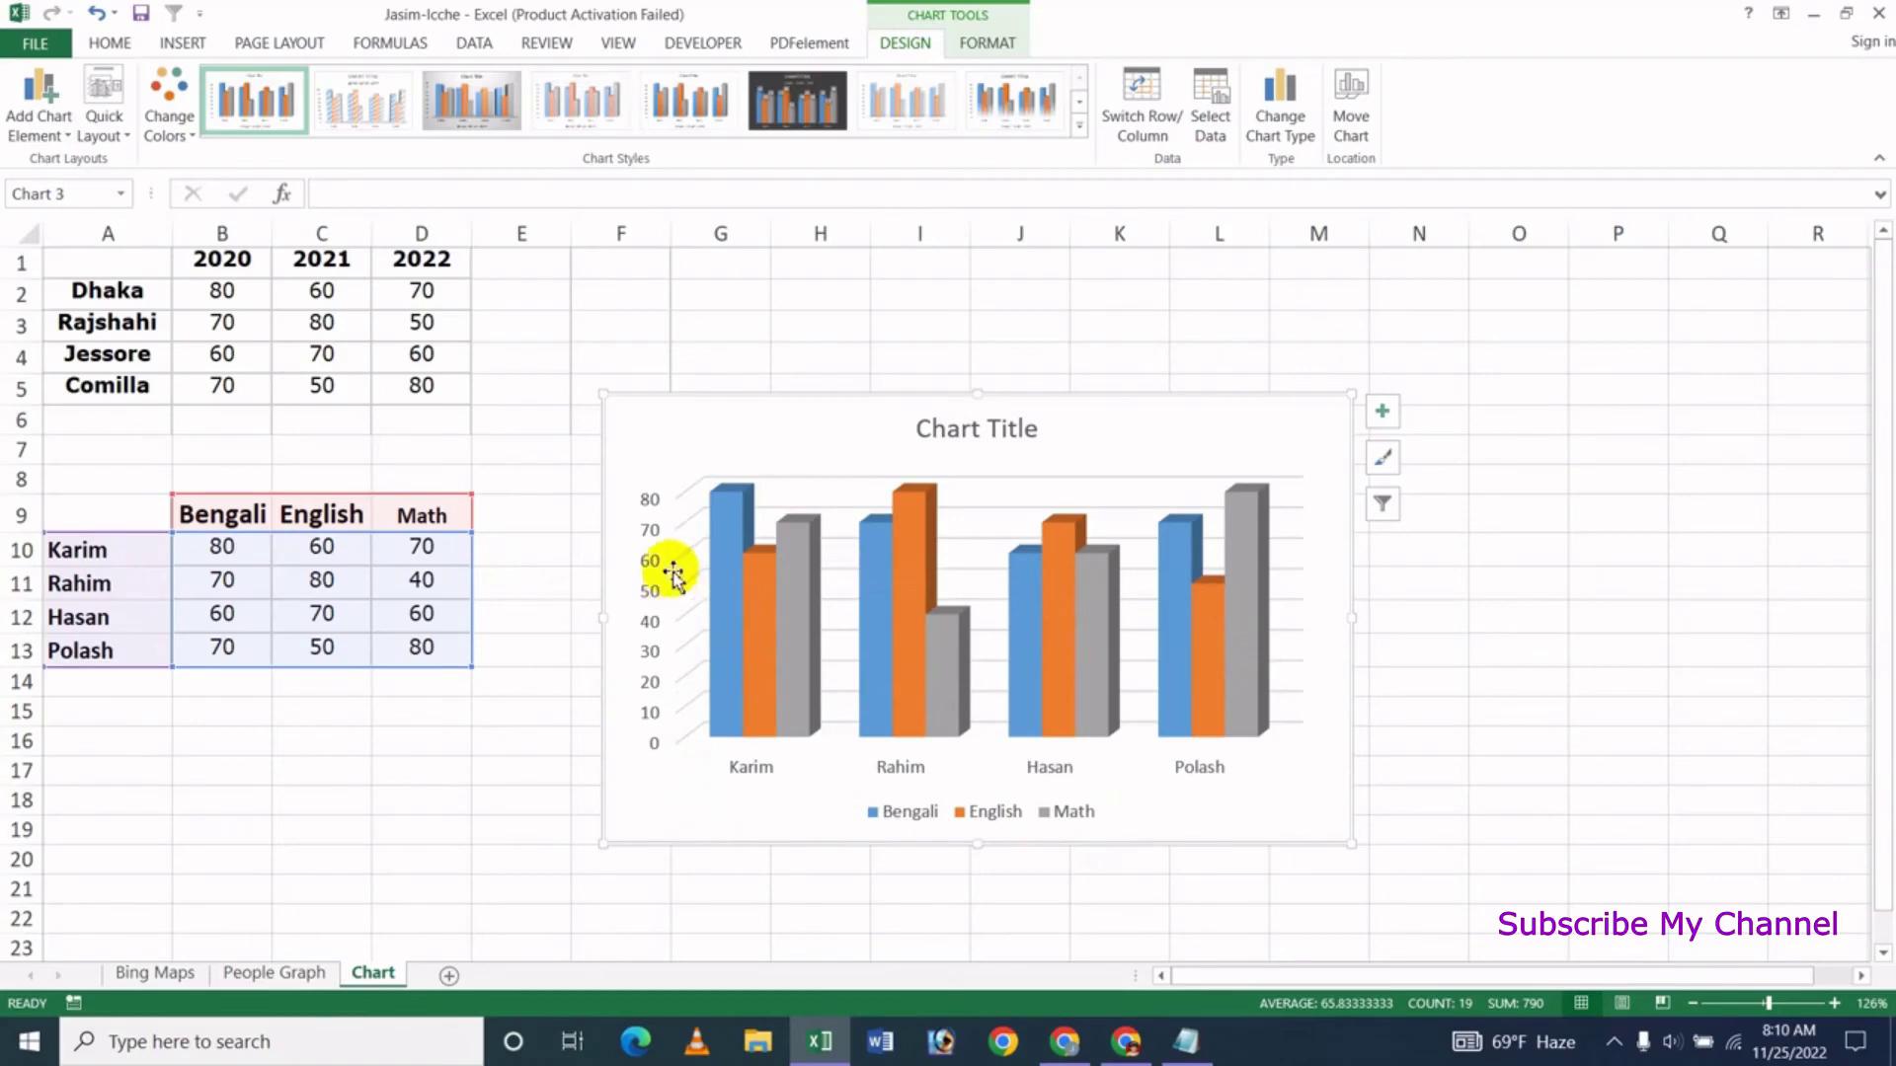
pyautogui.click(753, 568)
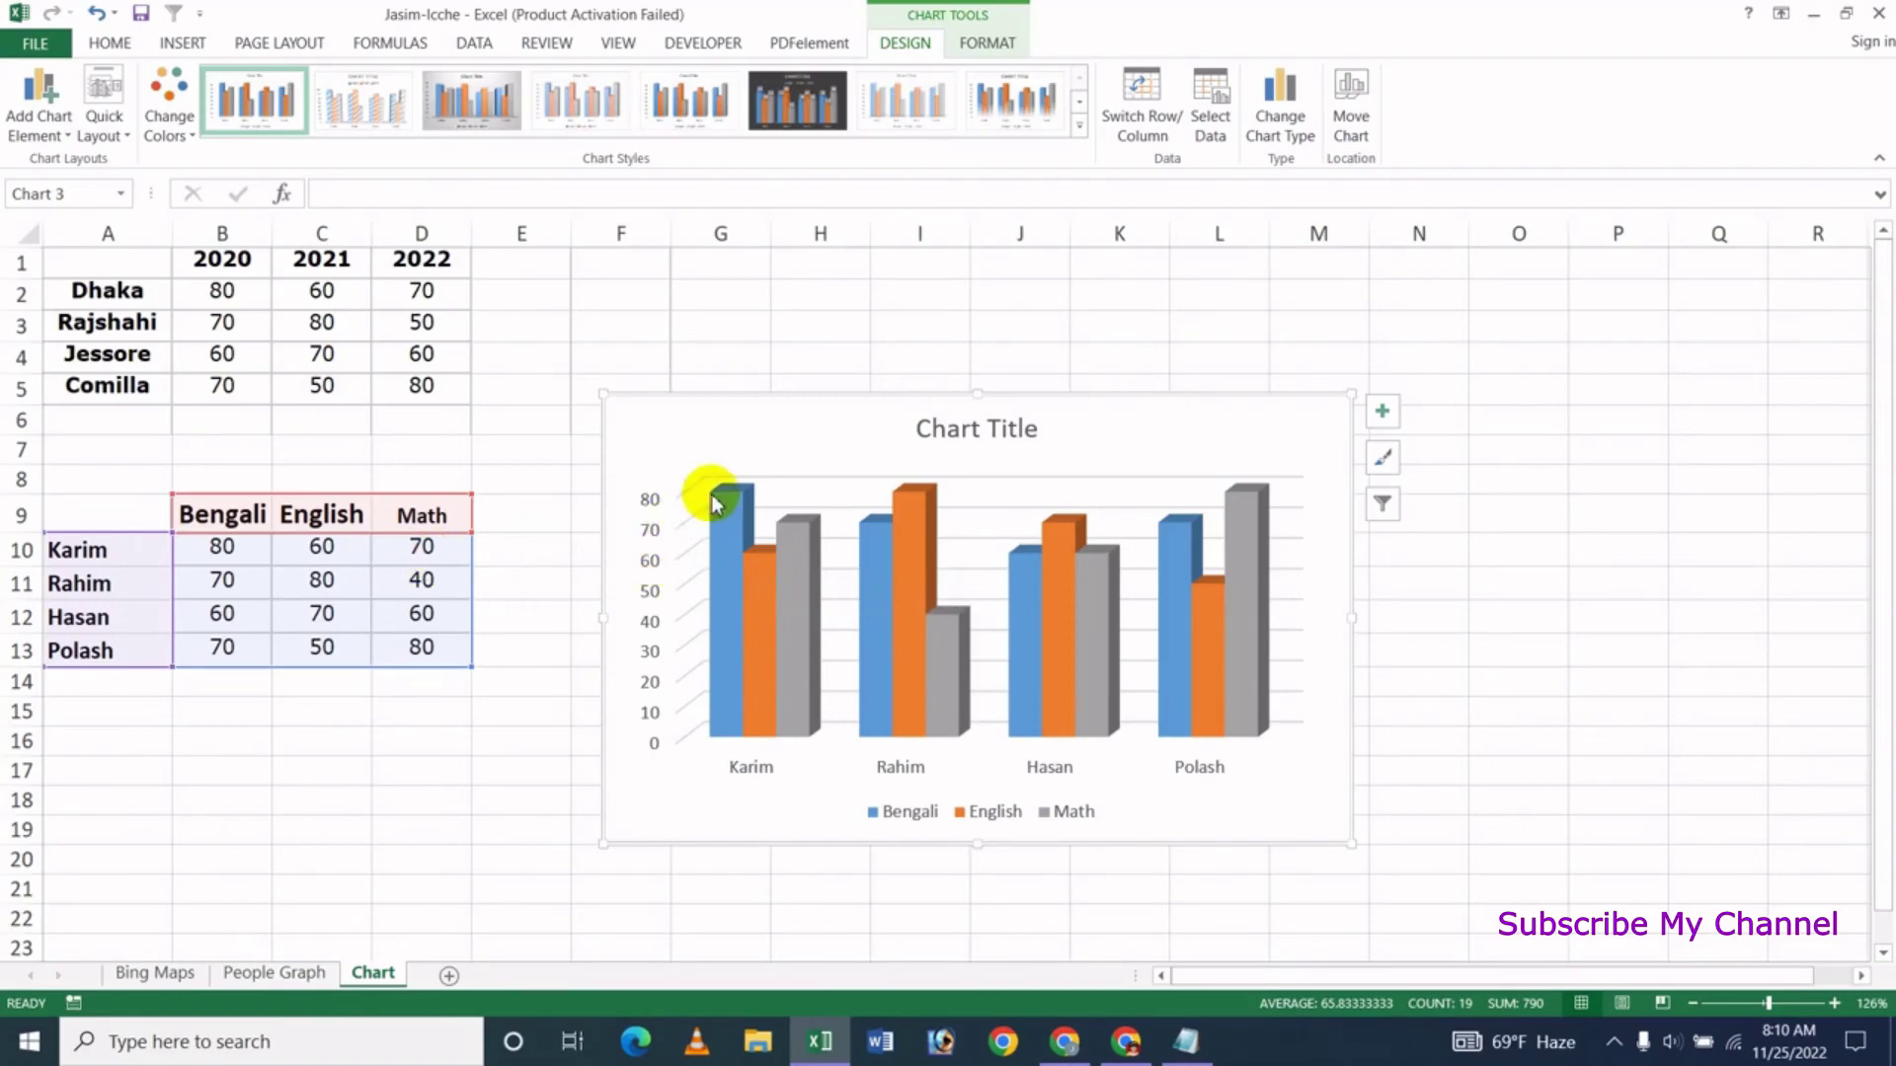
pyautogui.click(764, 575)
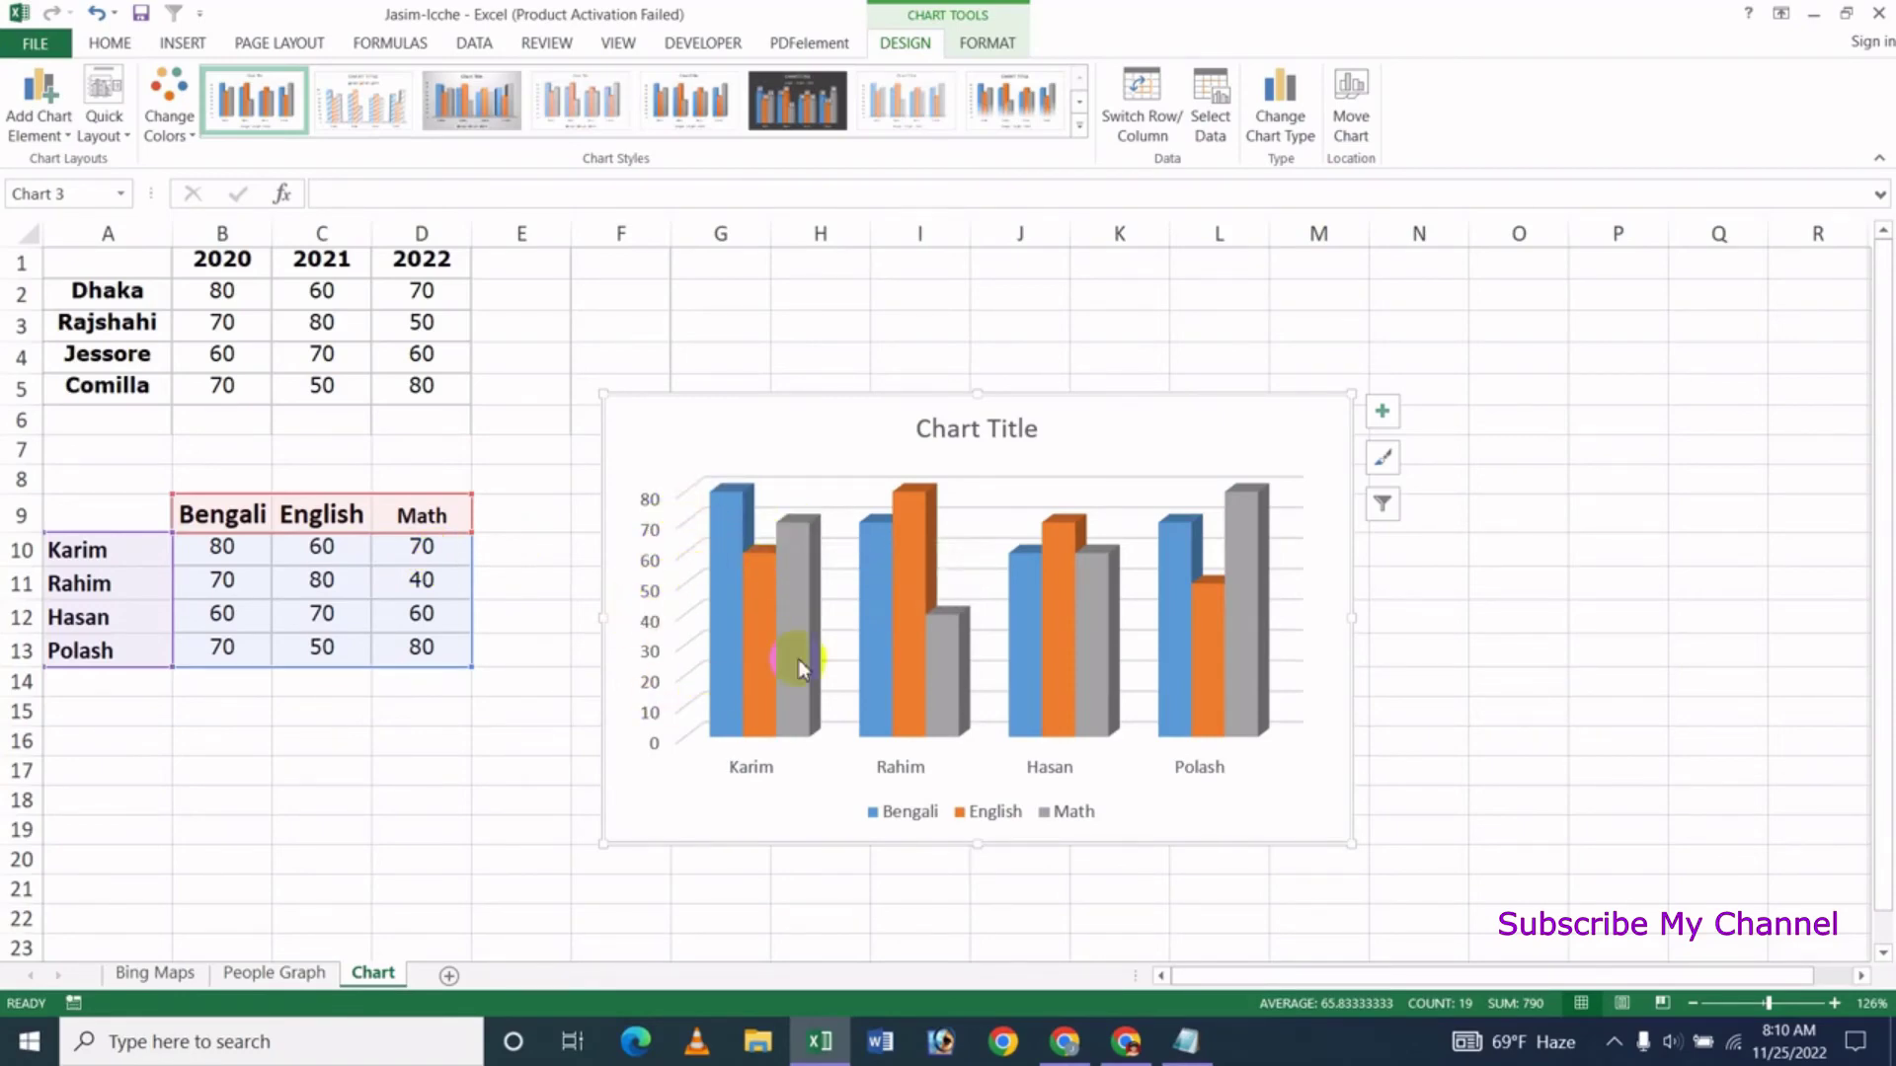
pyautogui.click(925, 701)
pyautogui.moveTo(909, 607)
pyautogui.click(911, 630)
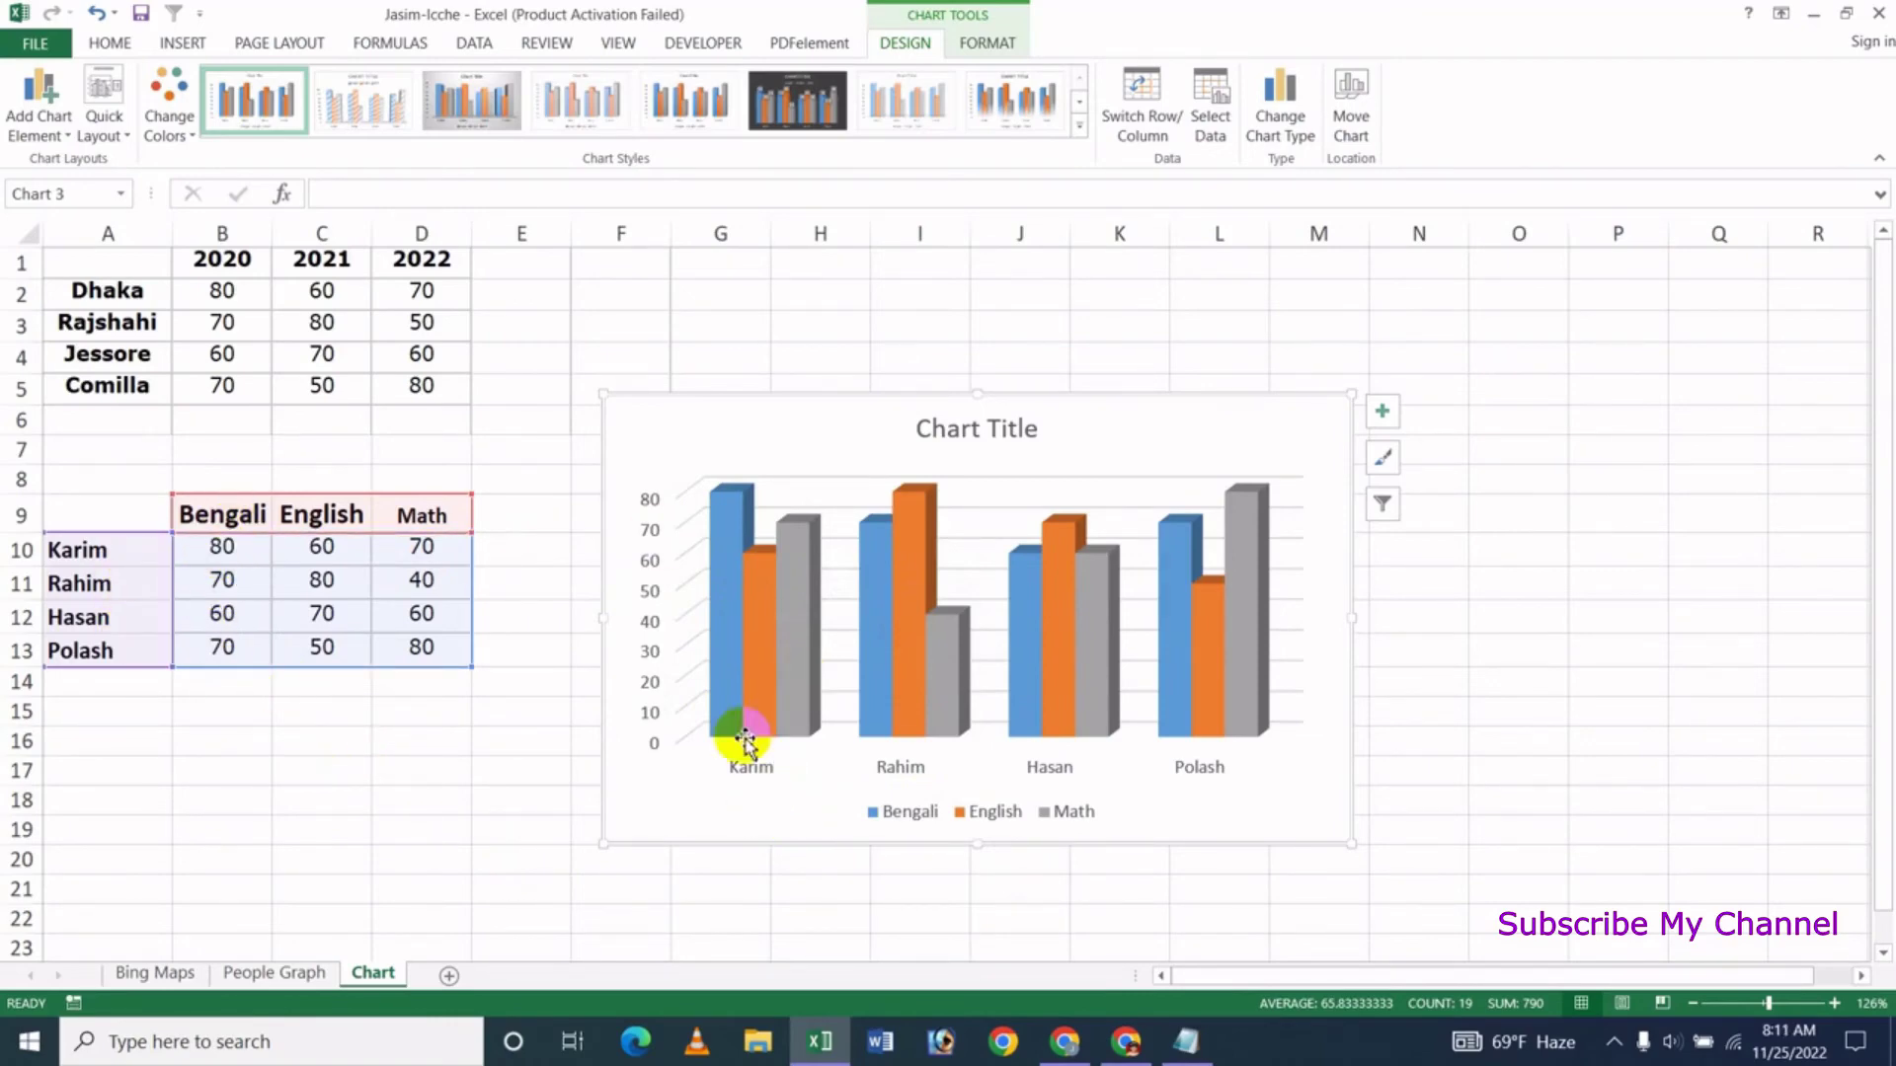
pyautogui.click(743, 549)
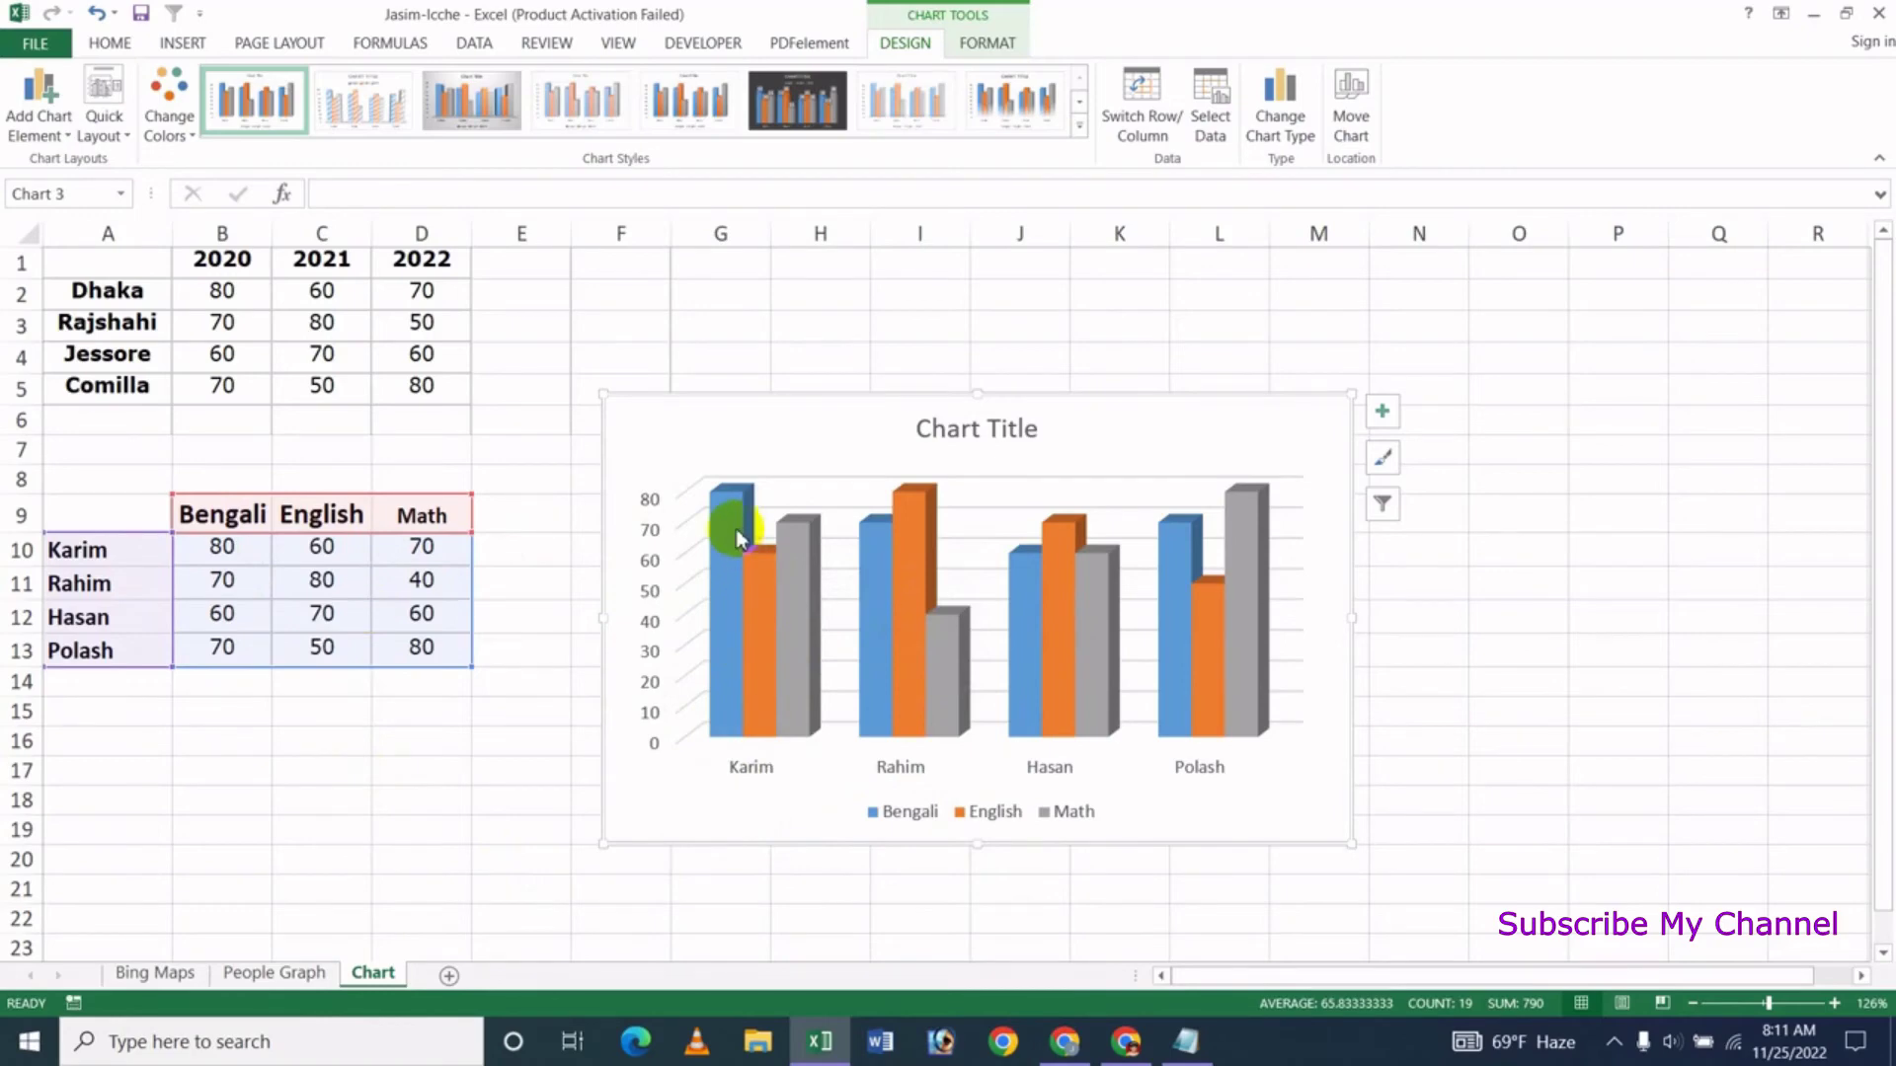
pyautogui.moveTo(731, 593)
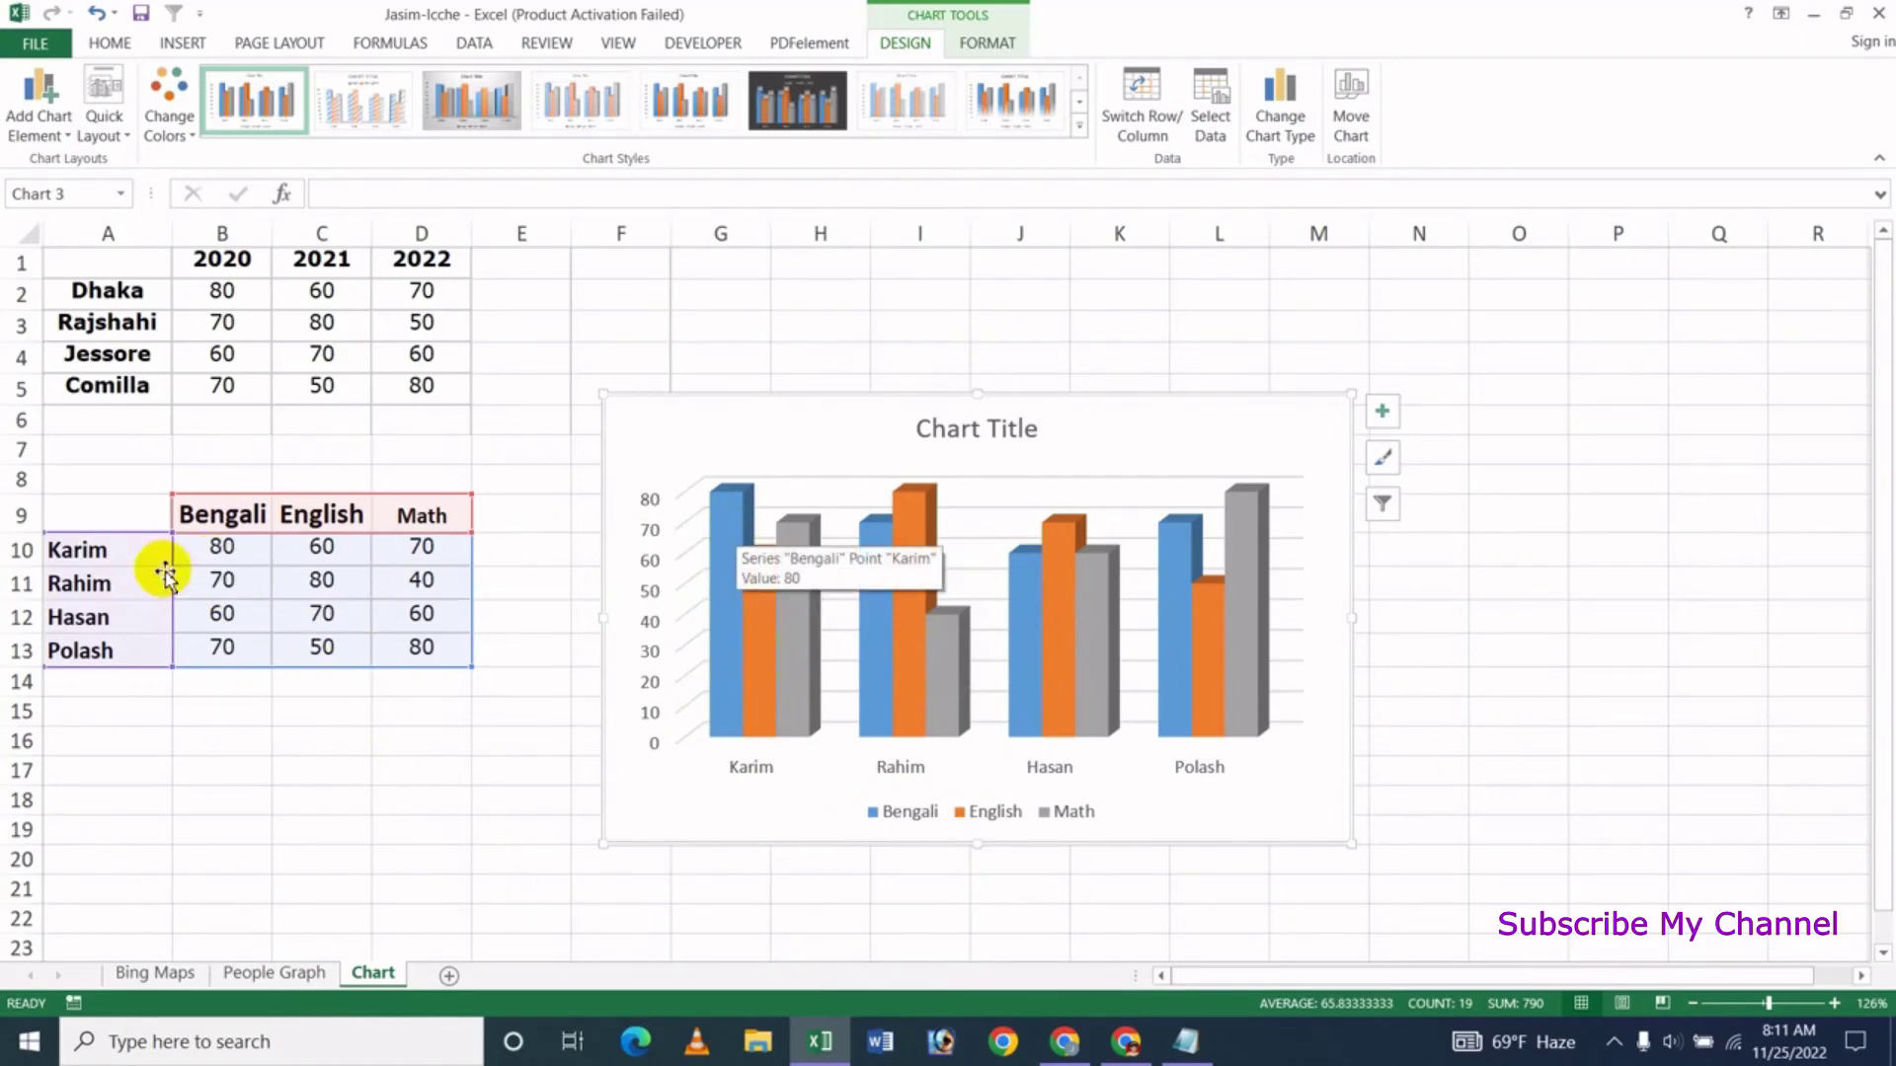
pyautogui.click(927, 620)
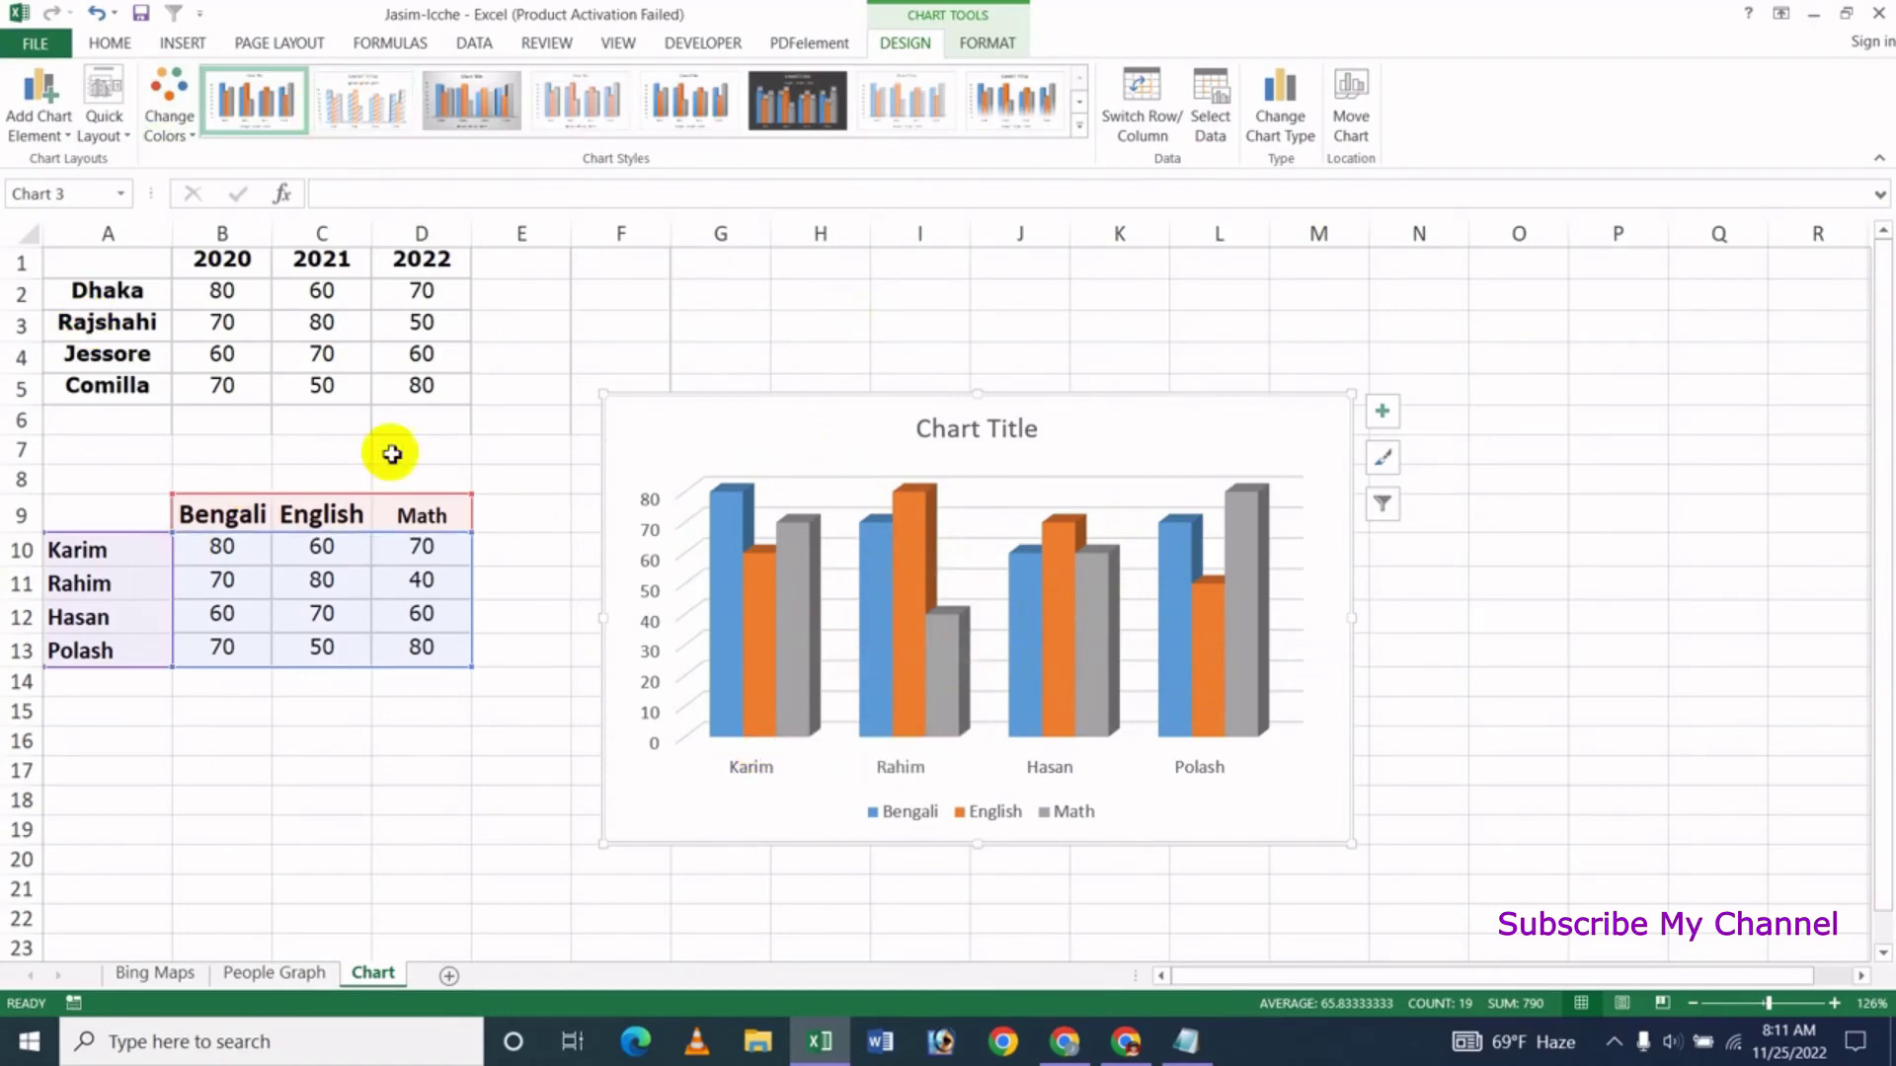
# Turn Data Labels on then off and remove the Data Table from the marks chart
pyautogui.click(1382, 414)
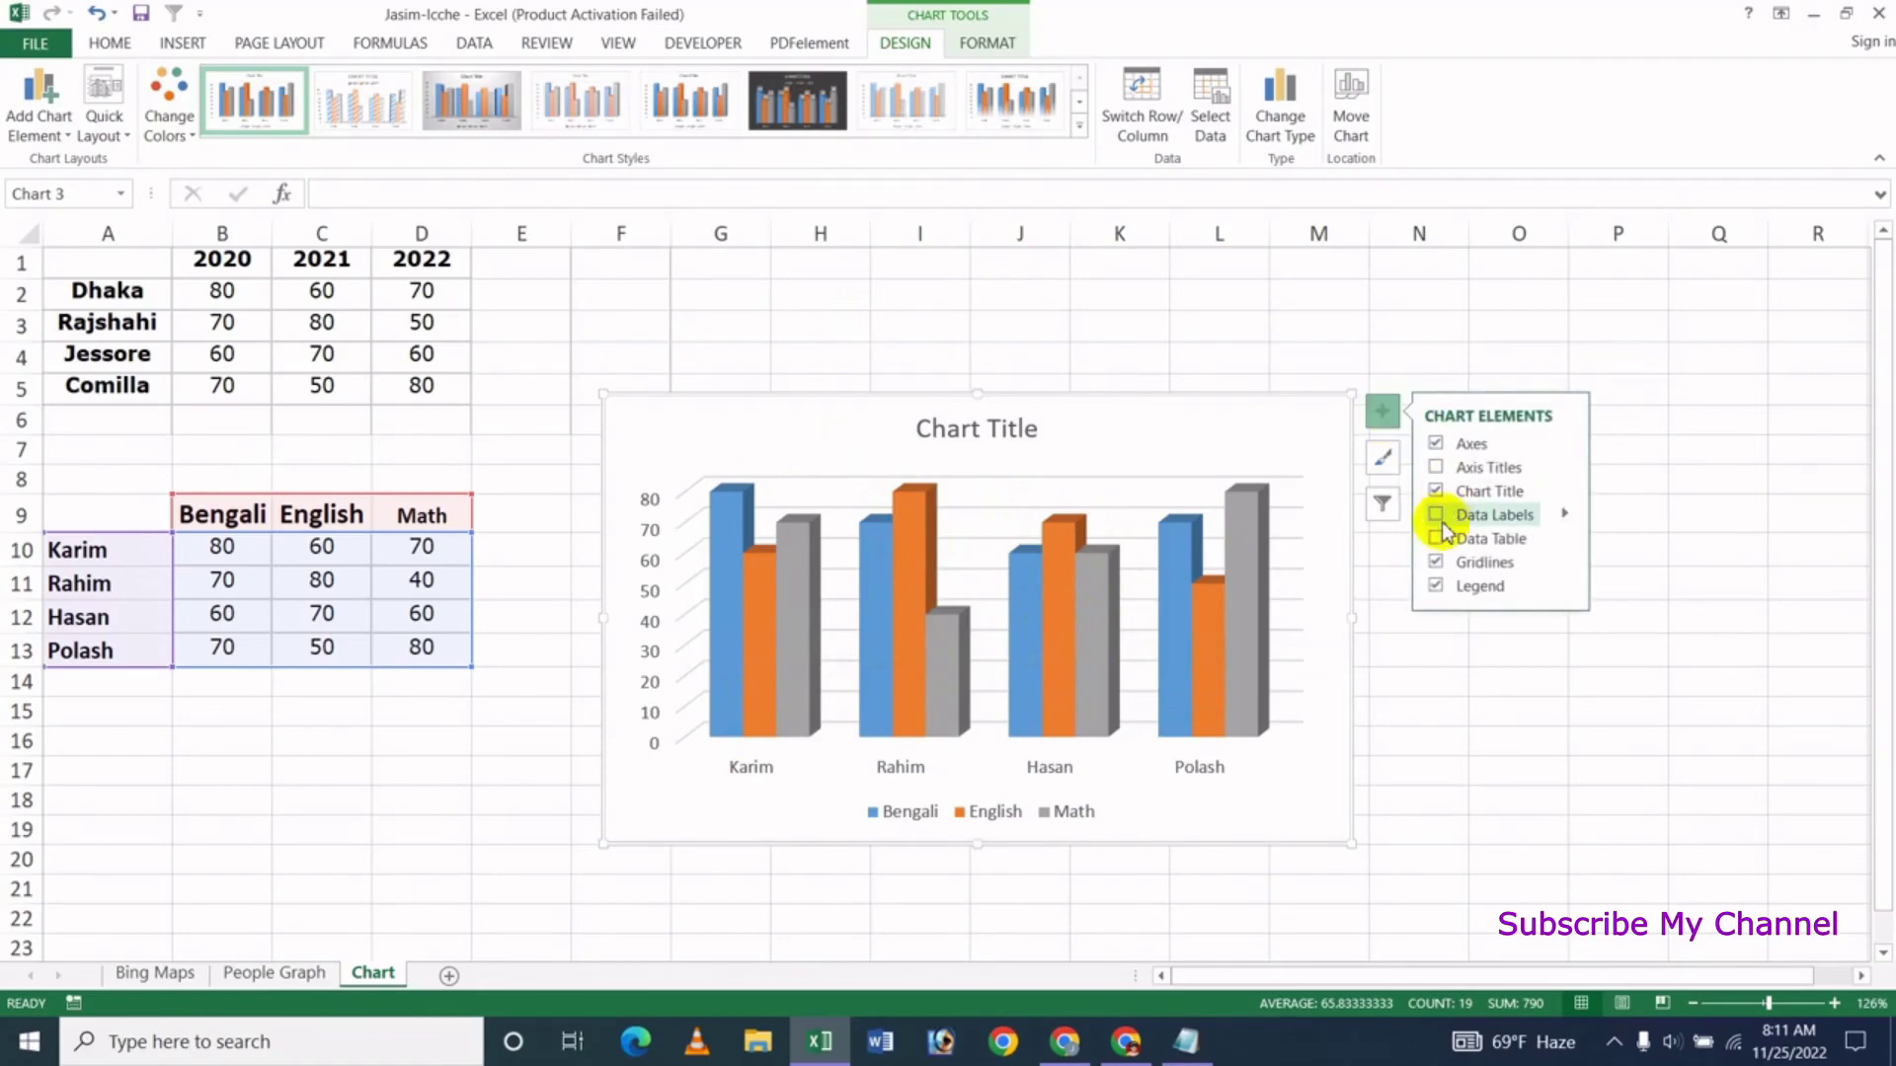
pyautogui.click(1436, 516)
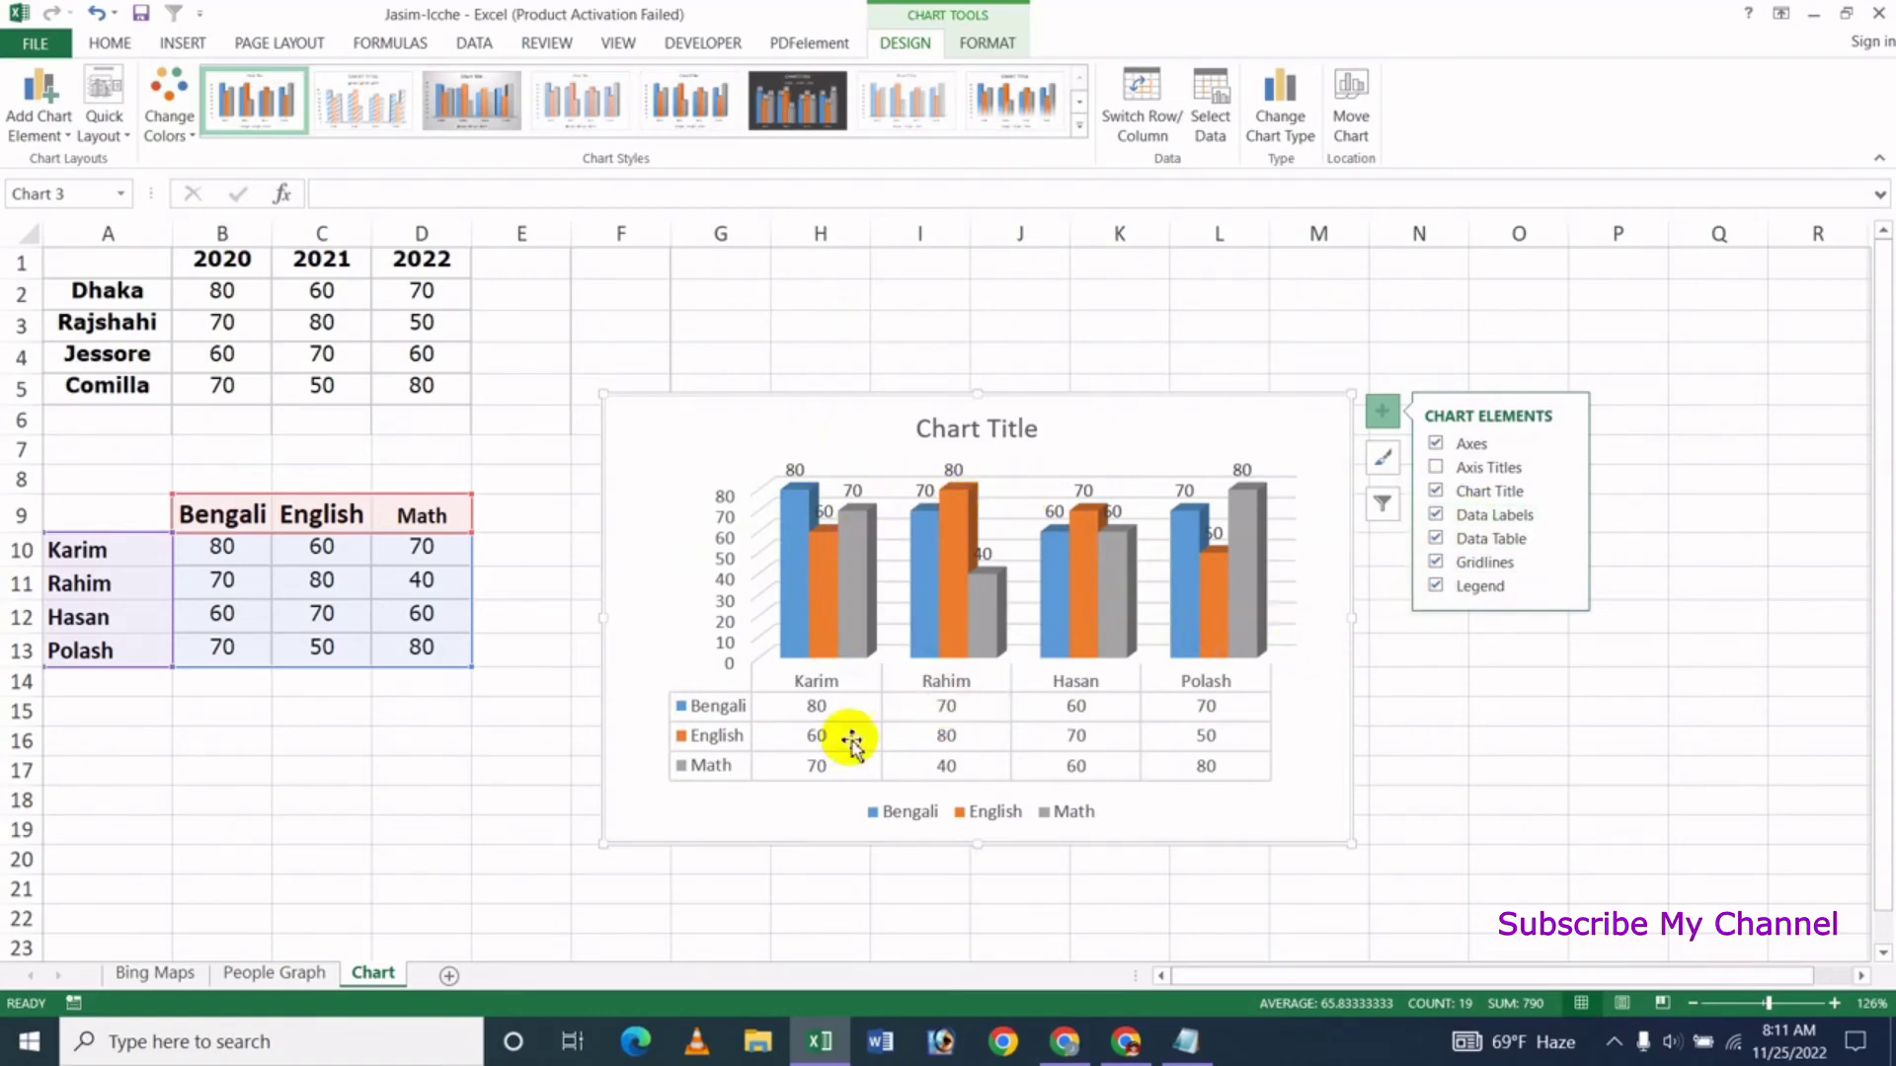
pyautogui.click(1437, 518)
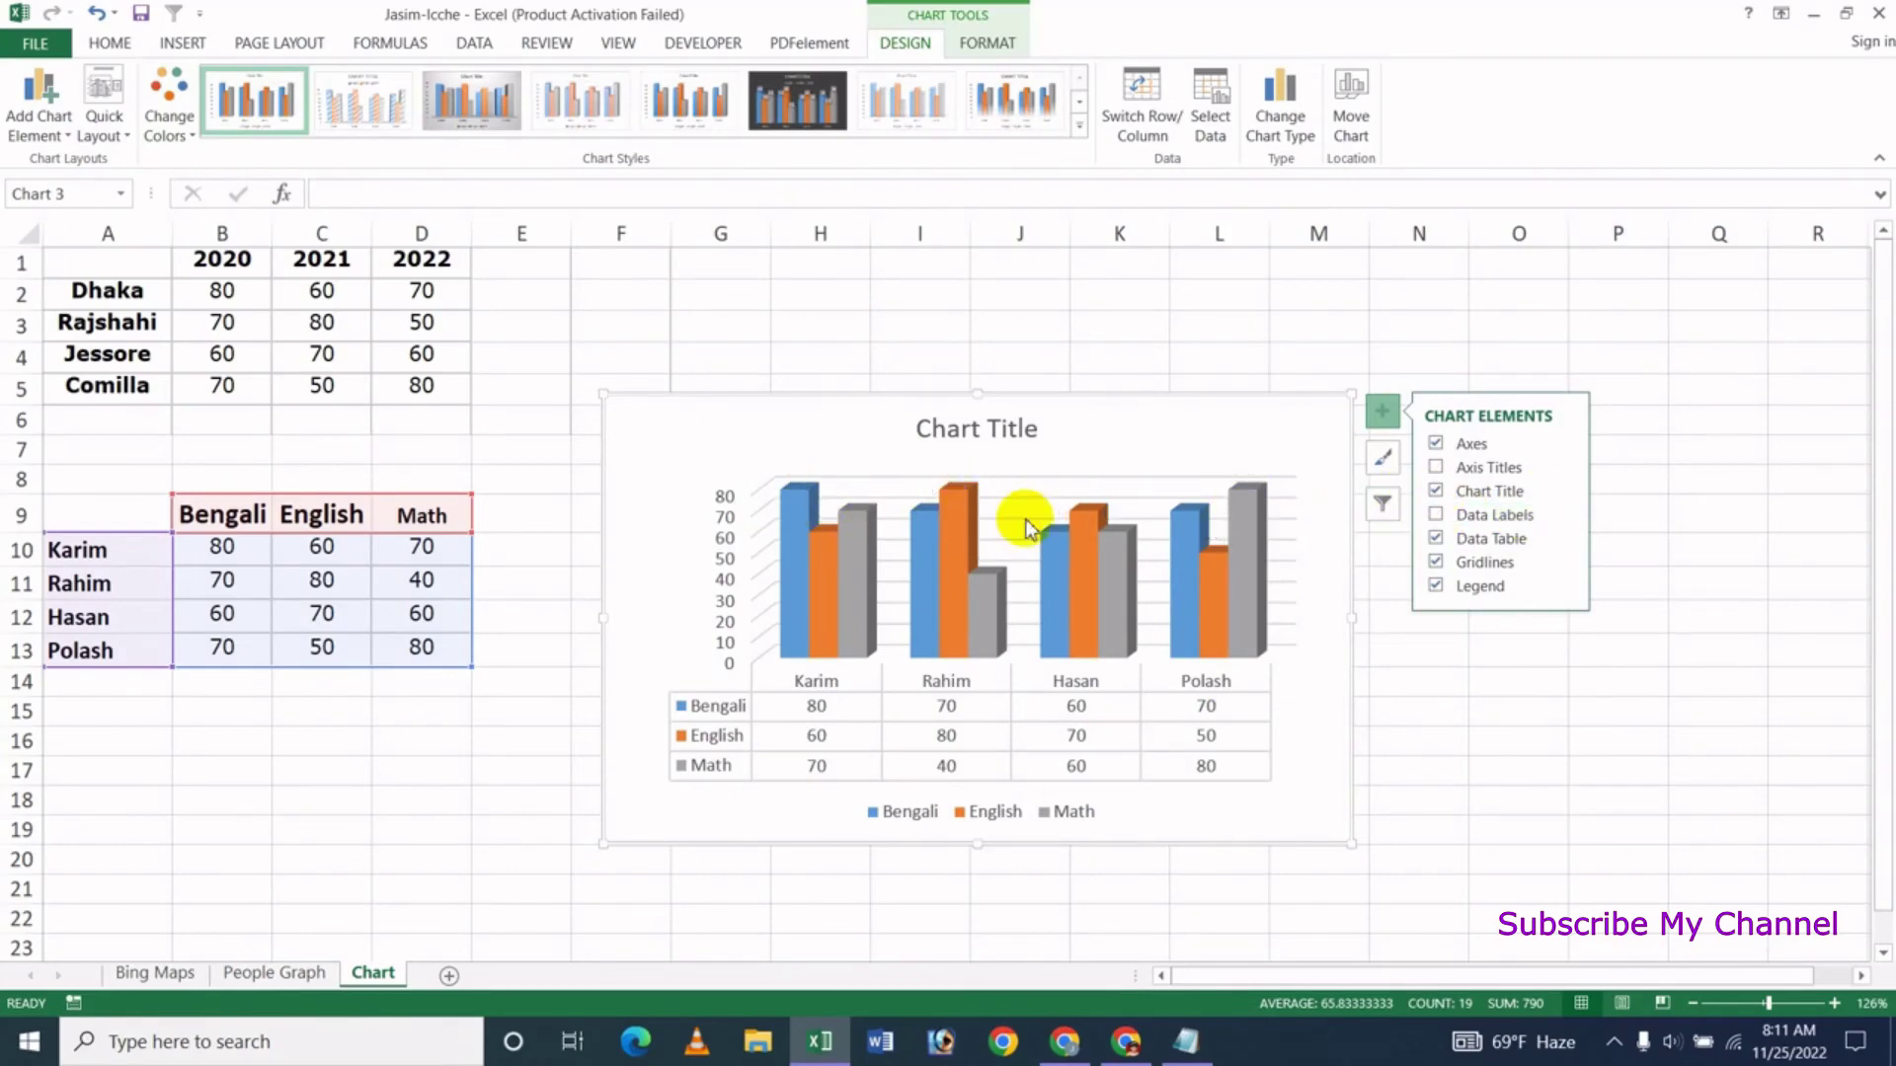
pyautogui.click(1437, 538)
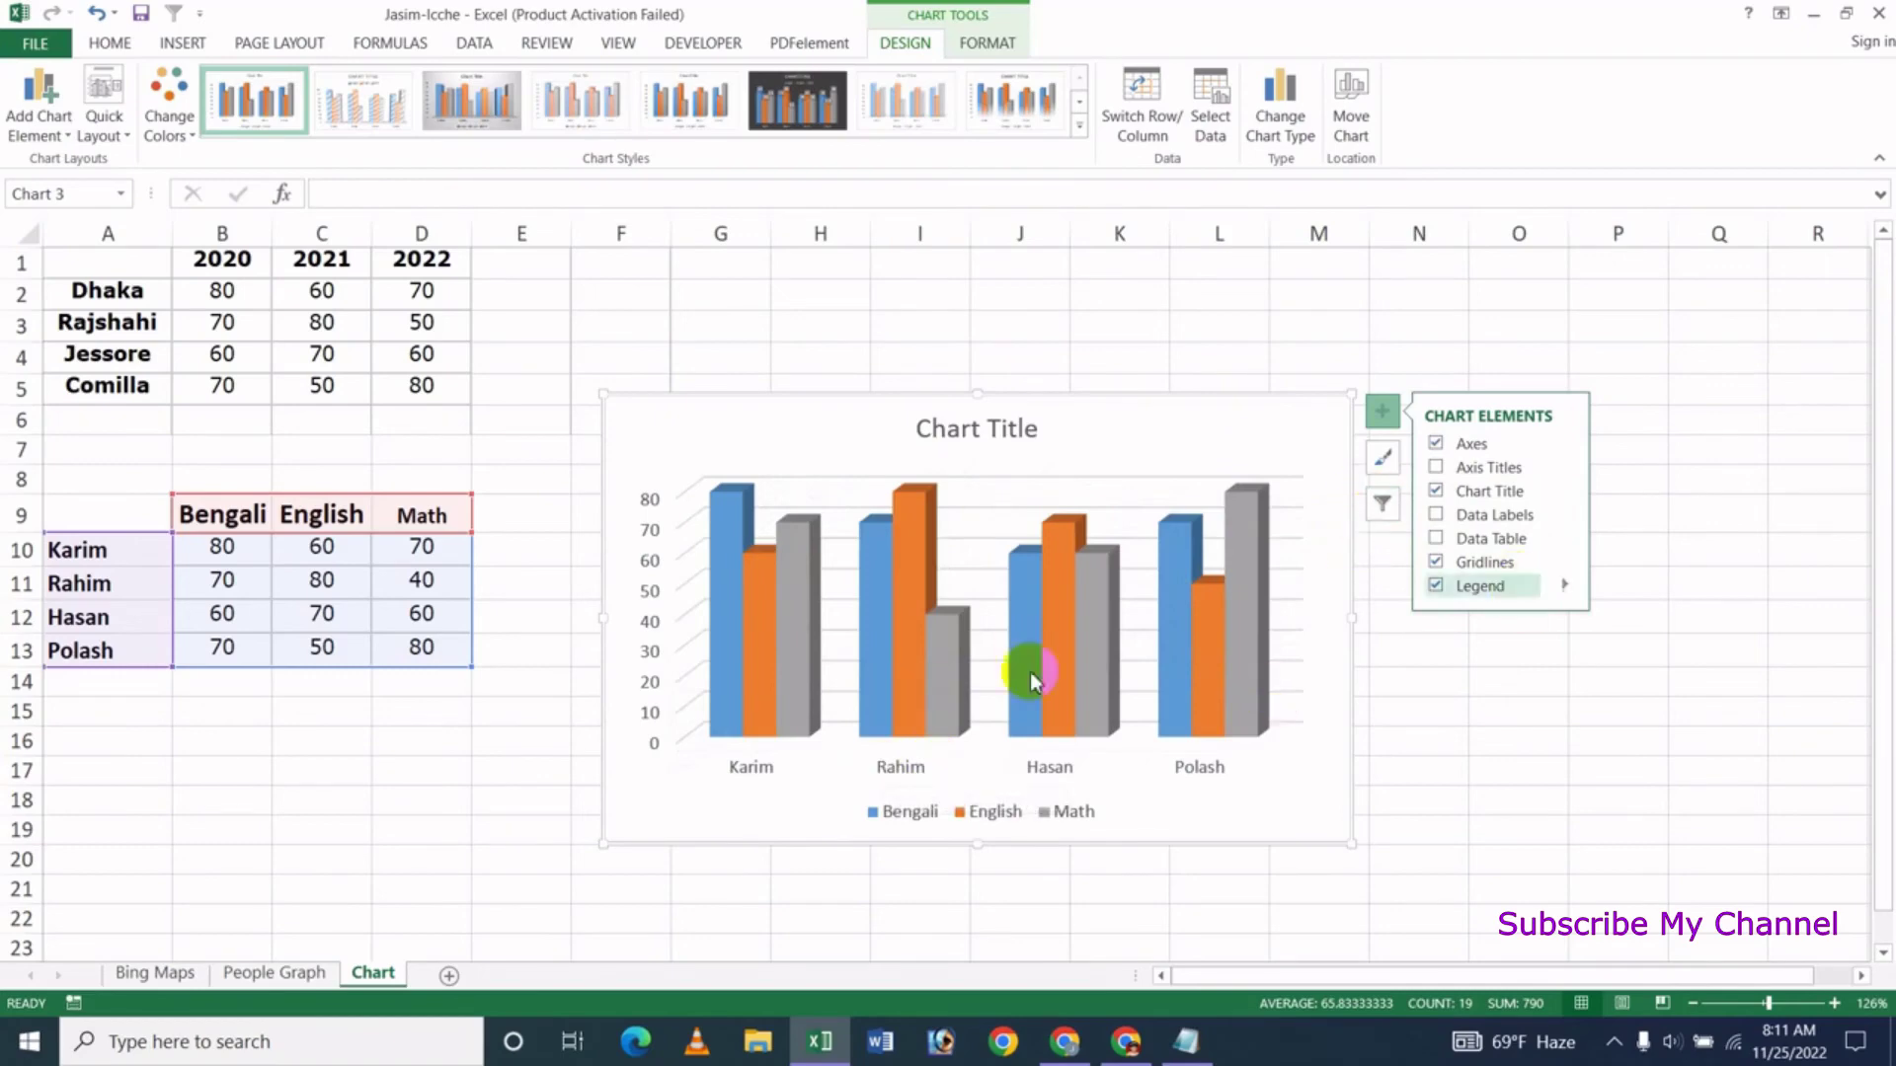
# Preview Quick Layout and Switch Row/Column twice, keeping students grouped on the axis
pyautogui.click(103, 123)
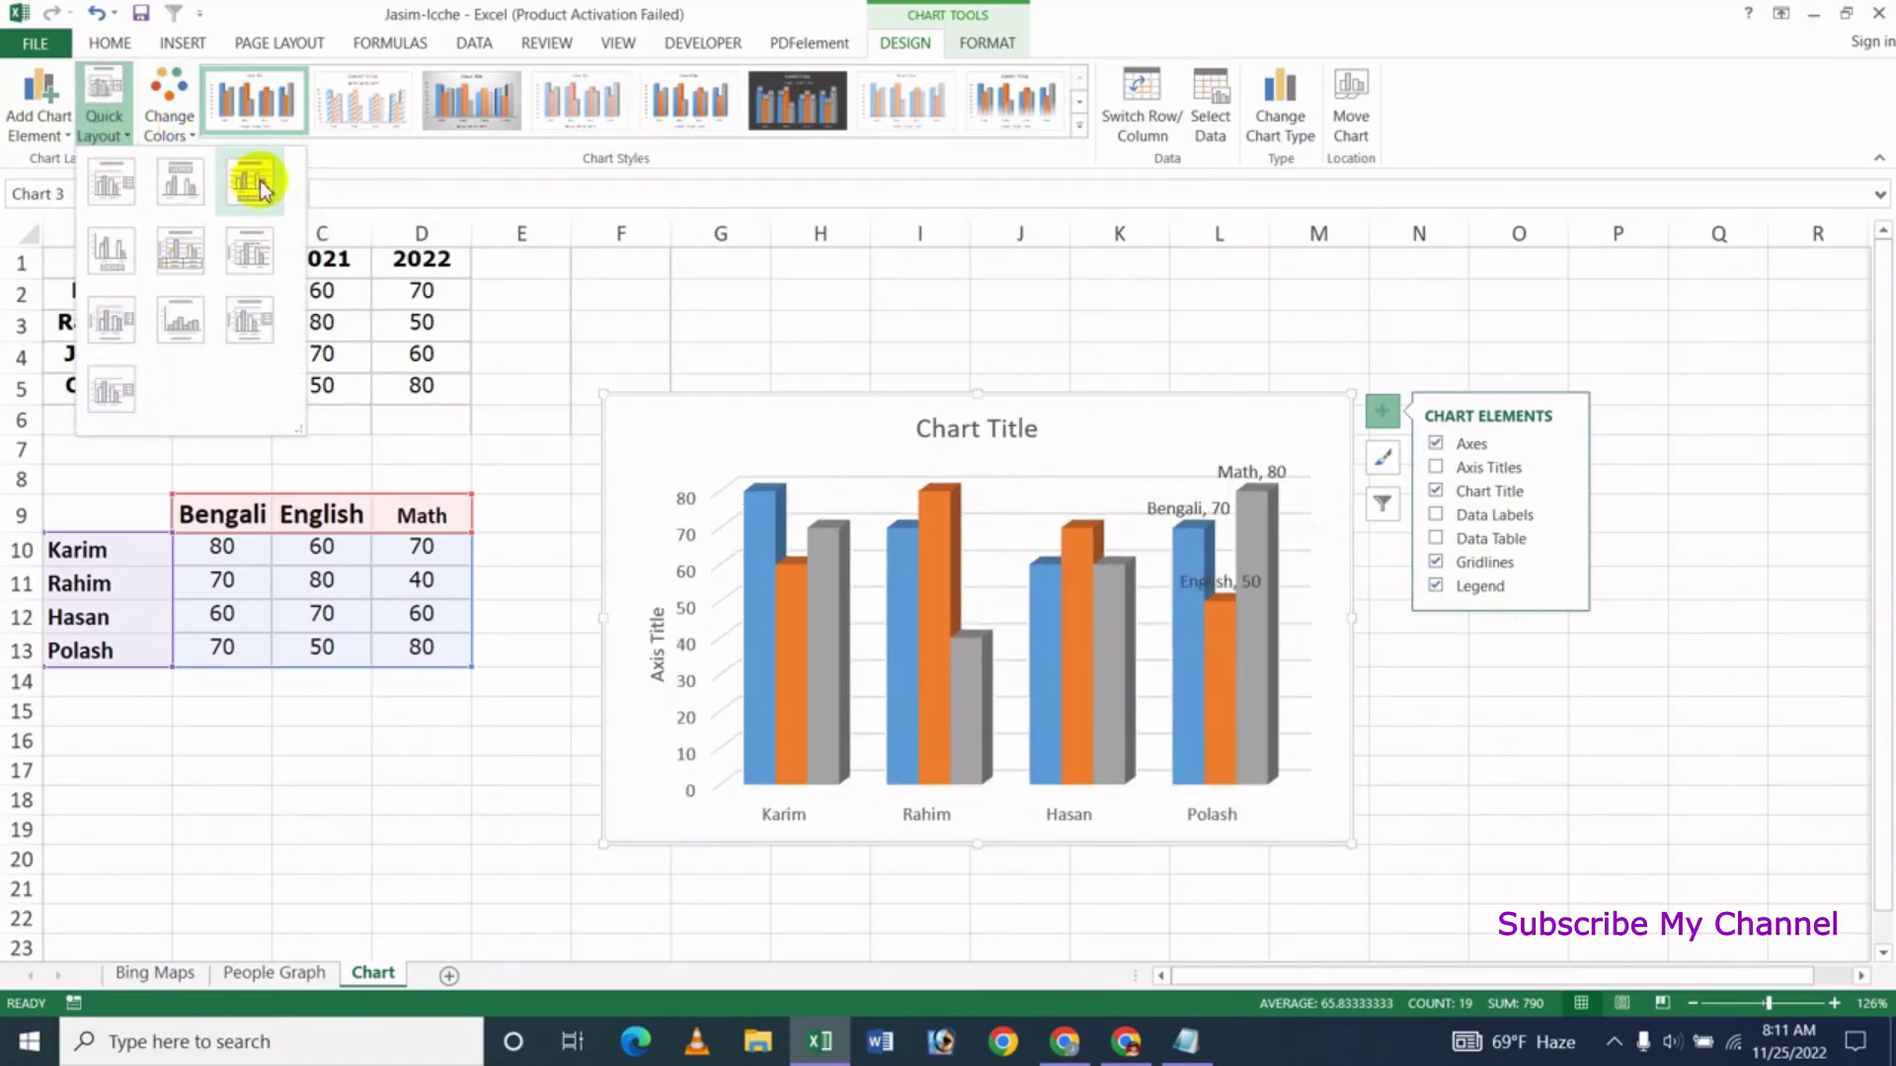
pyautogui.click(1597, 11)
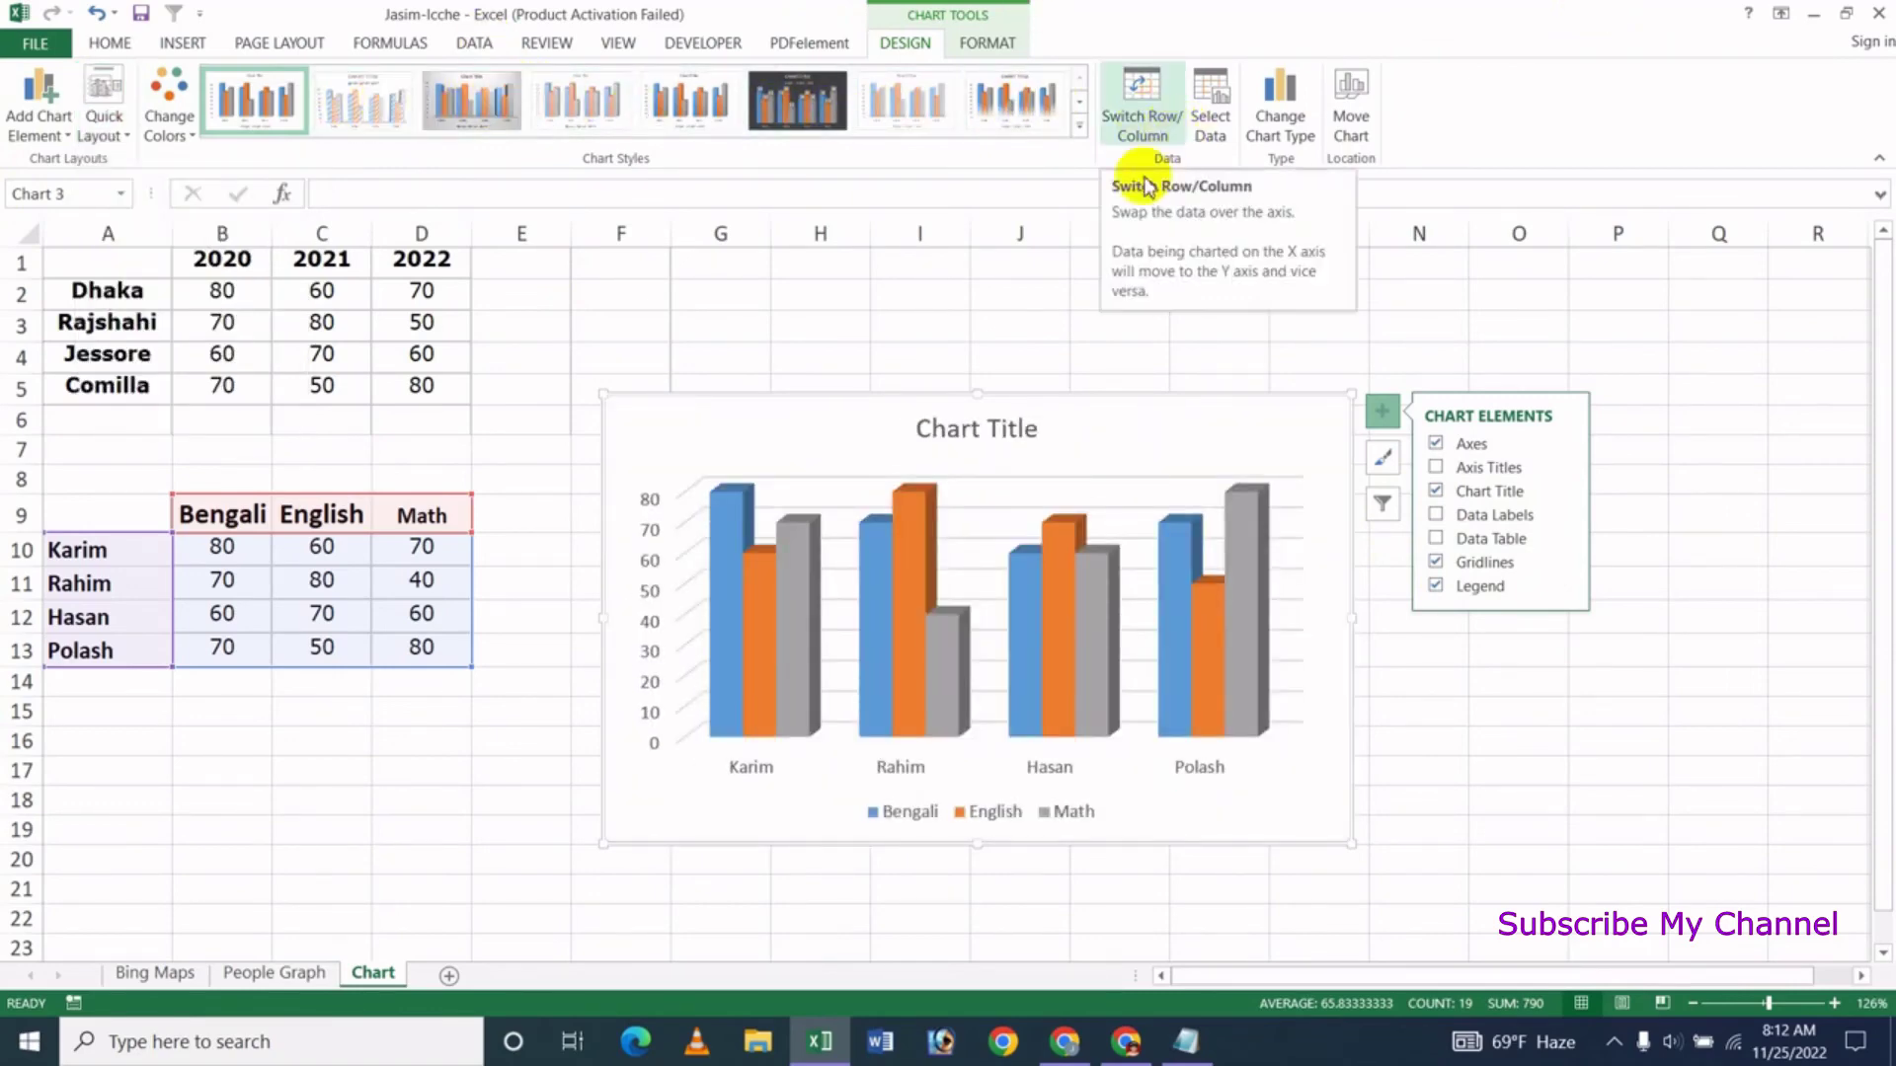
pyautogui.click(1142, 138)
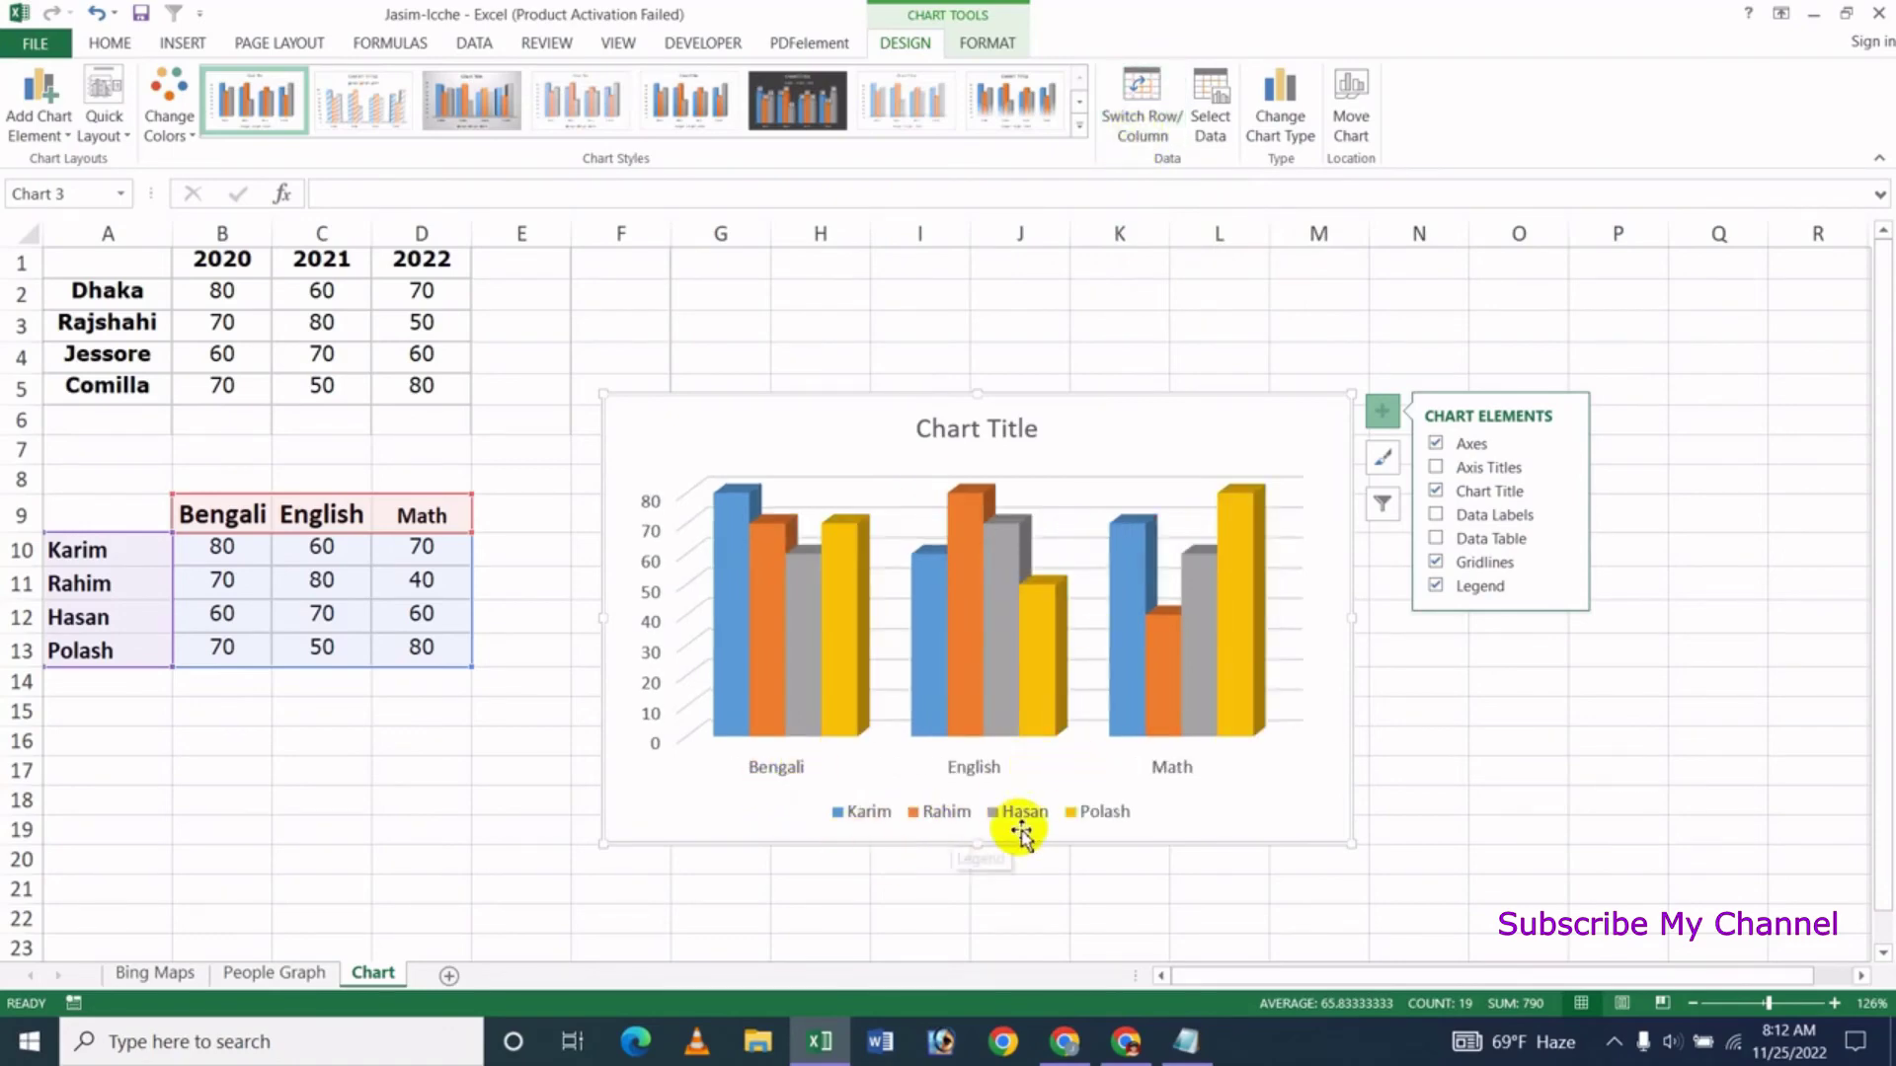
pyautogui.click(1138, 124)
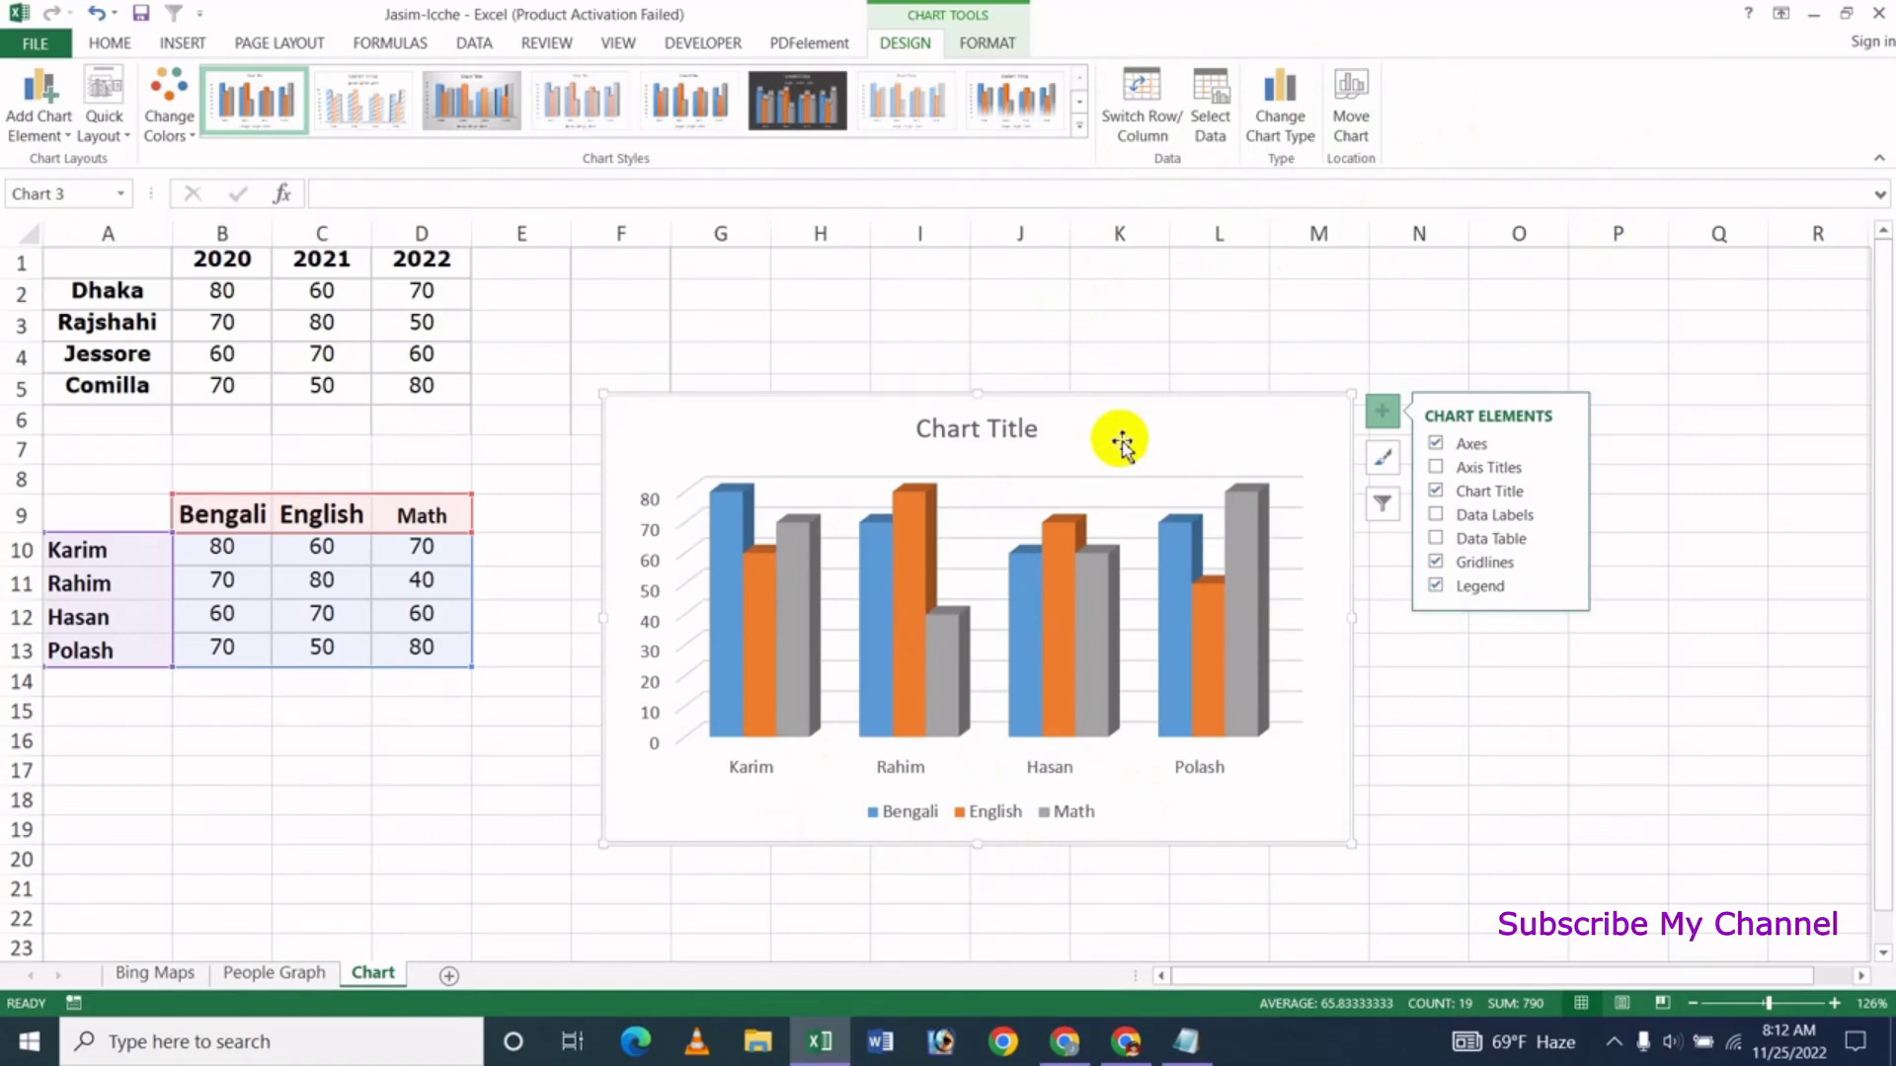
pyautogui.click(986, 44)
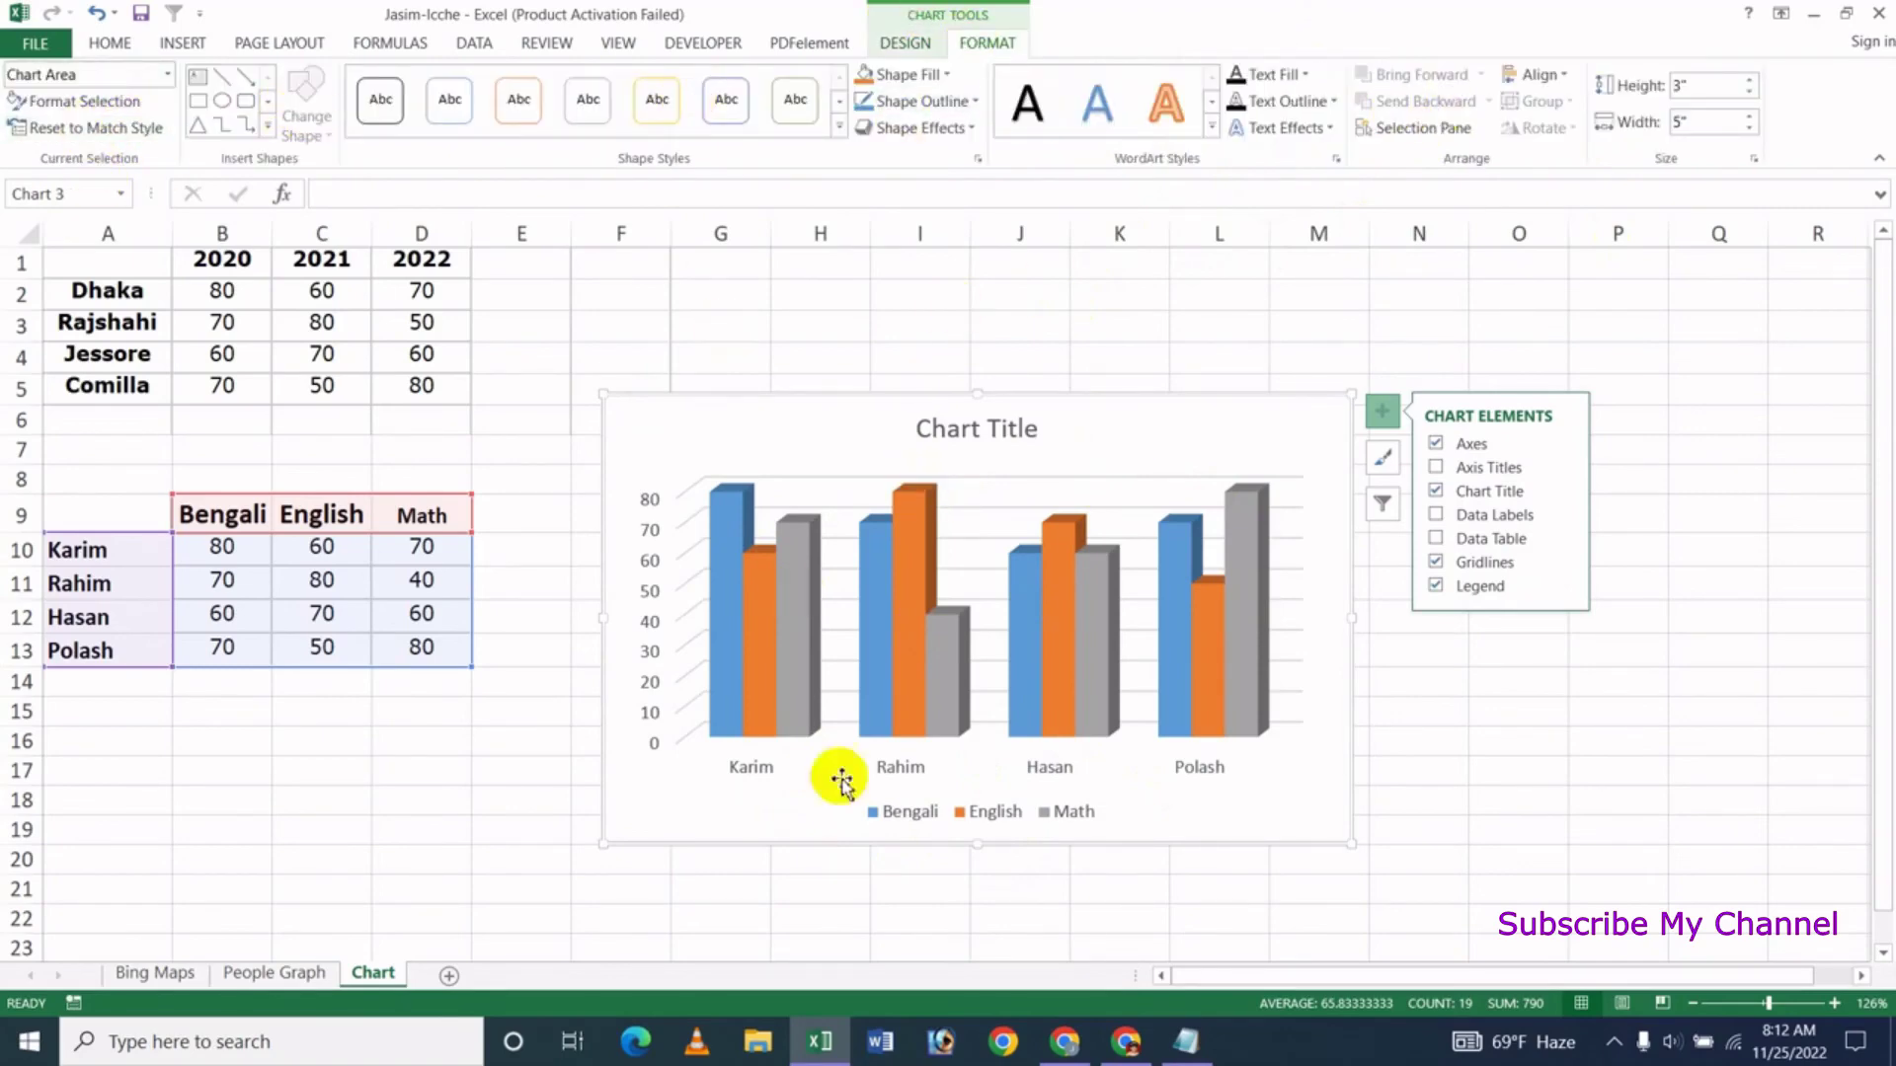
# Change the marks chart type to full 3-D Column via Change Chart Type
pyautogui.click(906, 45)
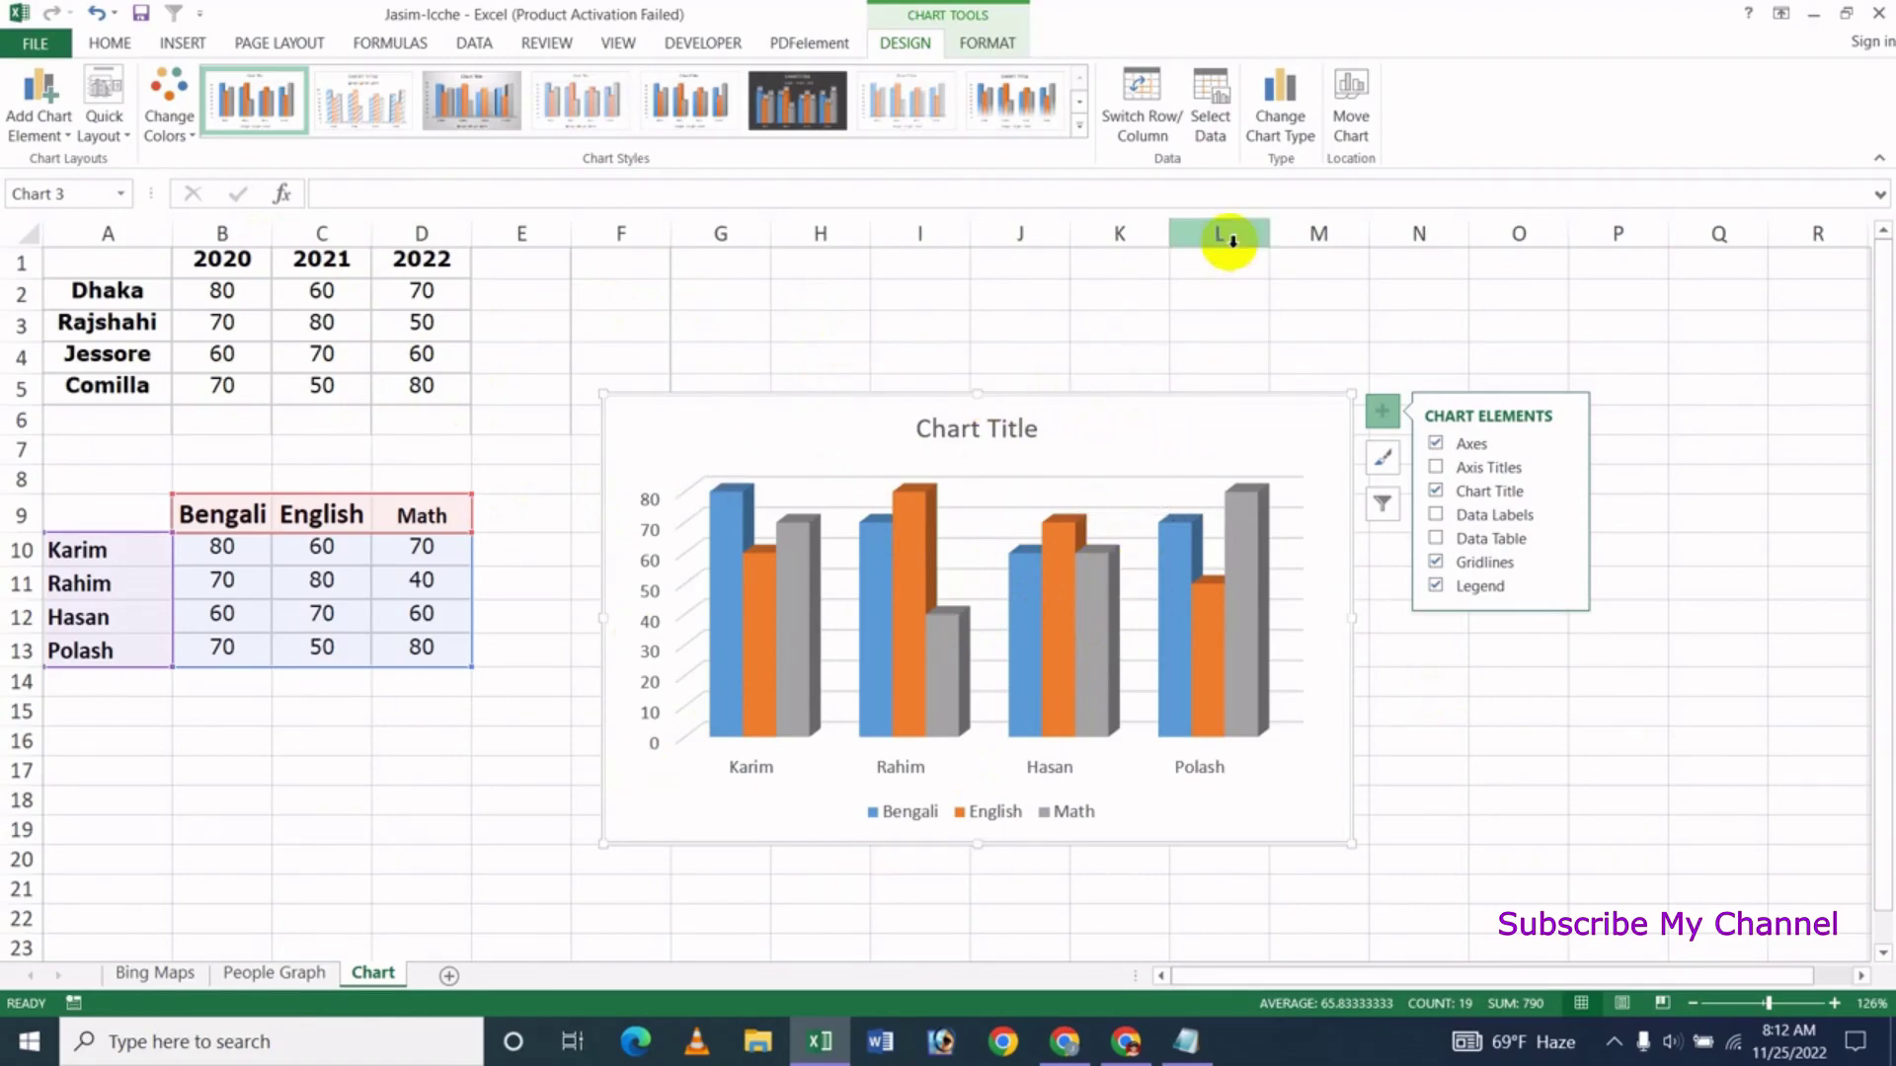
pyautogui.click(1295, 139)
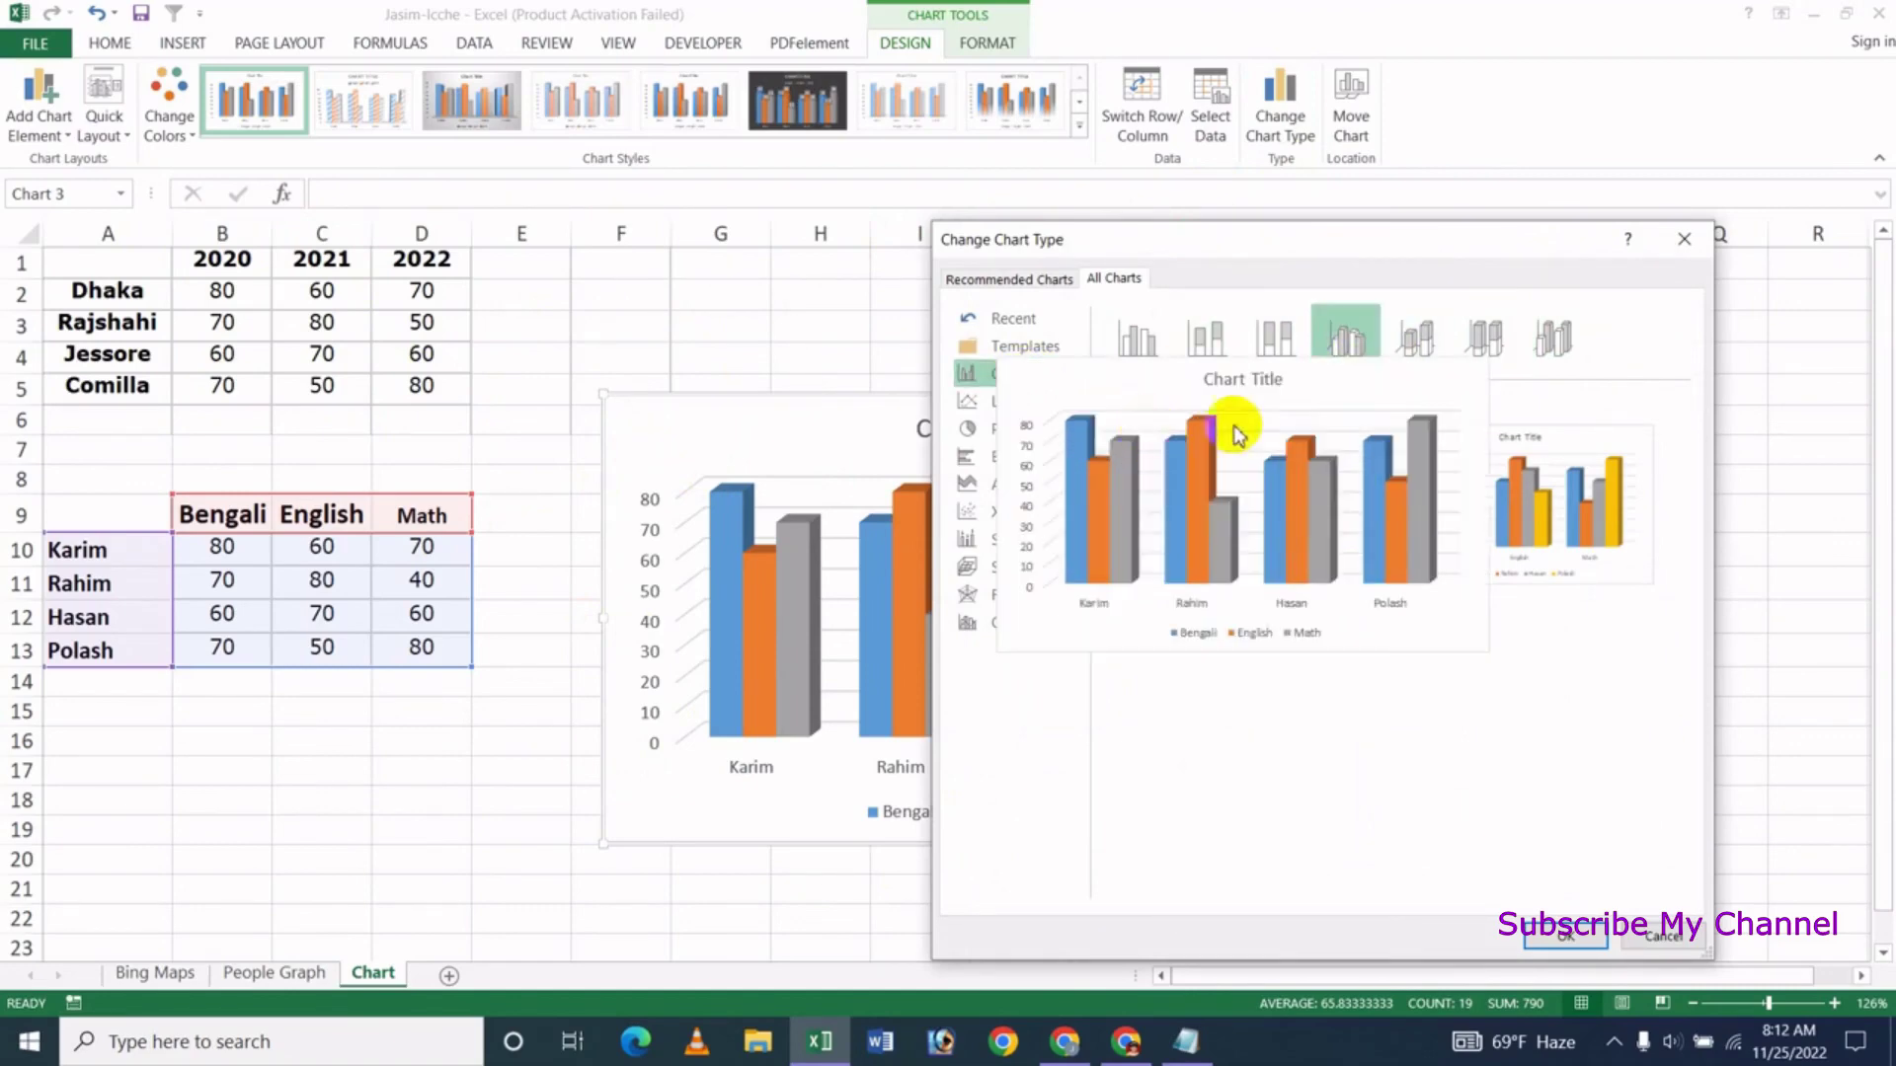
pyautogui.moveTo(1481, 503)
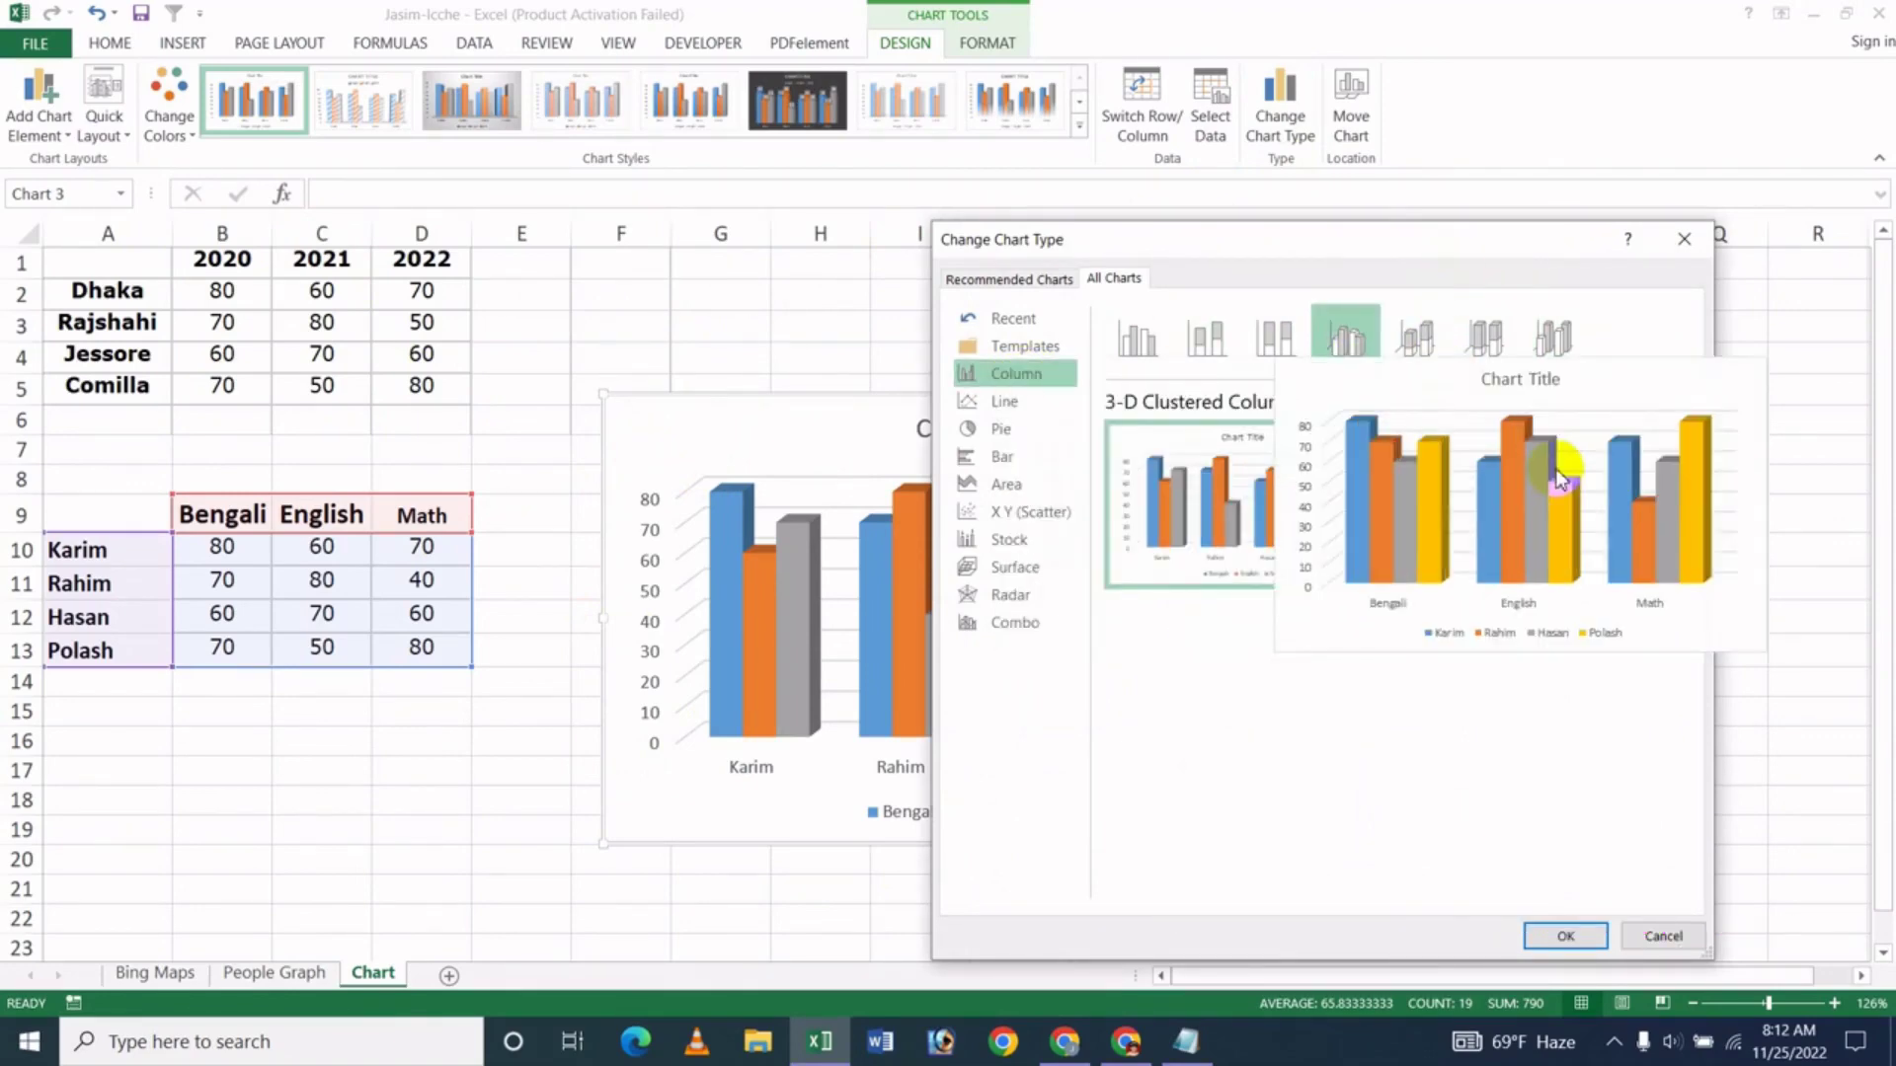
pyautogui.click(1562, 341)
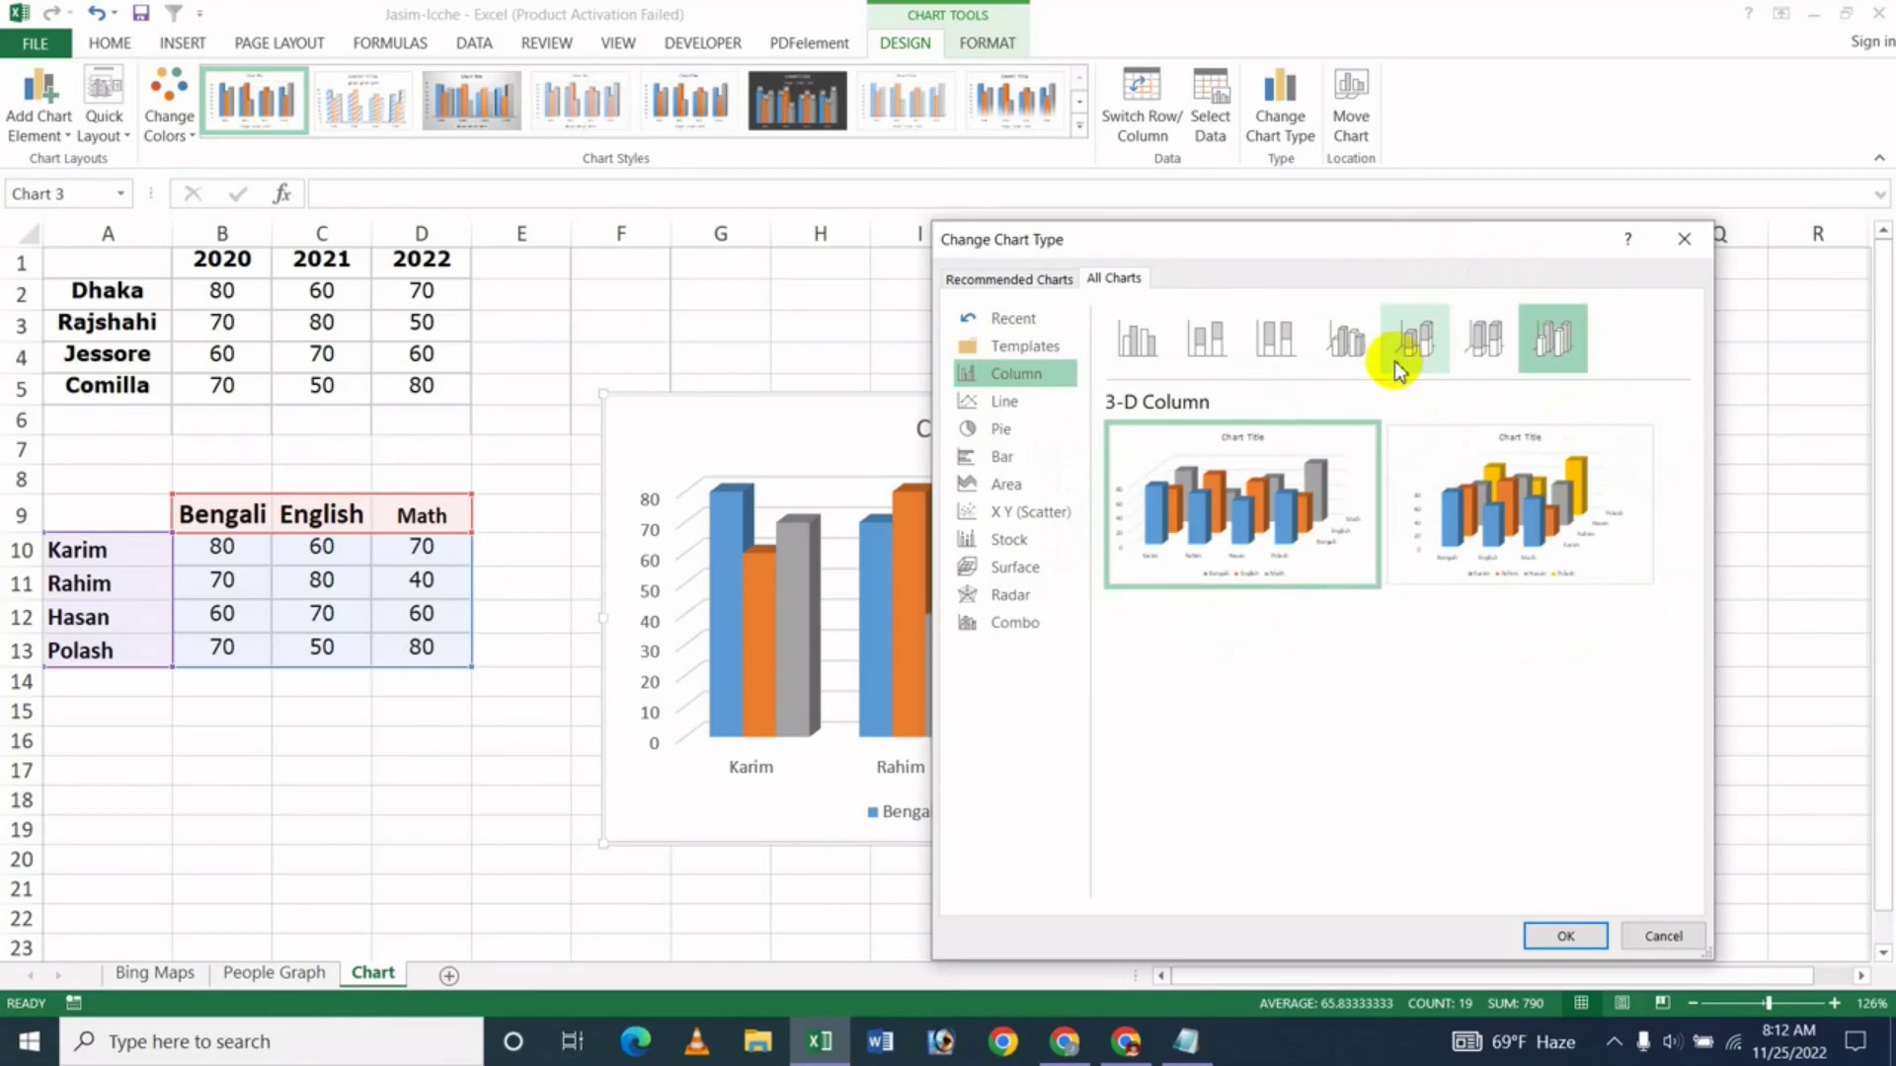
pyautogui.click(1561, 932)
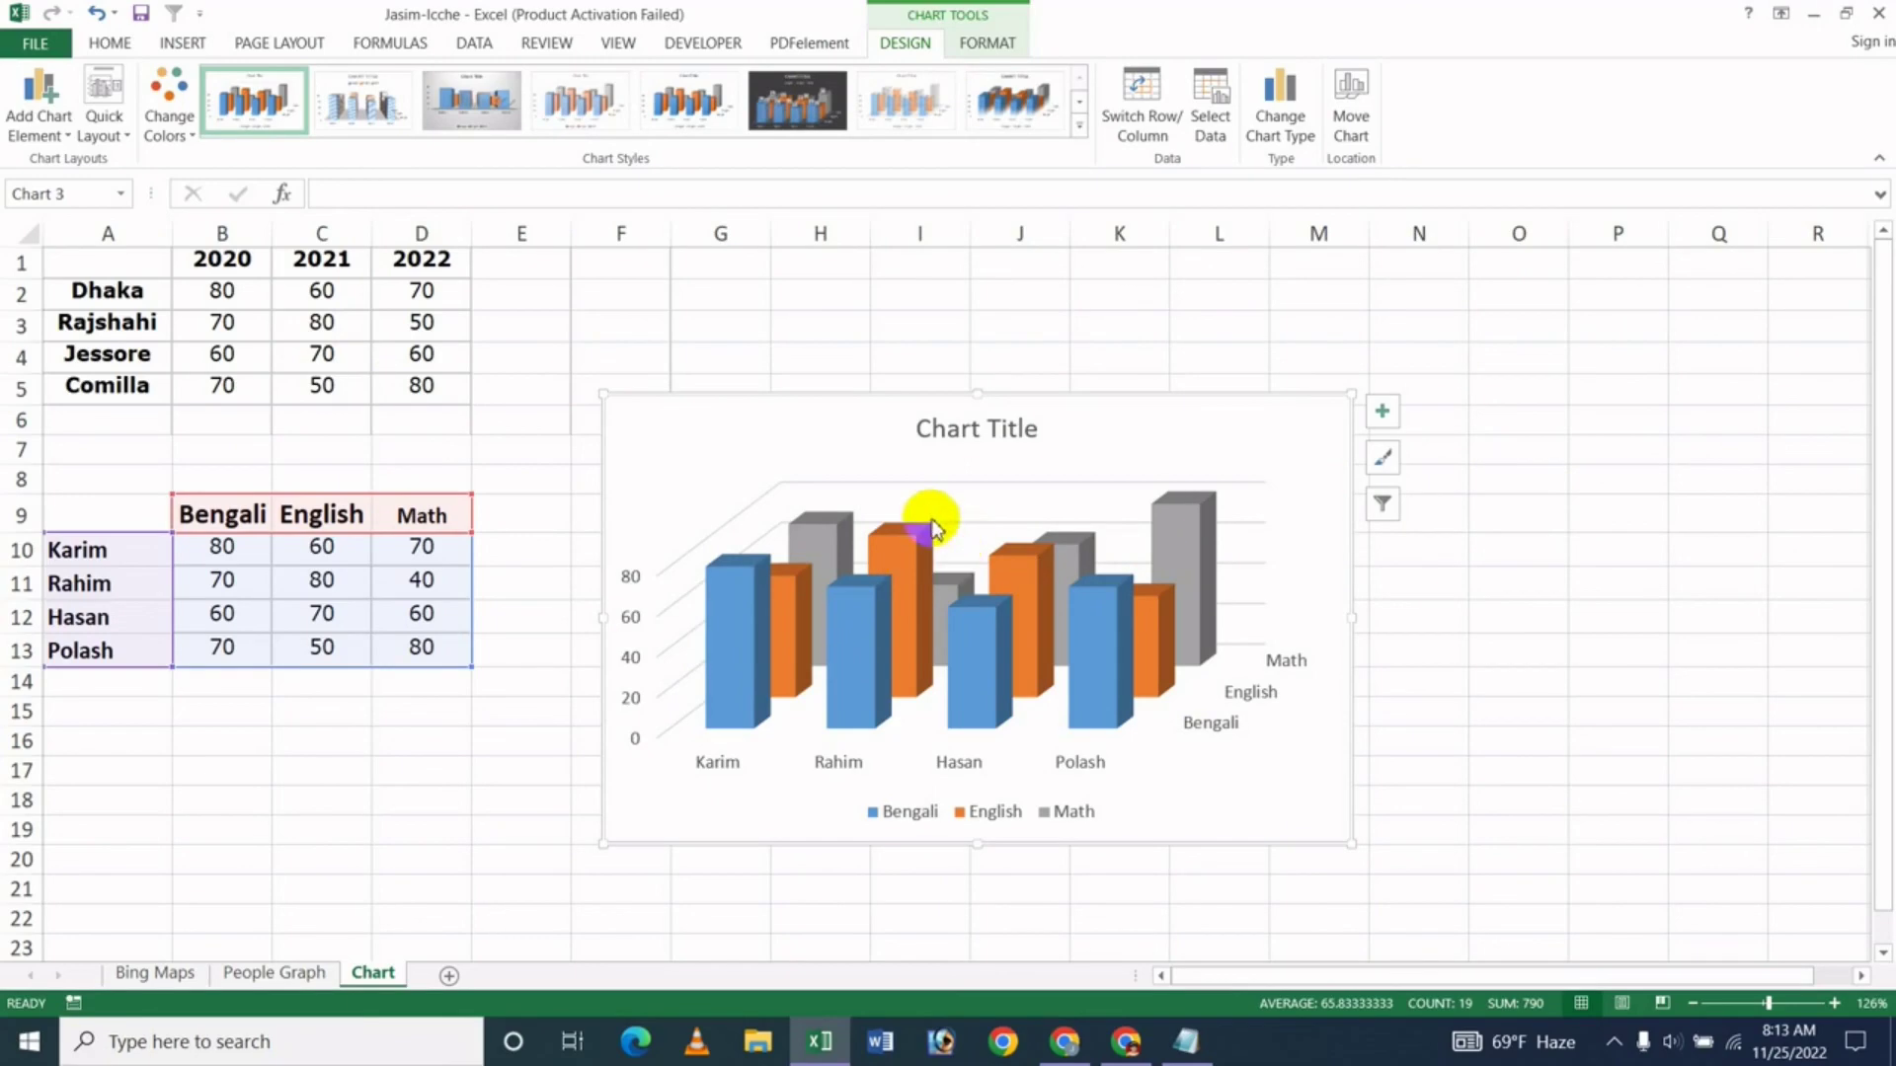
pyautogui.click(1062, 1044)
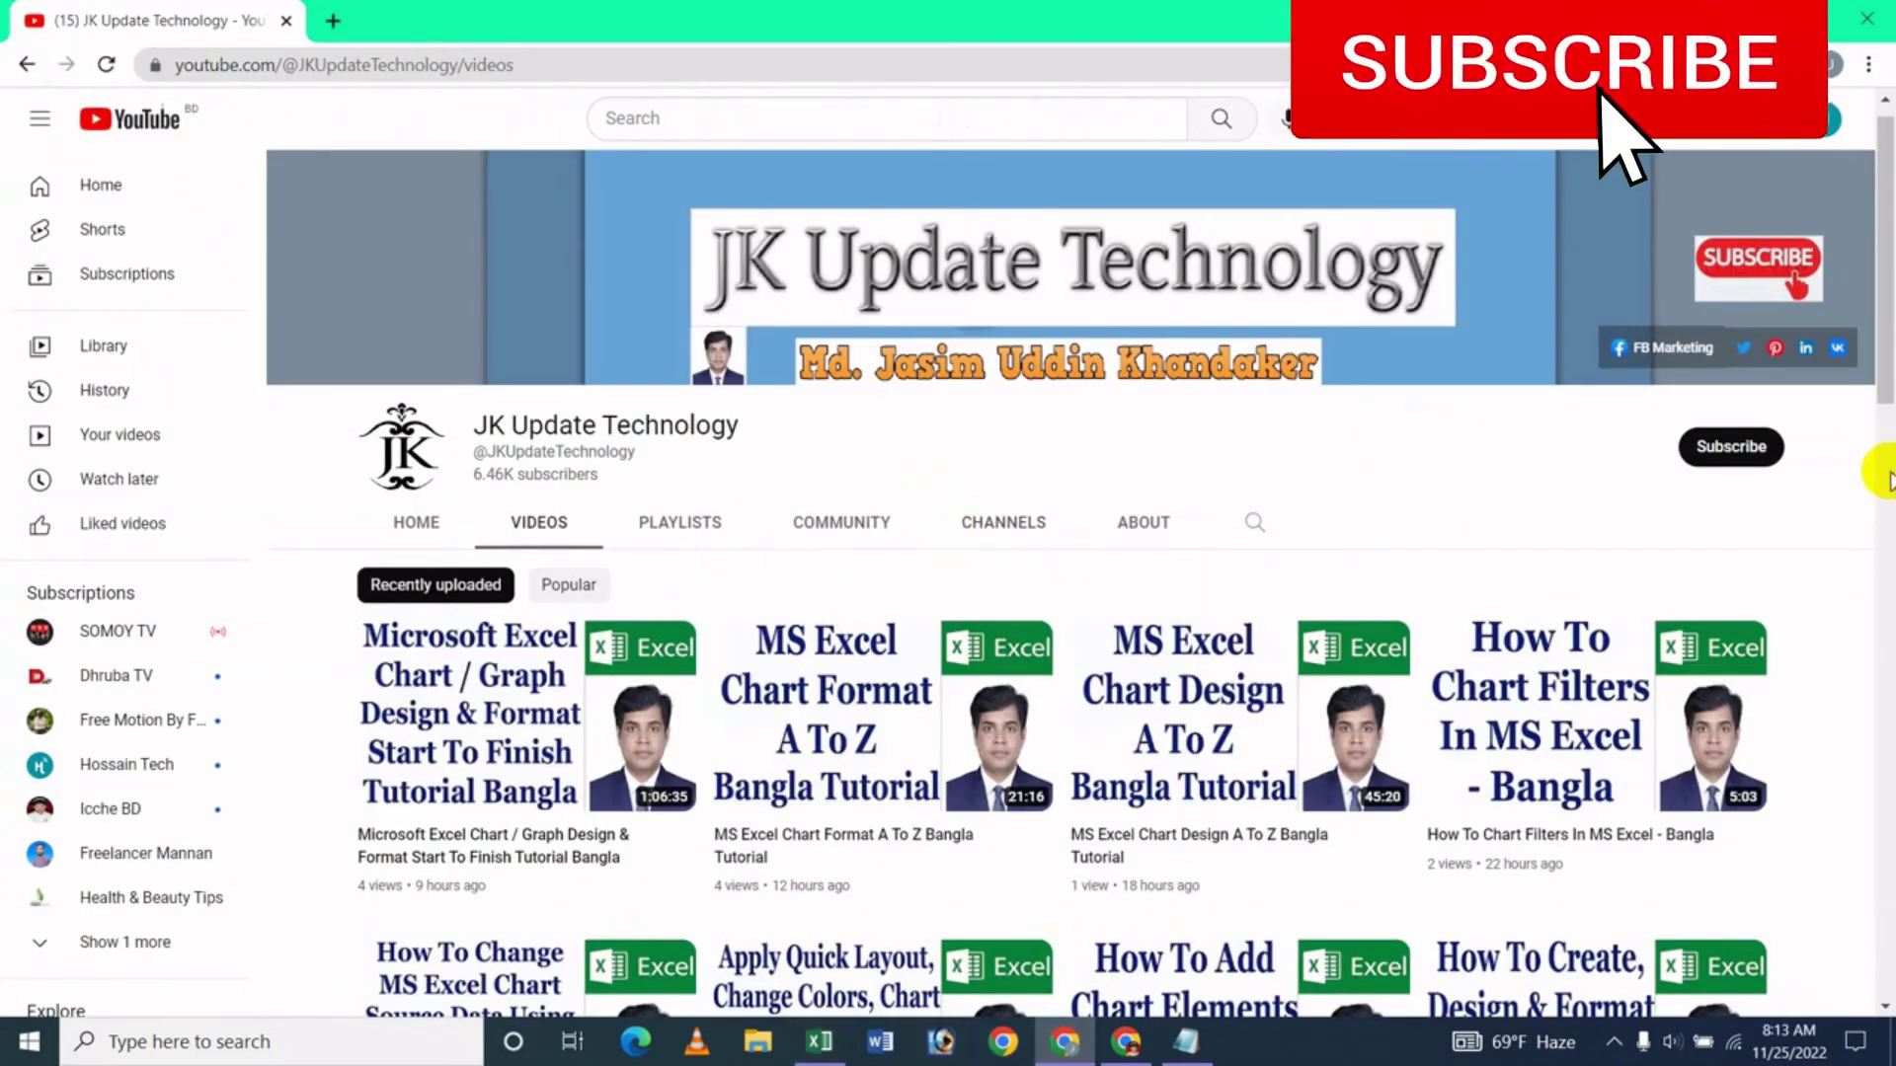
# Scroll the tutorial channel's Videos page to browse the recent Excel chart tutorials
pyautogui.scroll(-1, 1874, 432)
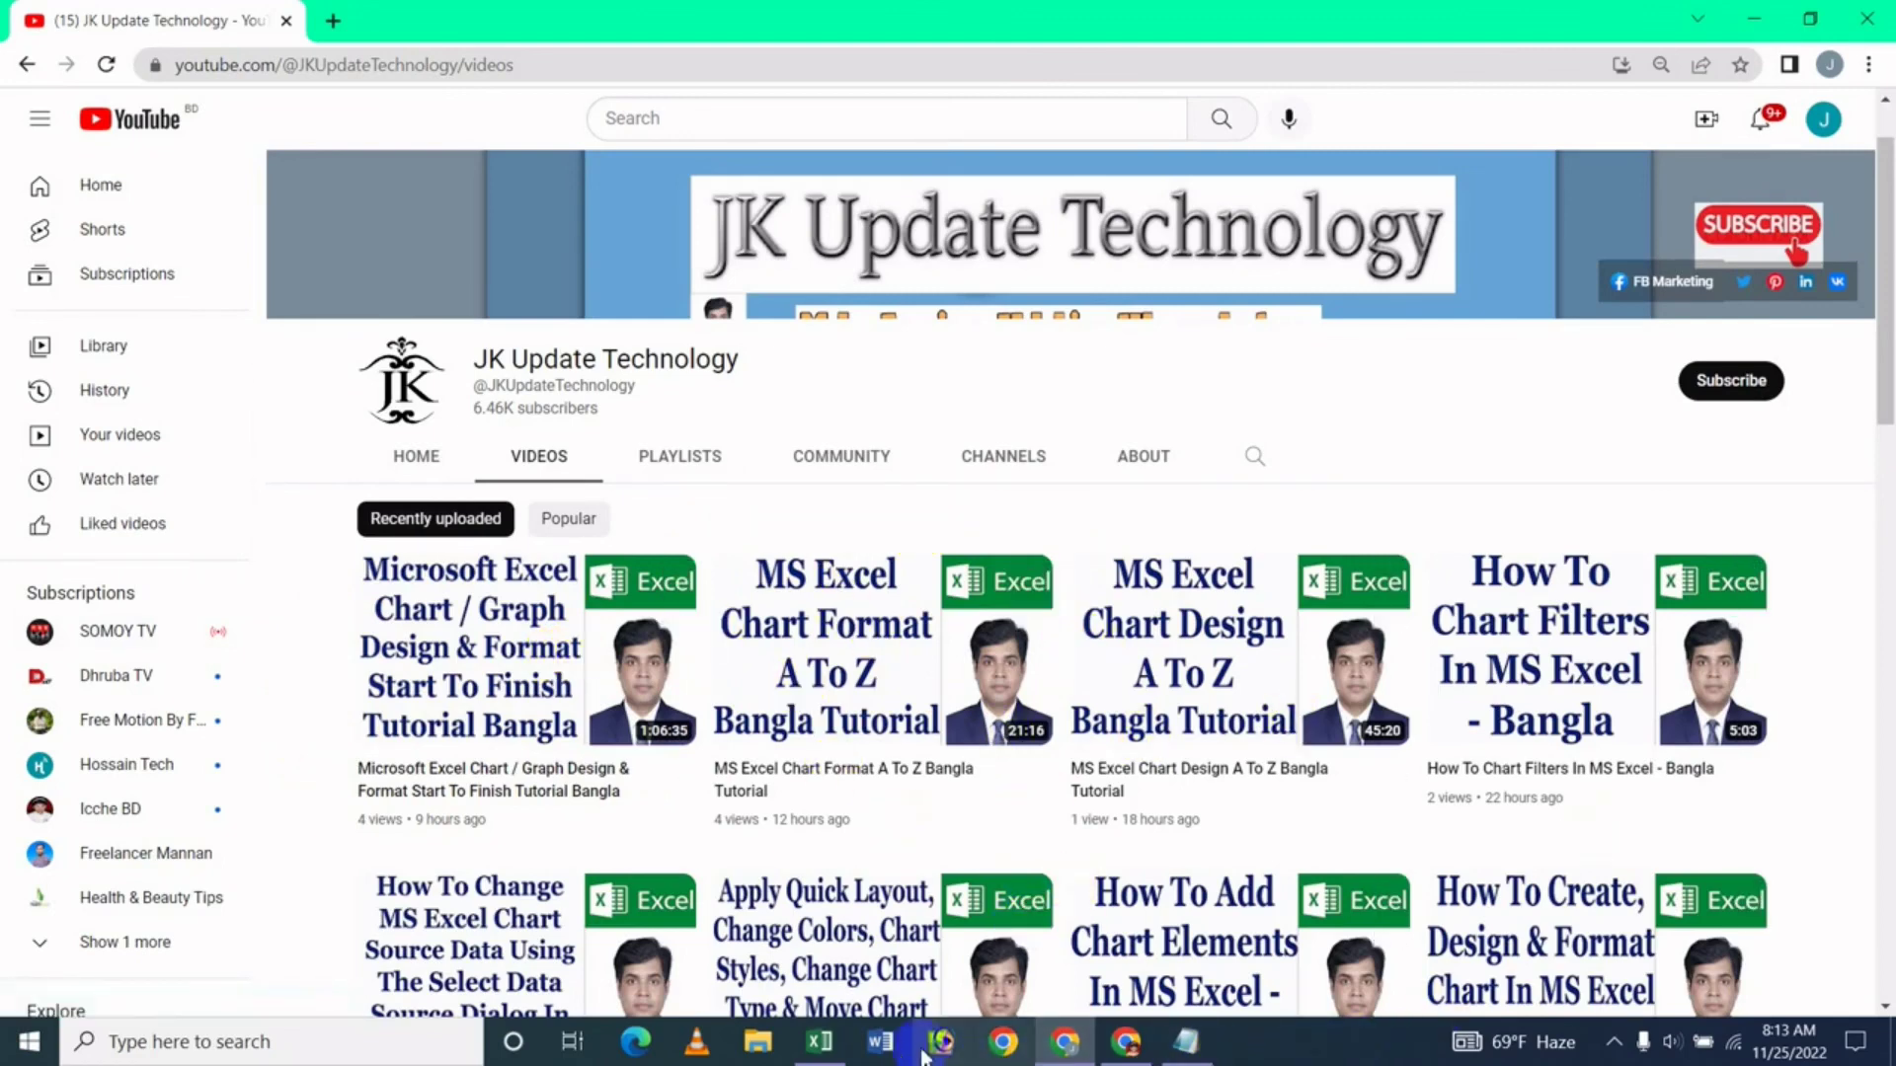
pyautogui.click(819, 1042)
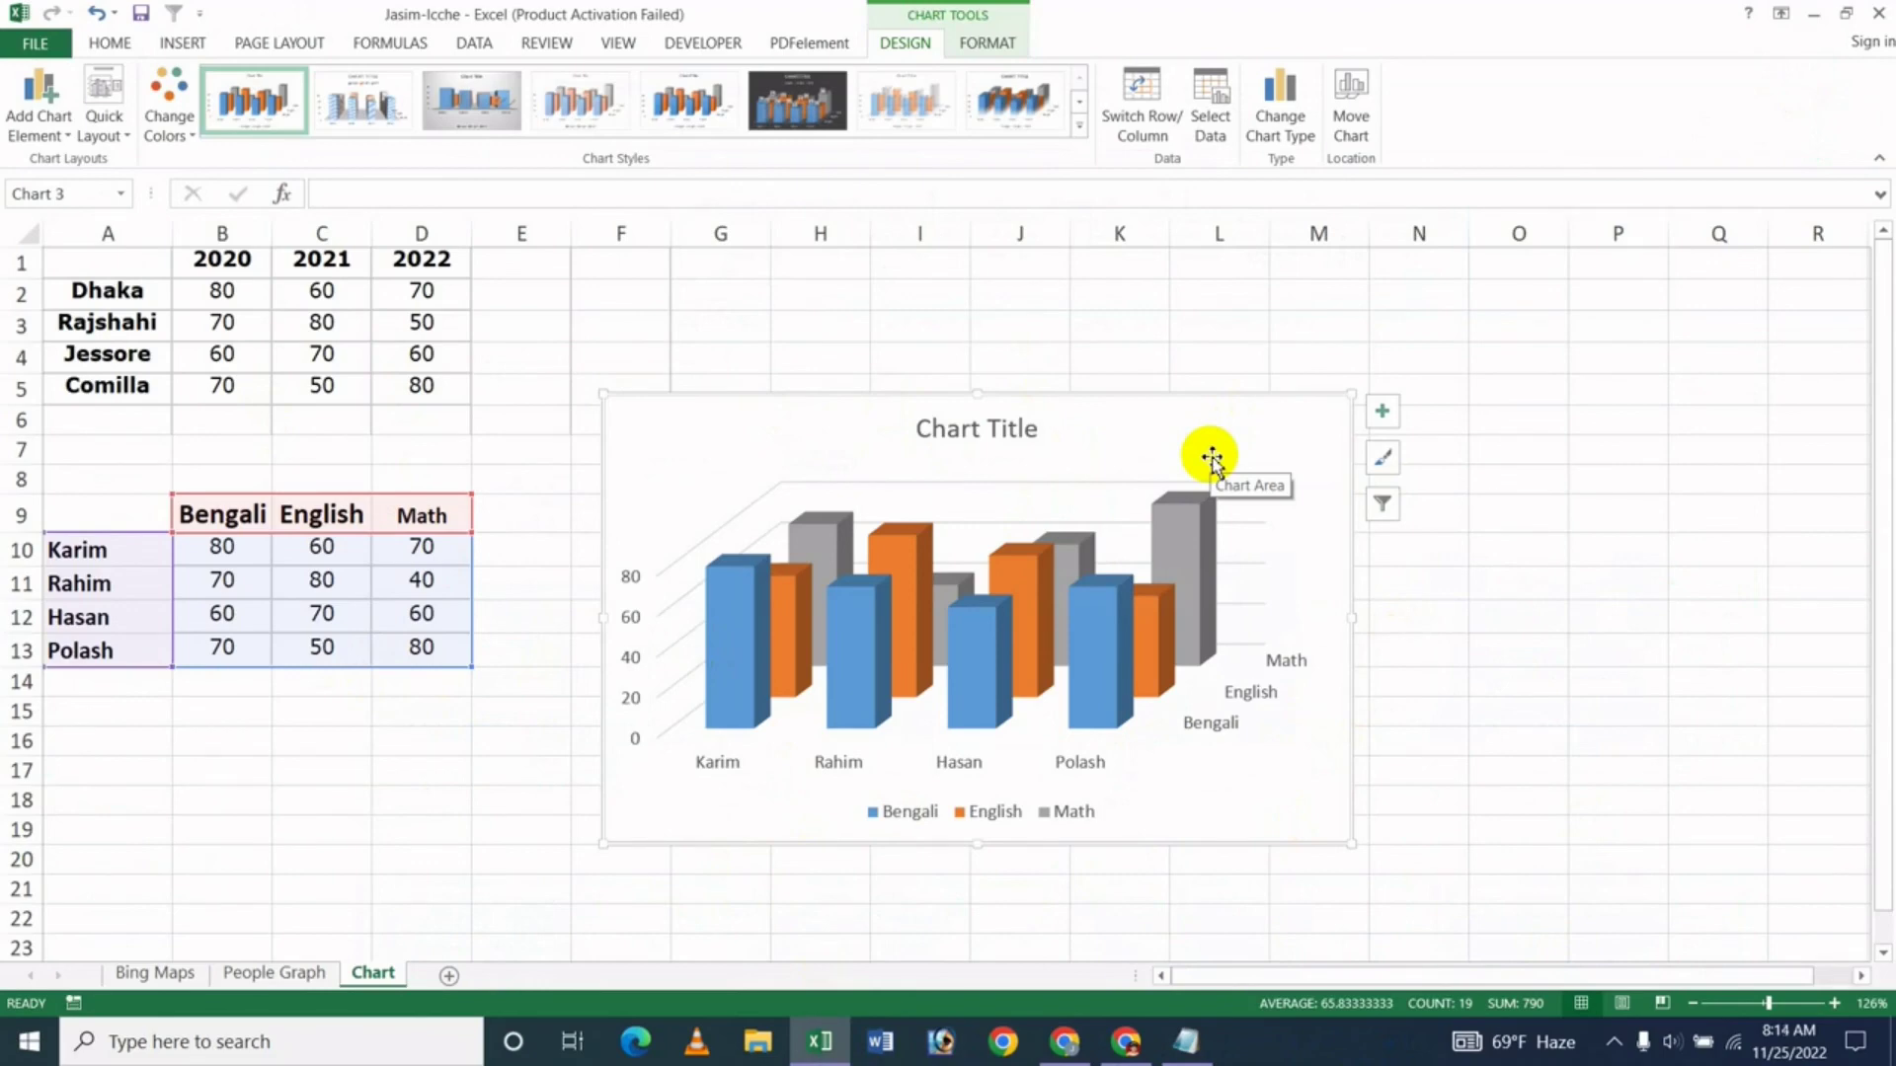
pyautogui.click(1065, 1041)
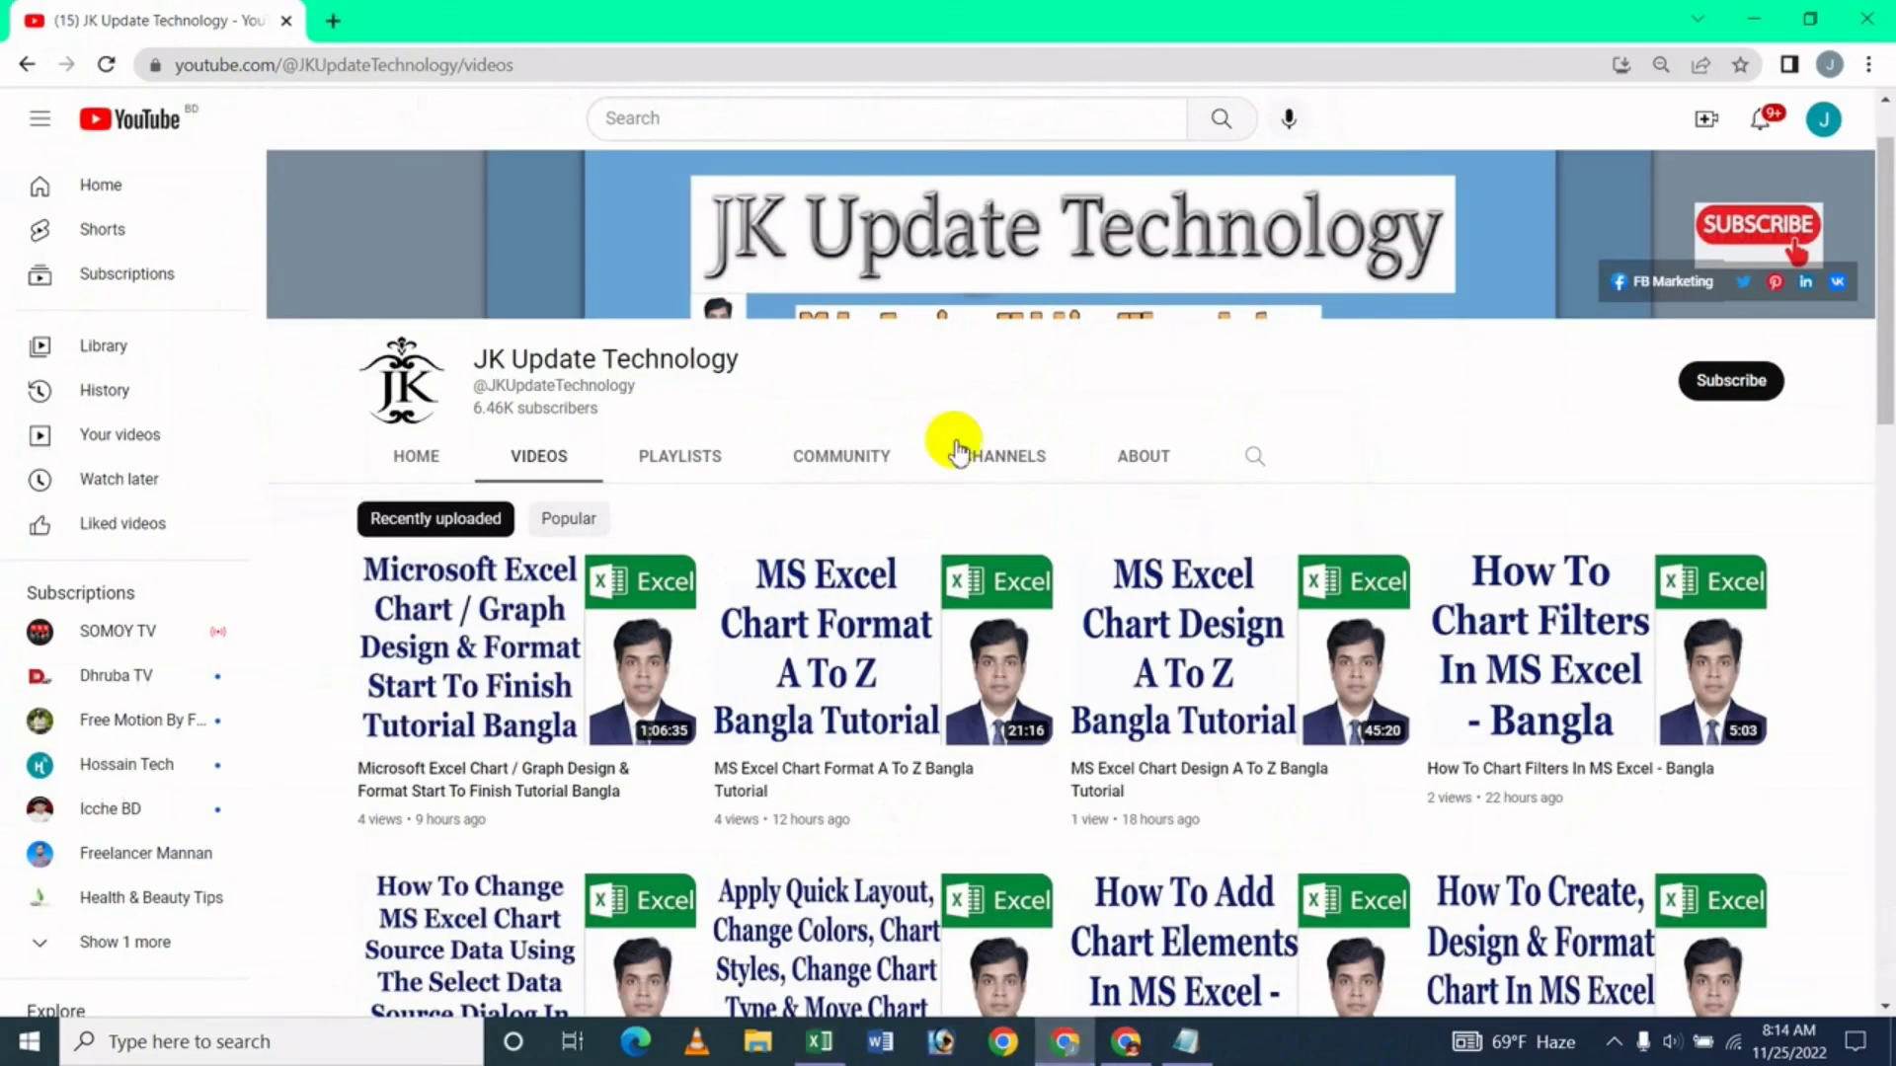